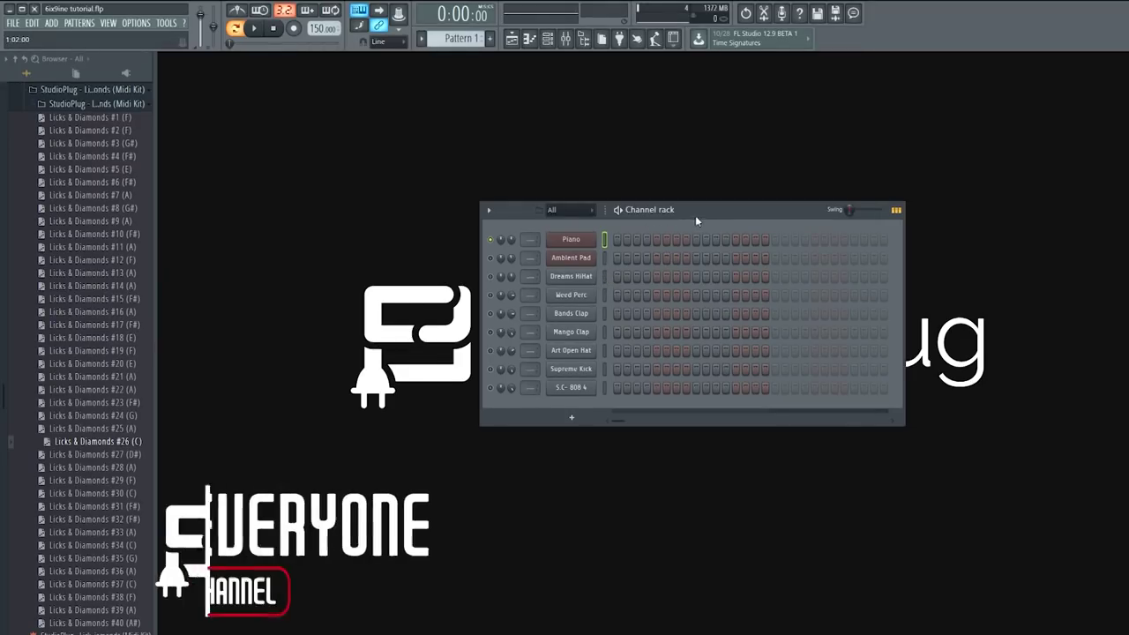
drag(695, 215, 663, 182)
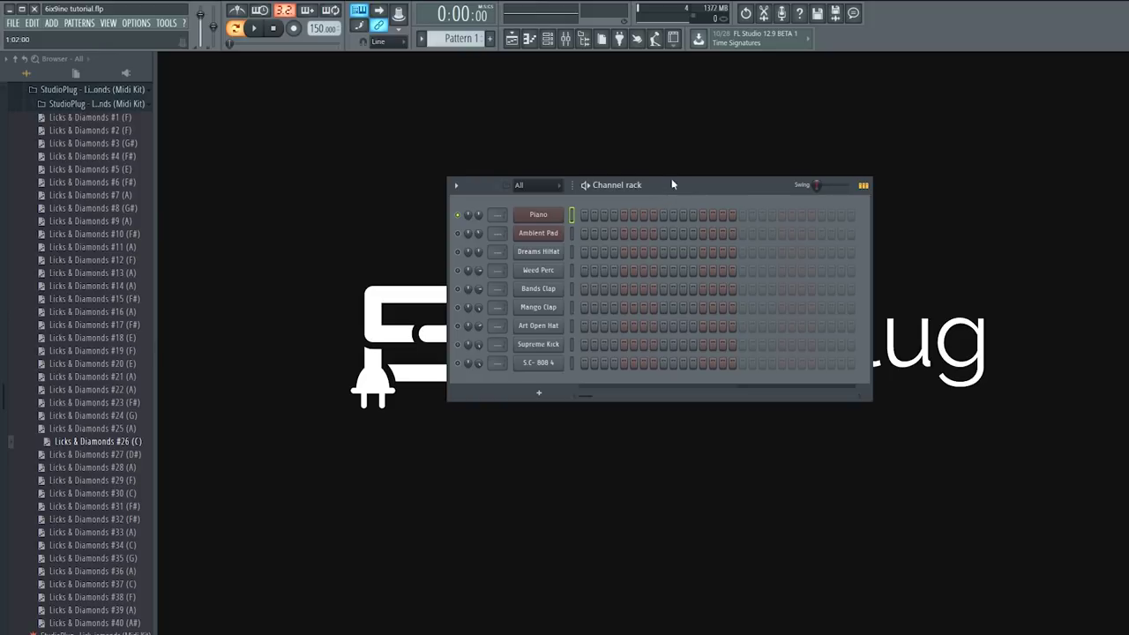
drag(648, 187, 667, 206)
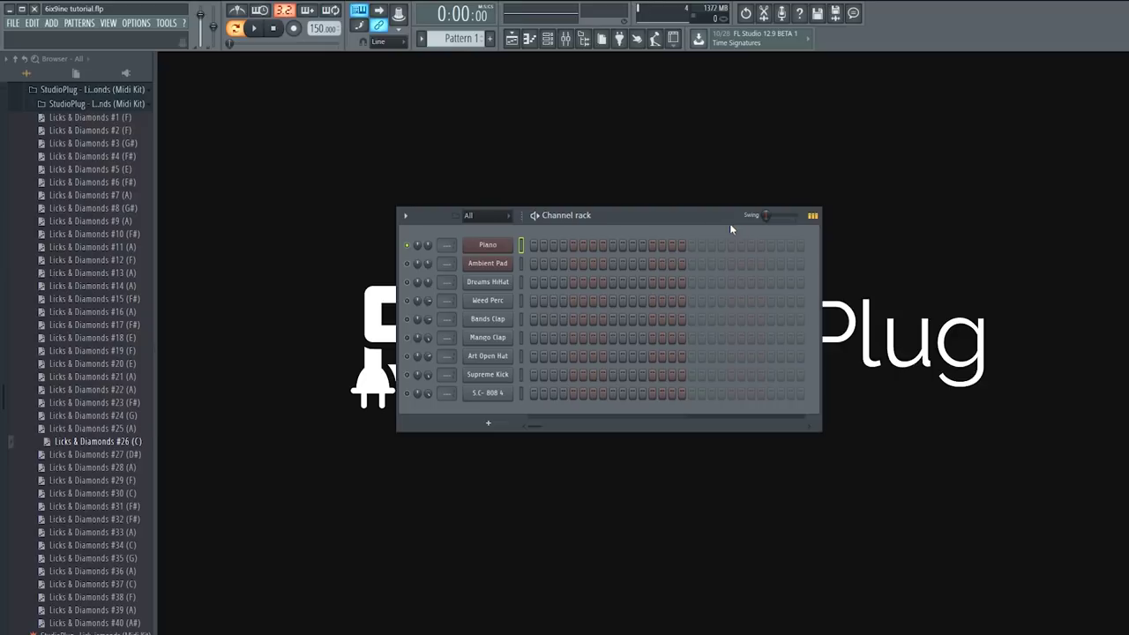
drag(655, 221, 660, 211)
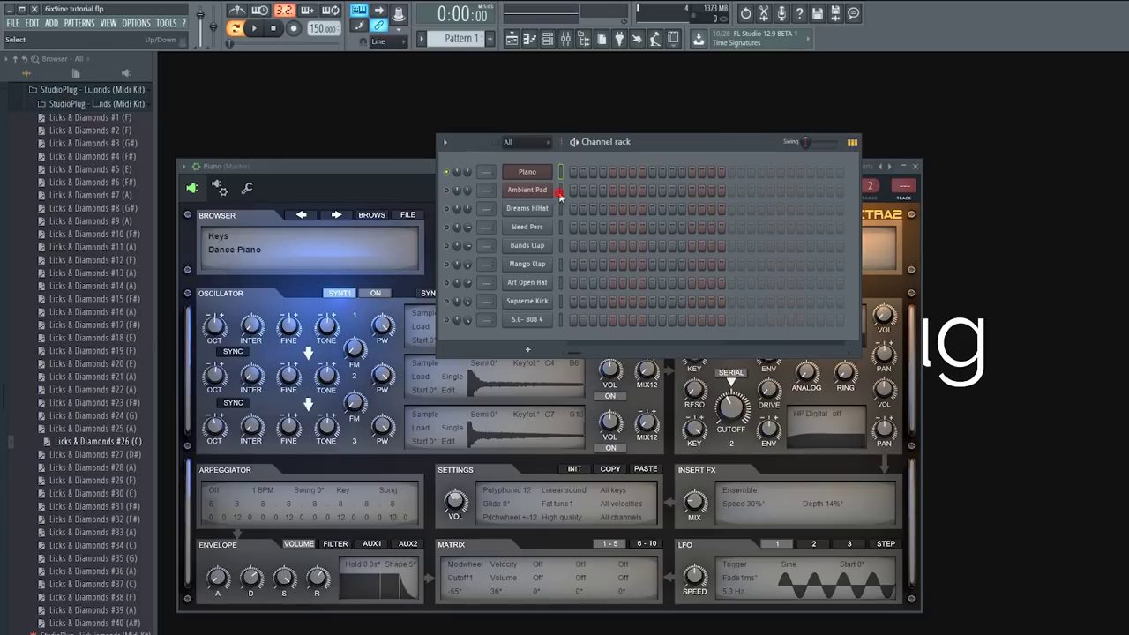
Step: Examine the Ambient Pad's synth preset and audition the Piano channel with a few test notes
click(540, 197)
drag(599, 170, 498, 127)
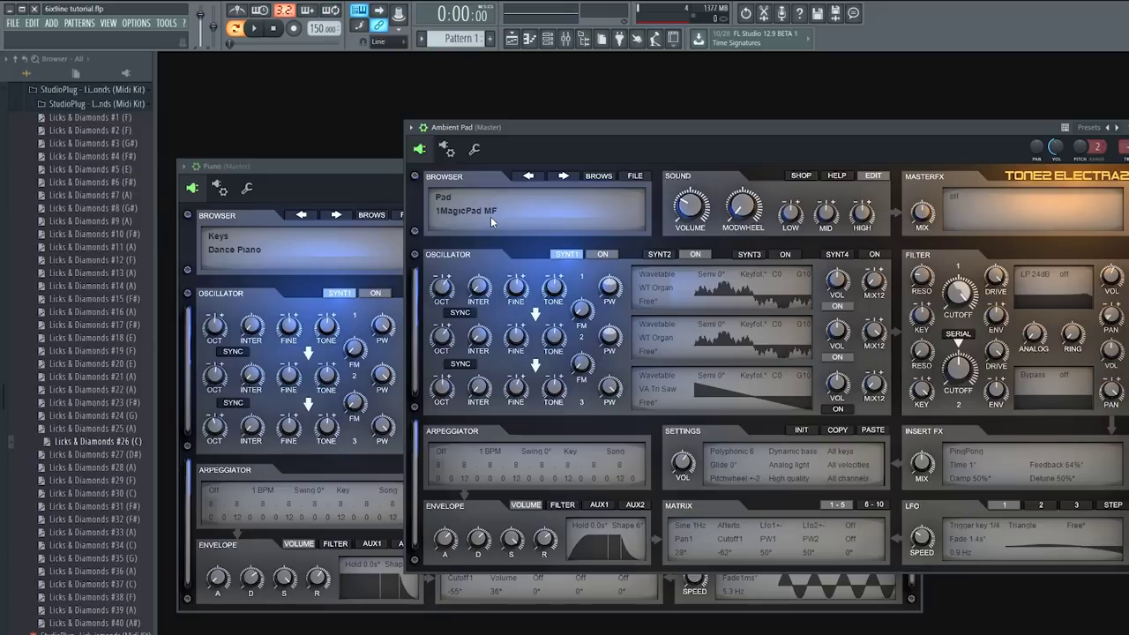
key(r)
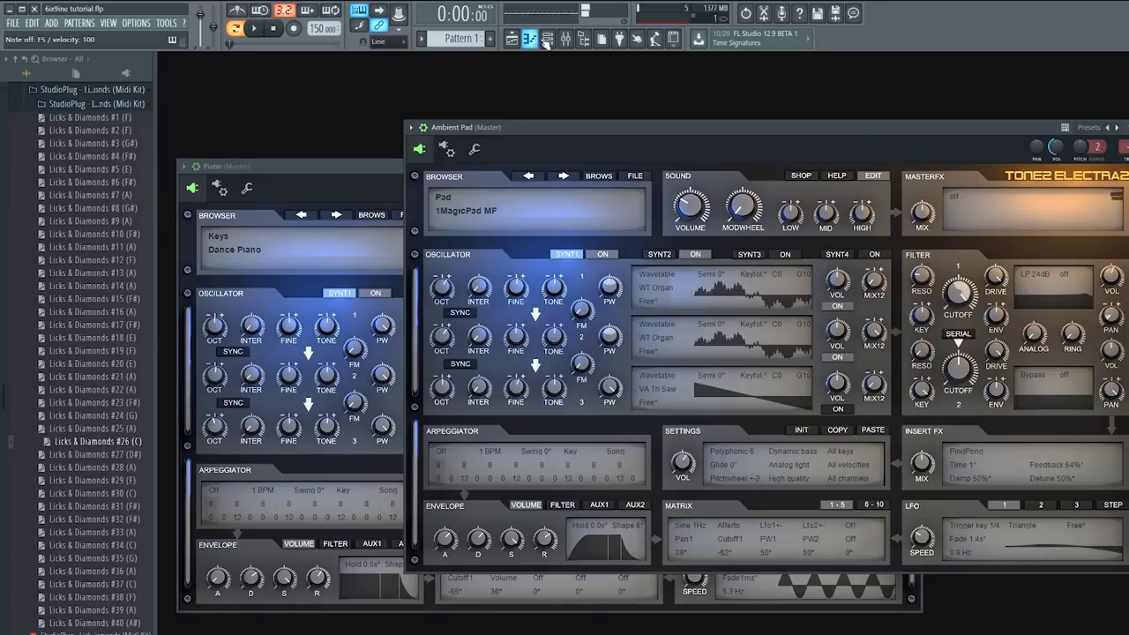
key(F6)
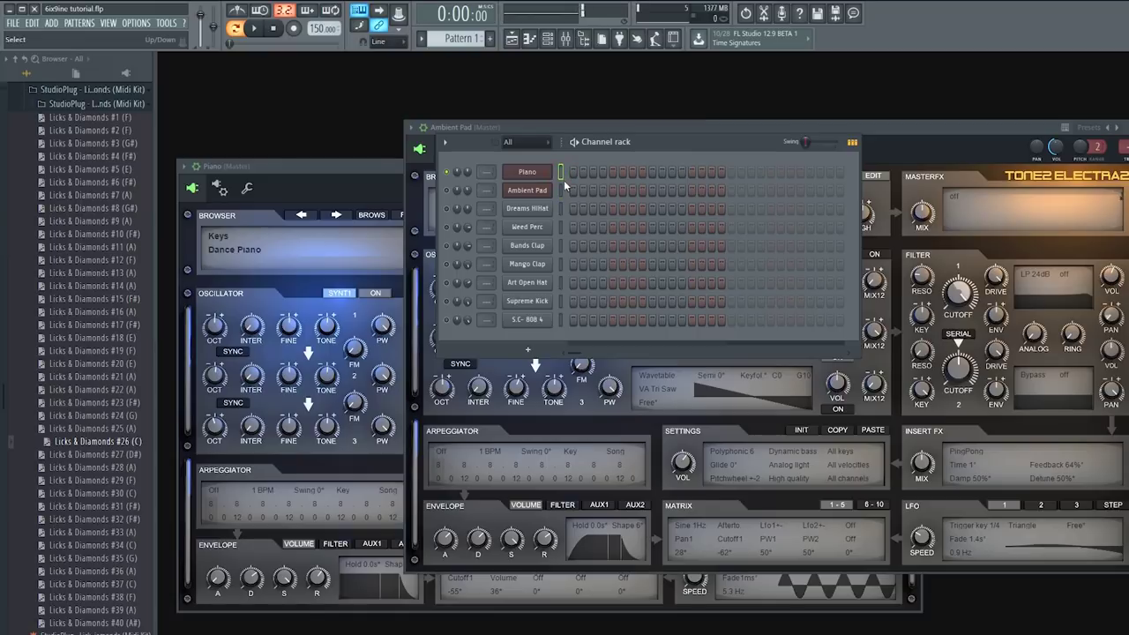
key(n)
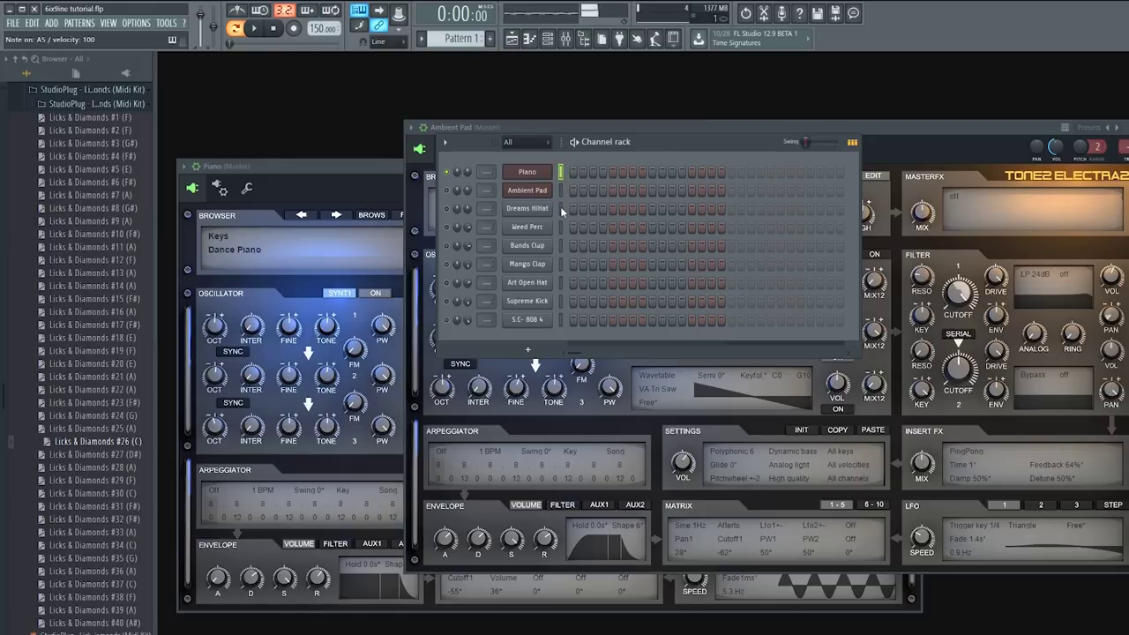
Step: Audition the Dreams HiHat, Bands Clap and Mango Clap samples in the channel rack
click(560, 208)
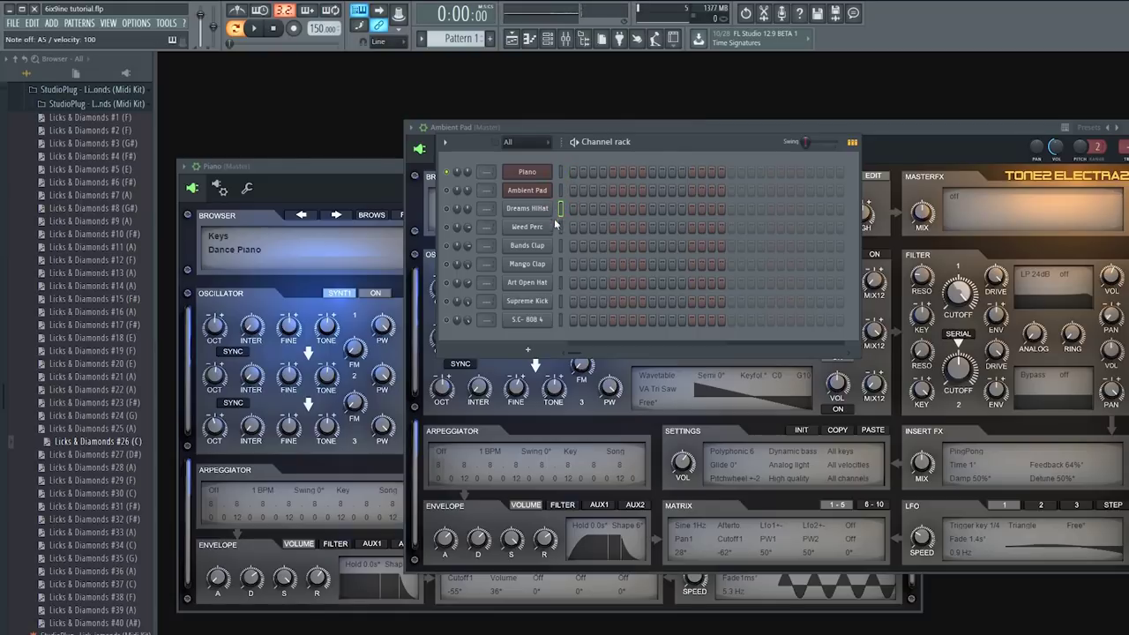
key(z)
click(560, 245)
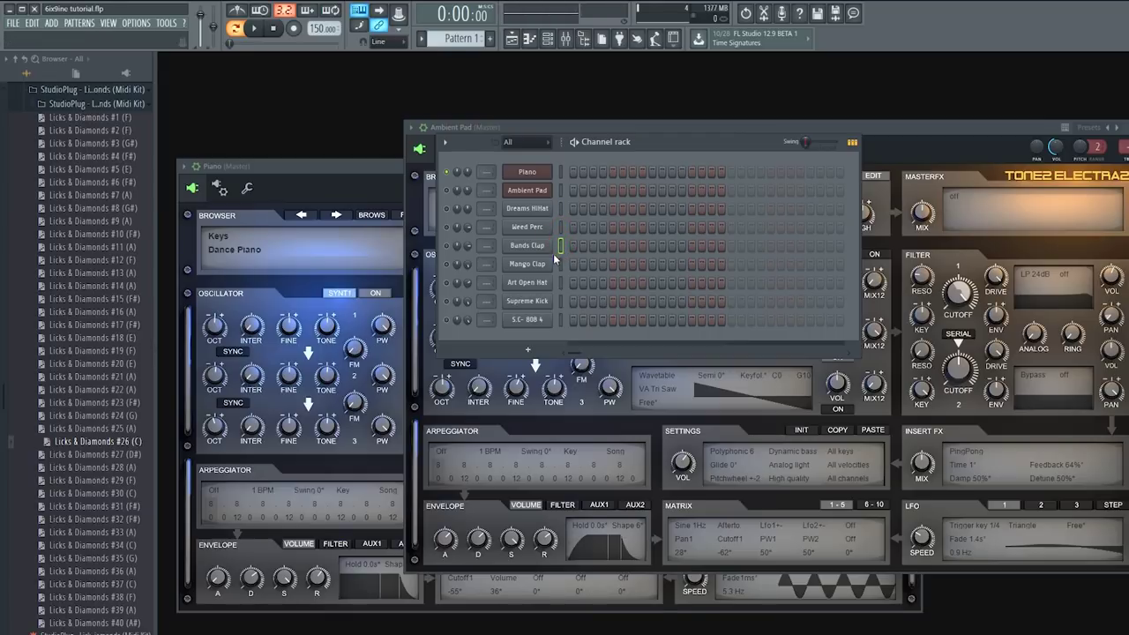
key(z)
click(560, 266)
key(q)
Step: Delete the Bands Clap channel and audition the Supreme Kick and S.C- 808 4 samples
right_click(542, 249)
key(d)
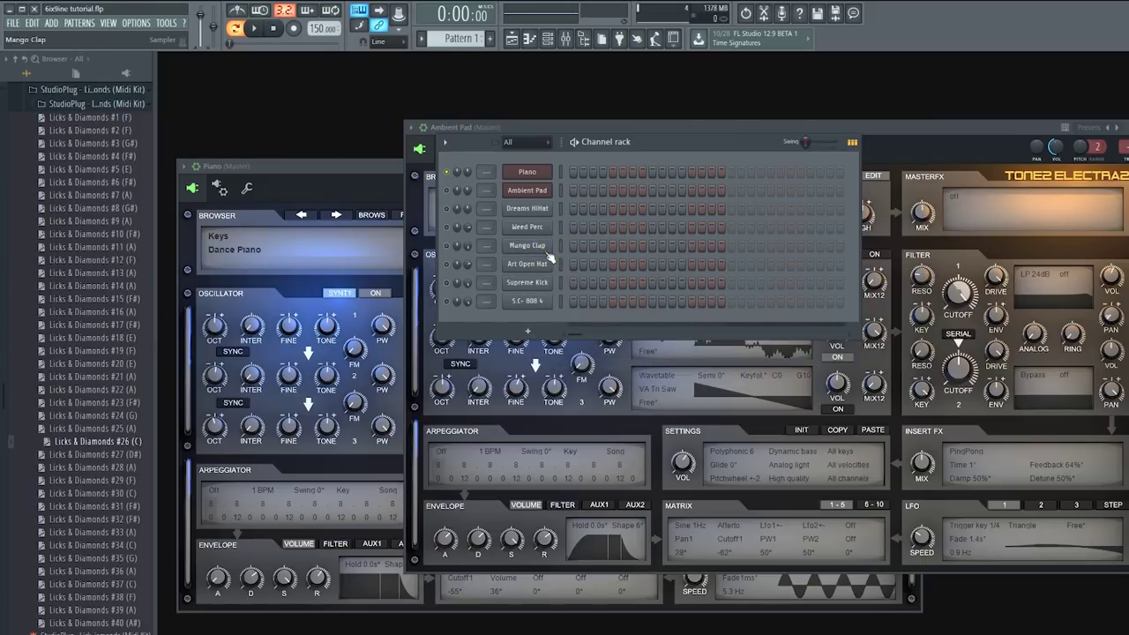
key(z)
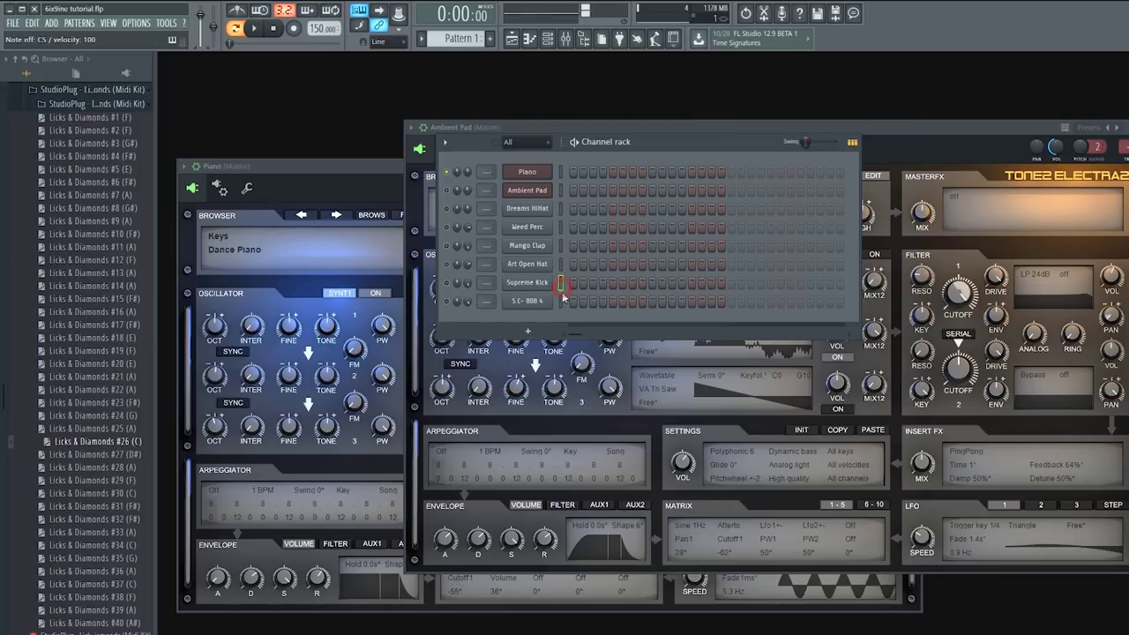
click(561, 301)
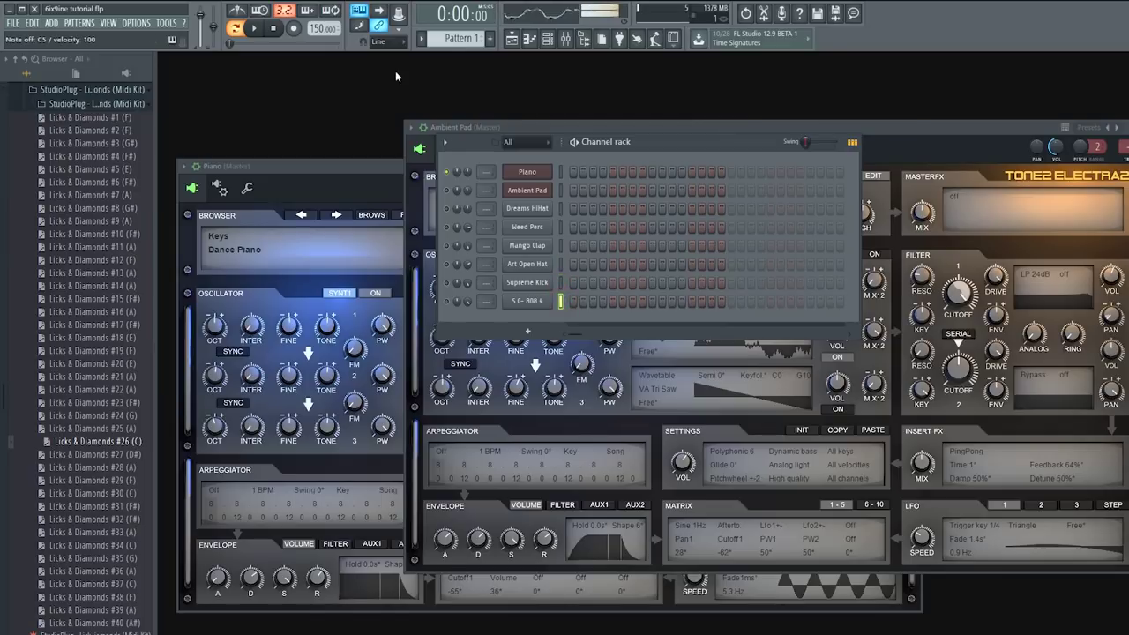
Step: Set the project tempo to 130 BPM and return it to 150 BPM
right_click(323, 29)
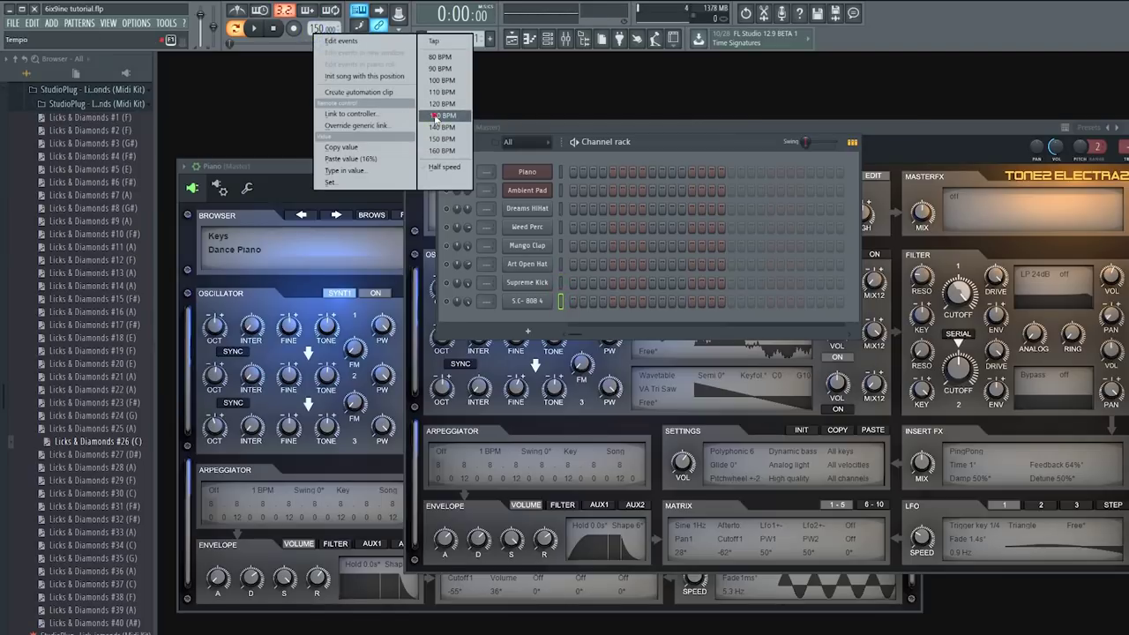
click(439, 116)
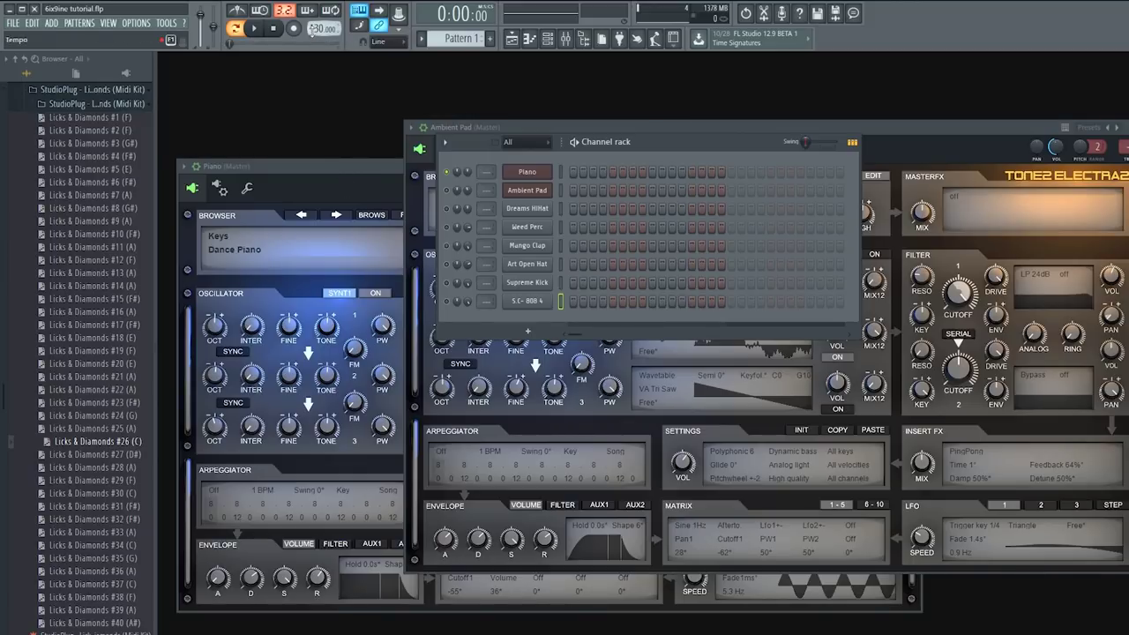
drag(312, 30, 312, 12)
Step: Load the MIDI file Licks & Diamonds #26 (C) into the Piano channel and play the melody
drag(674, 149, 559, 125)
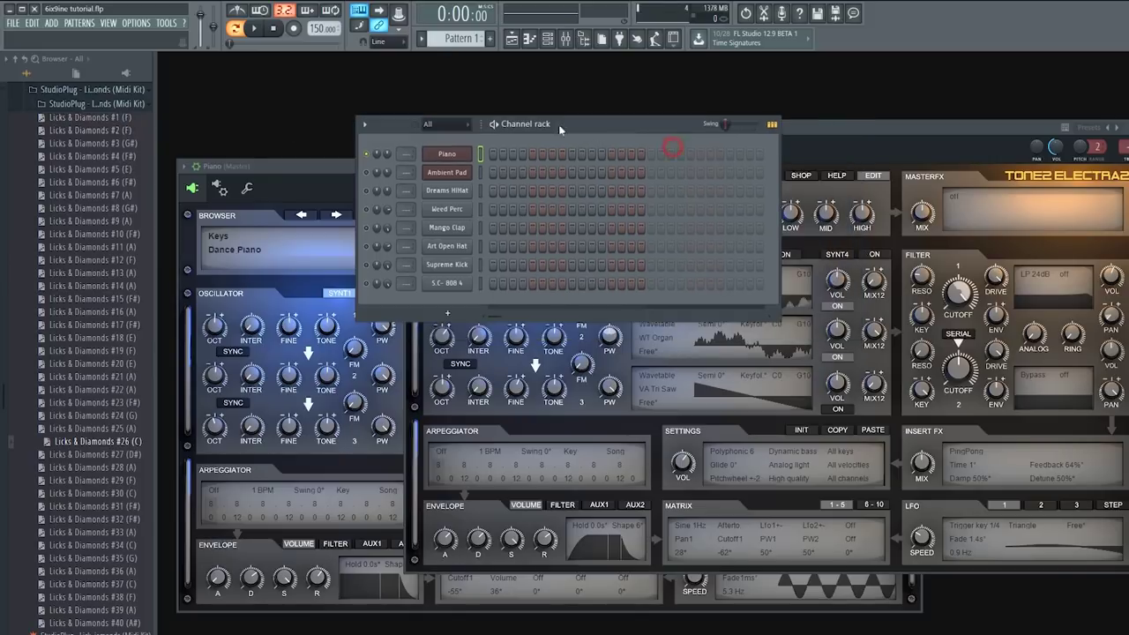
right_click(115, 447)
drag(105, 450, 441, 153)
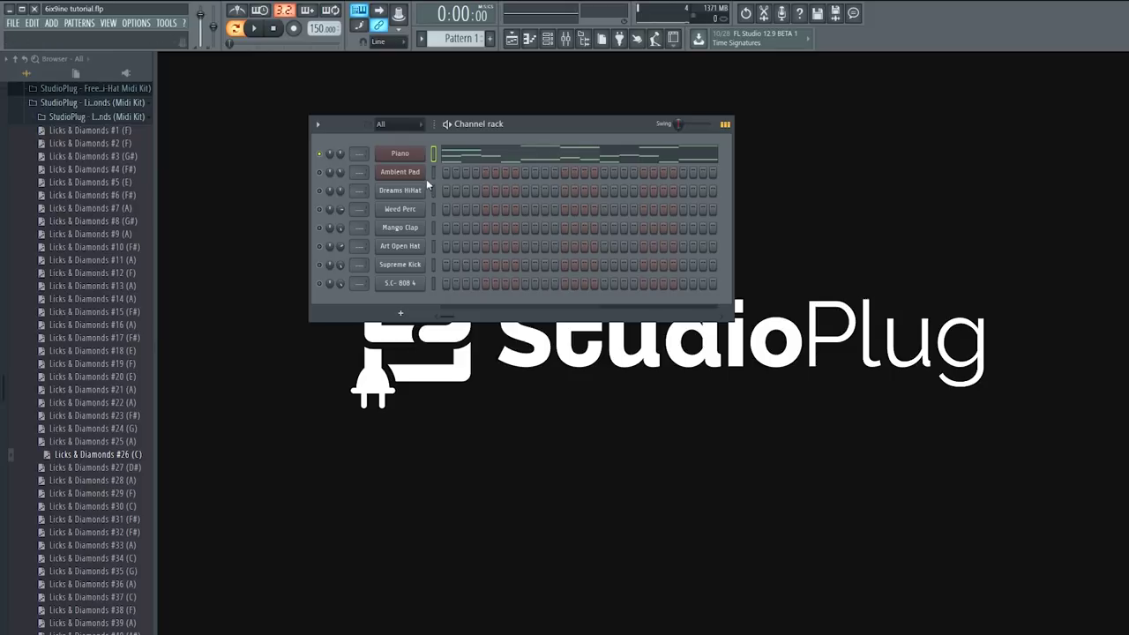
key(space)
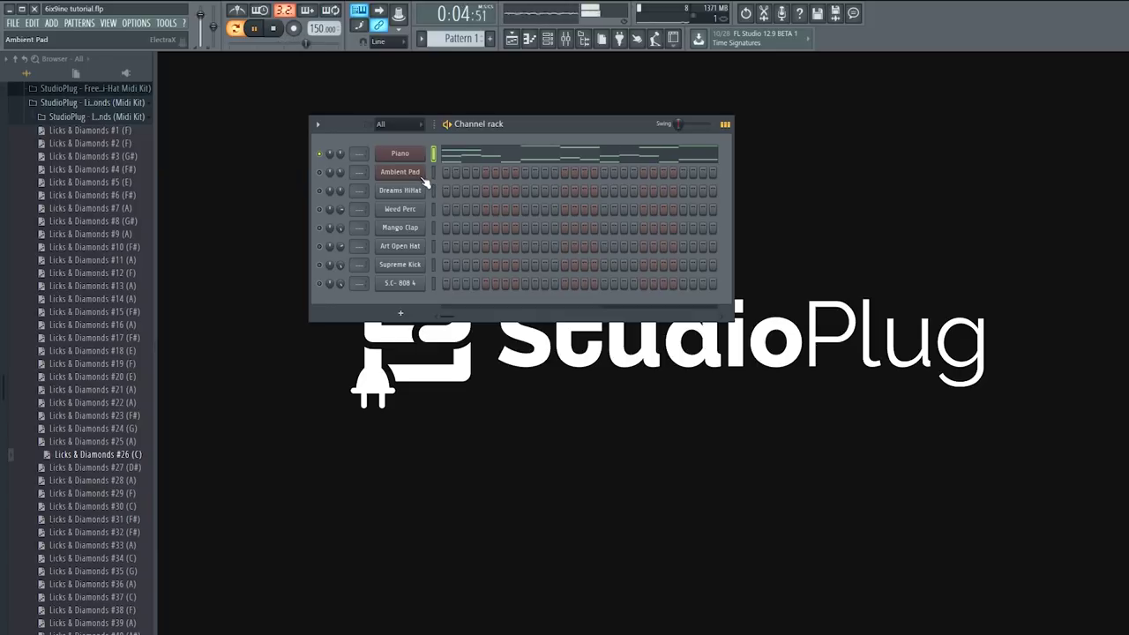
key(space)
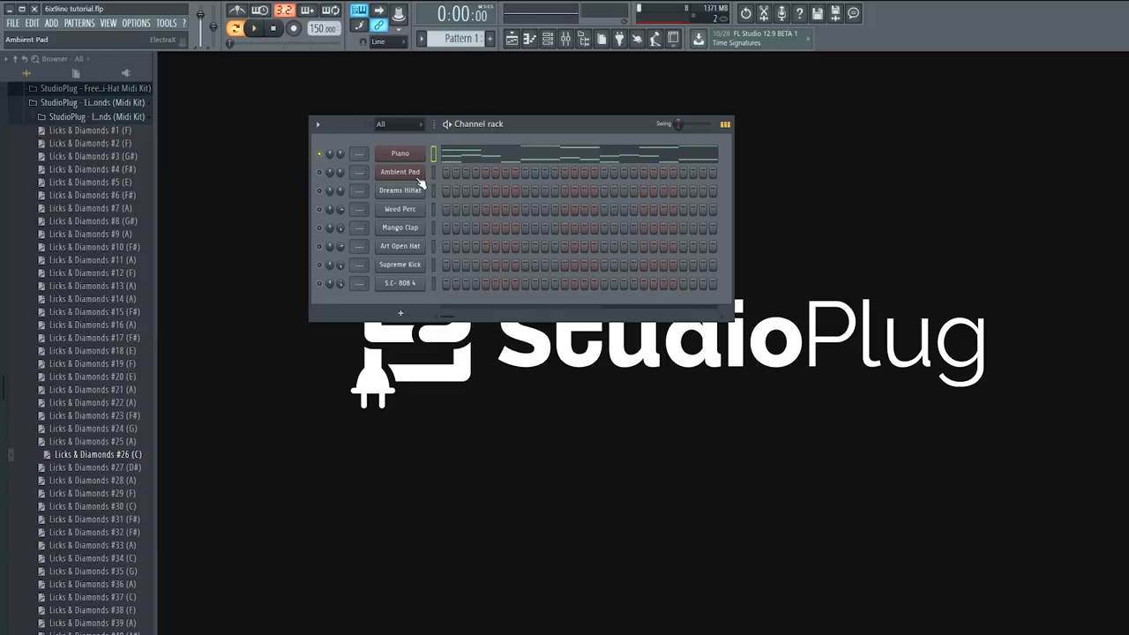
click(421, 176)
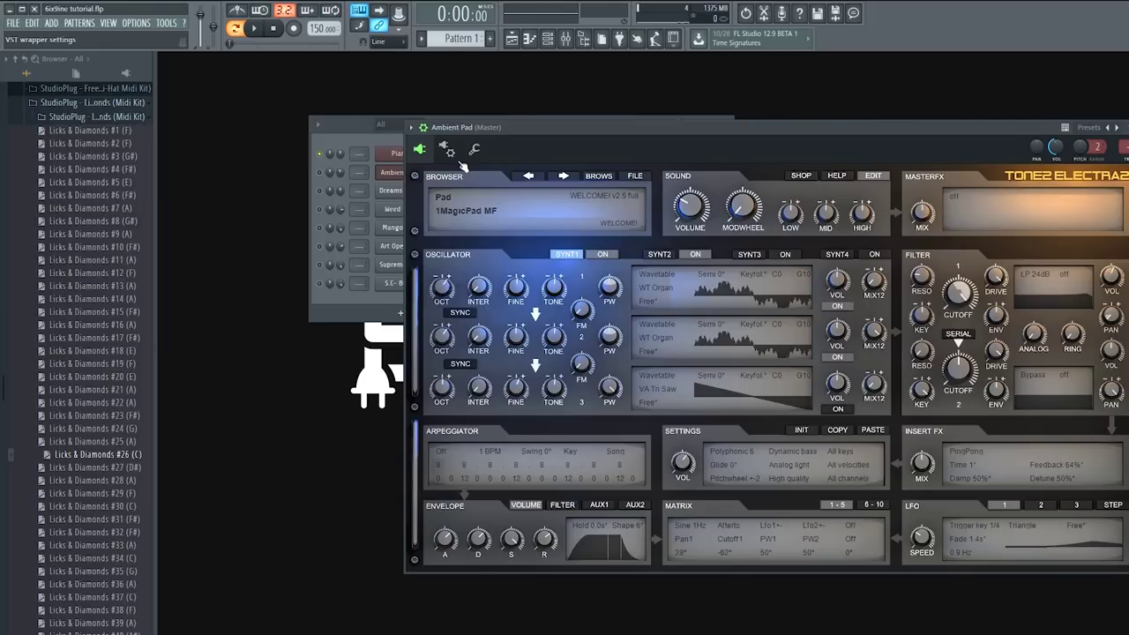
click(400, 174)
click(405, 173)
click(477, 149)
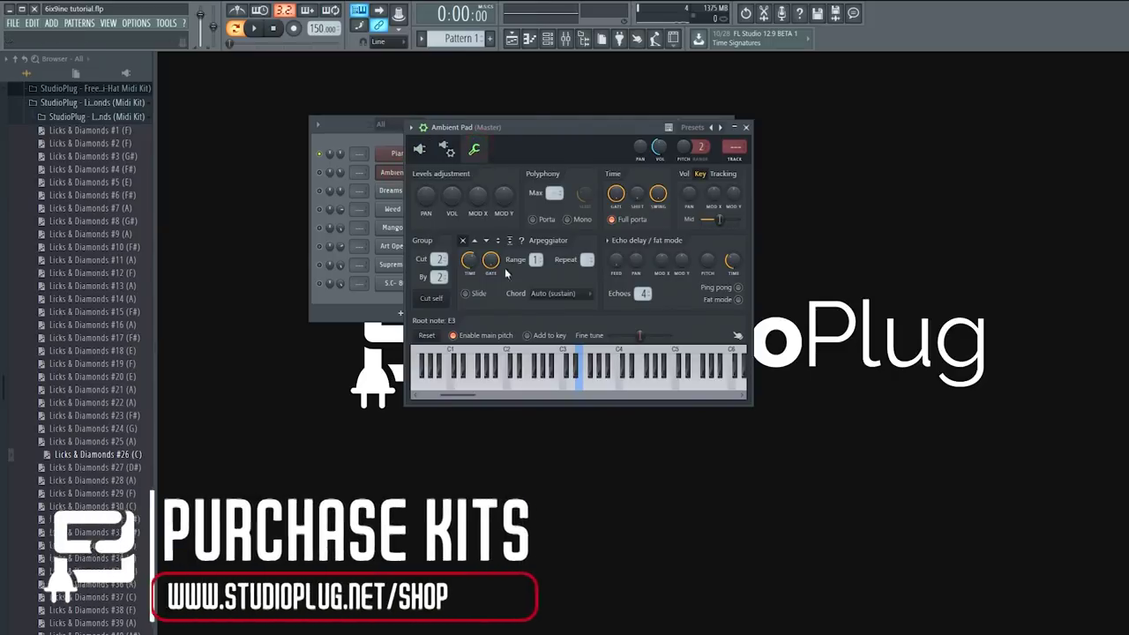
right_click(561, 385)
right_click(676, 384)
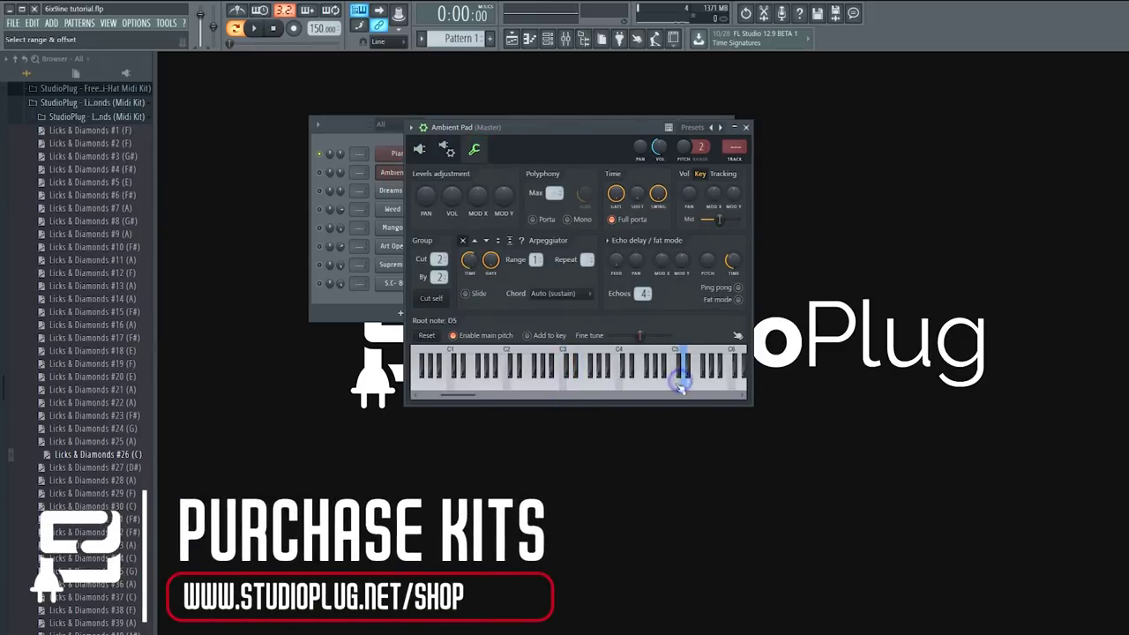
click(392, 174)
Step: Copy the Piano channel's notes into the Ambient Pad channel
click(432, 155)
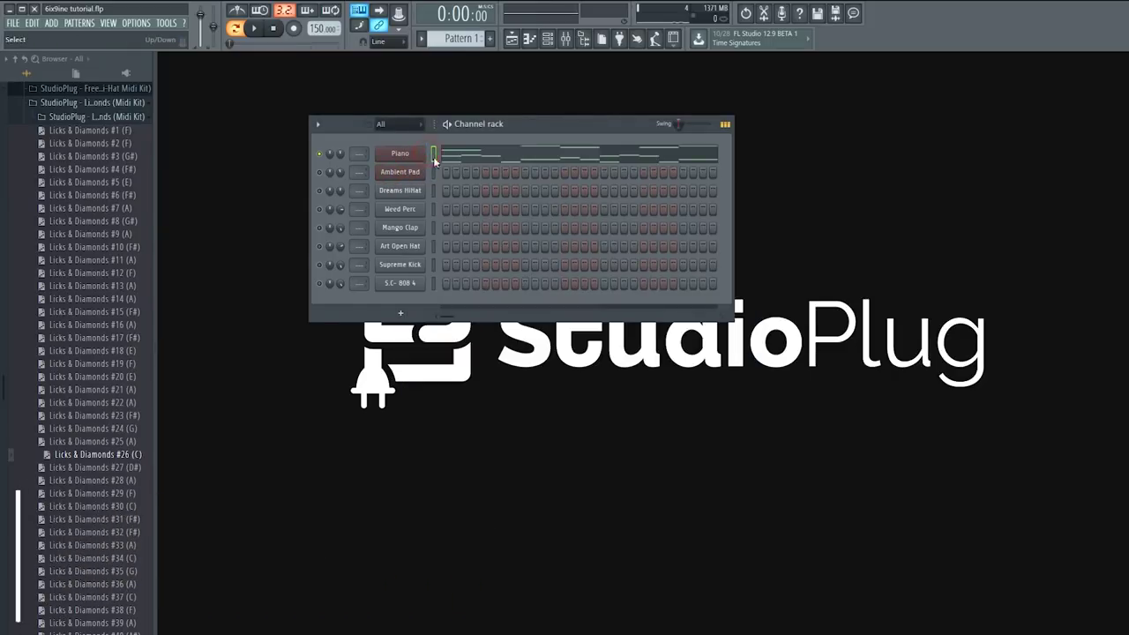
click(432, 172)
key(ctrl+v)
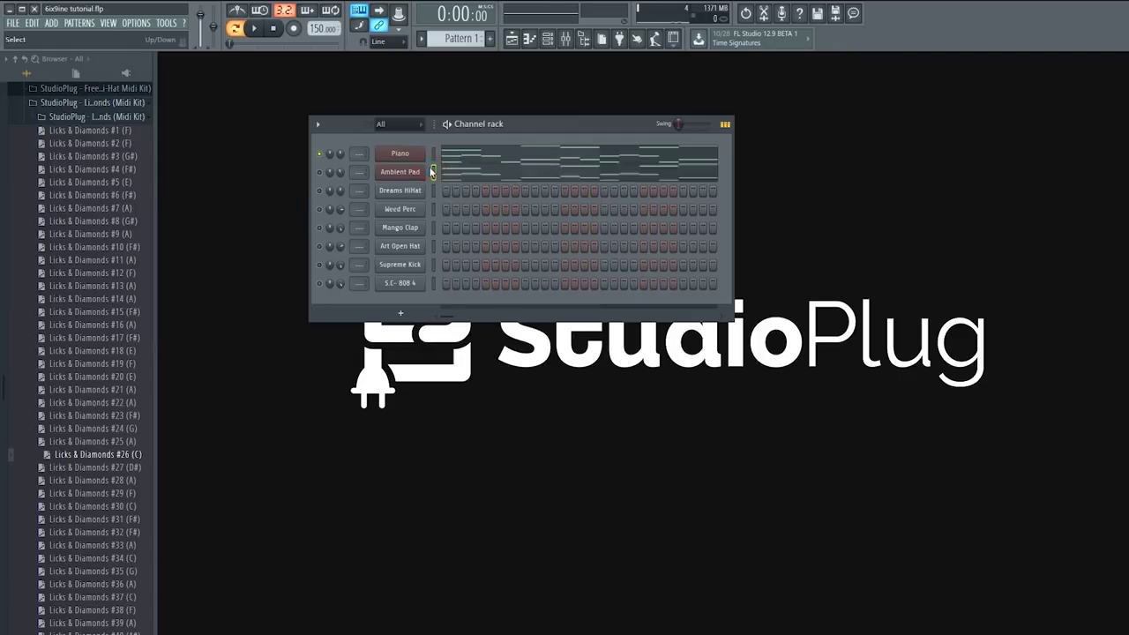
Step: Play the pattern and compare the Piano and Ambient Pad by muting and unmuting each channel
key(space)
click(319, 153)
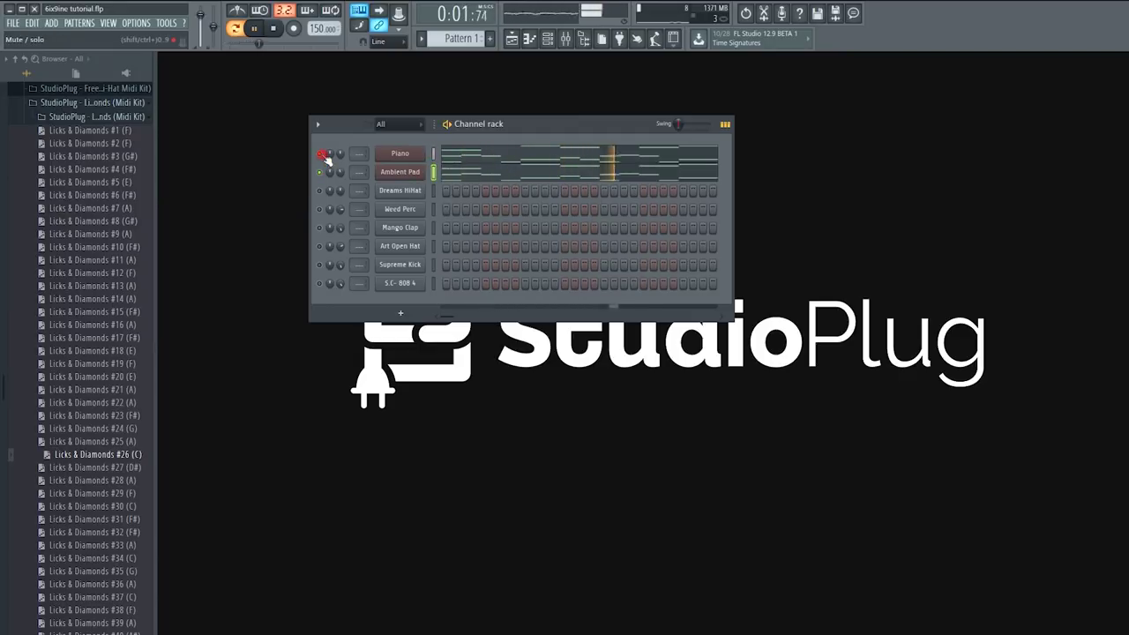
click(319, 172)
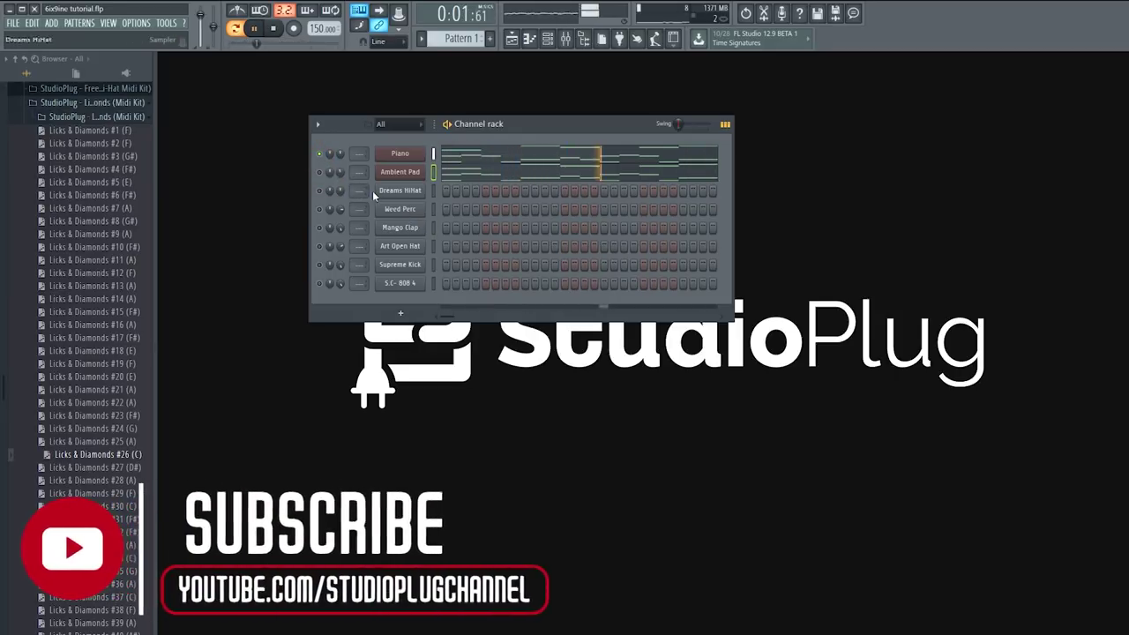
click(320, 173)
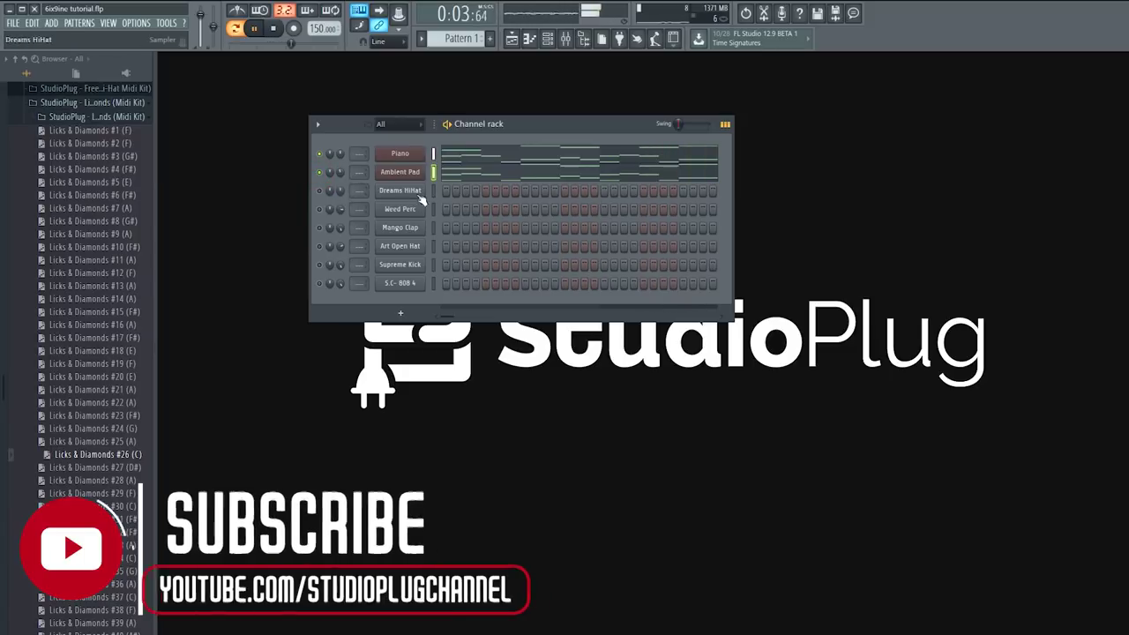
Step: Fill the Dreams HiHat channel every 2 steps and place a Mango Clap hit on step 9 of bar 1
right_click(391, 193)
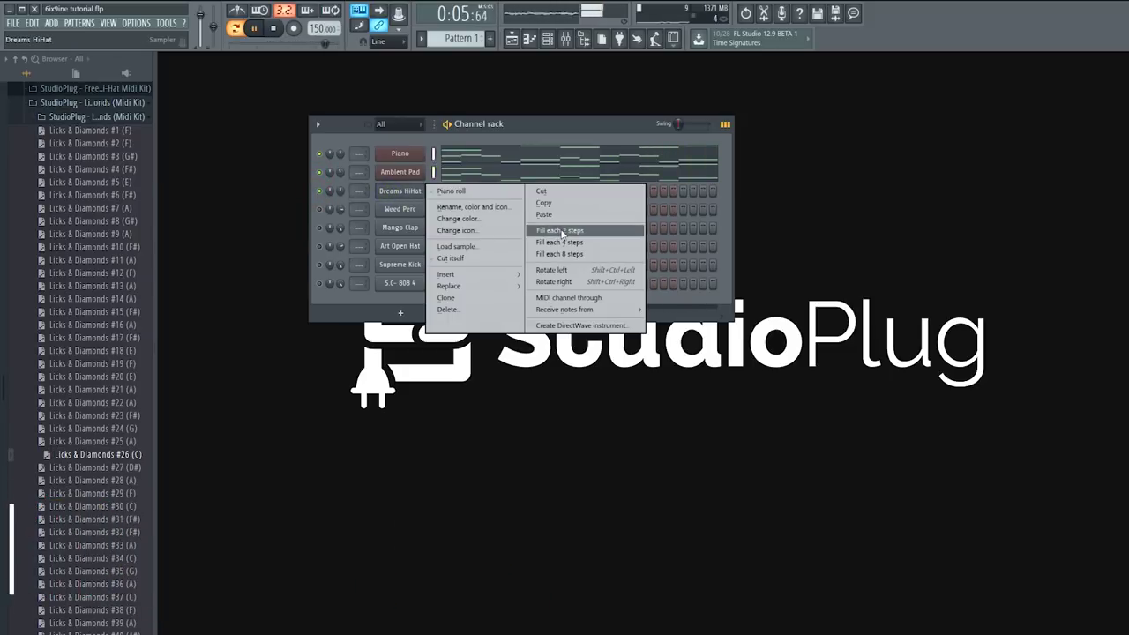
click(561, 230)
click(432, 229)
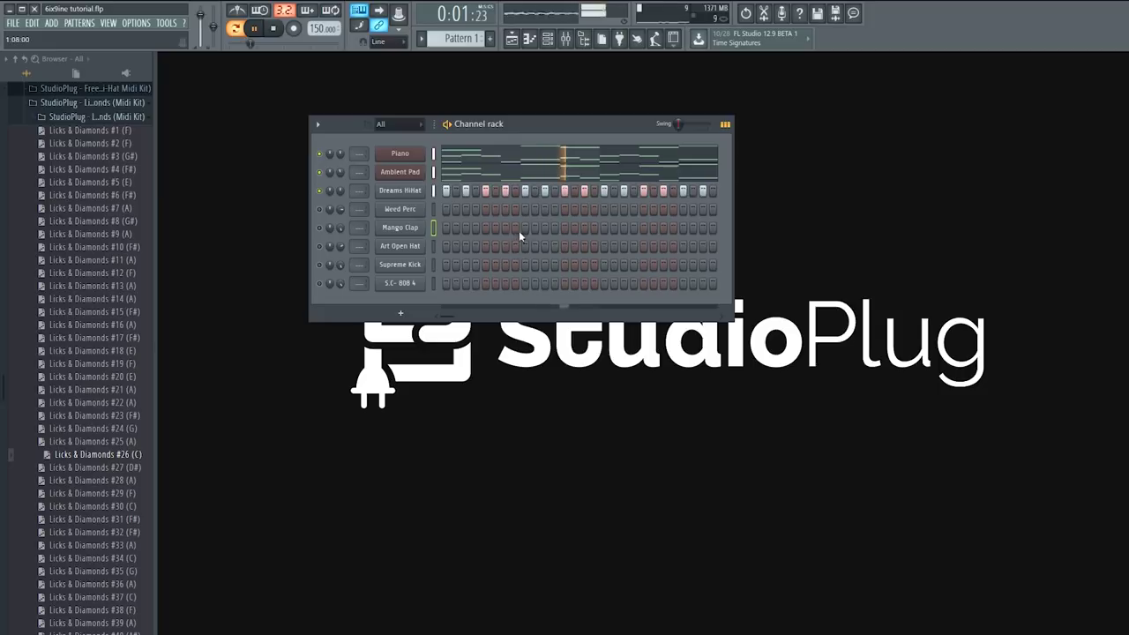
click(525, 228)
Step: Unmute all channels and place Mango Clap hits on step 9 of bars 2, 3 and 4
drag(733, 203, 1090, 203)
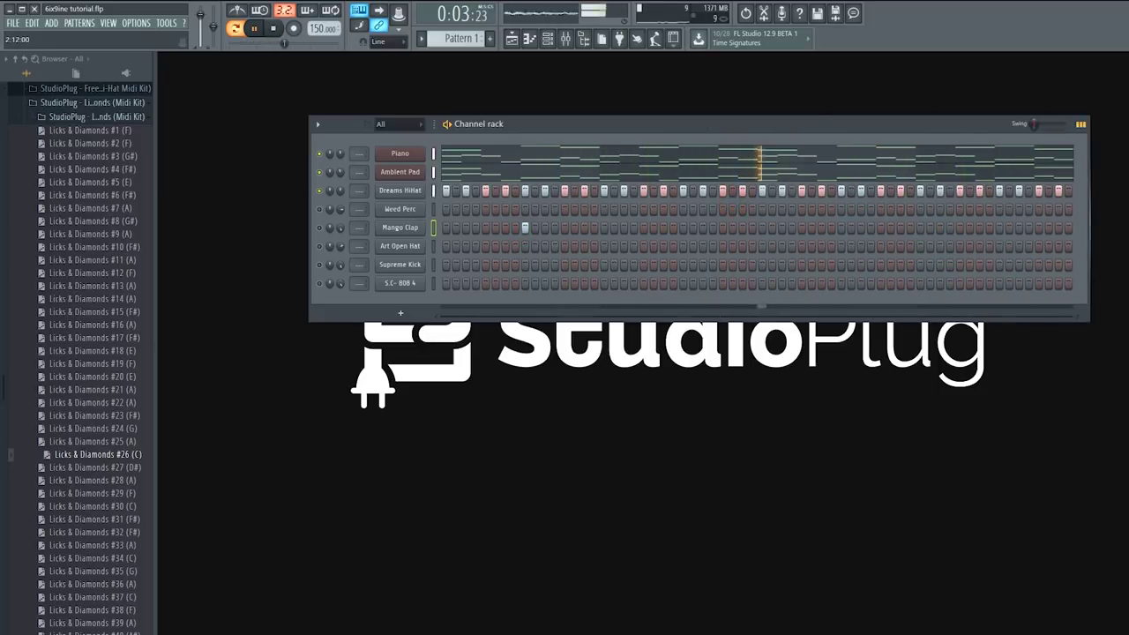
drag(785, 122, 714, 153)
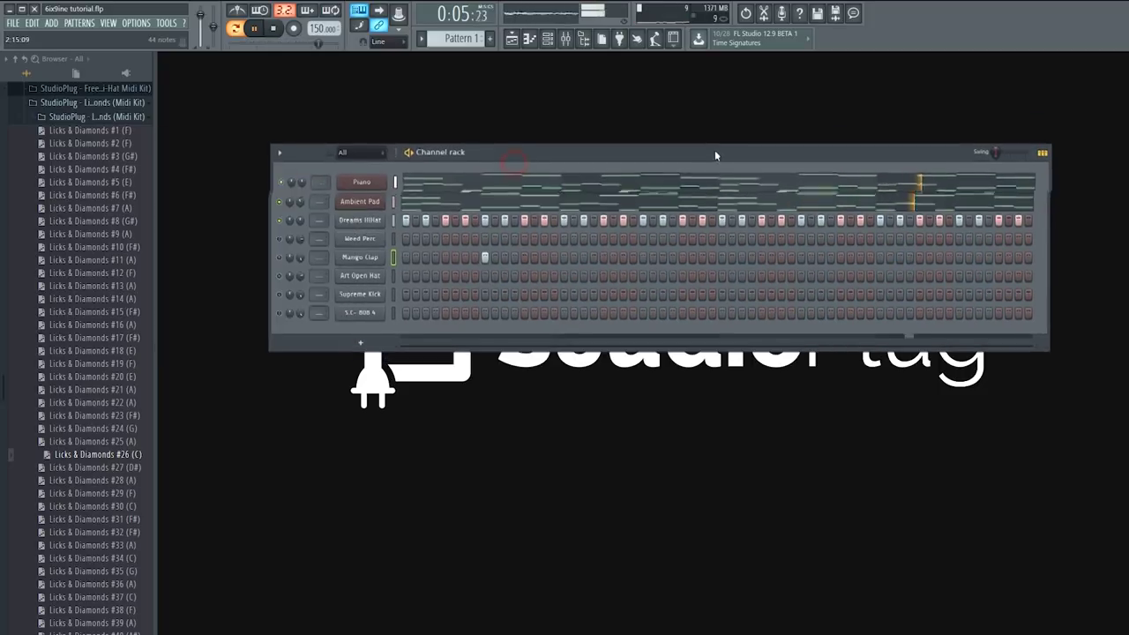
click(646, 255)
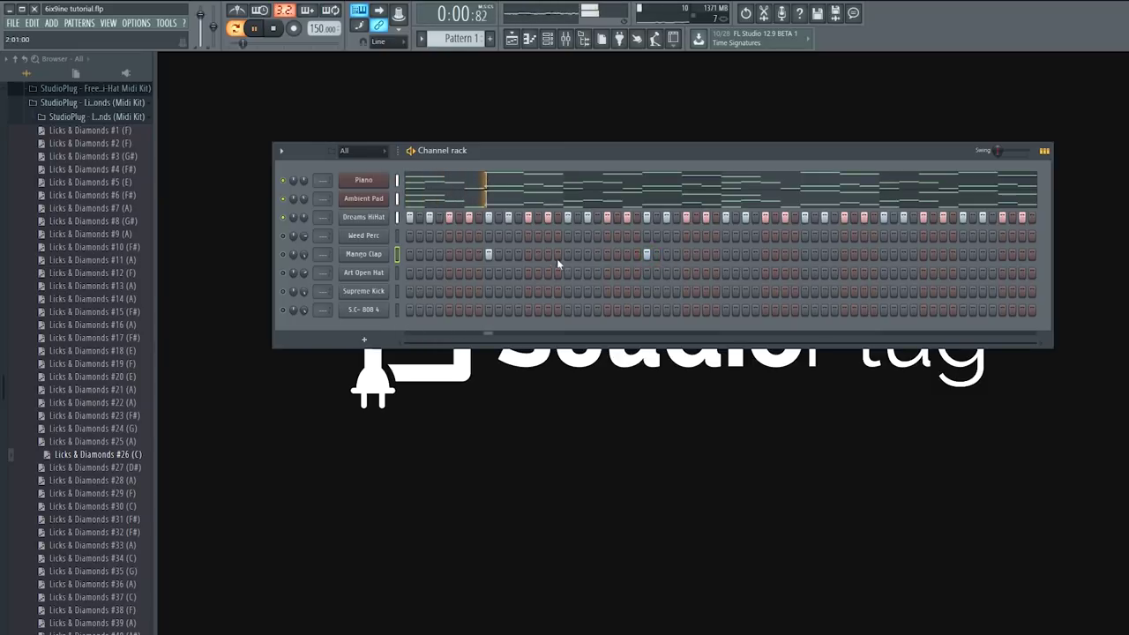
click(283, 236)
right_click(283, 236)
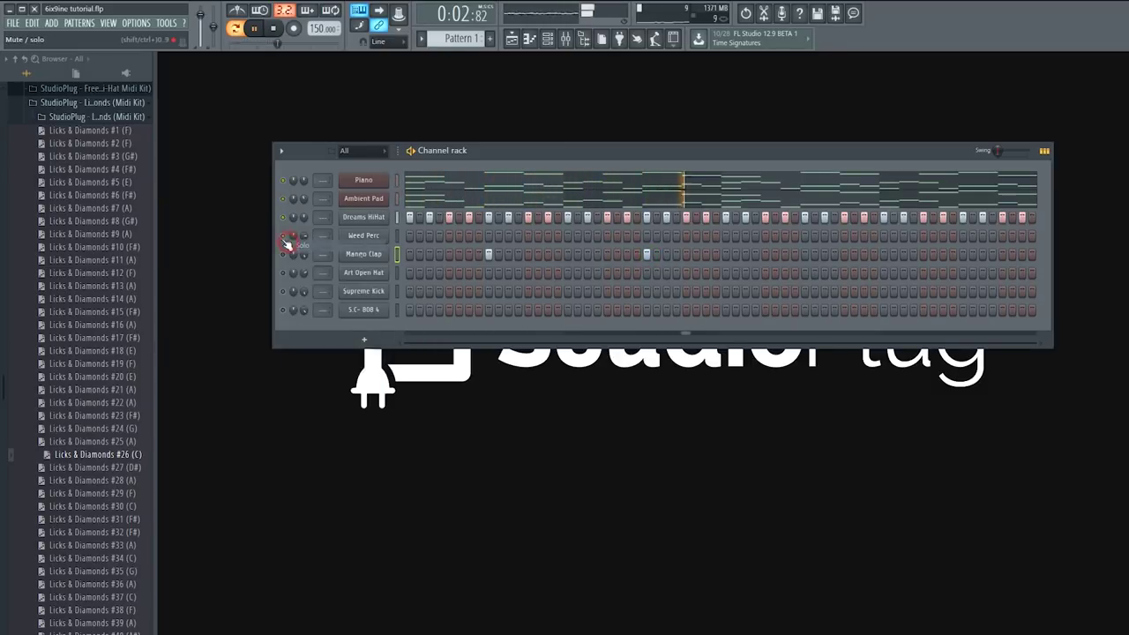
right_click(284, 237)
click(804, 255)
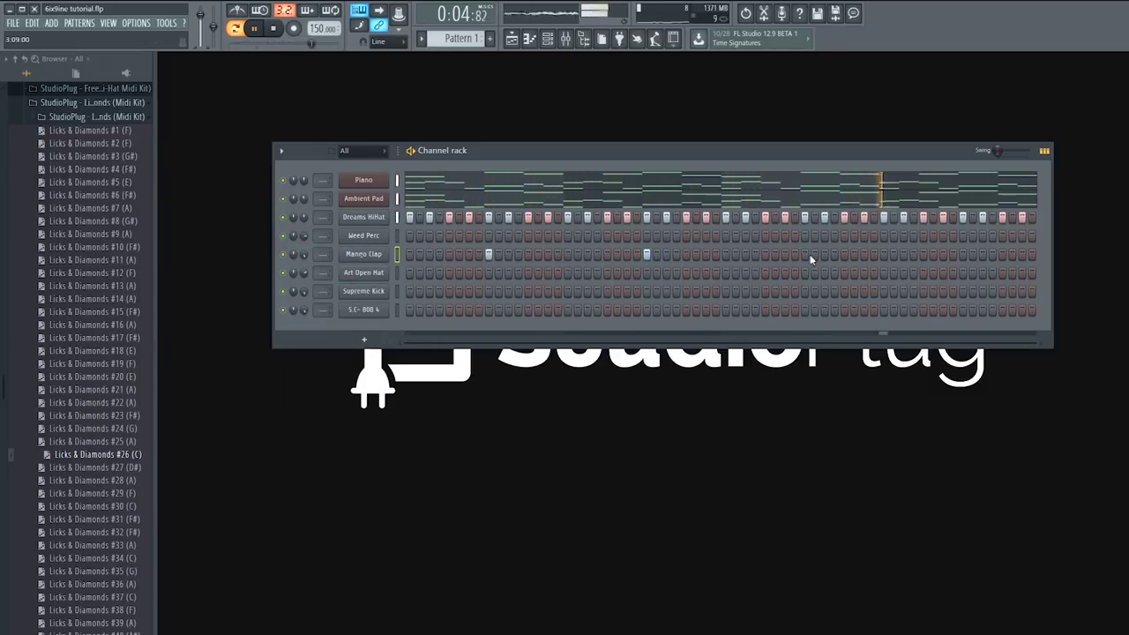
click(962, 255)
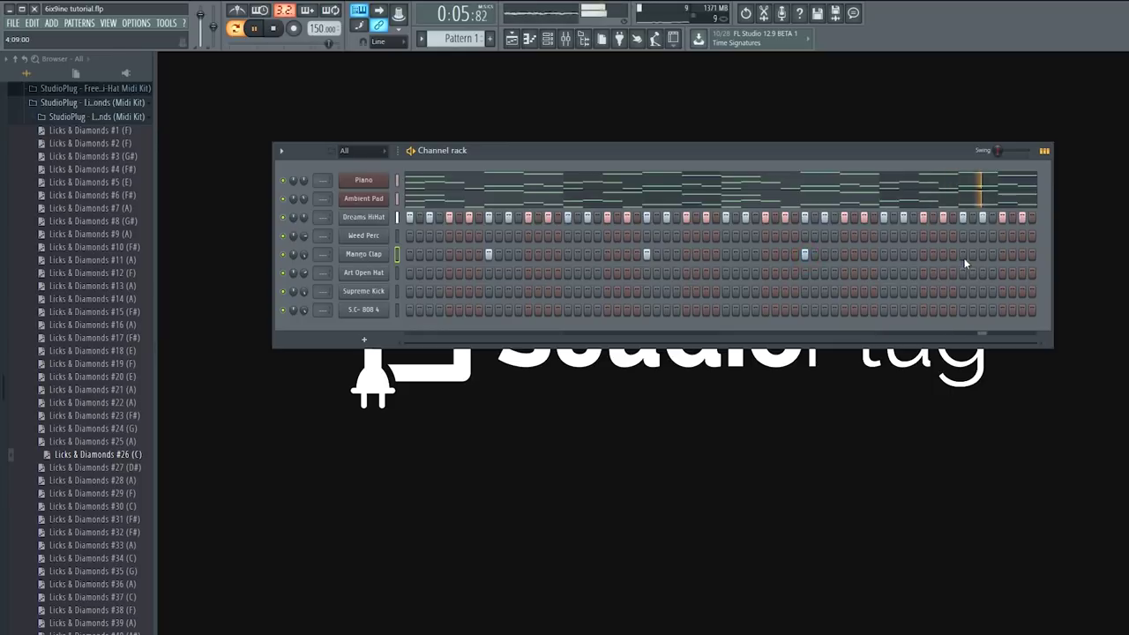
Step: Place Weed Perc hits on step 15 of bars 1 and 3 and on step 3 of bars 2 and 4
click(548, 235)
click(588, 236)
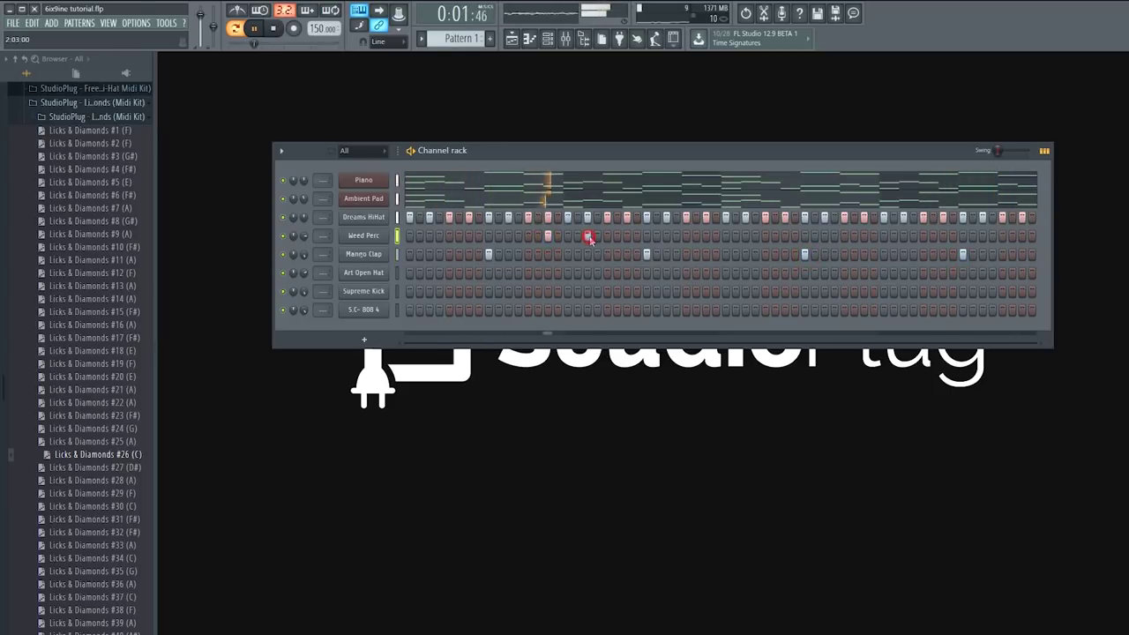
click(864, 235)
click(899, 235)
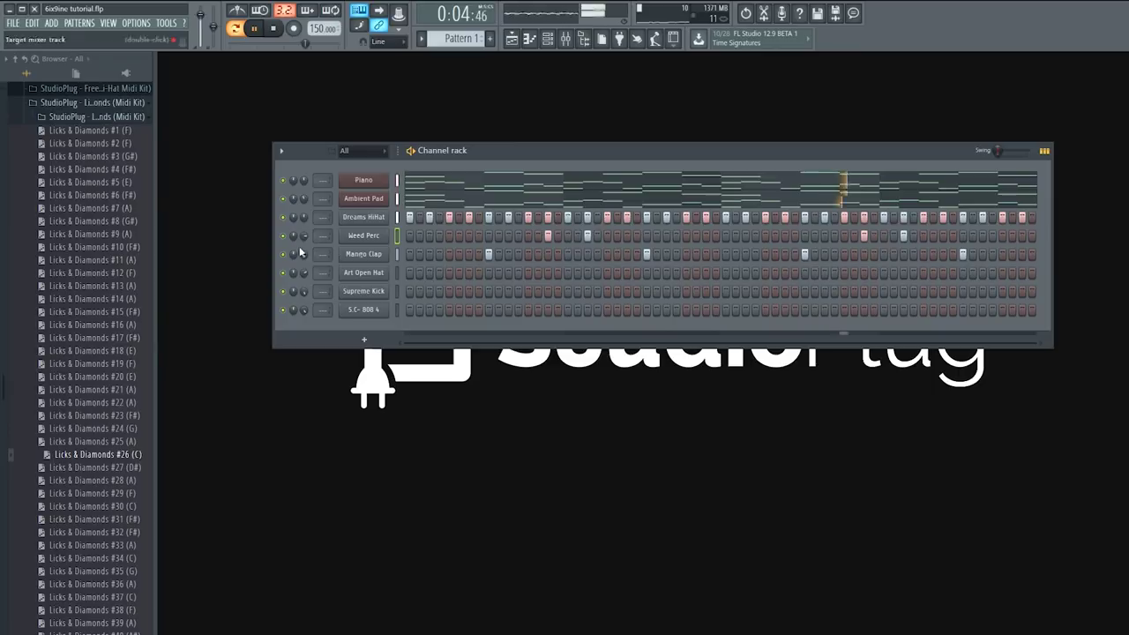
Step: Enable Normalize for the Weed Perc sample and return to the channel rack
click(363, 235)
click(472, 356)
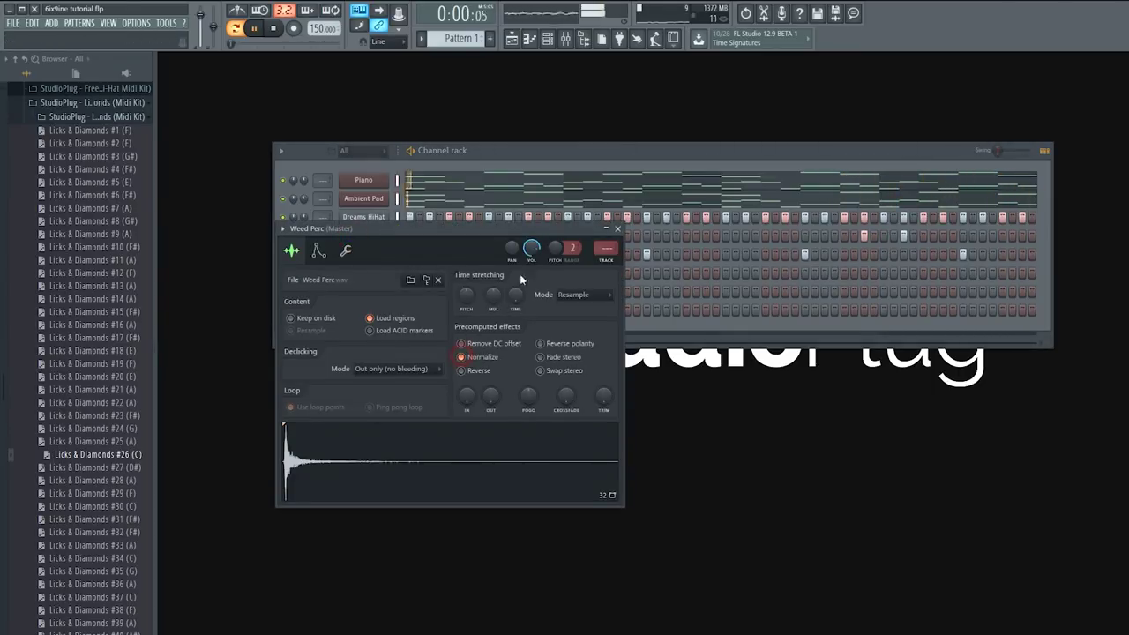
click(515, 157)
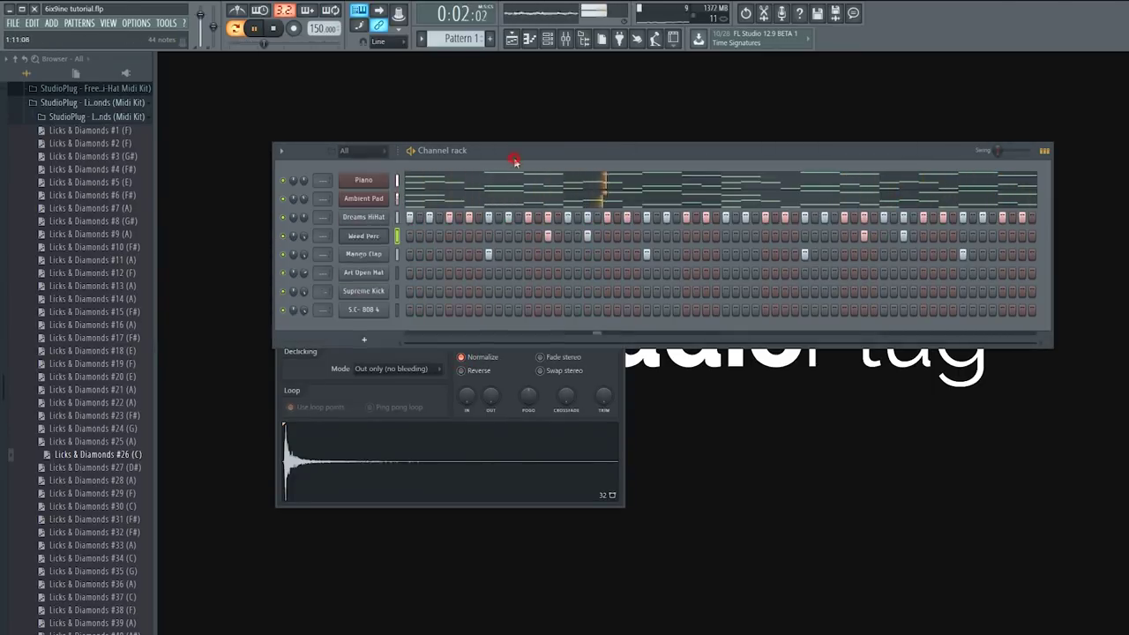
click(363, 235)
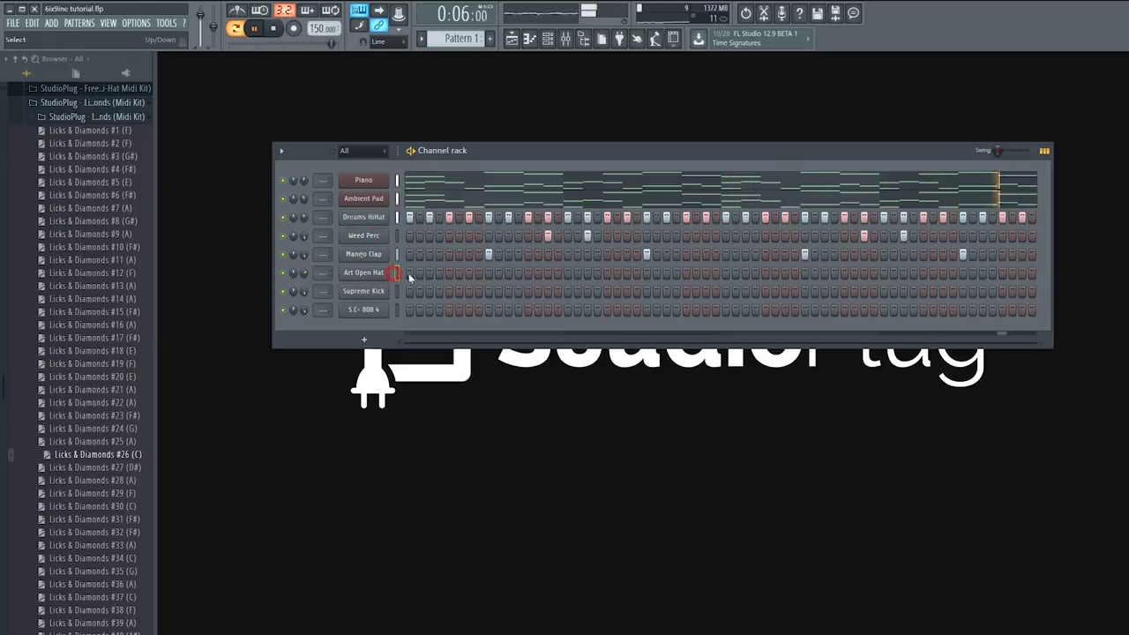
Step: Place Art Open Hat hits on steps 5 and 13 of all four bars
click(449, 273)
click(607, 273)
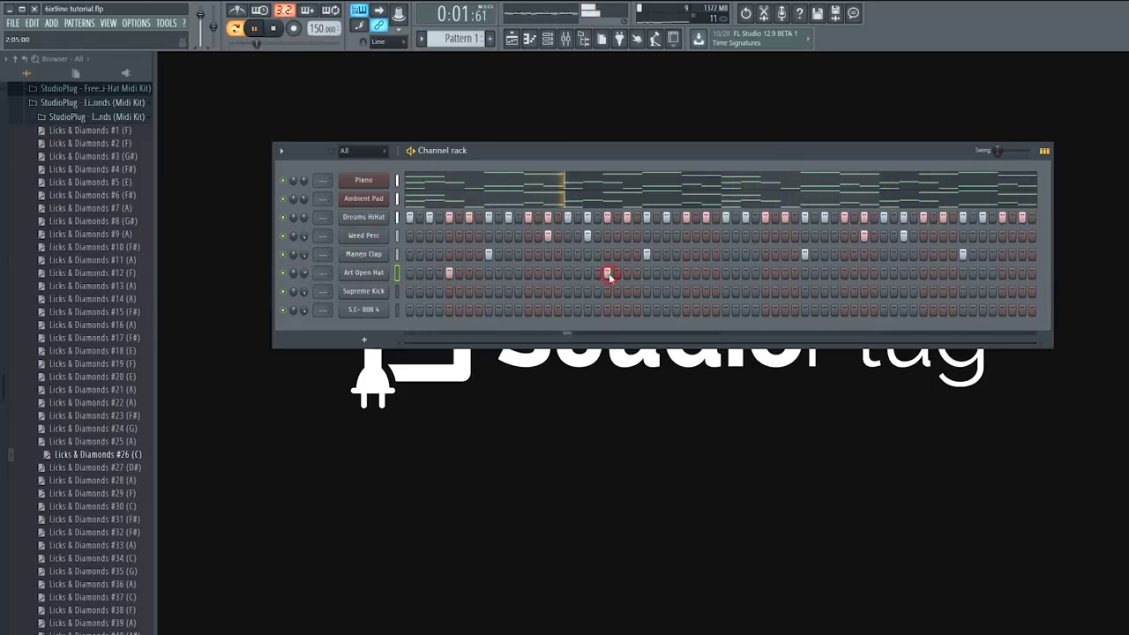
click(764, 273)
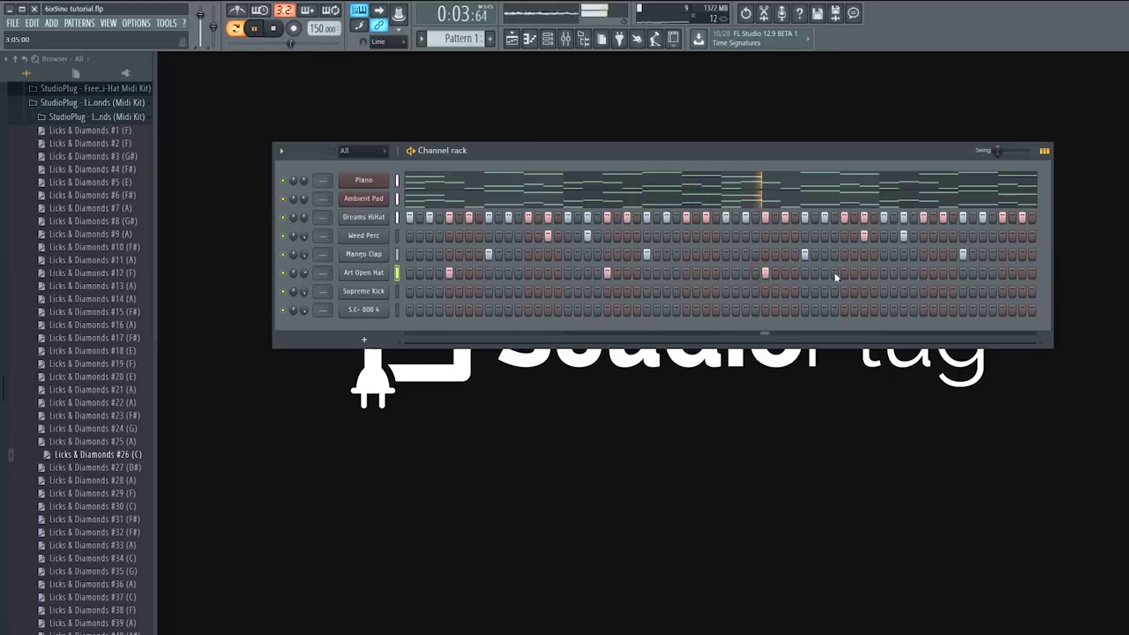
click(922, 272)
key(space)
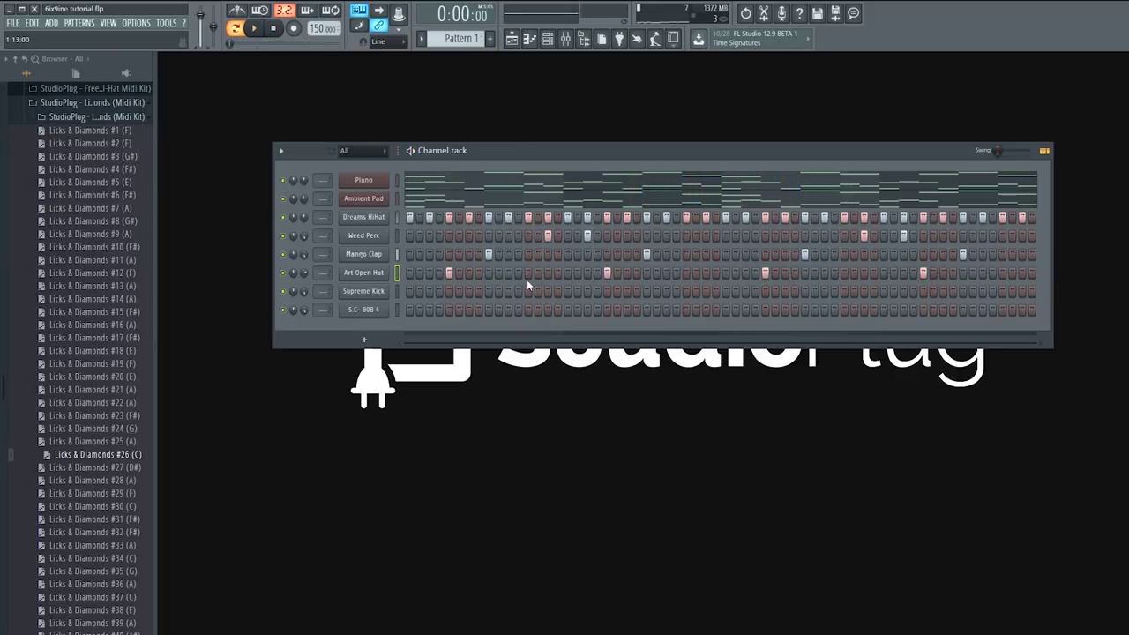
click(528, 273)
key(space)
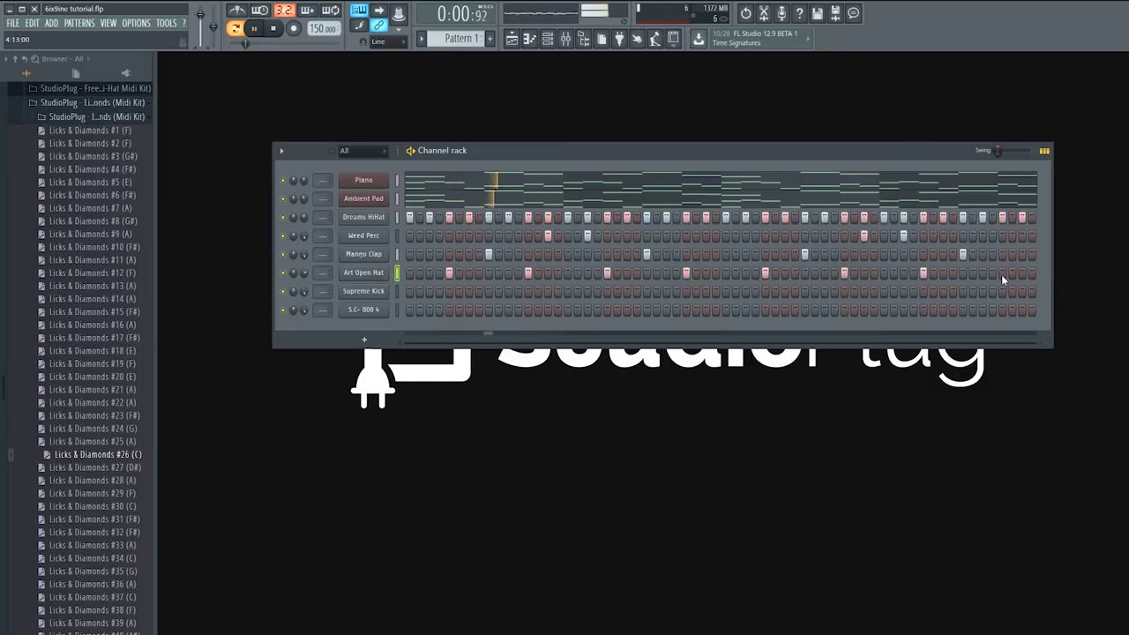
click(993, 274)
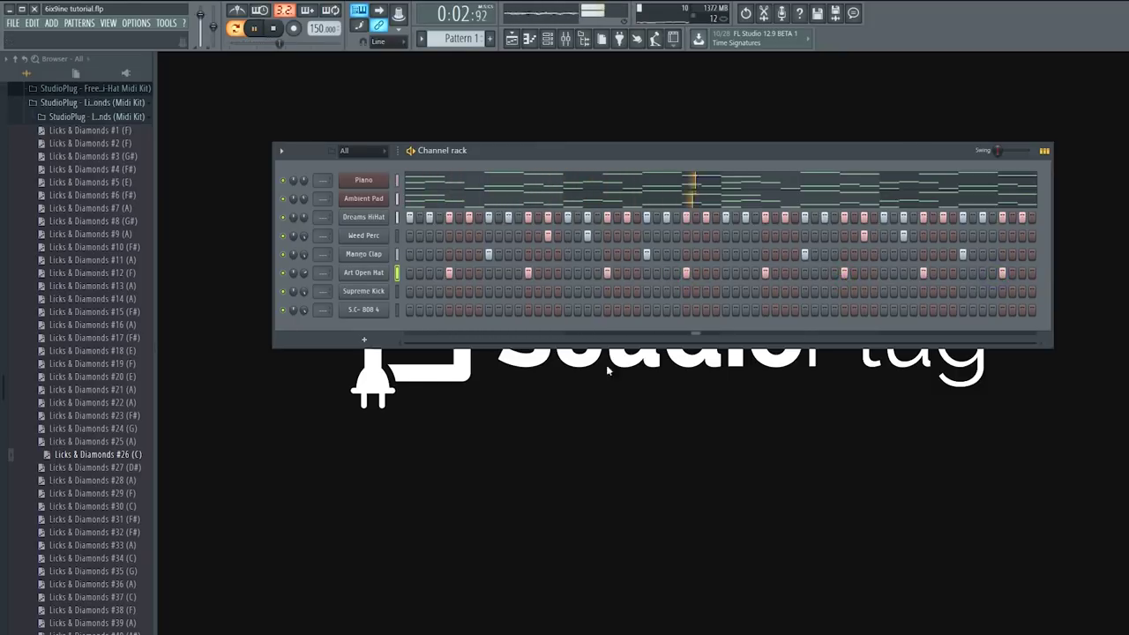
Step: Place Supreme Kick hits on steps 1 and 3 of bar 1 and open the channel's notes in the piano roll
click(397, 295)
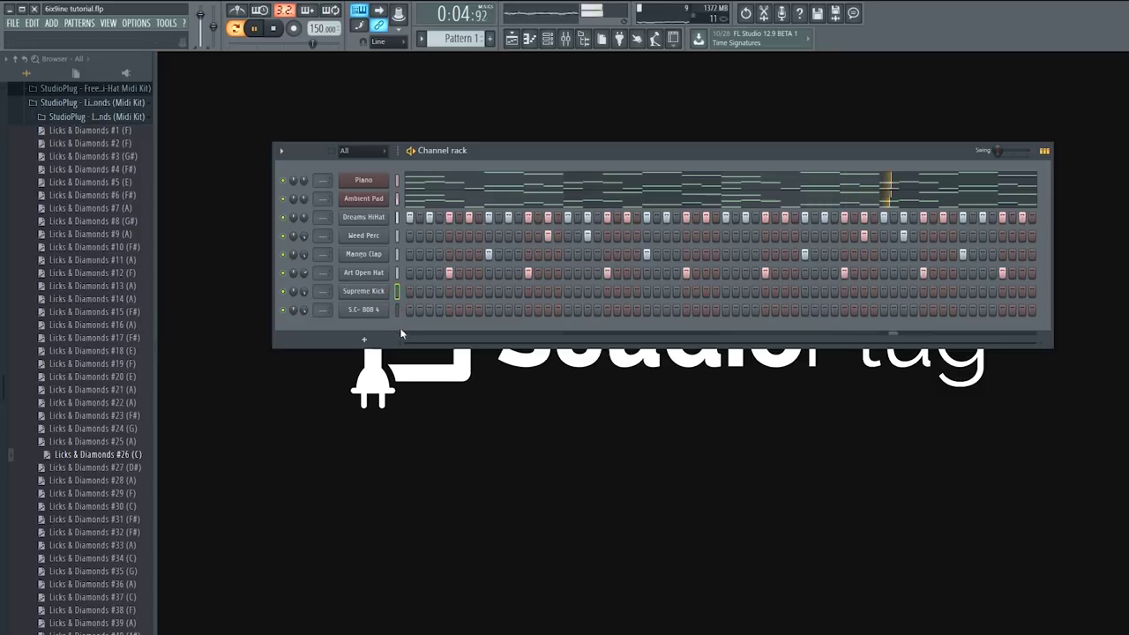
key(space)
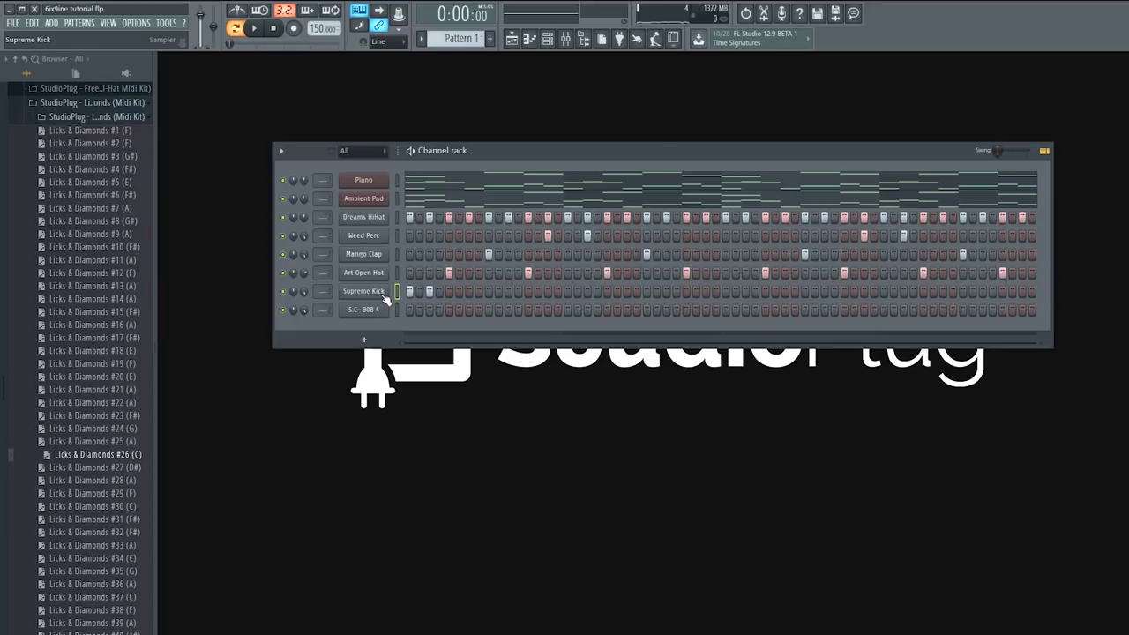
right_click(385, 300)
click(393, 295)
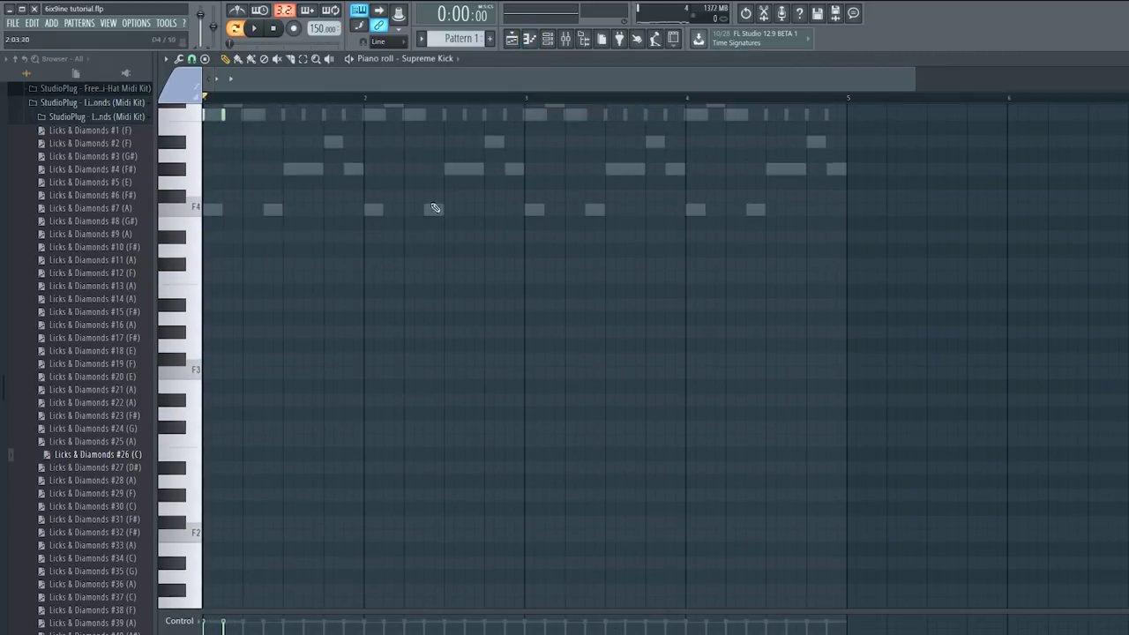
scroll(336, 202, up, 3)
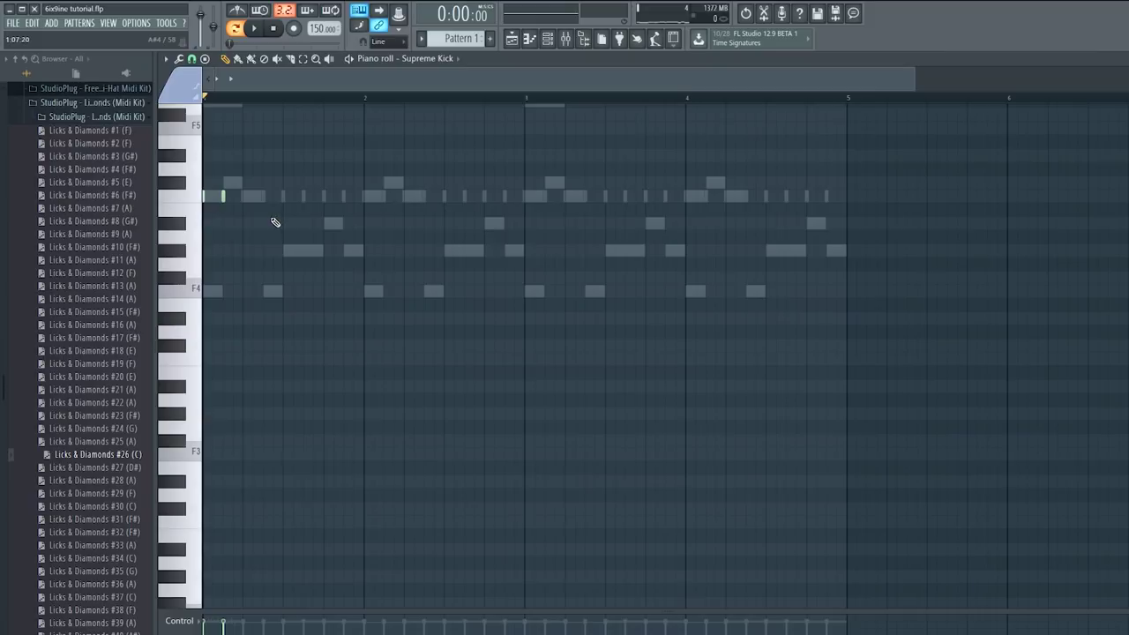
drag(275, 222, 202, 198)
key(space)
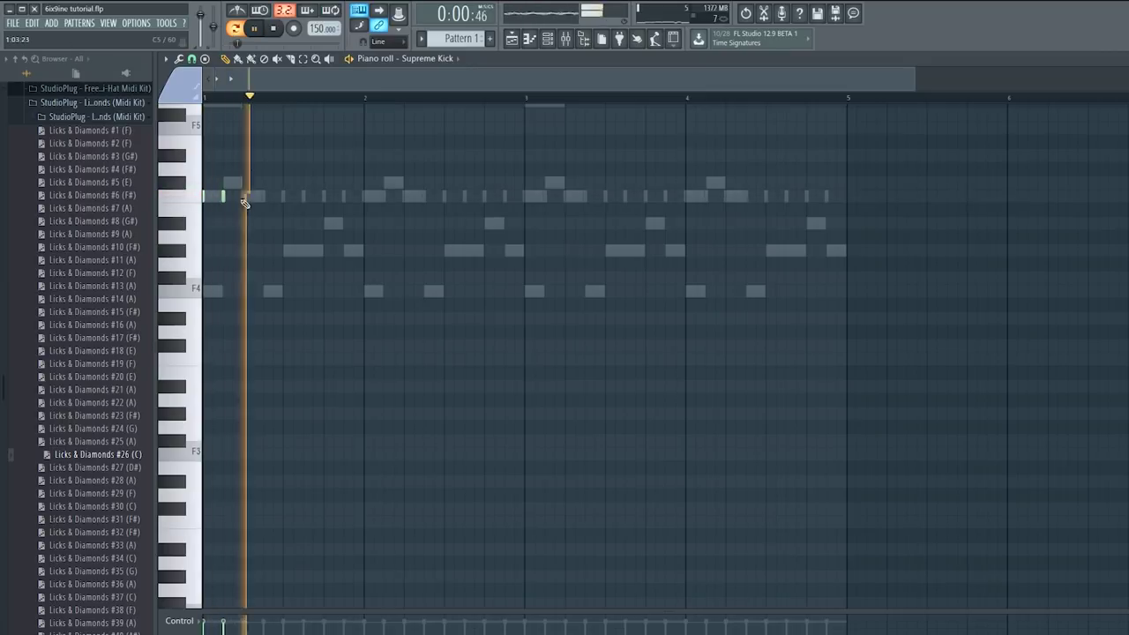
click(326, 201)
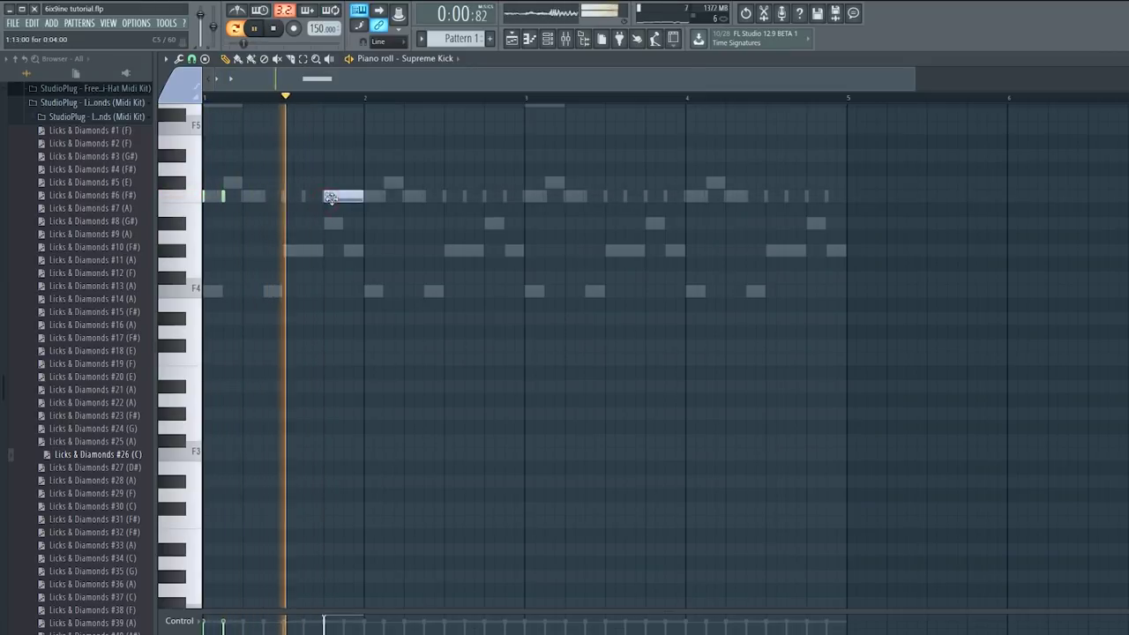
right_click(328, 199)
key(space)
key(space)
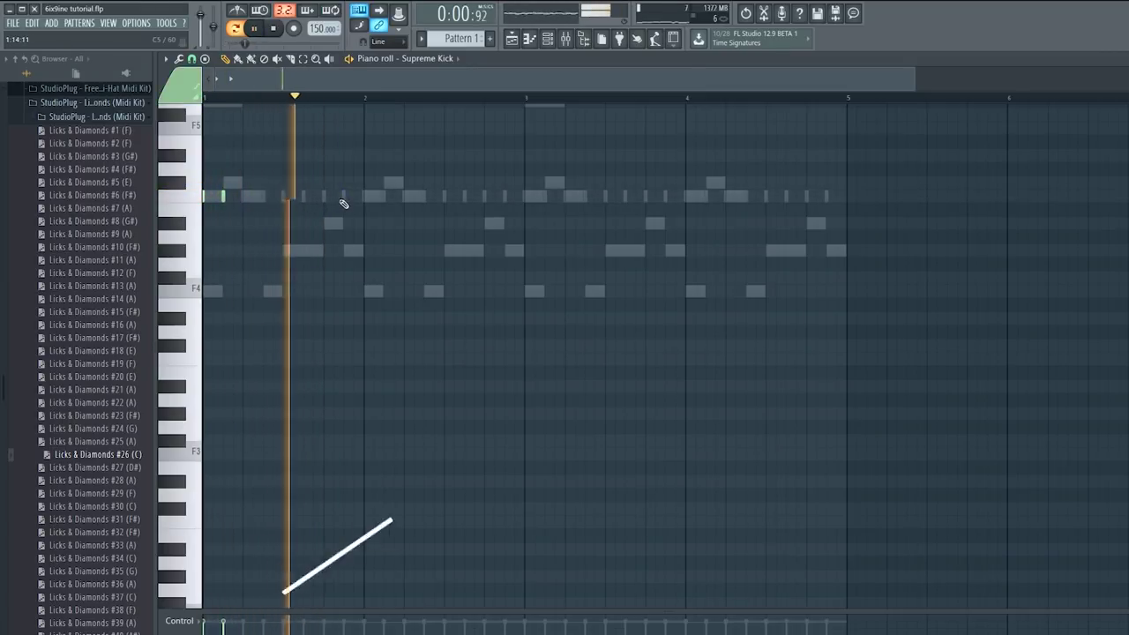
Step: Add C5 Supreme Kick notes on step 15 of bar 1 and steps 5 and 11 of bar 2
click(344, 198)
key(space)
key(space)
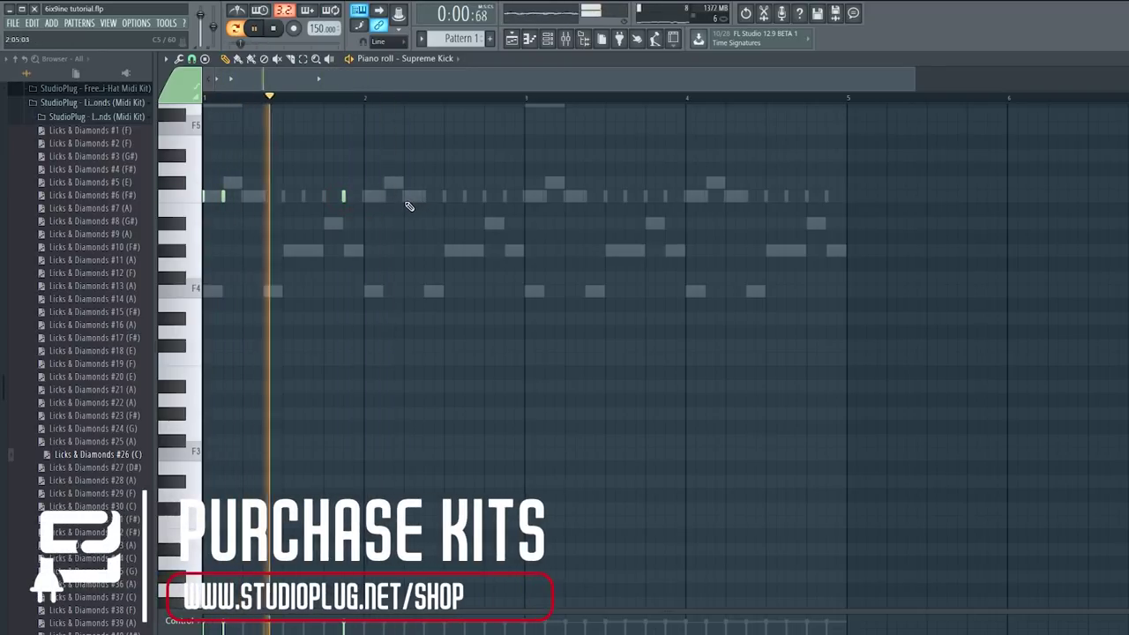
click(404, 196)
key(space)
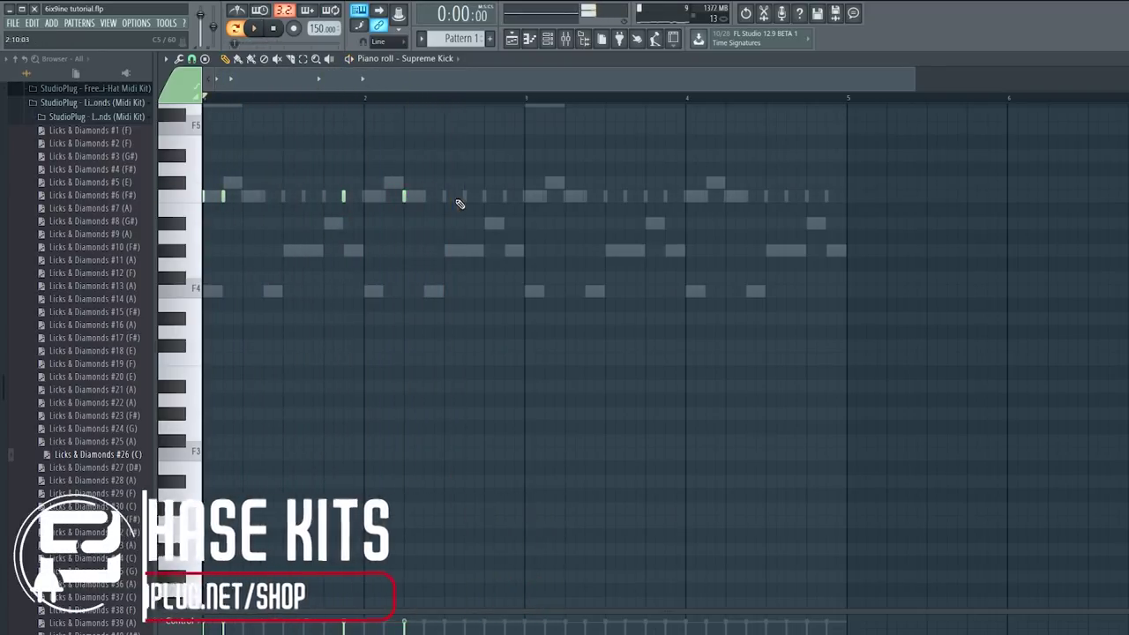
click(465, 195)
key(space)
Step: Duplicate the two-bar Supreme Kick pattern into bars 3 and 4 and add a C5 kick on step 15 of bar 4
ctrl+click(168, 200)
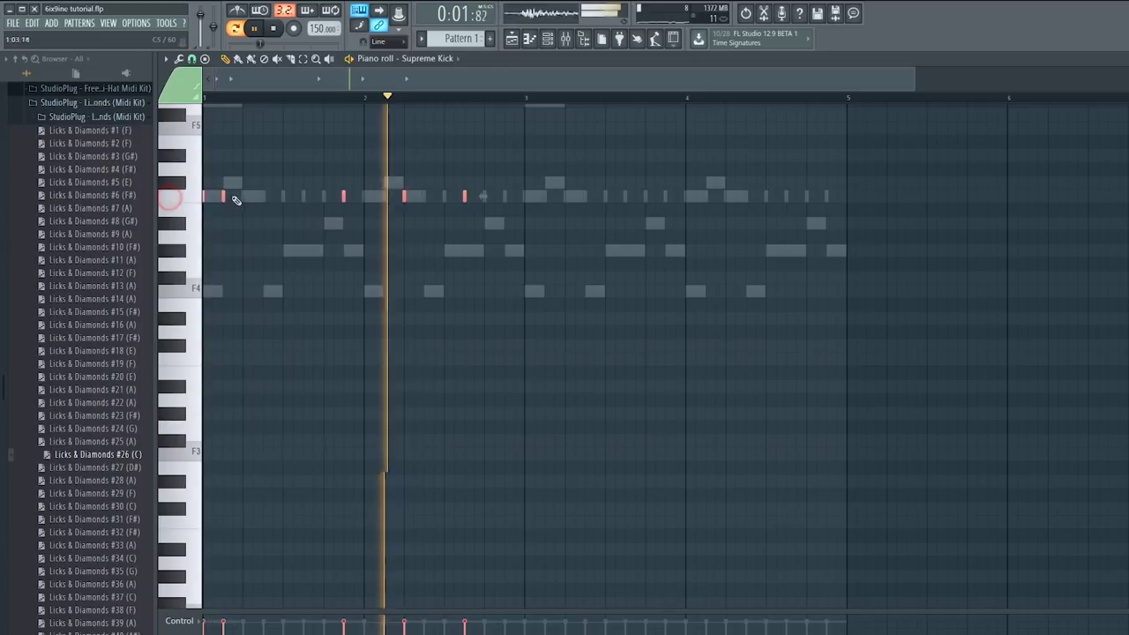
drag(224, 196, 538, 196)
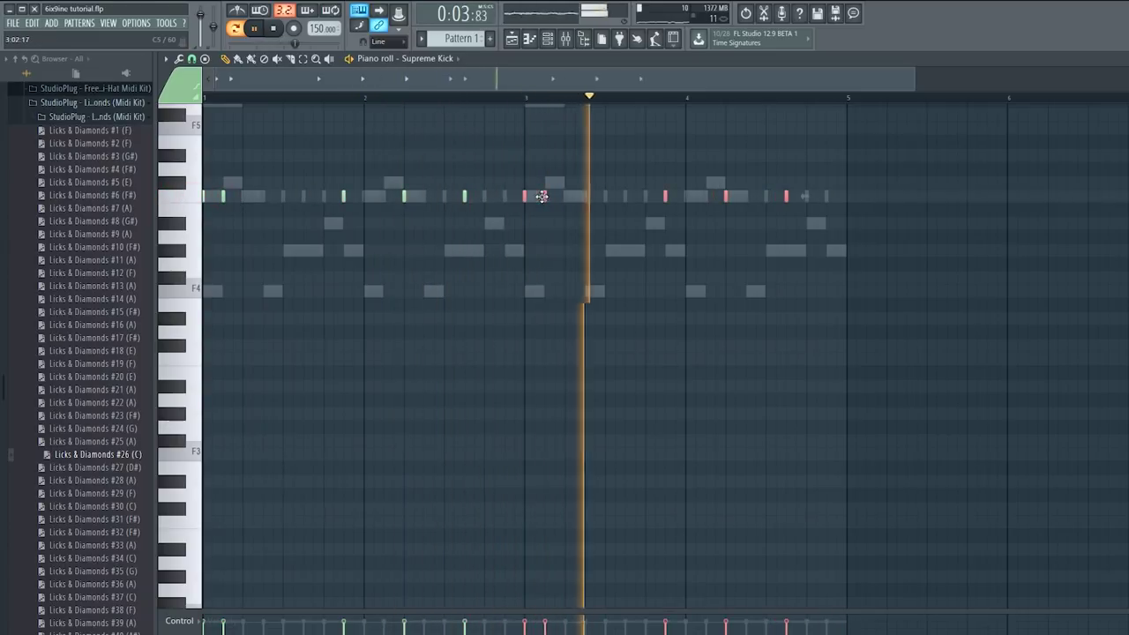
key(space)
key(space)
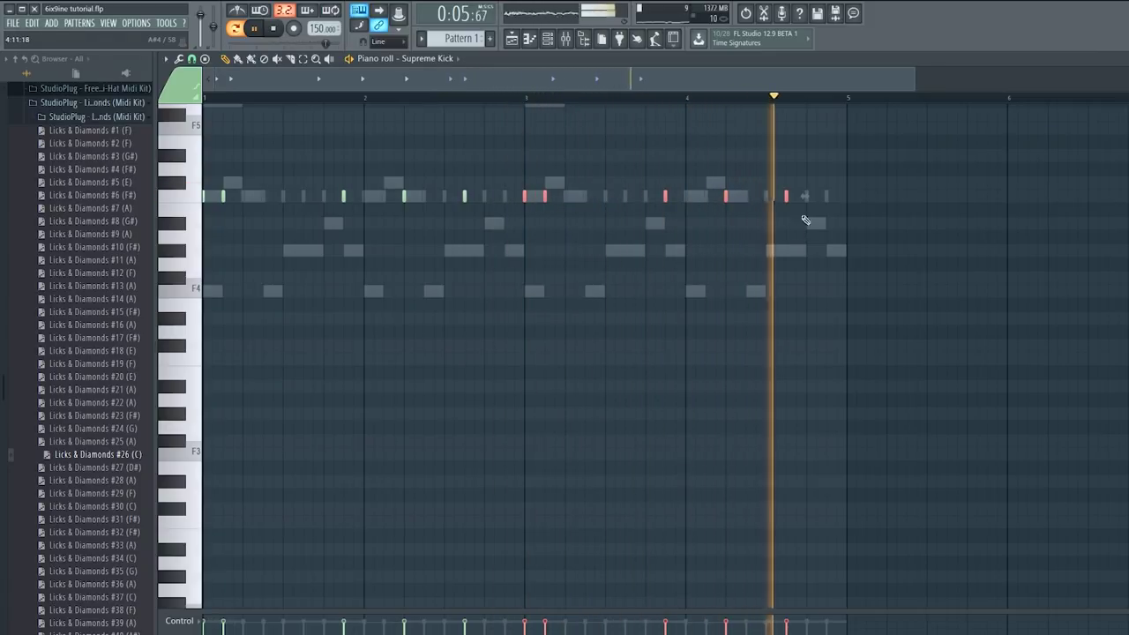
click(827, 195)
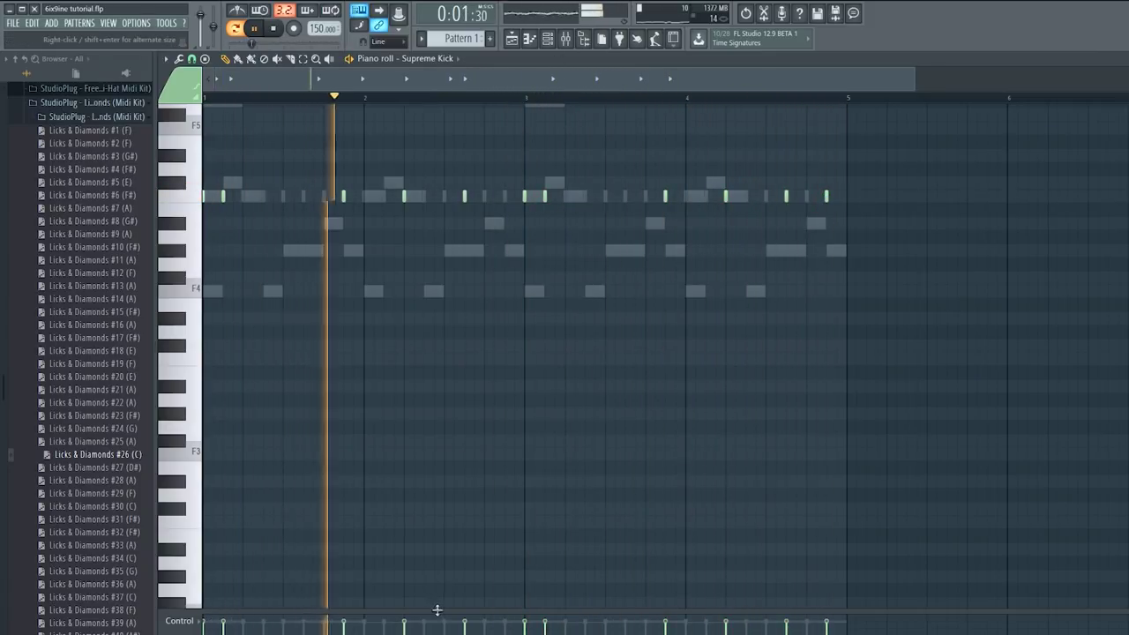
key(space)
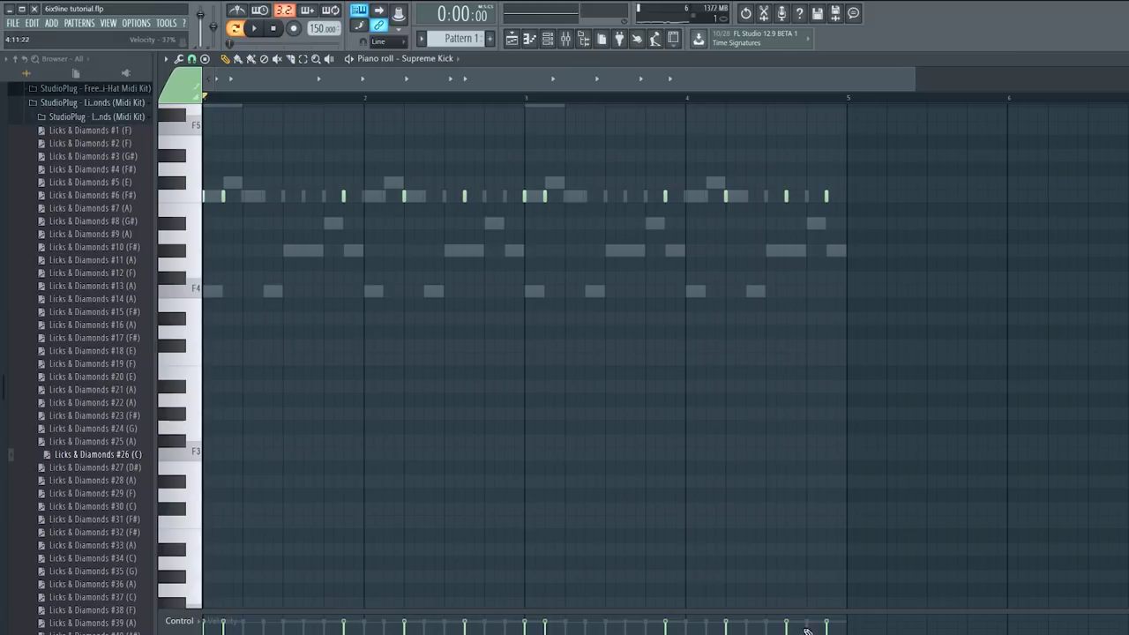
Step: Open the S.C- 808 4 channel's piano roll and examine the ghost notes of the melody
click(545, 39)
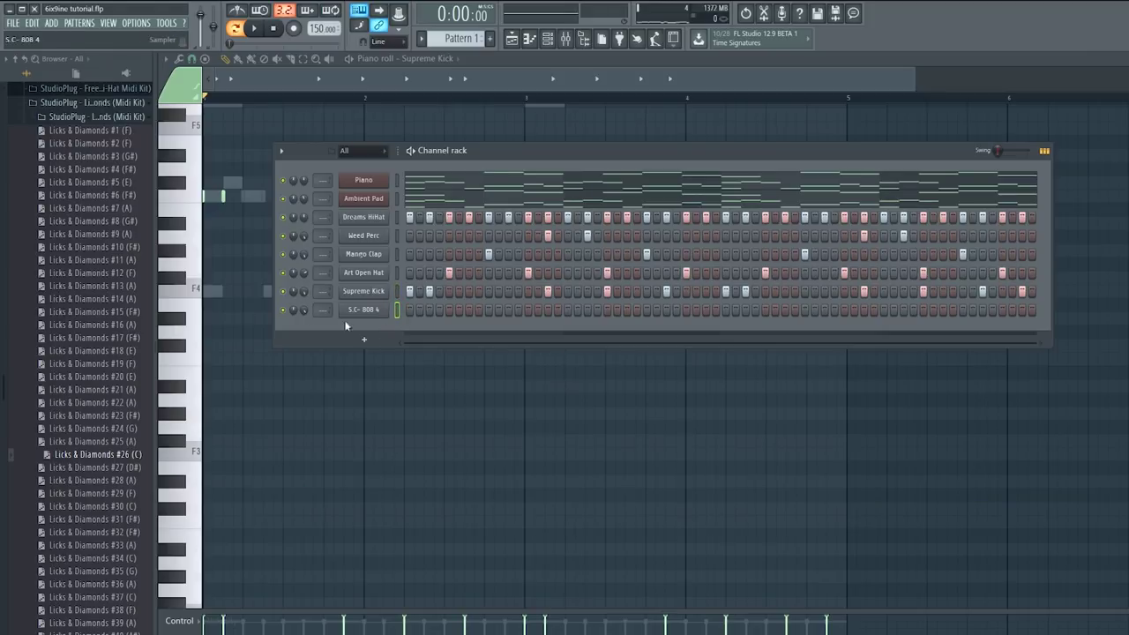
right_click(368, 309)
click(407, 306)
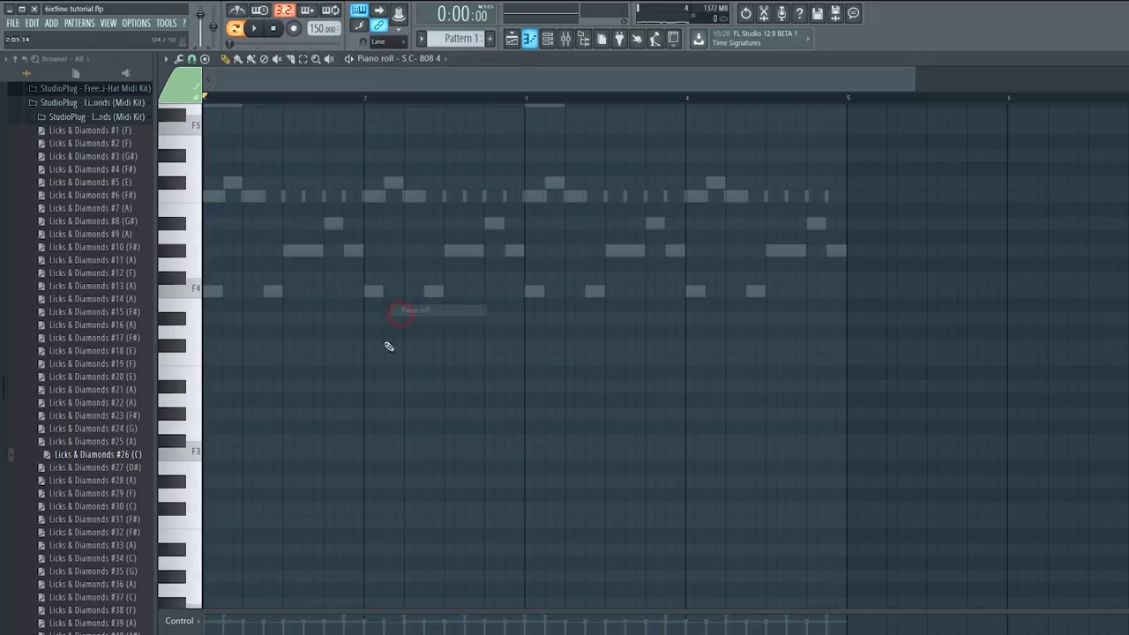
key(space)
scroll(289, 364, up, 3)
key(space)
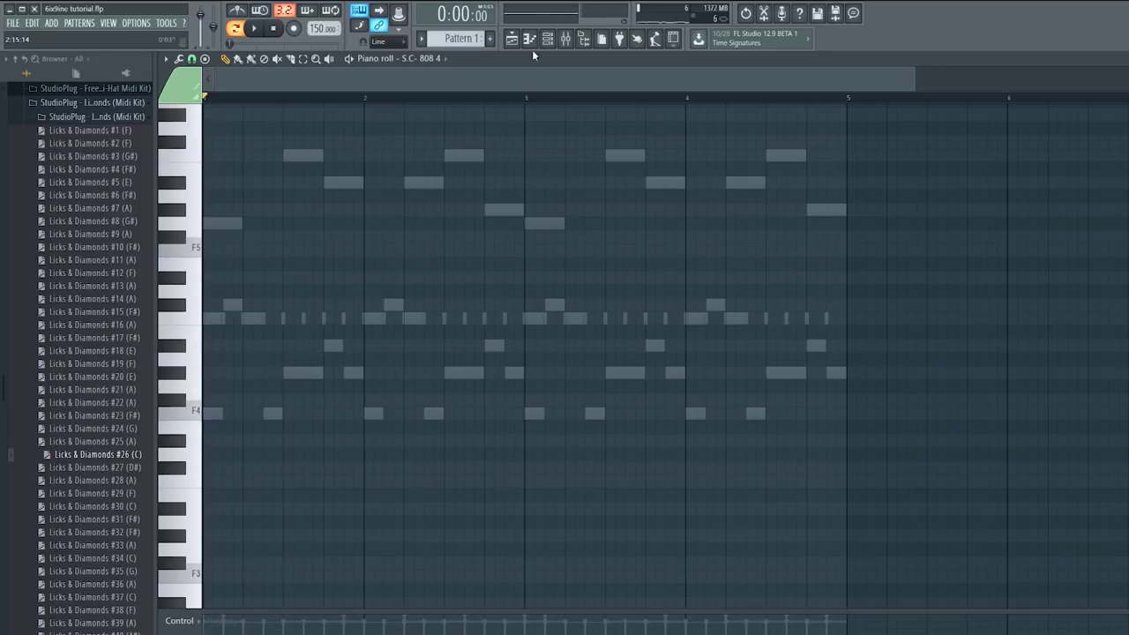
Step: Tune the S.C- 808 4 channel against the playing pattern, trying root notes A4, G#4, C5 and G4 before setting G3
click(546, 39)
click(384, 311)
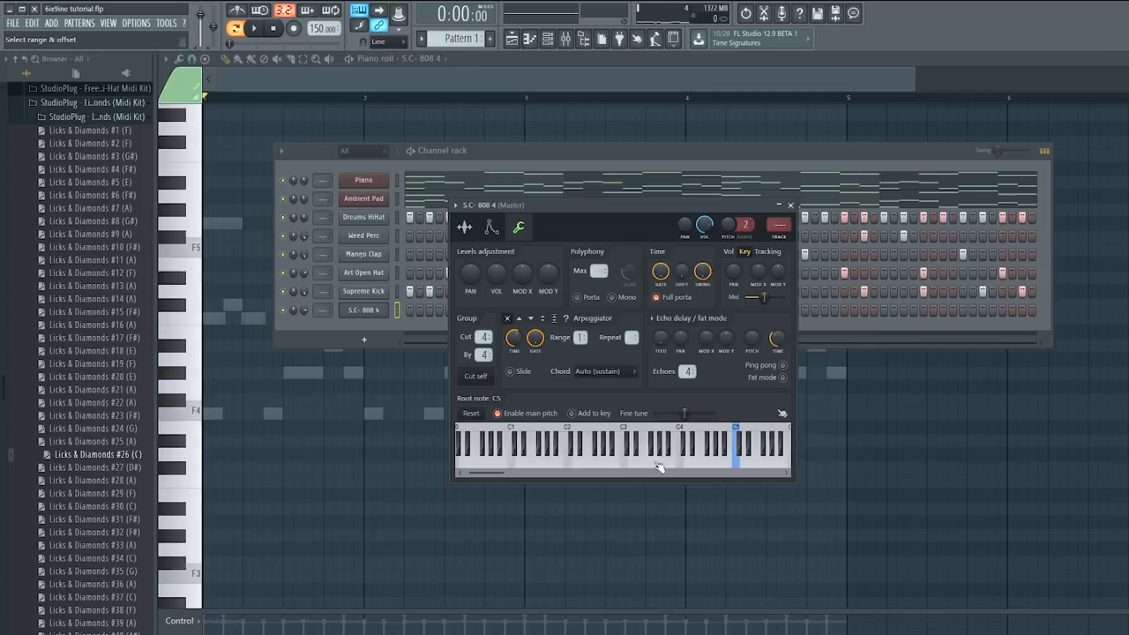
key(space)
click(719, 465)
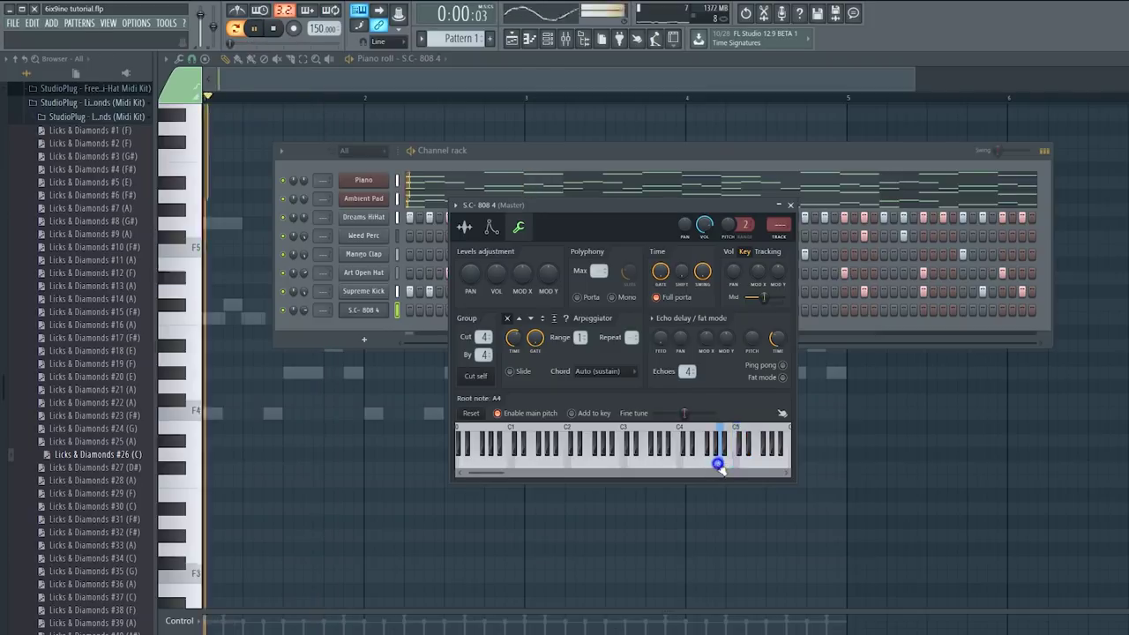
key(space)
click(716, 455)
key(space)
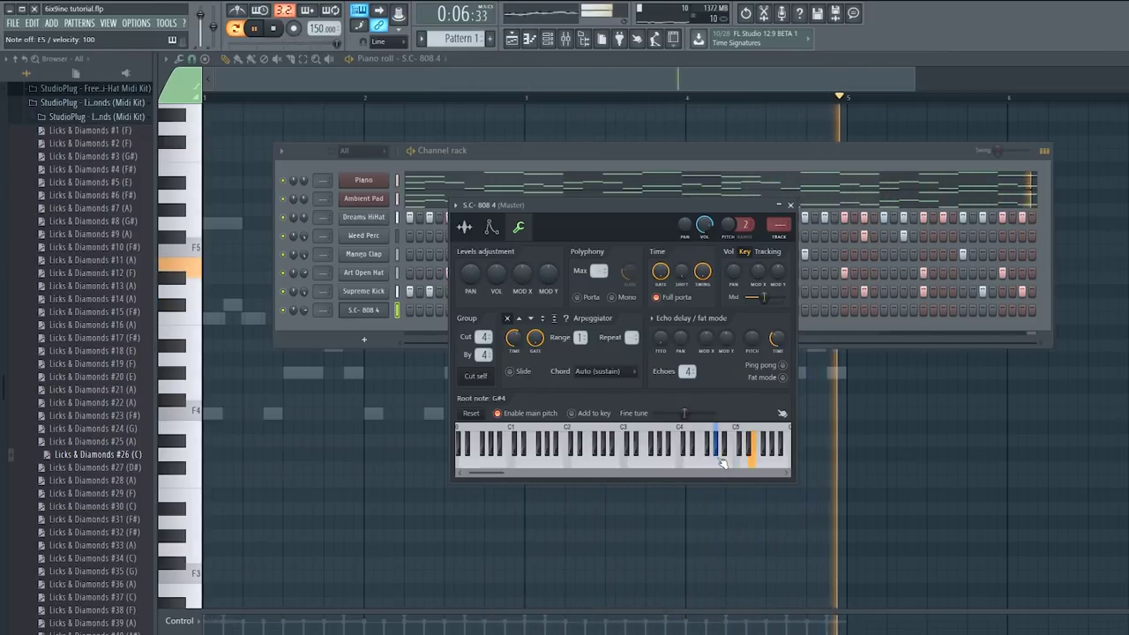
click(737, 464)
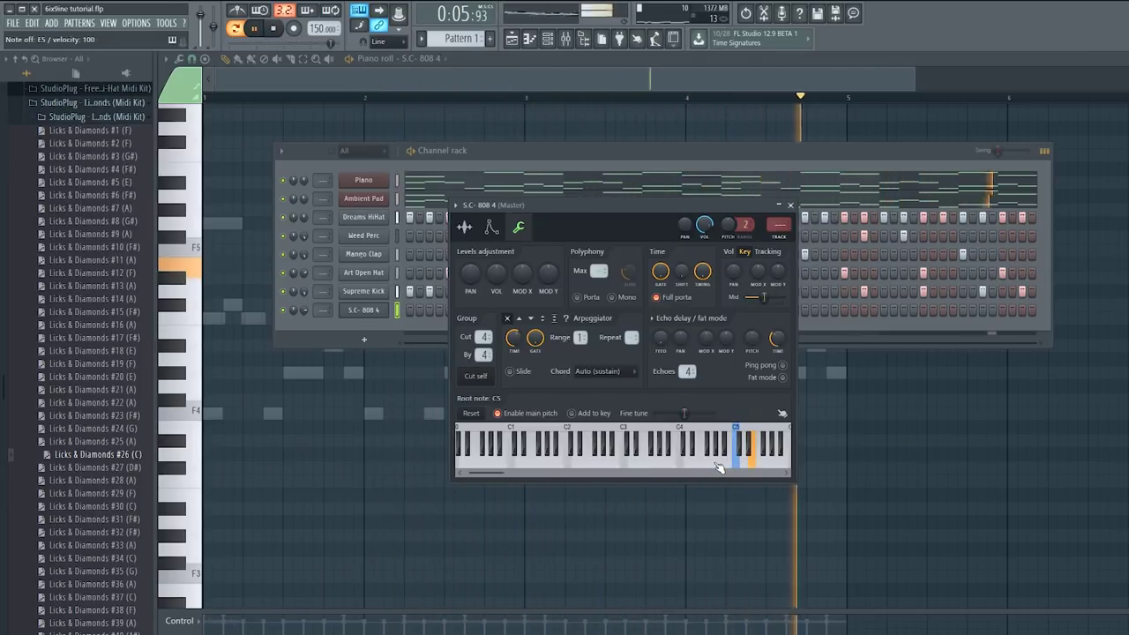
click(714, 466)
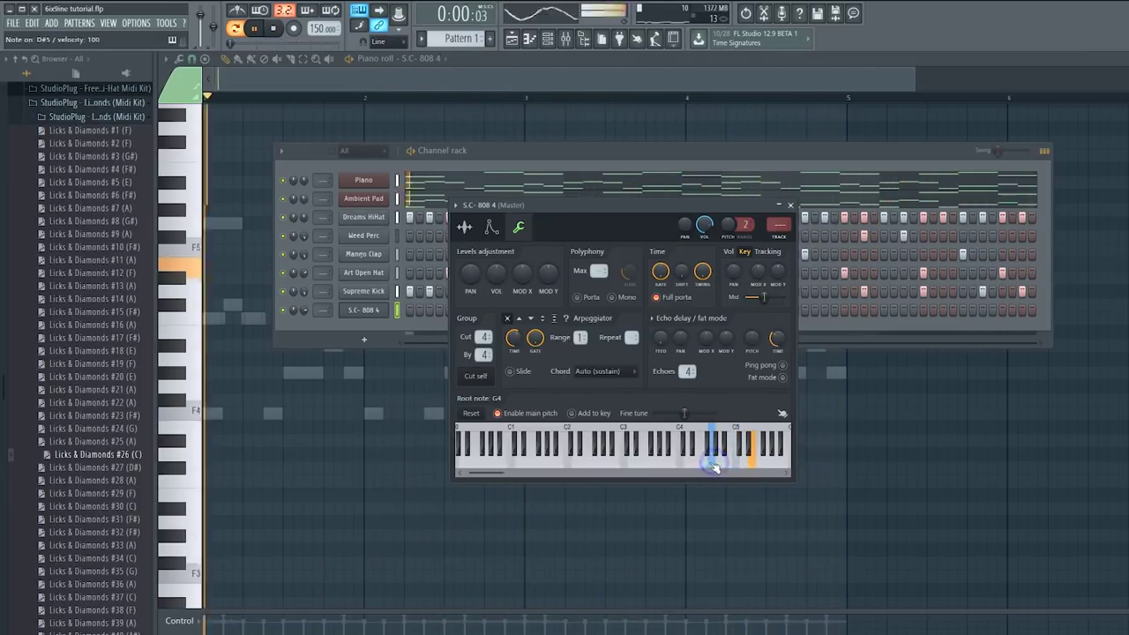
right_click(660, 466)
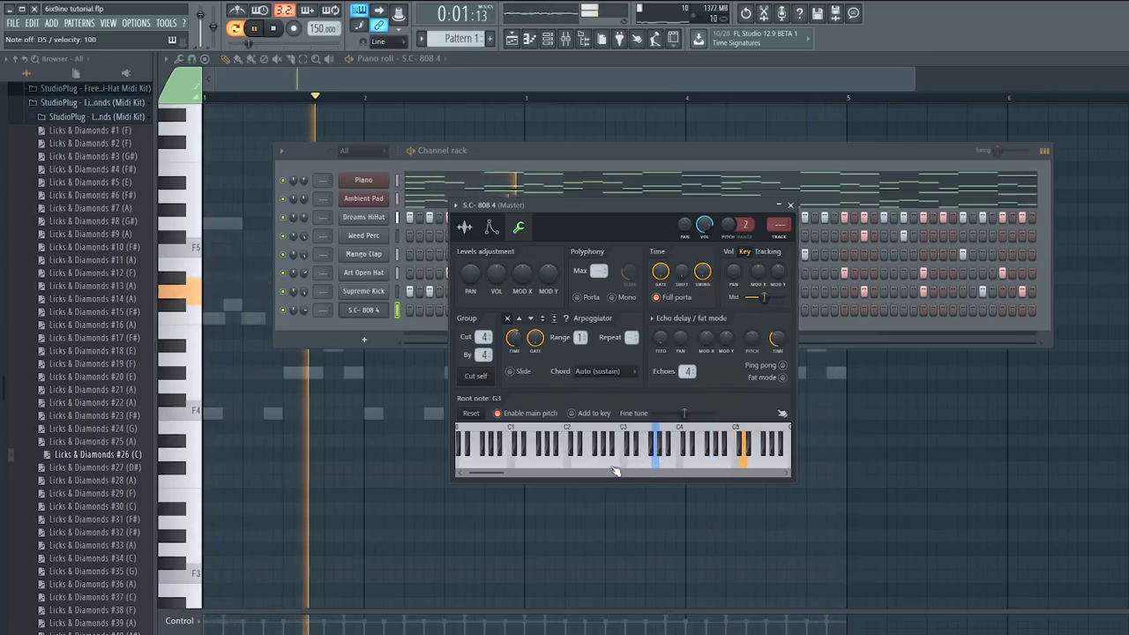
Step: Open the S.C- 808 4 channel's piano roll and place a D5 note at the start of bar 1
right_click(395, 309)
click(401, 315)
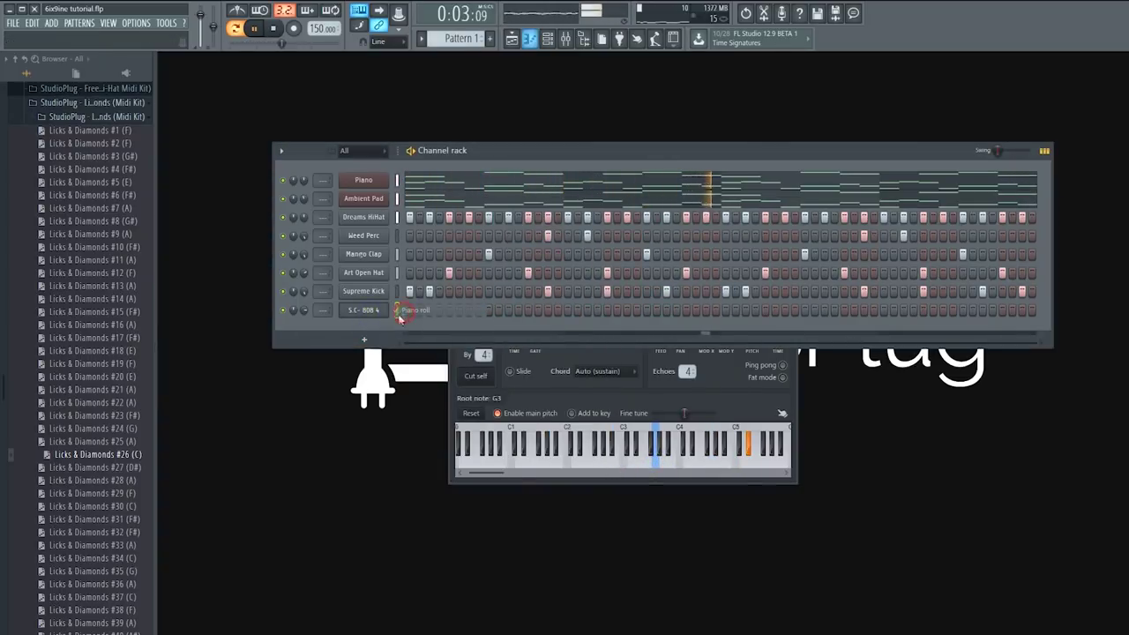
right_click(381, 305)
click(401, 309)
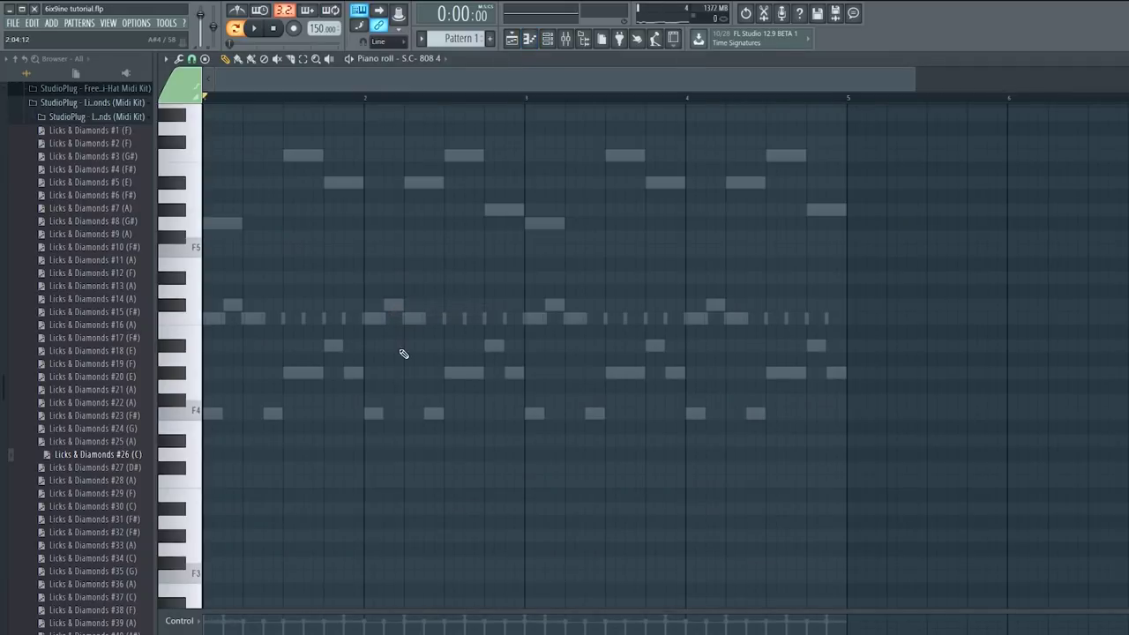
click(547, 38)
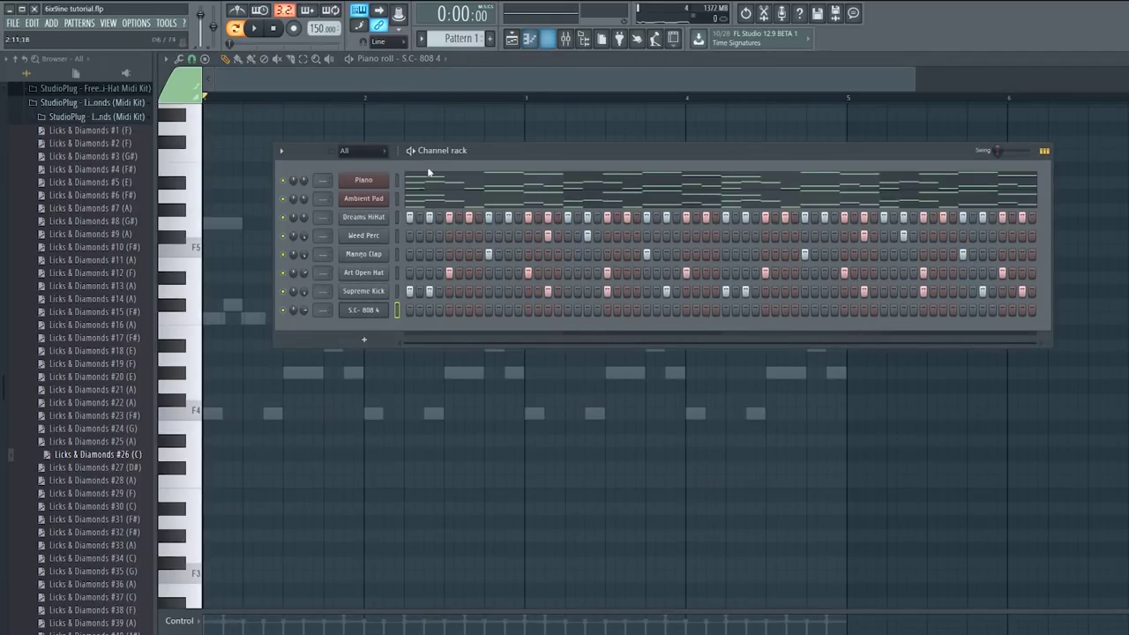
click(386, 84)
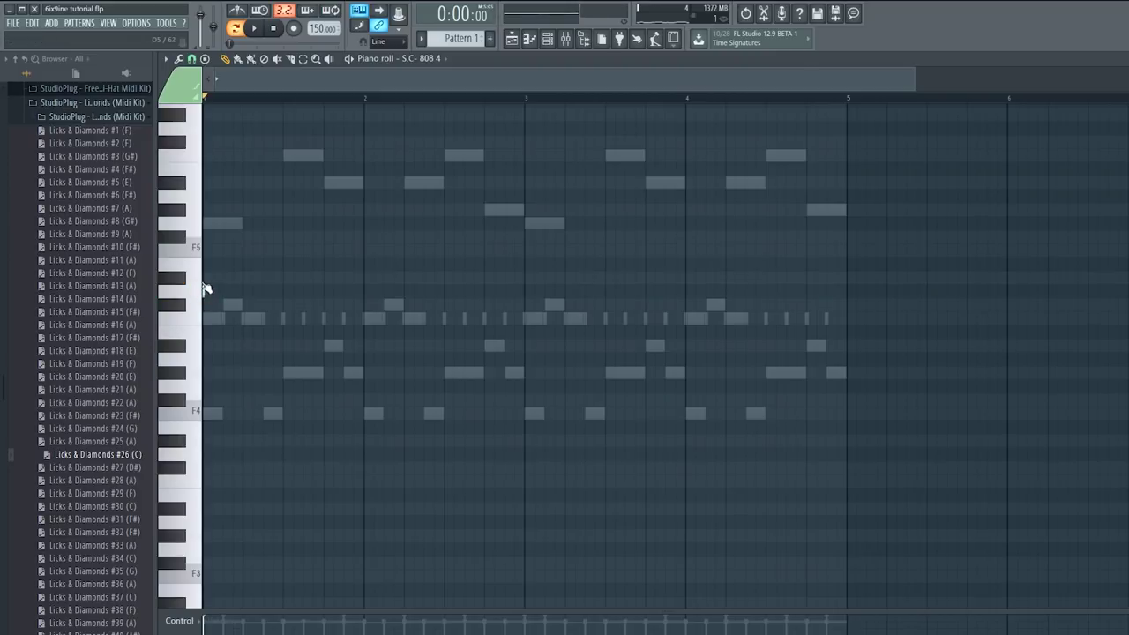
Step: Check the Ambient Pad's notes, solo the Piano channel and open its piano roll
click(549, 39)
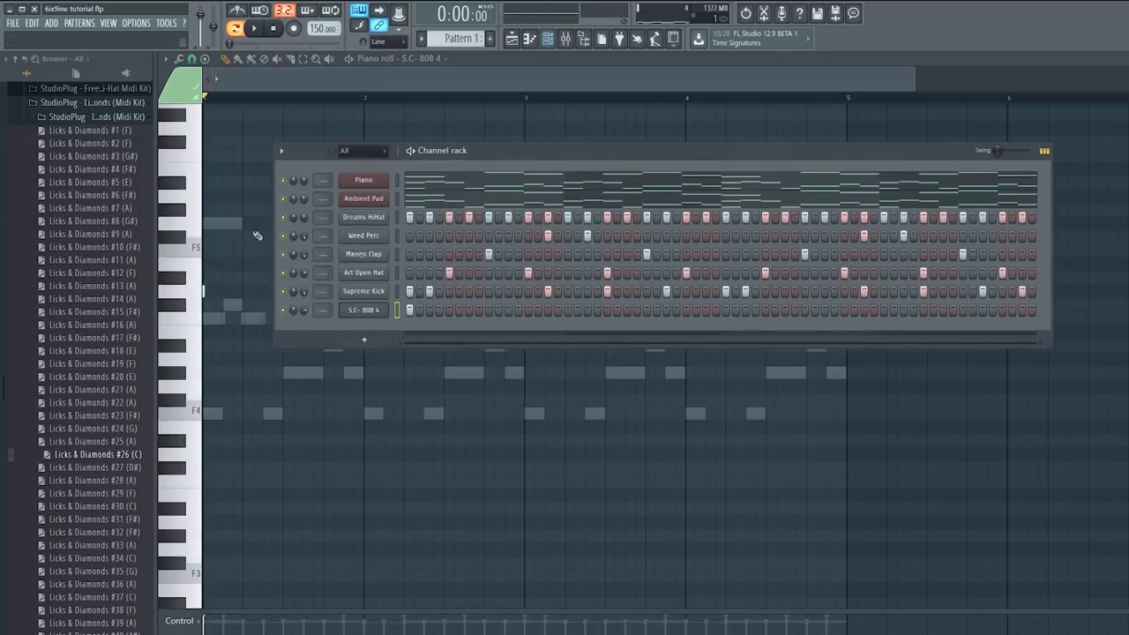
click(437, 189)
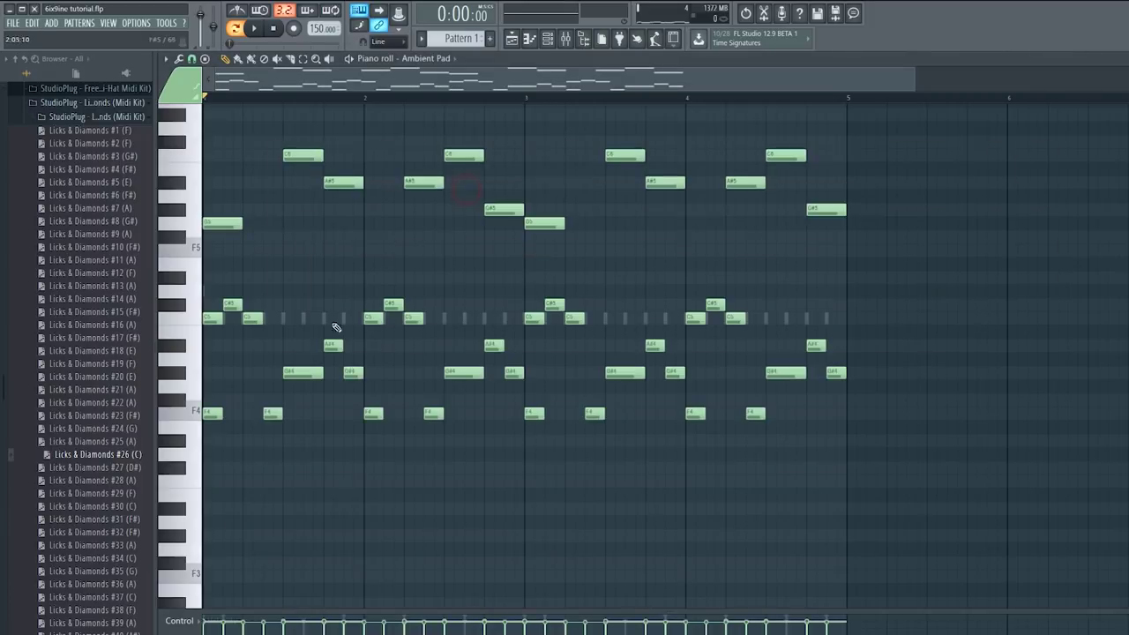
scroll(308, 411, down, 1)
scroll(203, 370, up, 2)
key(space)
click(548, 39)
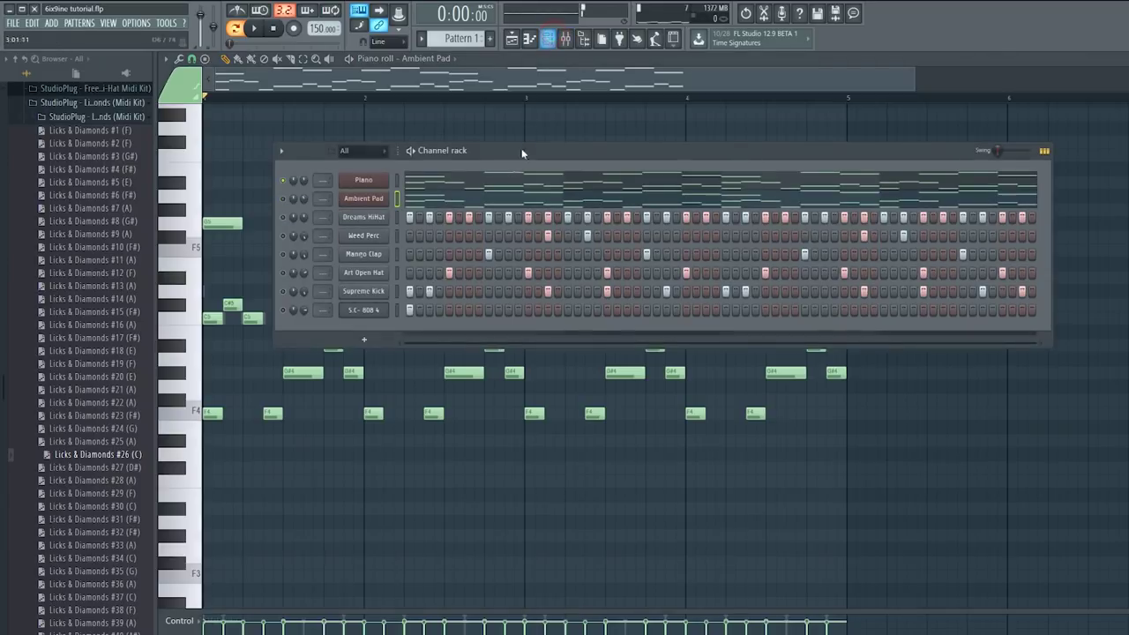
click(426, 185)
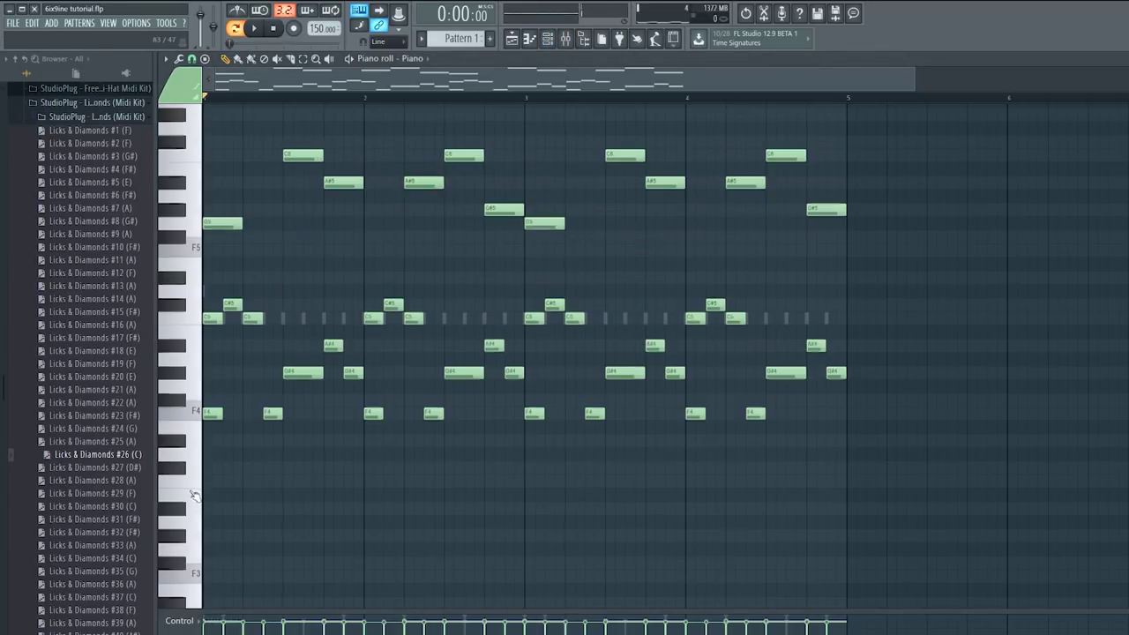
Step: Draw piano bass notes, F3 for one and a half bars and F#3 for half a bar, and duplicate both into bars 3 and 4
scroll(194, 495, down, 1)
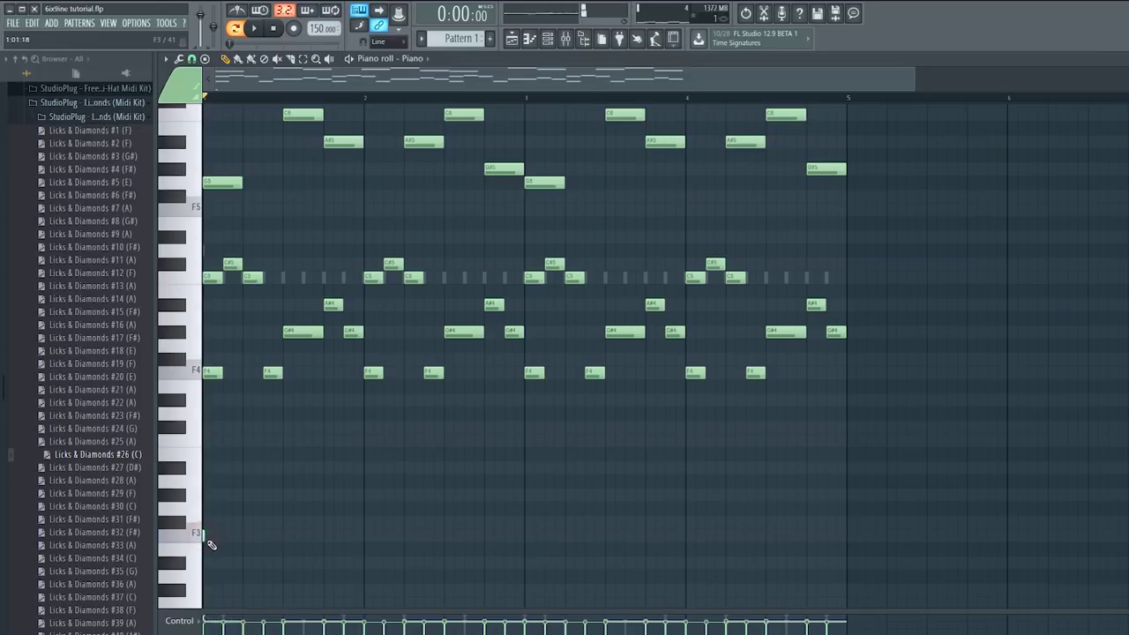
key(space)
mouse_move(204, 540)
mouse_down()
mouse_move(532, 538)
mouse_move(445, 546)
mouse_up()
key(space)
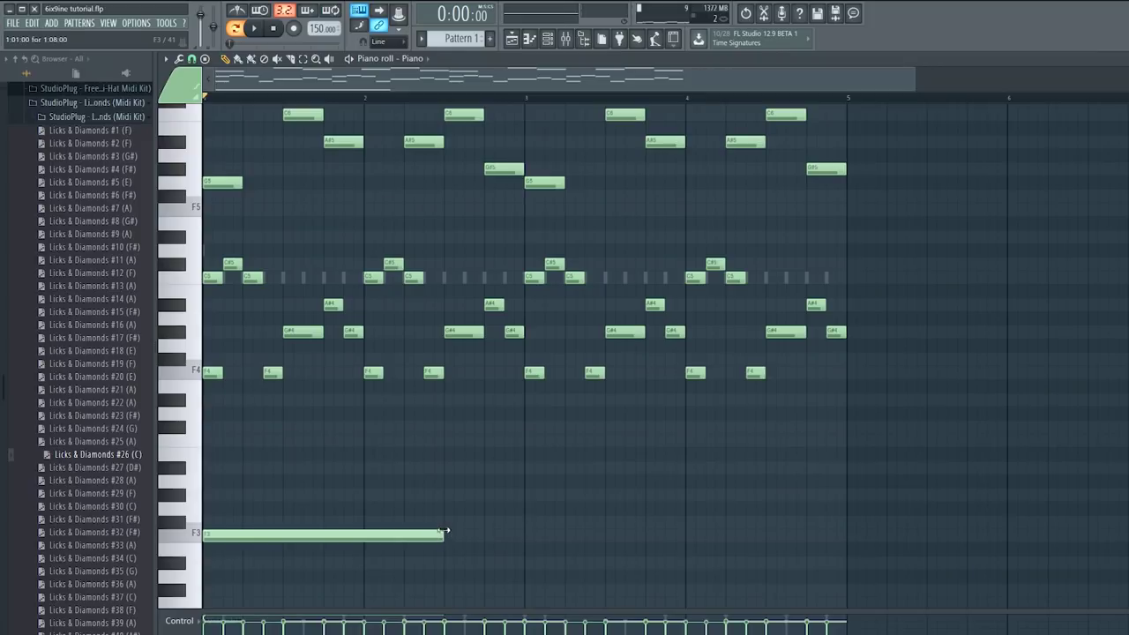
click(444, 522)
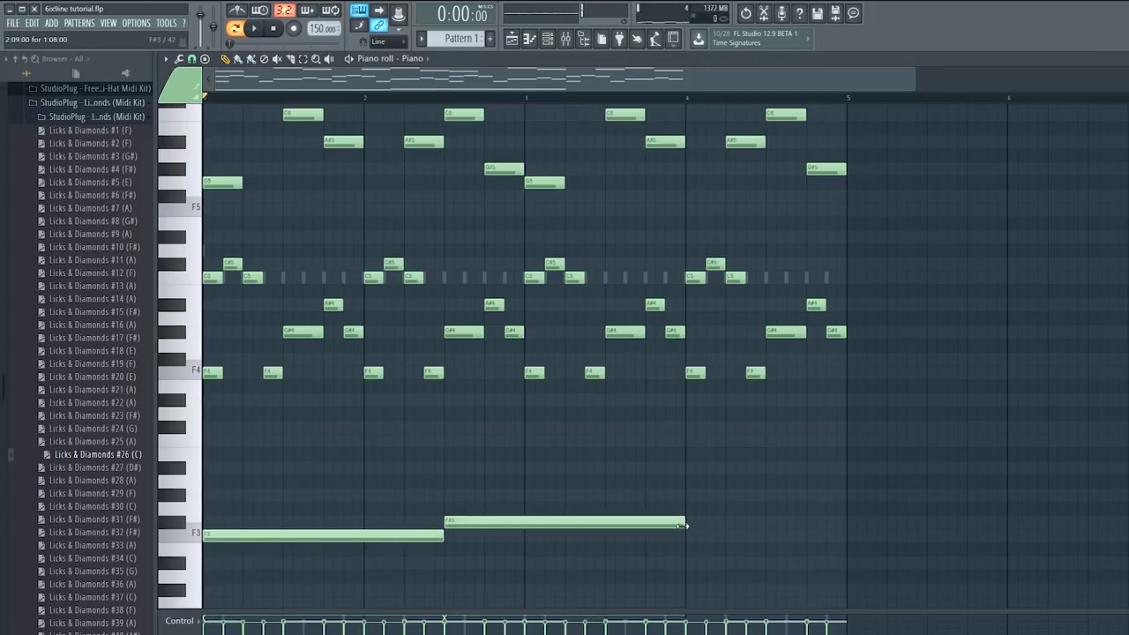
drag(527, 550, 388, 482)
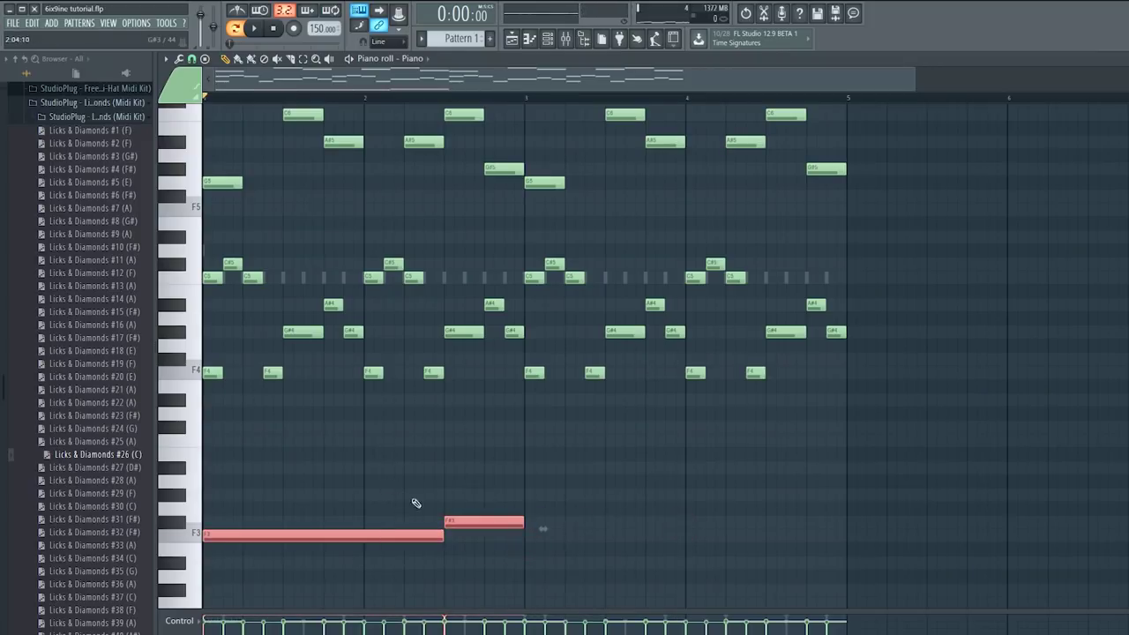
key(ctrl+b)
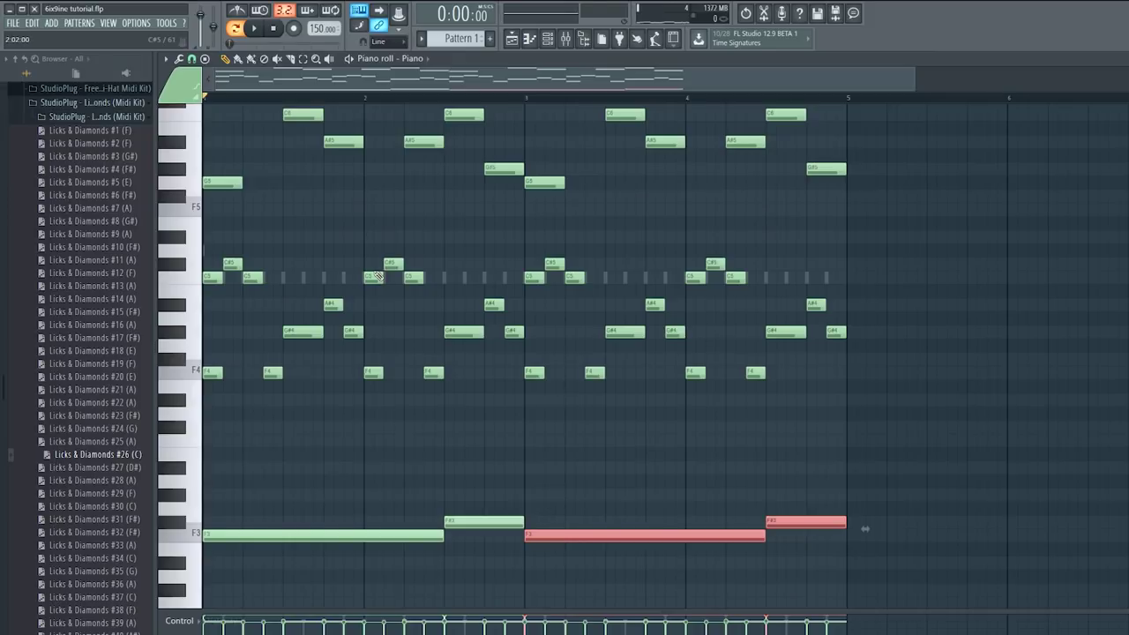
key(space)
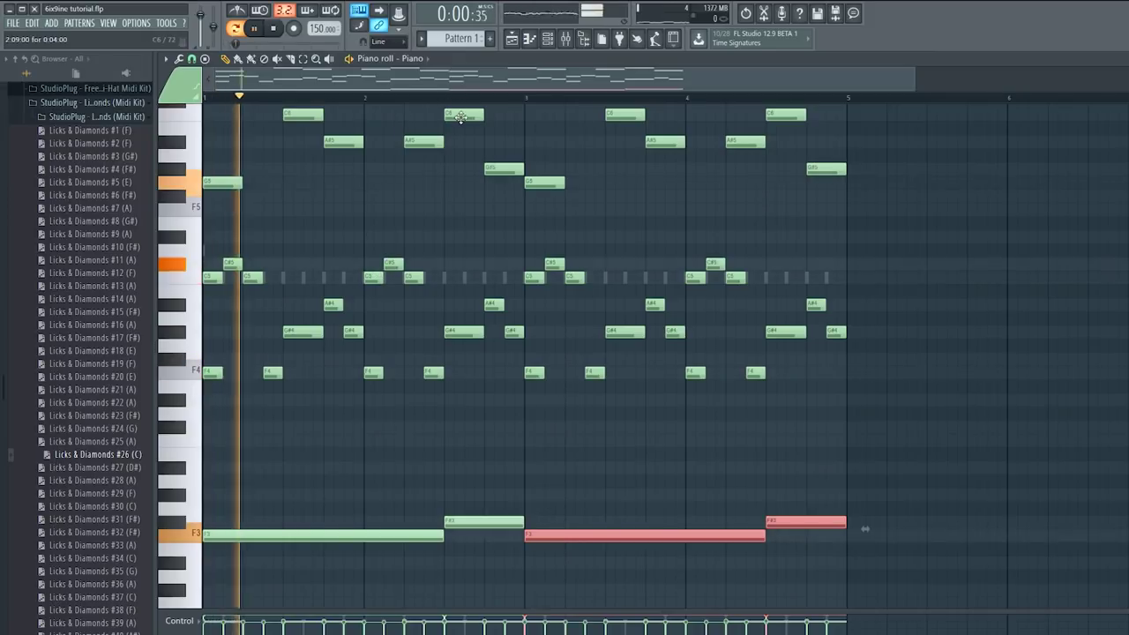
Step: Return to the S.C- 808 4 channel's piano roll and add a short D5 note on step 15 of bar 1
click(548, 41)
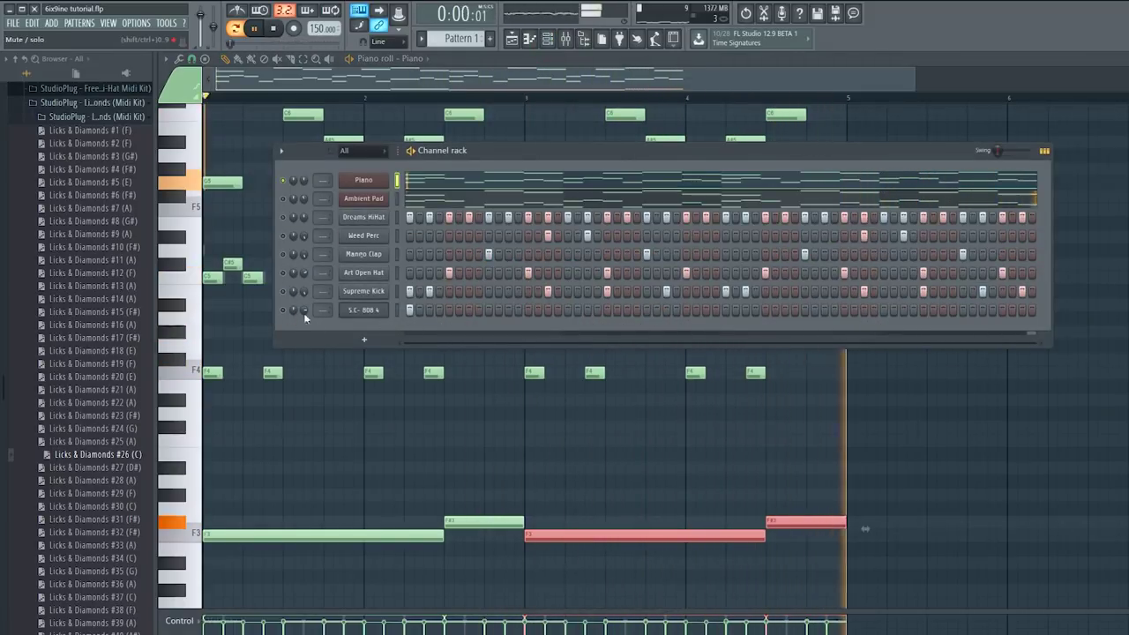
right_click(379, 310)
click(415, 310)
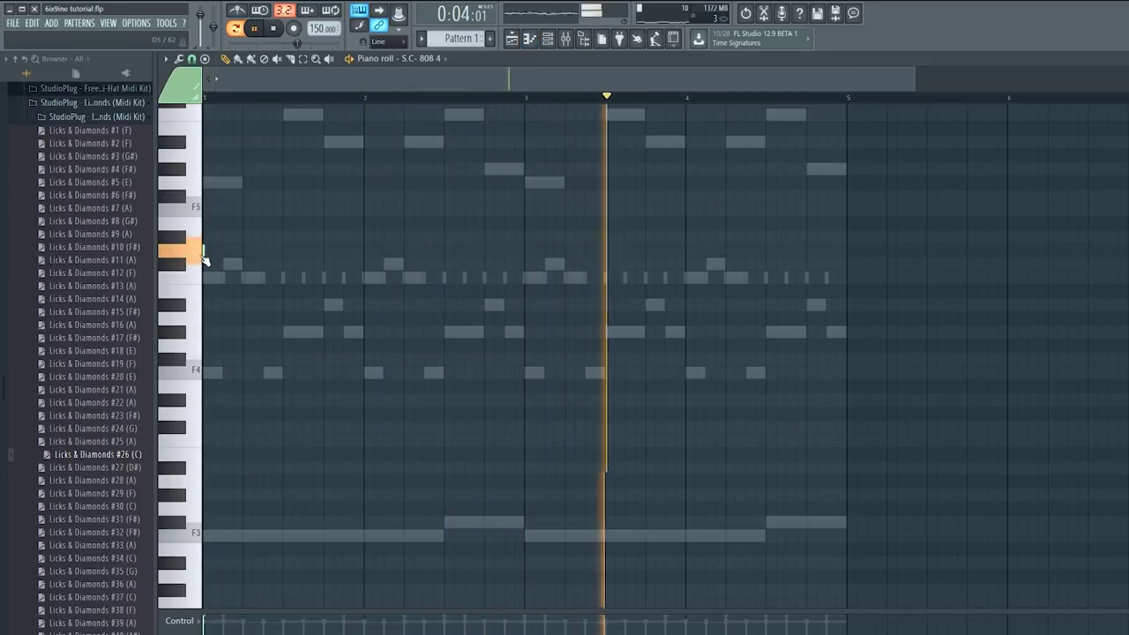
key(space)
key(space)
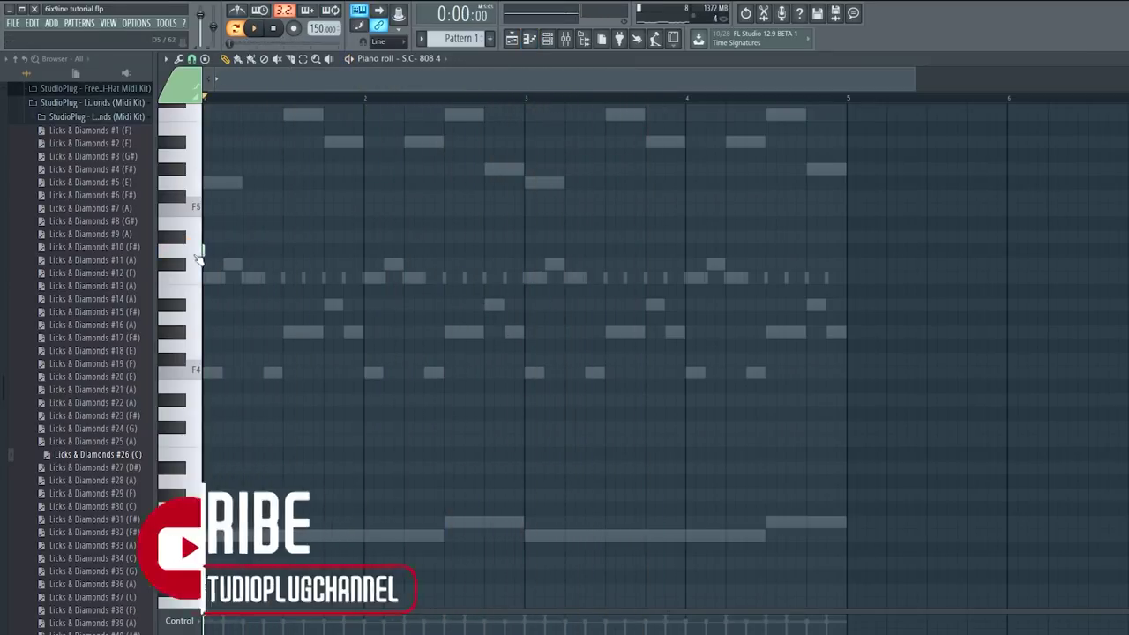
click(349, 251)
click(547, 38)
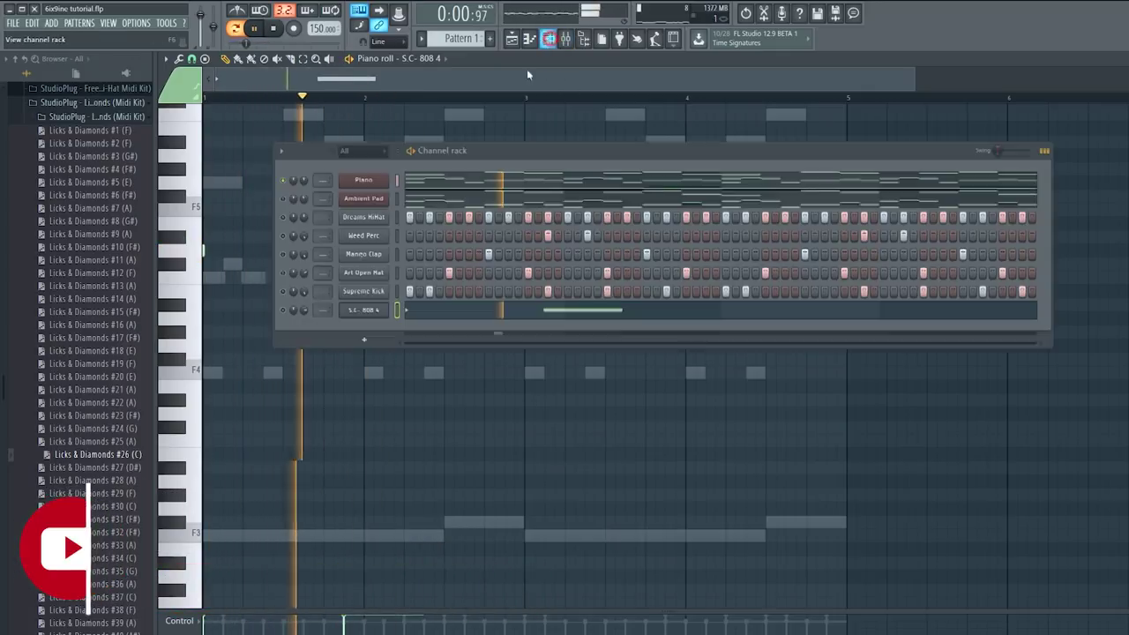
key(space)
right_click(235, 264)
right_click(381, 252)
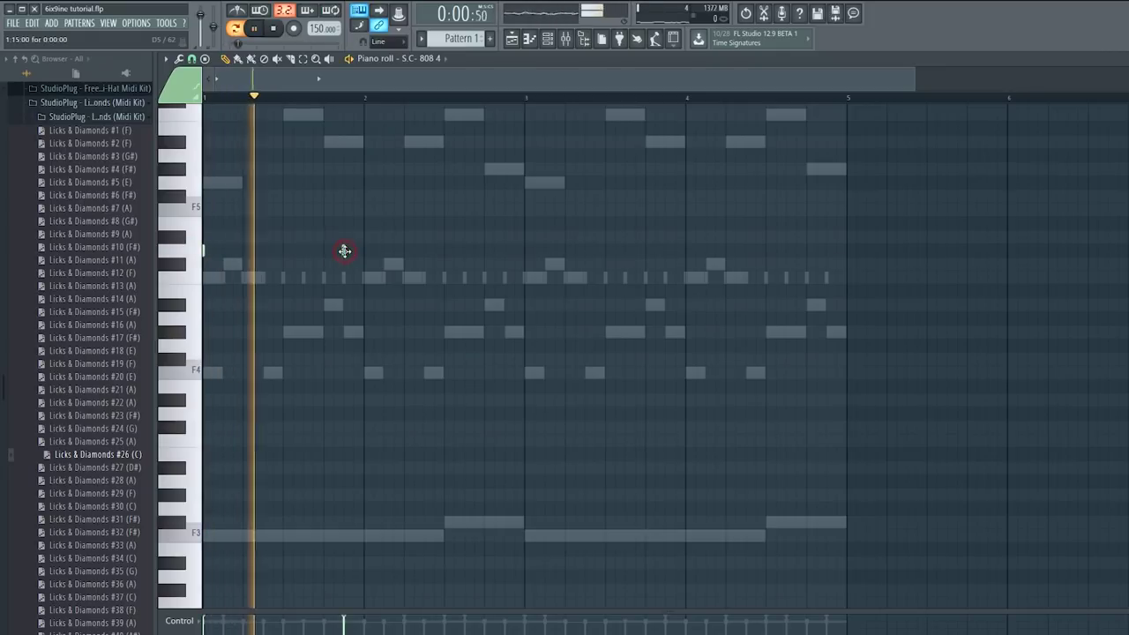
Step: Add 808 notes at D#5 on steps 5 and 11 of bar 2, checking them against playback
key(space)
key(space)
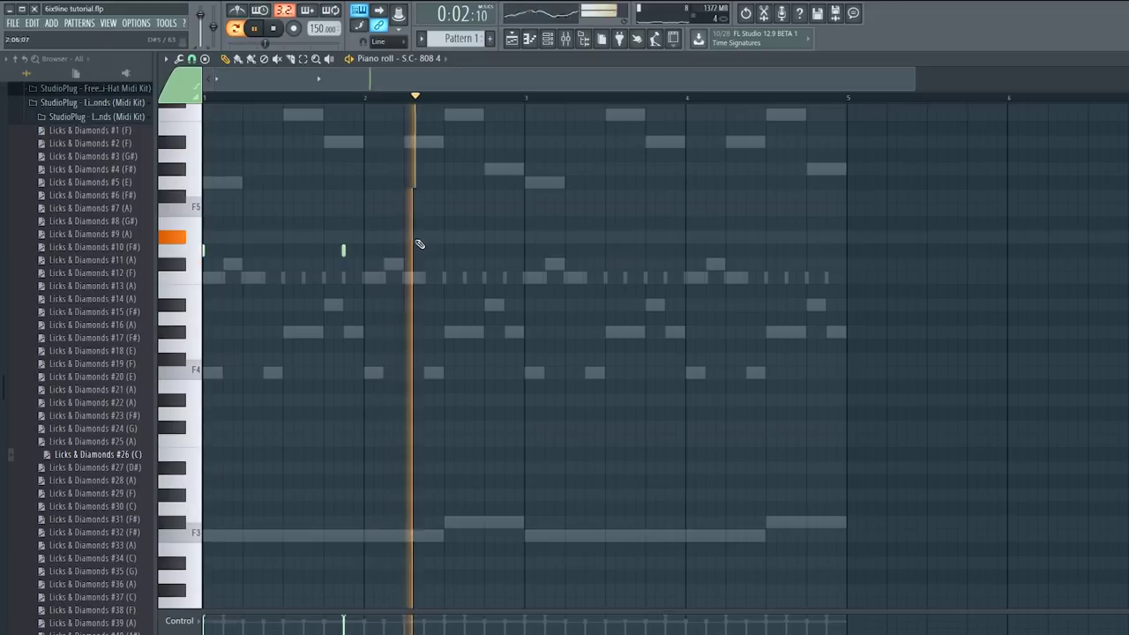
click(404, 236)
key(space)
click(464, 238)
key(space)
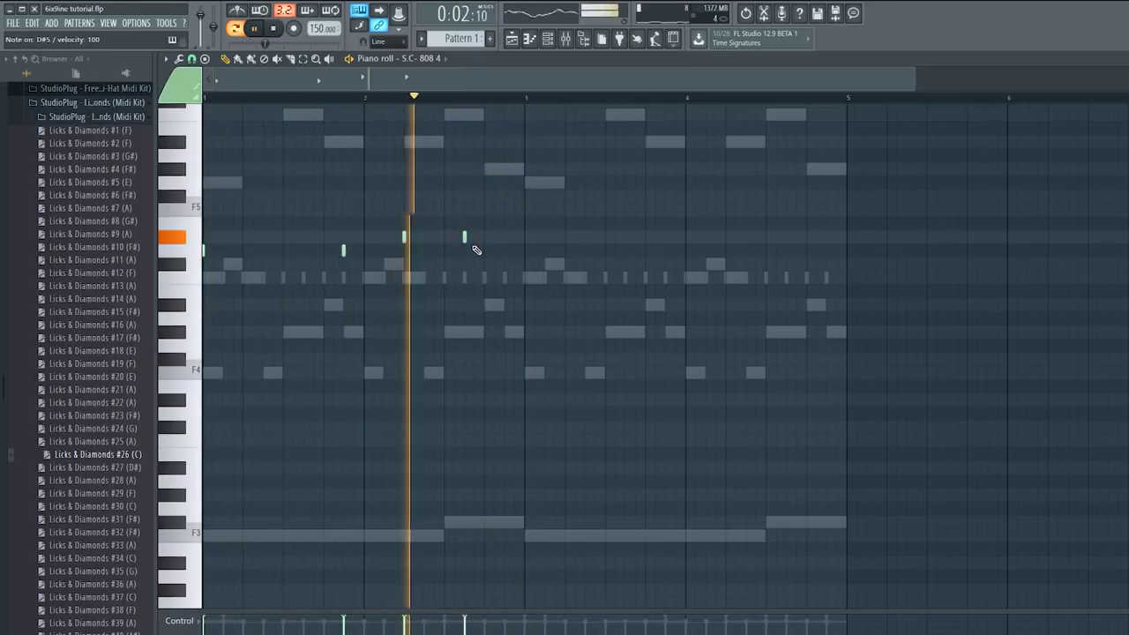
key(space)
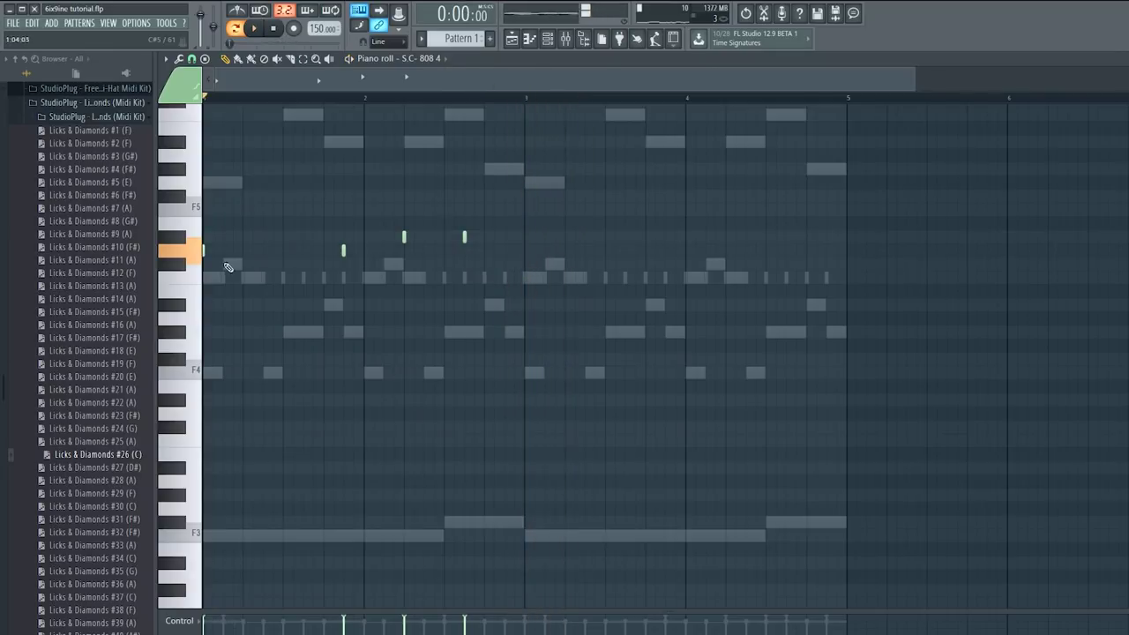
Step: Duplicate the two-bar 808 pattern into bars 3 and 4, keeping its D5 and D#5 pitches
ctrl+drag(183, 275, 189, 236)
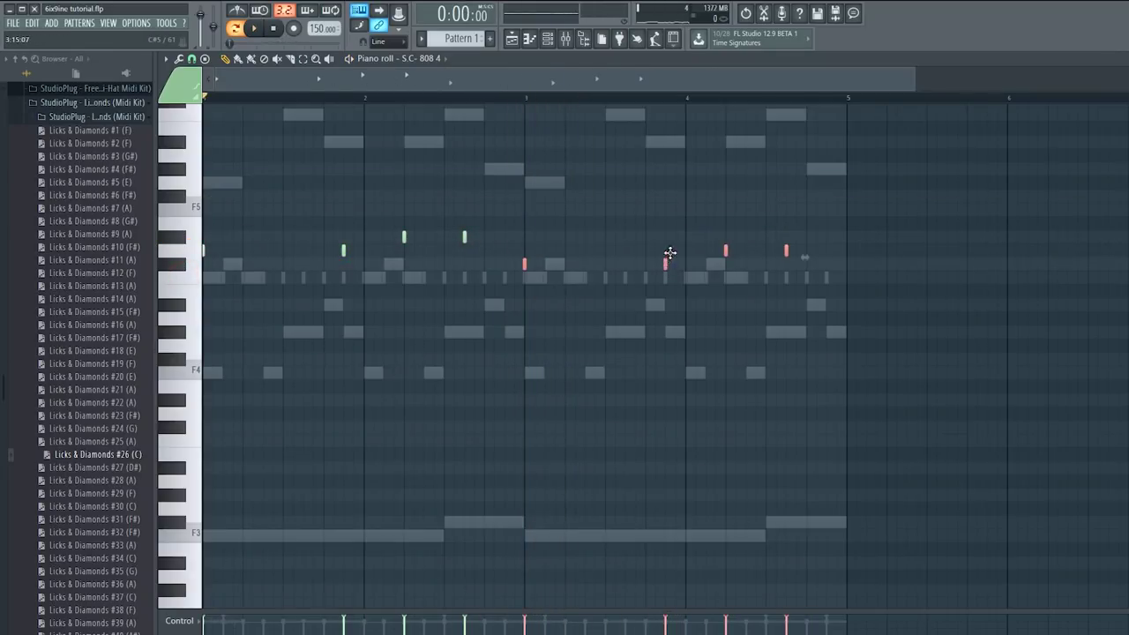
drag(667, 251, 657, 250)
key(space)
key(space)
Step: Add D5 808 notes on step 3 of bars 1 and 3 and a D#5 note on step 15 of bar 4
click(224, 251)
key(space)
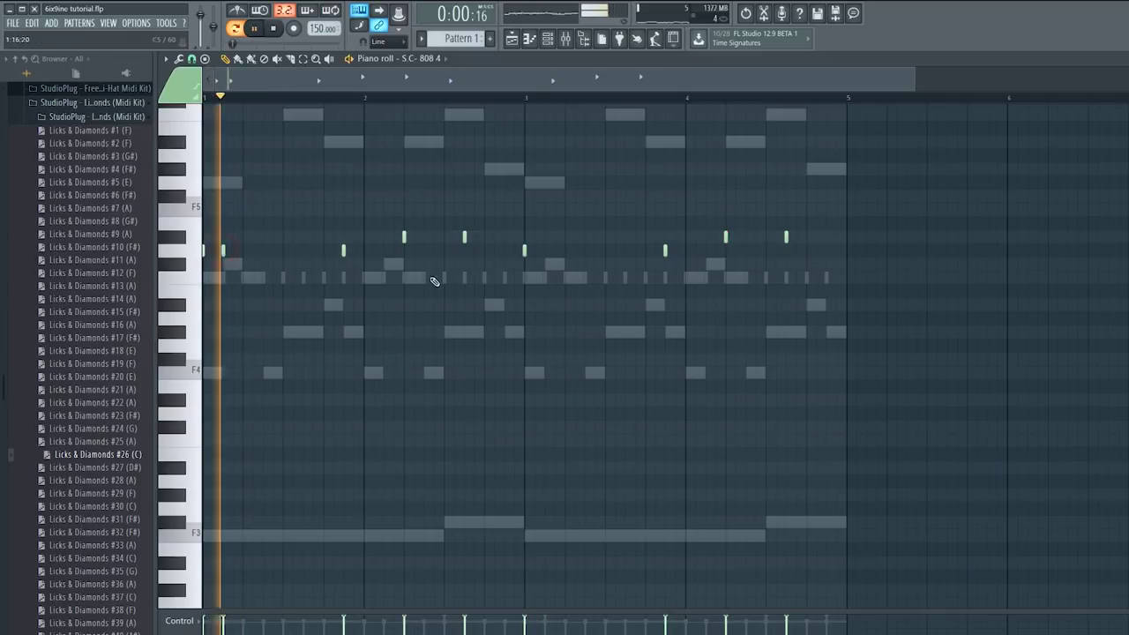
click(546, 250)
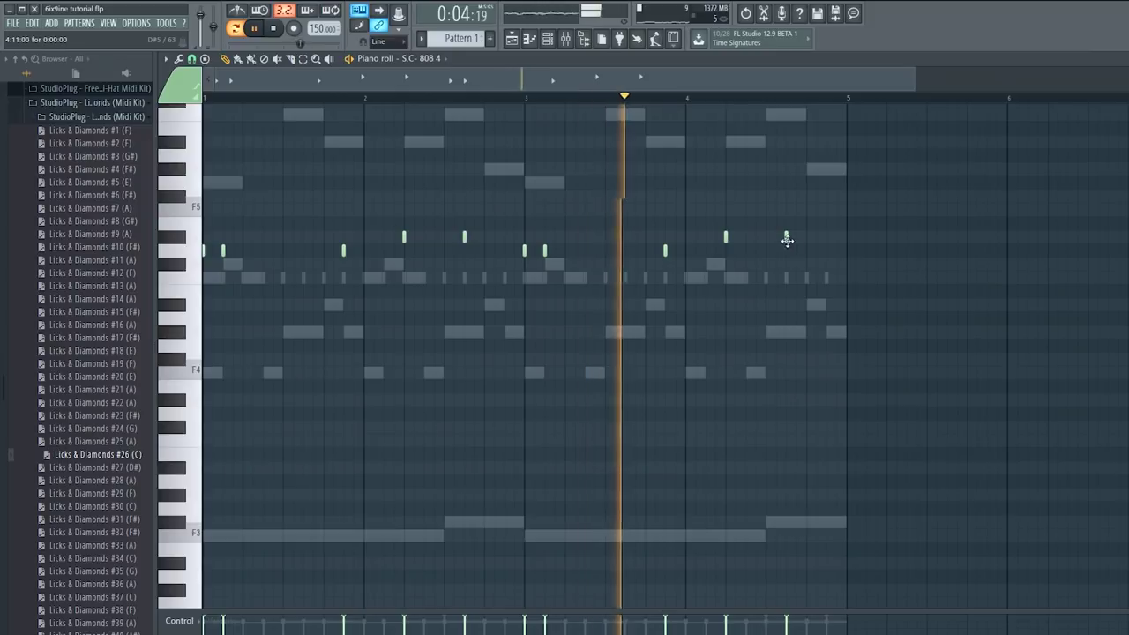
click(827, 236)
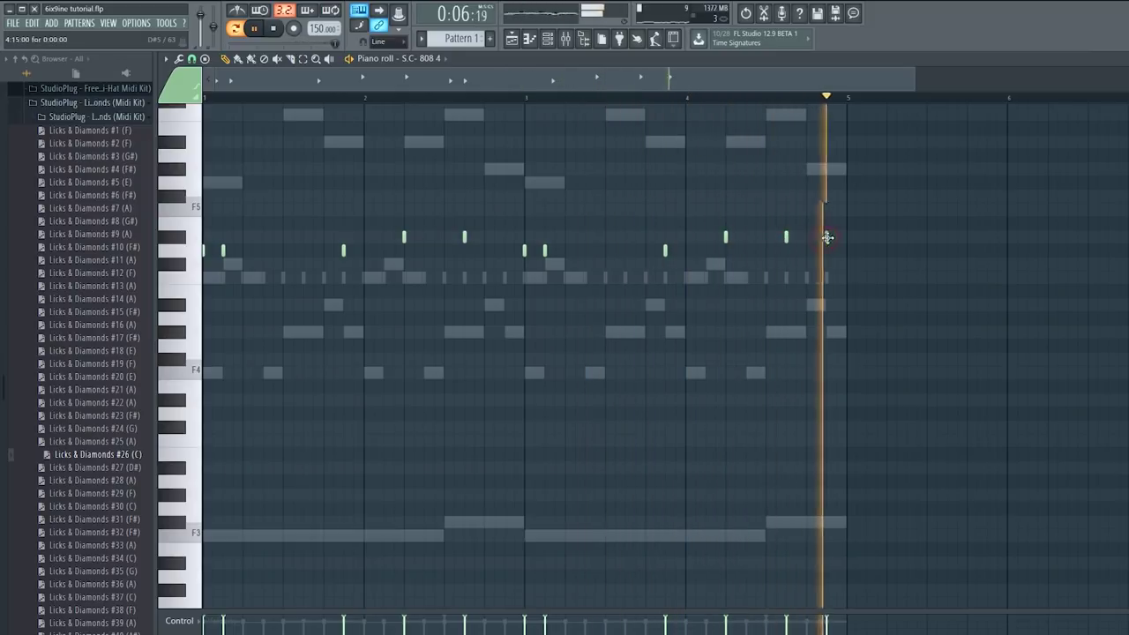
Step: Stop playback and unmute the Supreme Kick and S.C- 808 4 channels alongside the Piano
click(548, 43)
key(space)
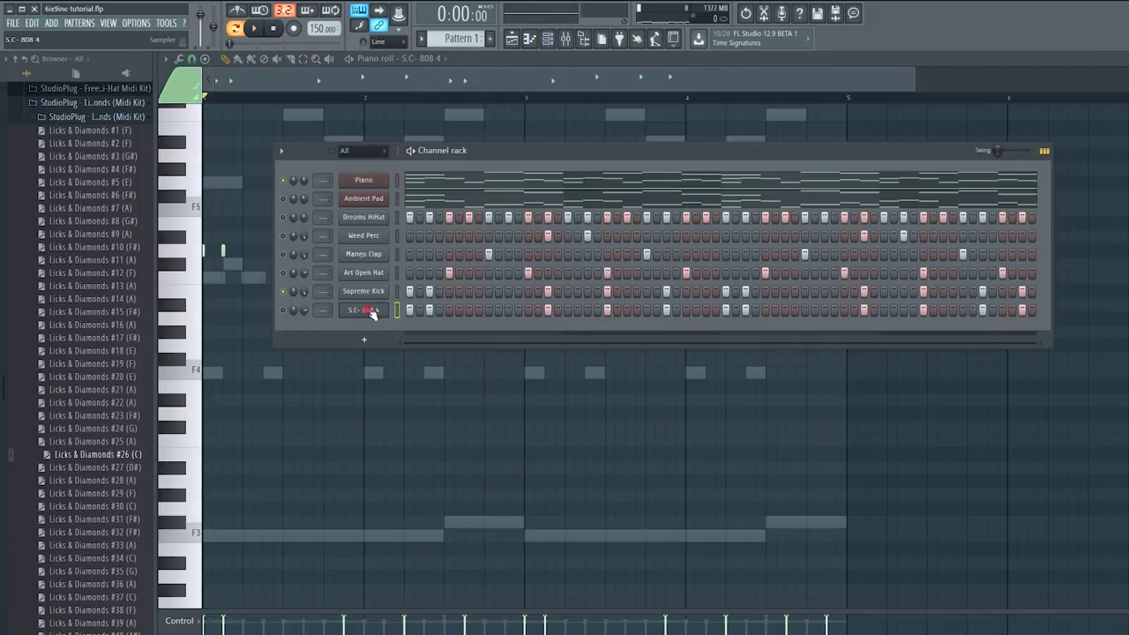
click(365, 310)
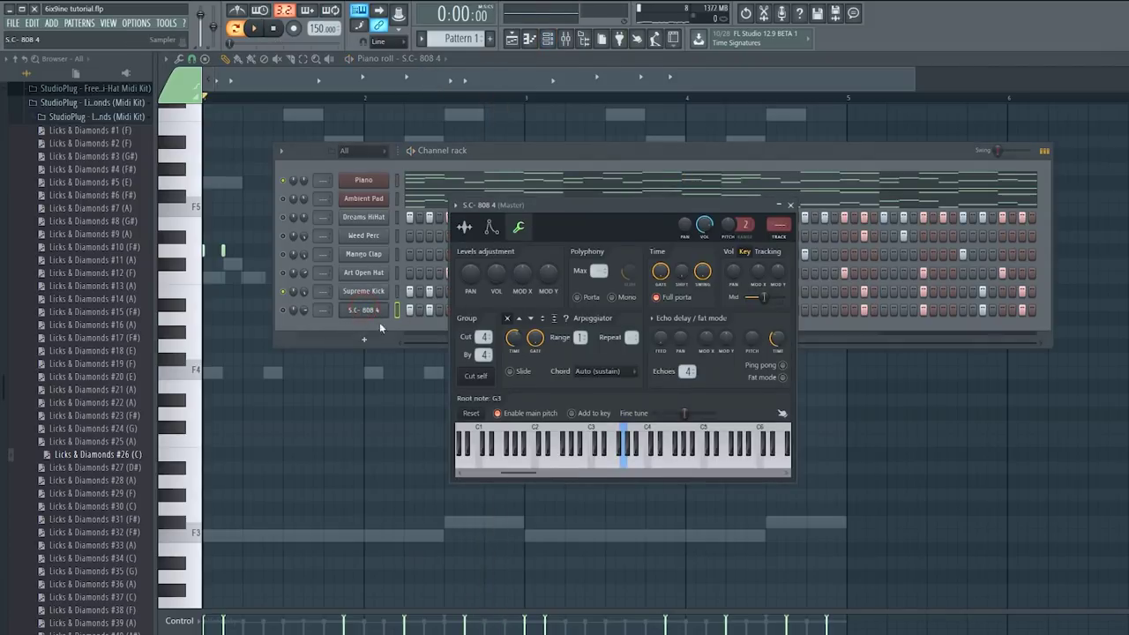
click(290, 319)
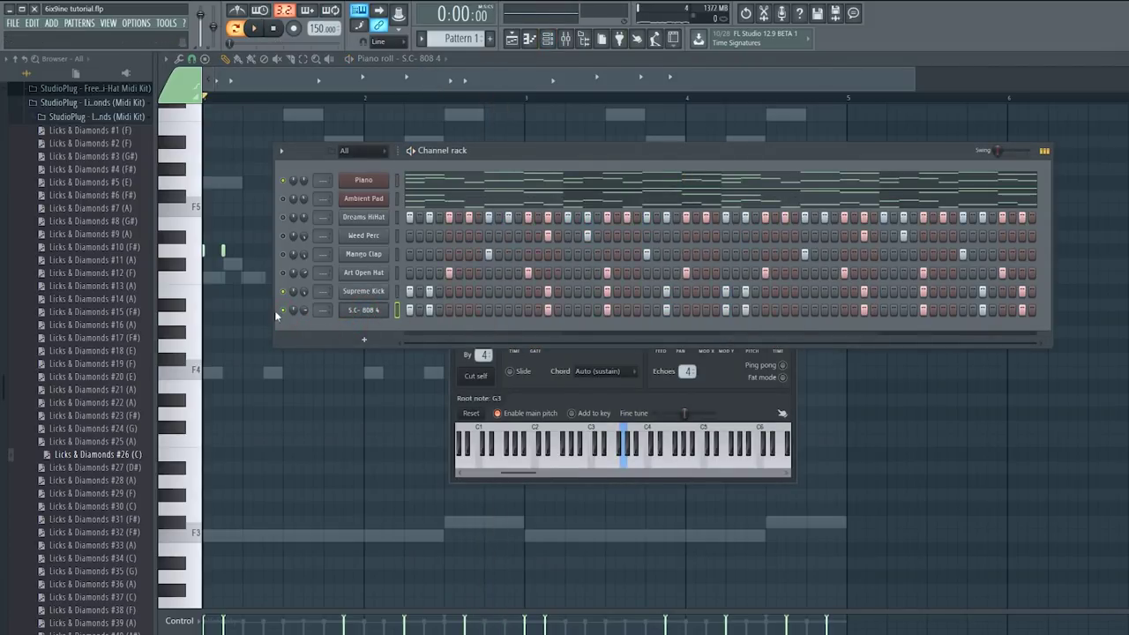
Step: Lengthen the 808 notes with the articulator so each reaches the next, and extend the last D#5 to the end of bar 4
click(289, 81)
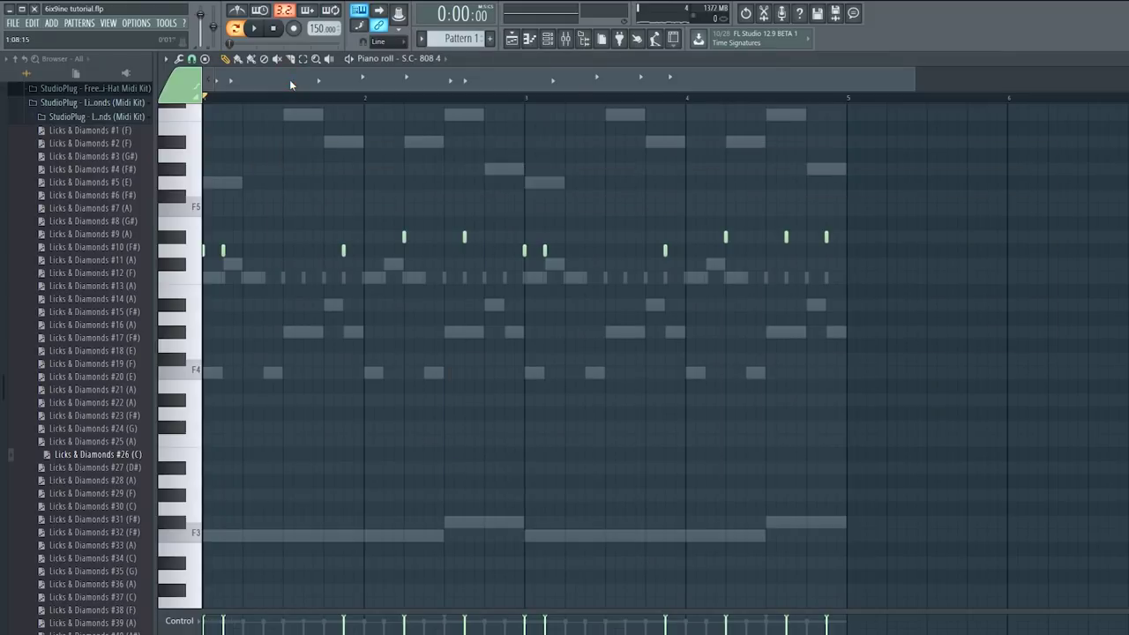
key(alt+a)
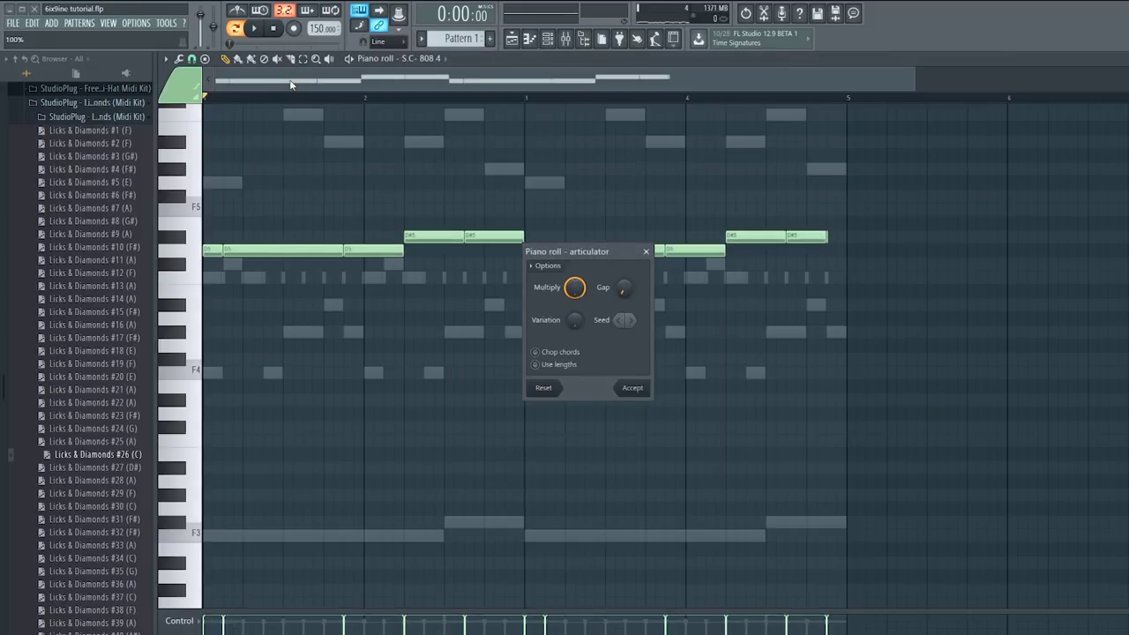
key(Return)
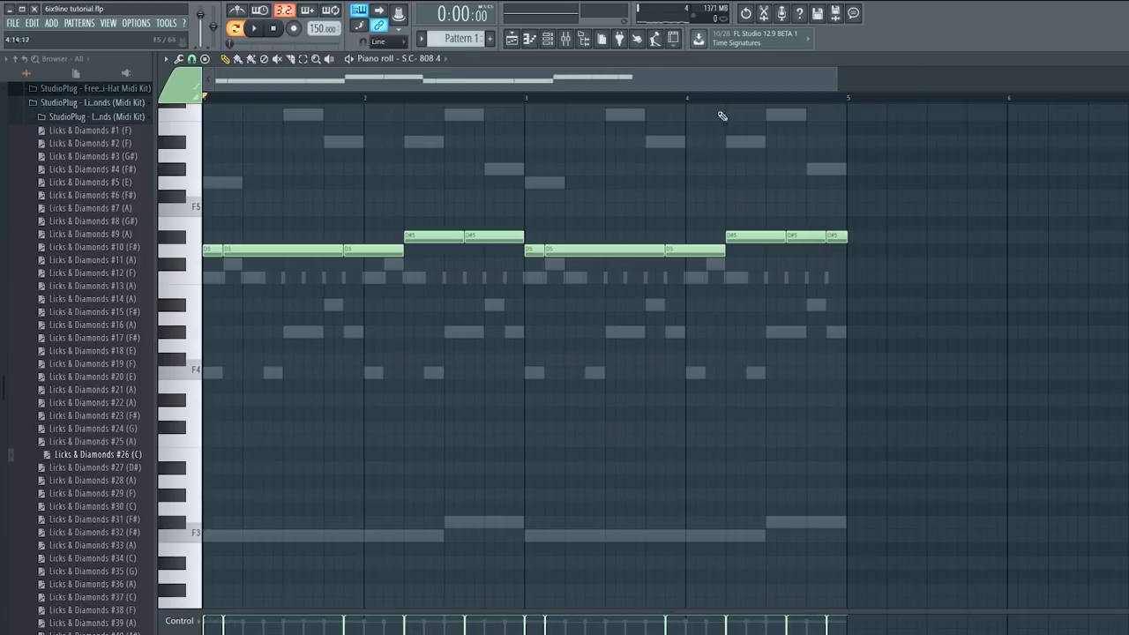
Step: Reposition the channel rack, play the pattern and open the S.C- 808 4 channel's settings
click(558, 43)
click(557, 43)
click(552, 46)
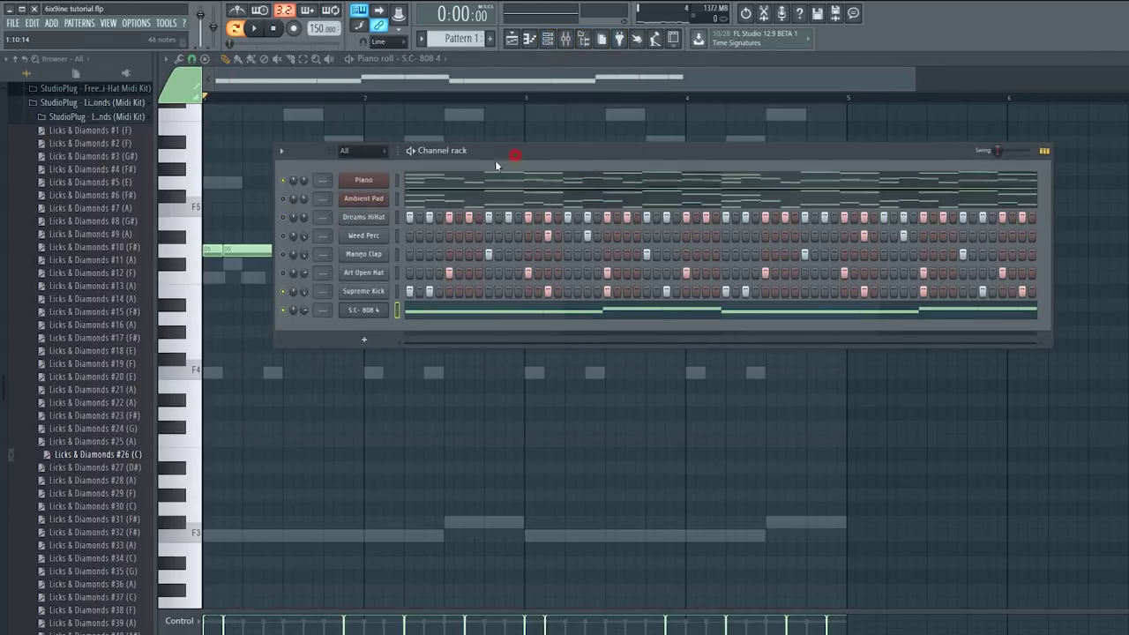
drag(494, 160, 445, 192)
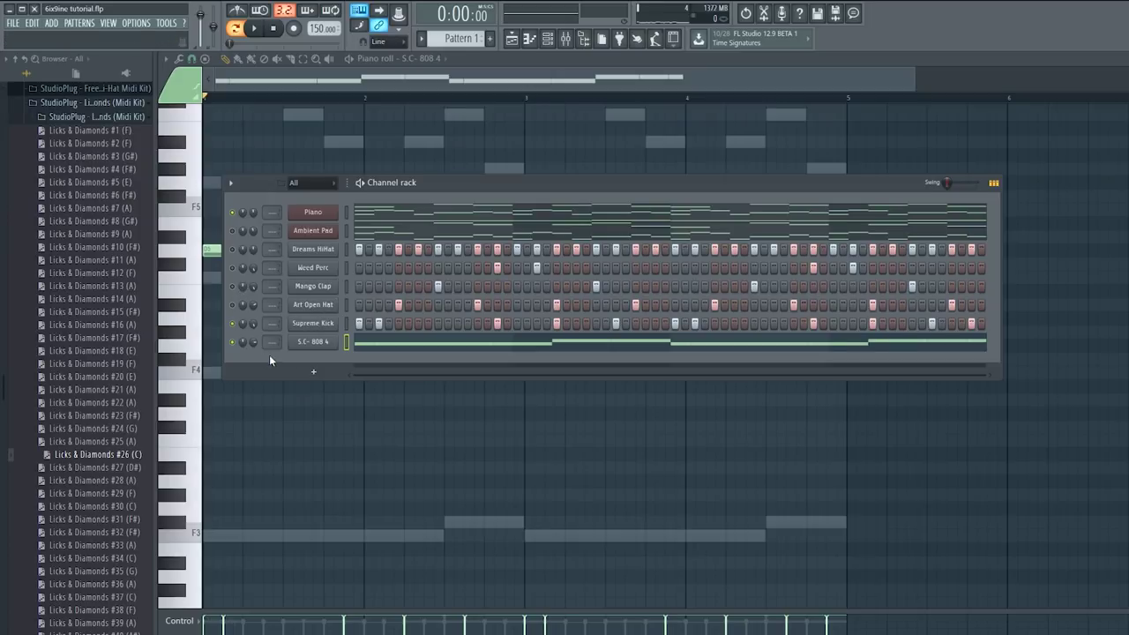
key(space)
click(311, 342)
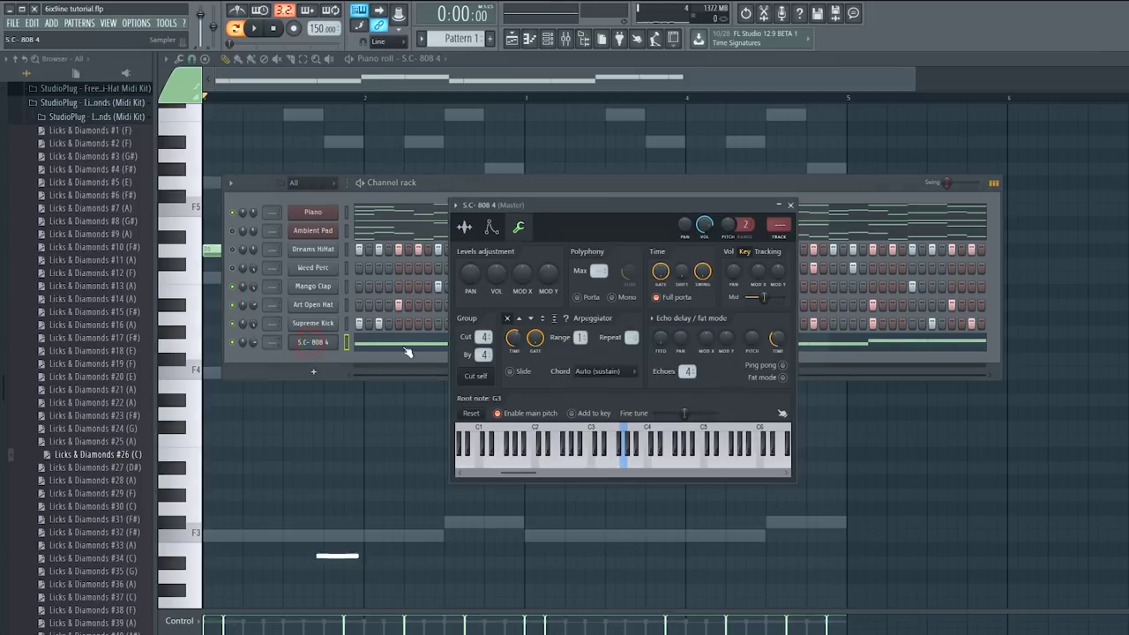
Step: Audition the S.C- 808 4 channel at root notes G4 and G5 during playback, settle on G4 and close its settings
right_click(686, 466)
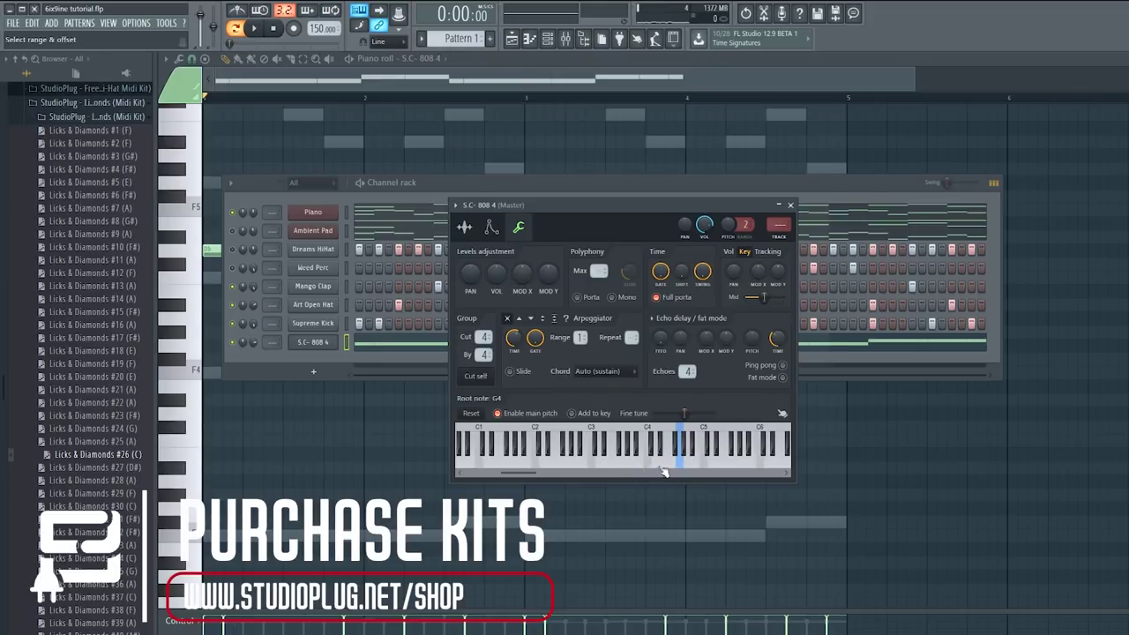
right_click(735, 466)
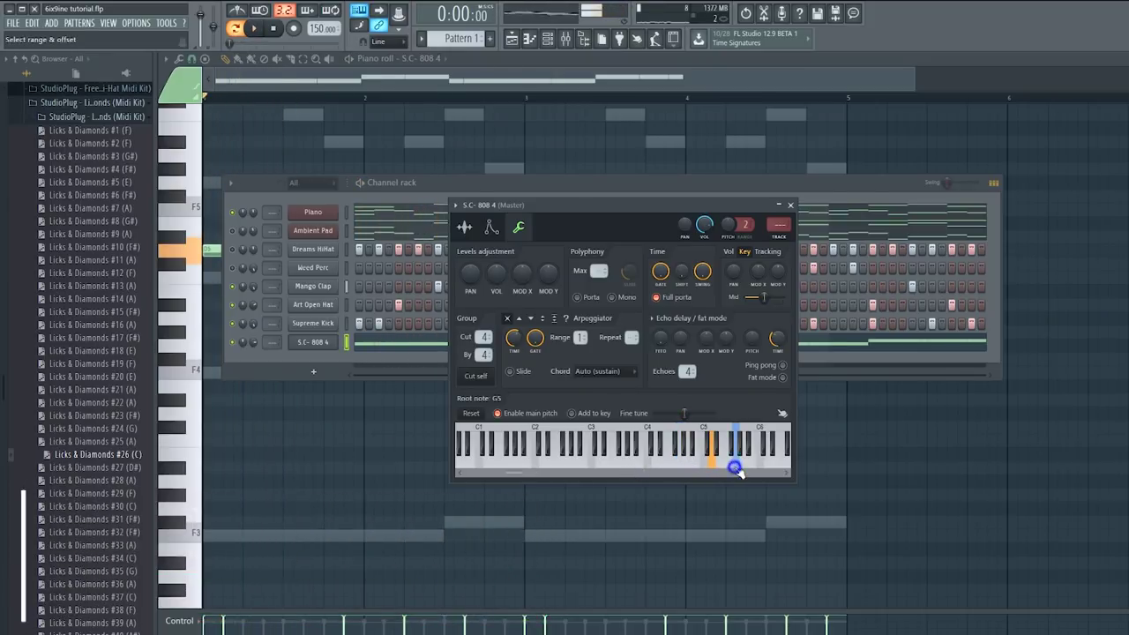
key(space)
right_click(680, 462)
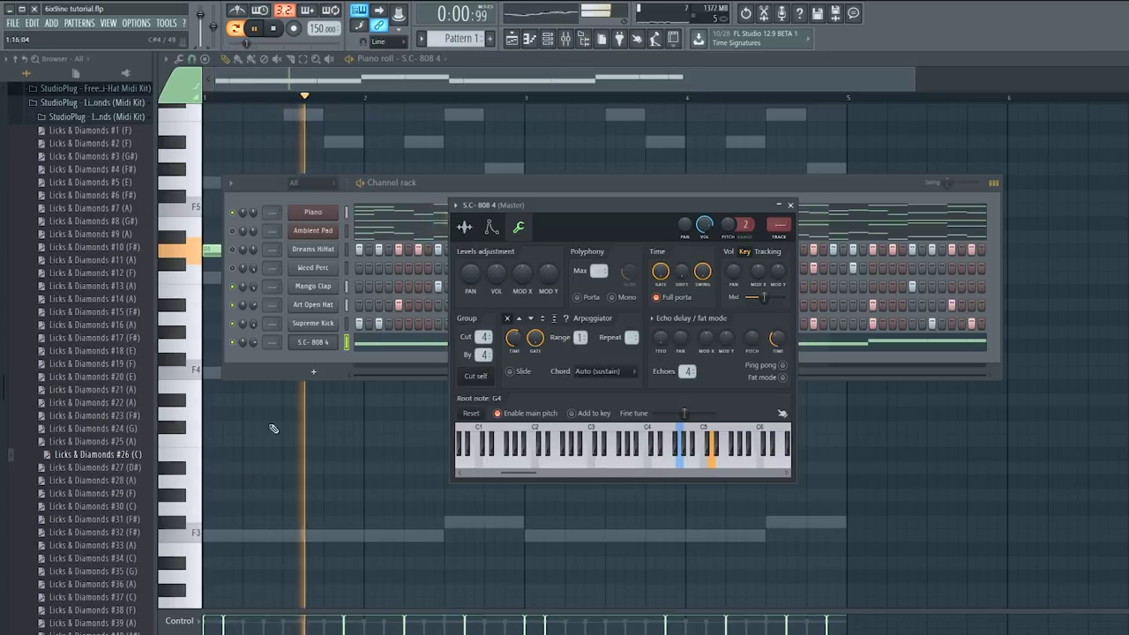
click(251, 342)
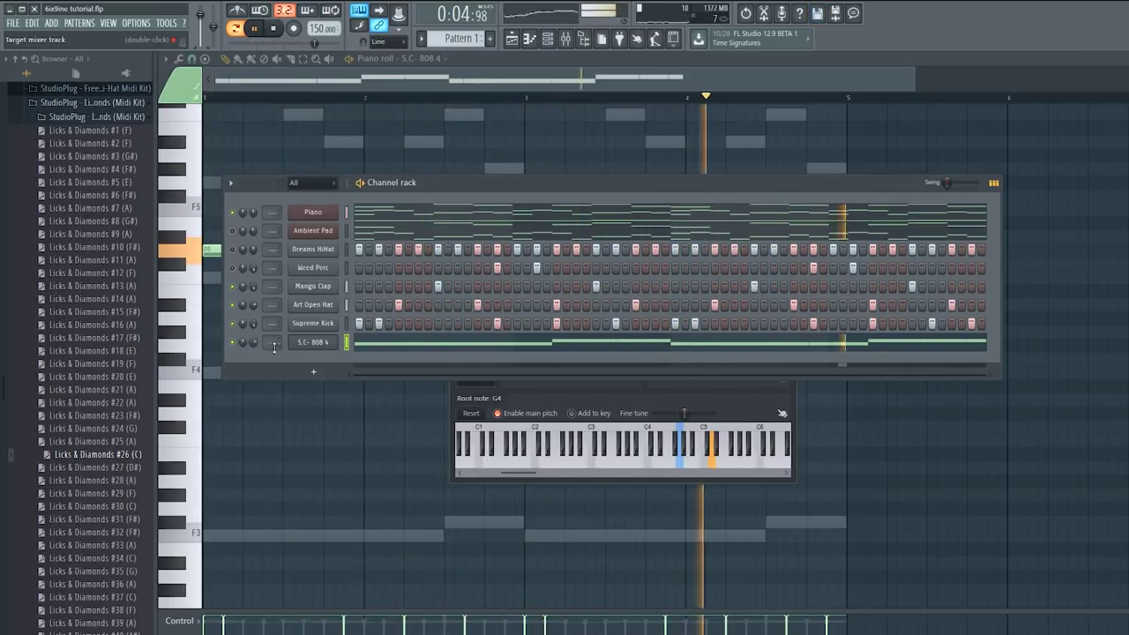
click(313, 342)
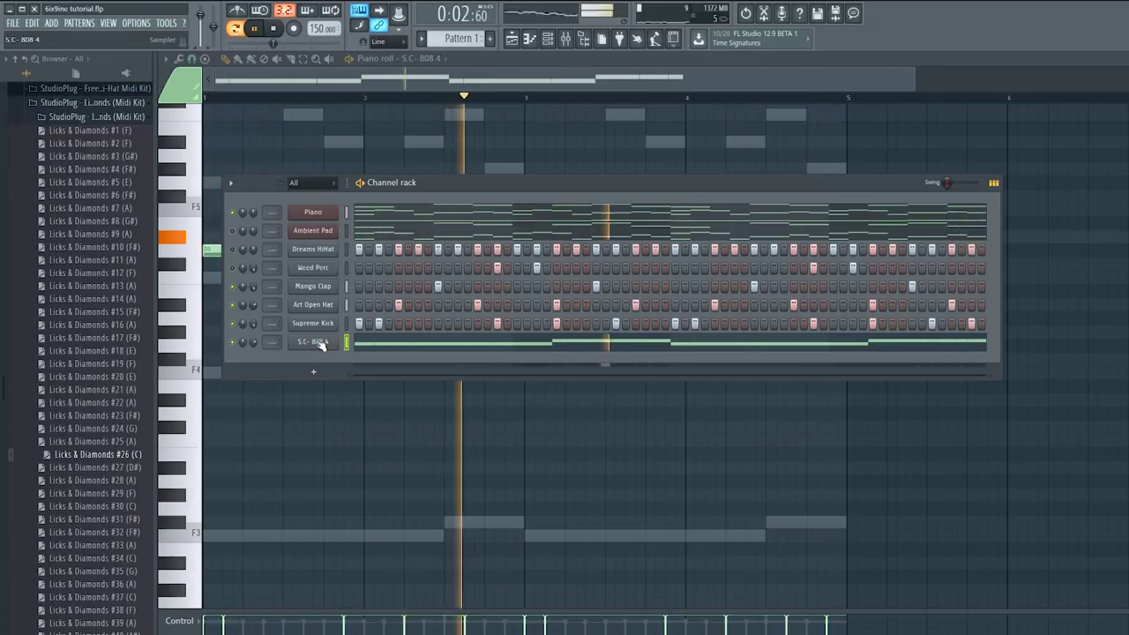
Step: Reopen the S.C- 808 4 settings, try root notes such as C5 and G3 against the playing pattern, and return to G4
click(321, 345)
key(space)
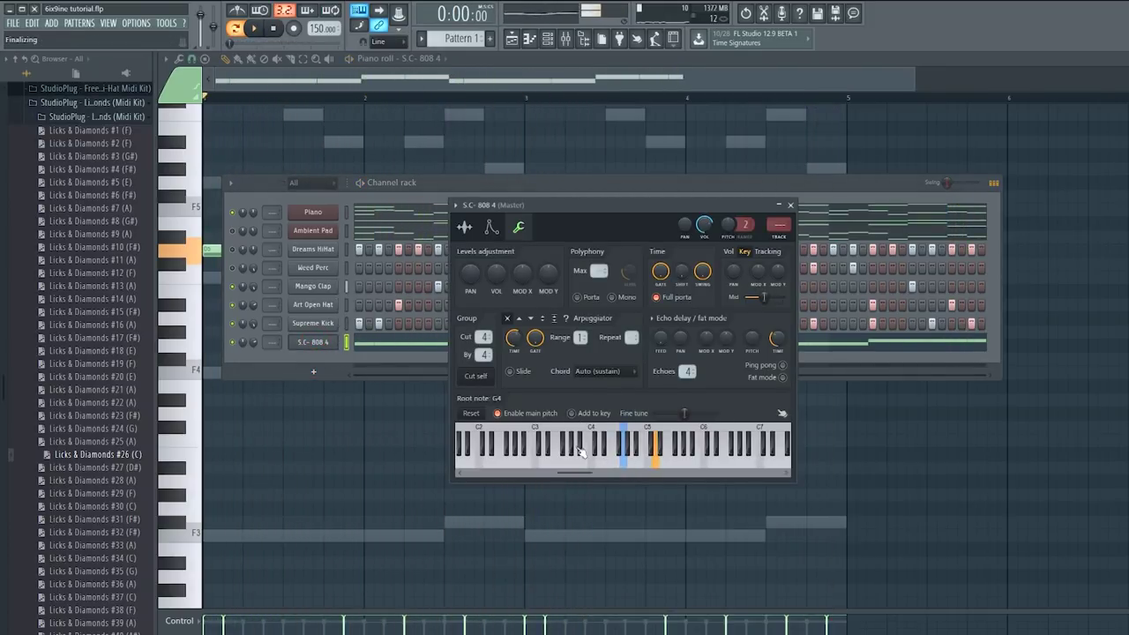
right_click(651, 463)
key(space)
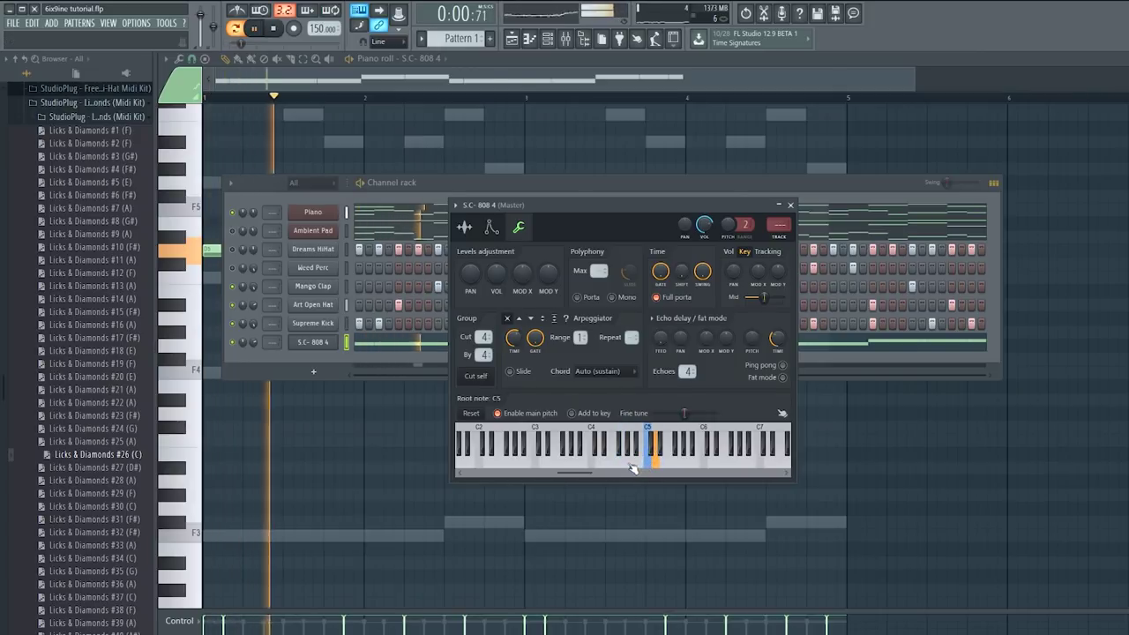
key(space)
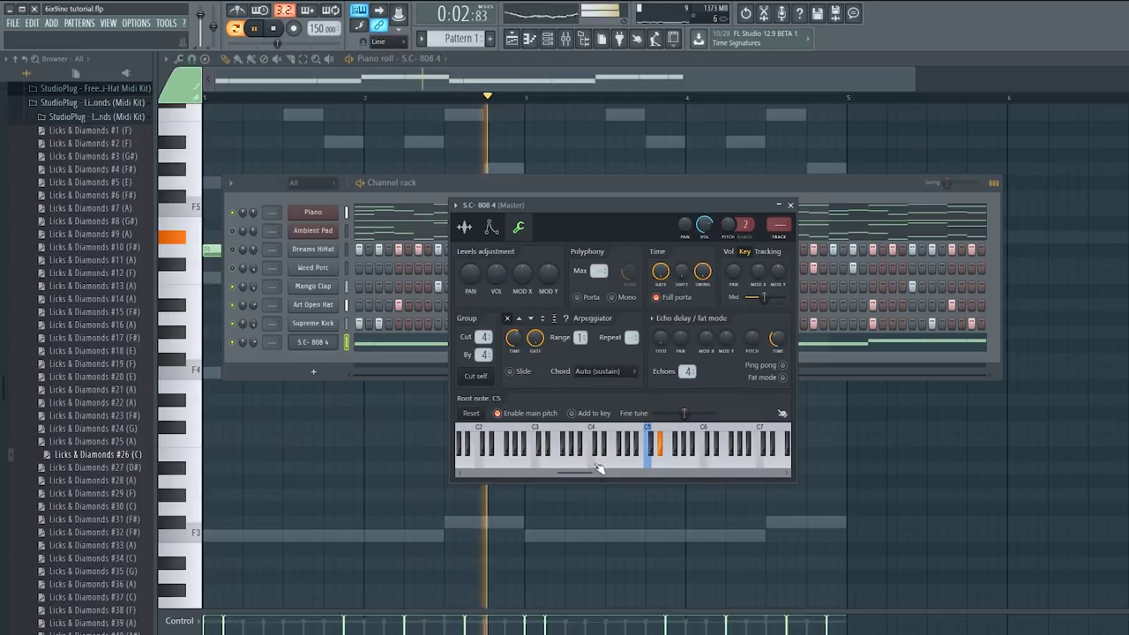
right_click(594, 468)
key(space)
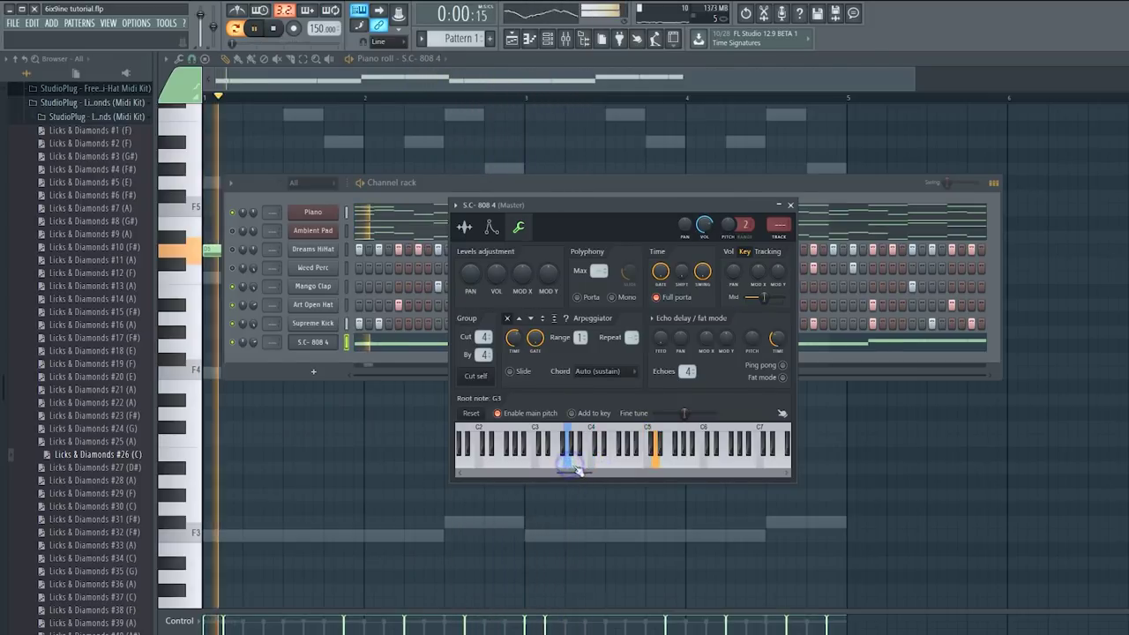
right_click(572, 463)
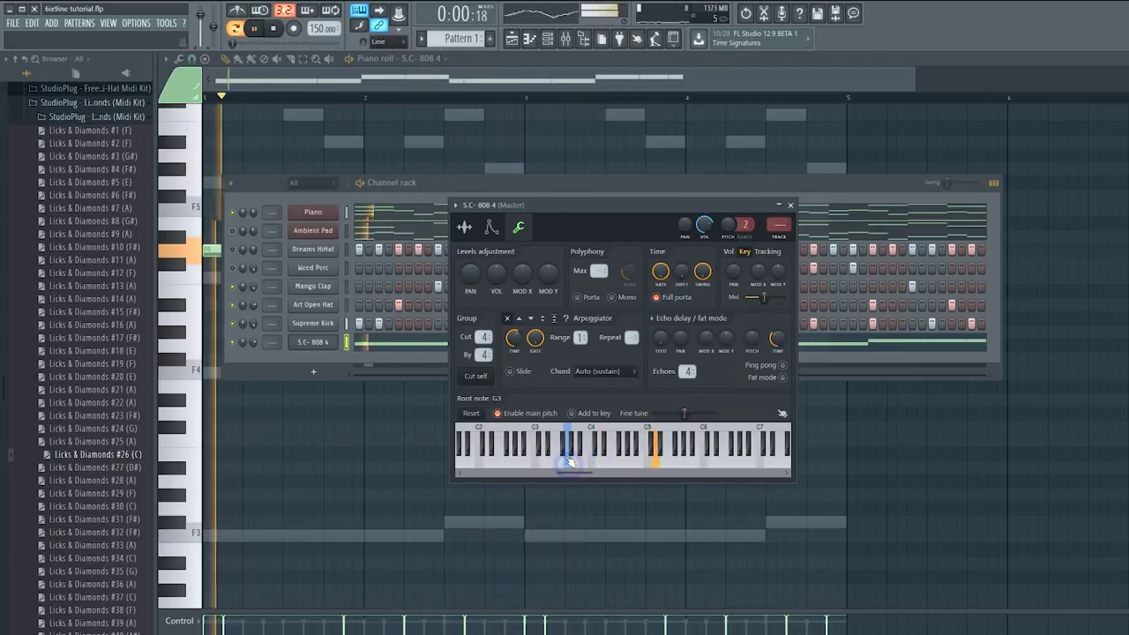
right_click(624, 459)
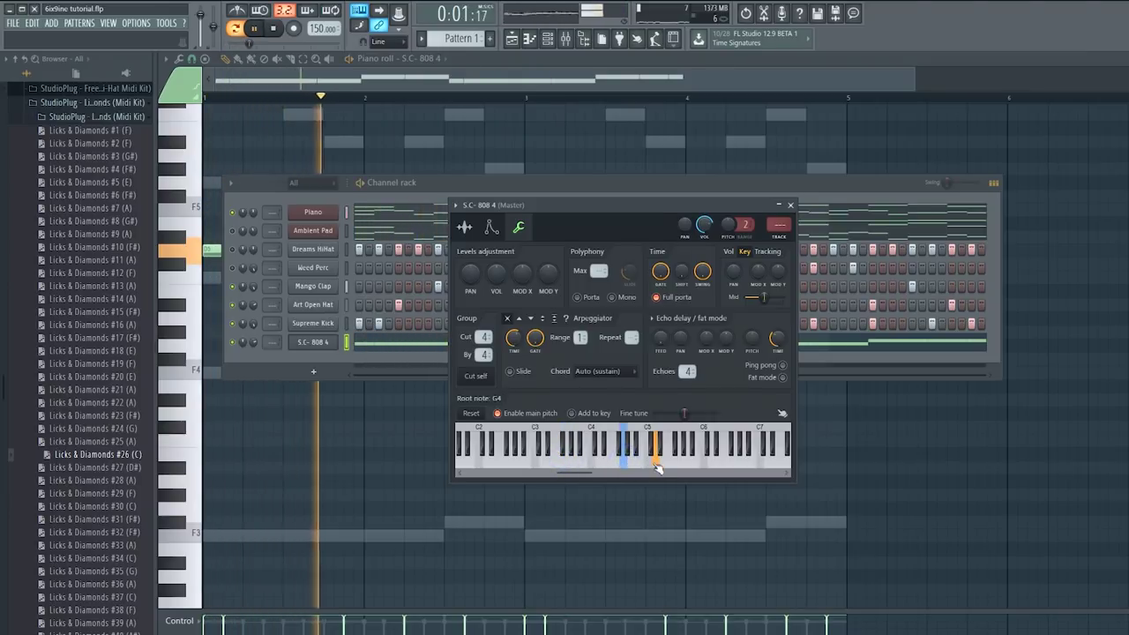
Step: Try lowering the project's main pitch by 280 cents during playback, reset it and stop the pattern
click(255, 343)
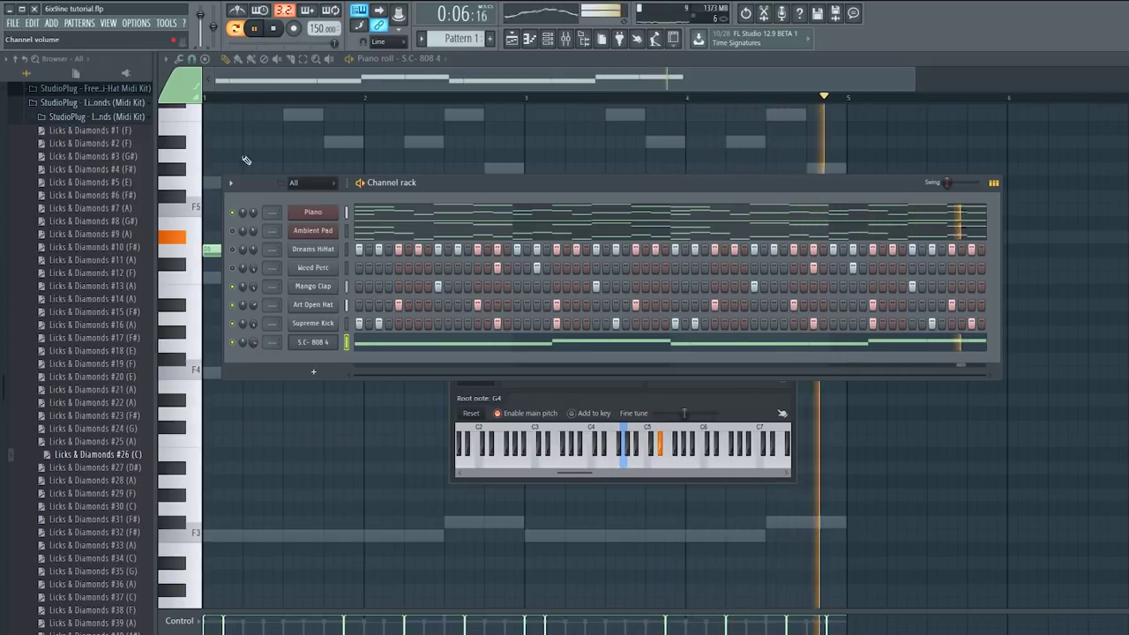
drag(214, 26, 214, 32)
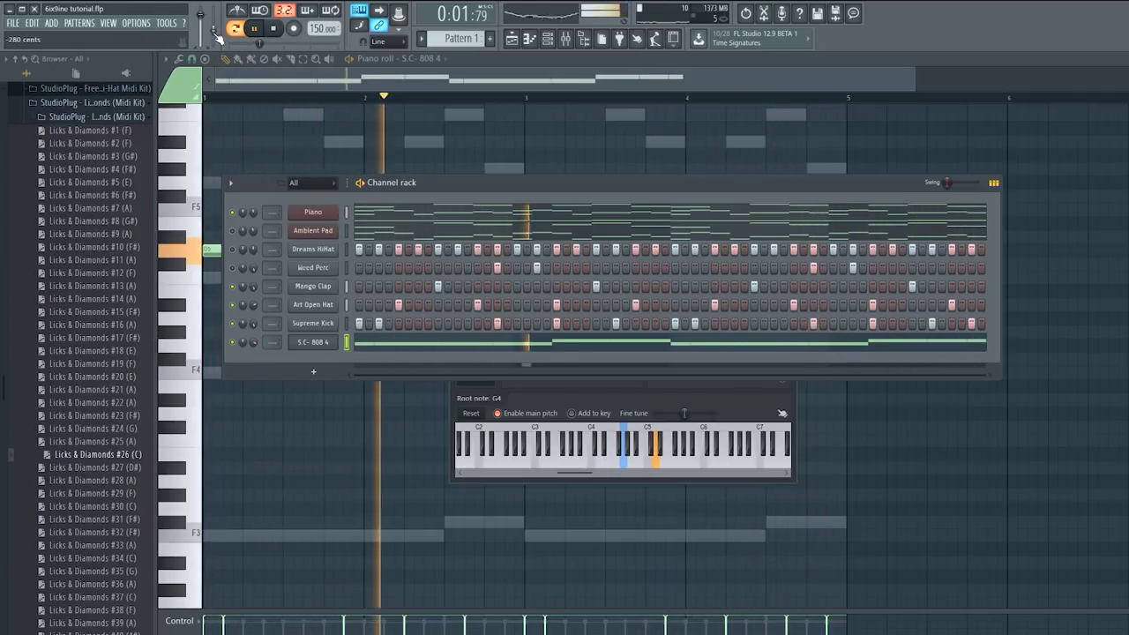
right_click(215, 33)
click(230, 41)
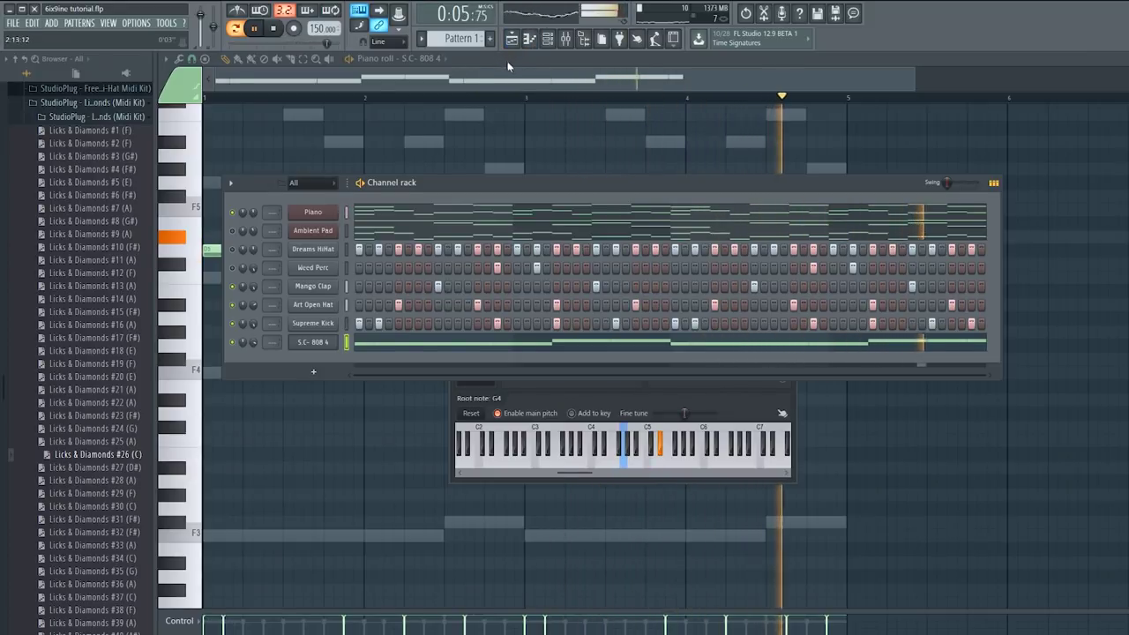
key(space)
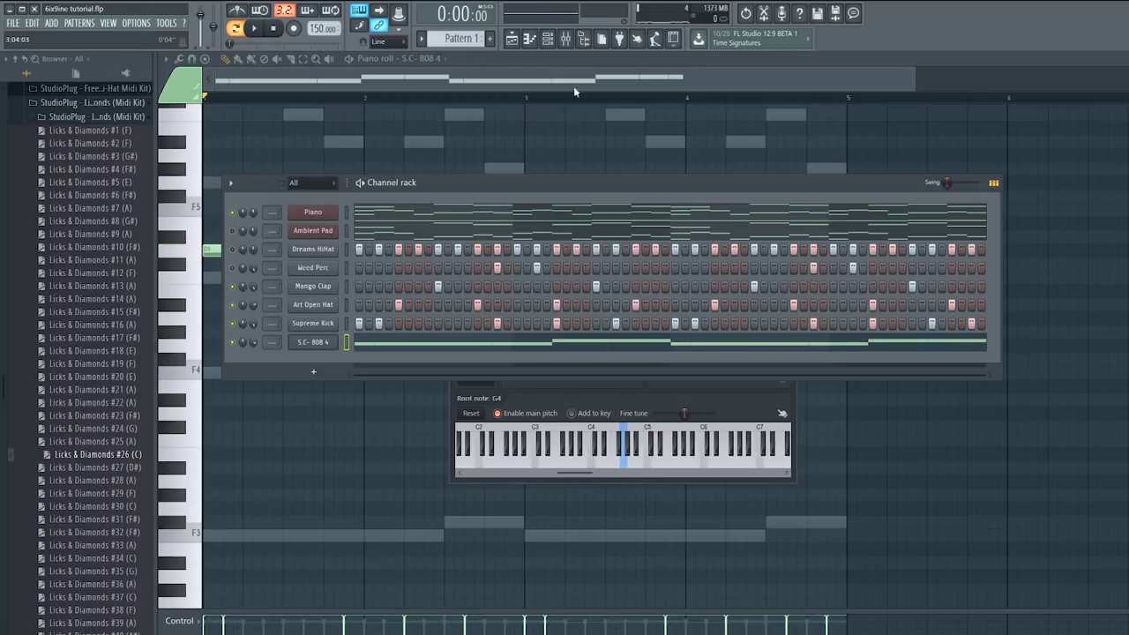
Step: Unmute every channel in the channel rack and link all channels to individual mixer tracks starting at Insert 1
click(512, 38)
click(548, 38)
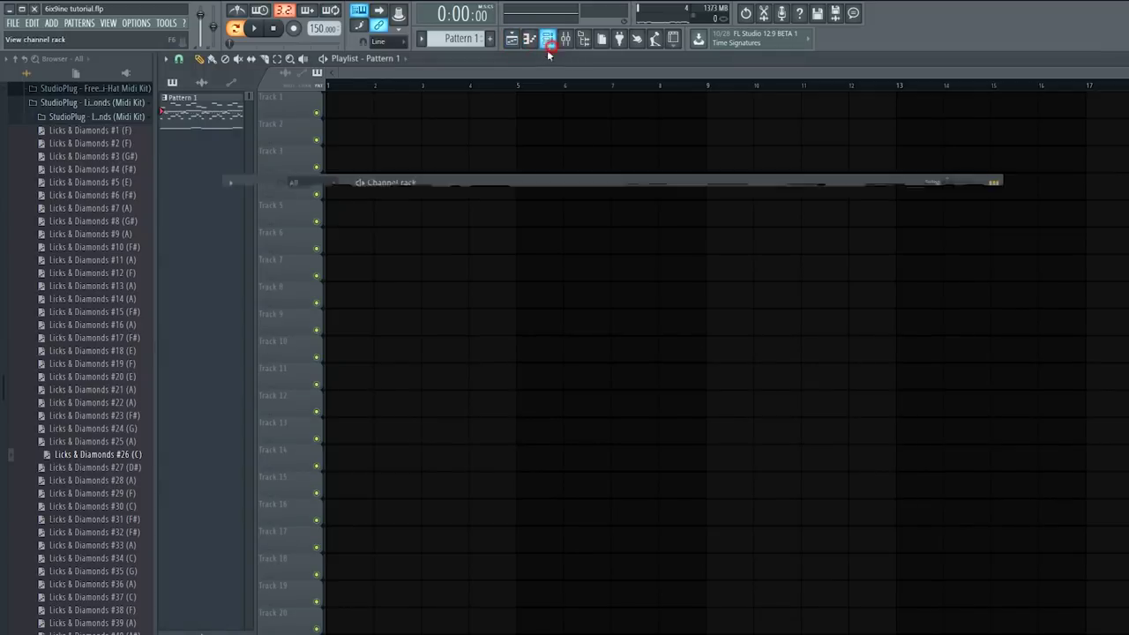
drag(487, 183, 539, 184)
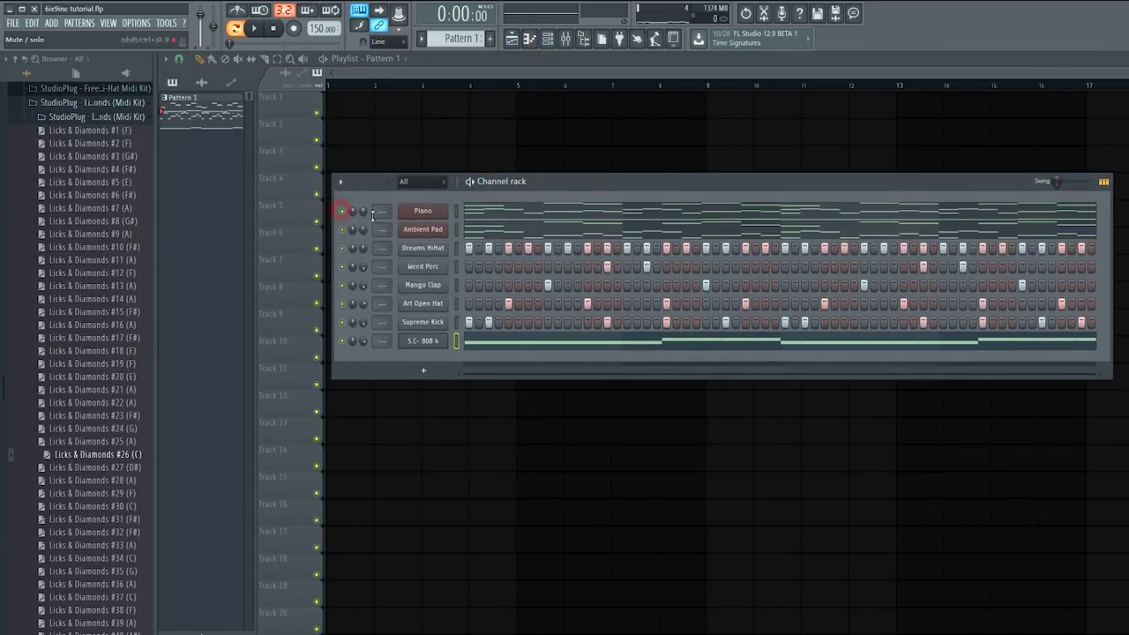
click(566, 40)
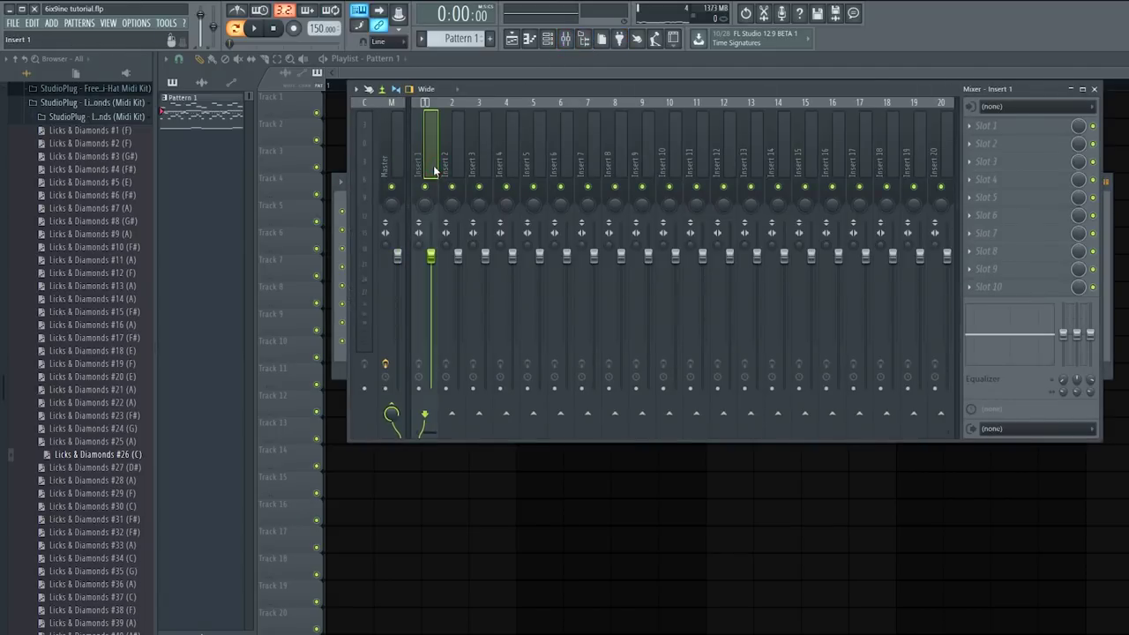
key(ctrl+l)
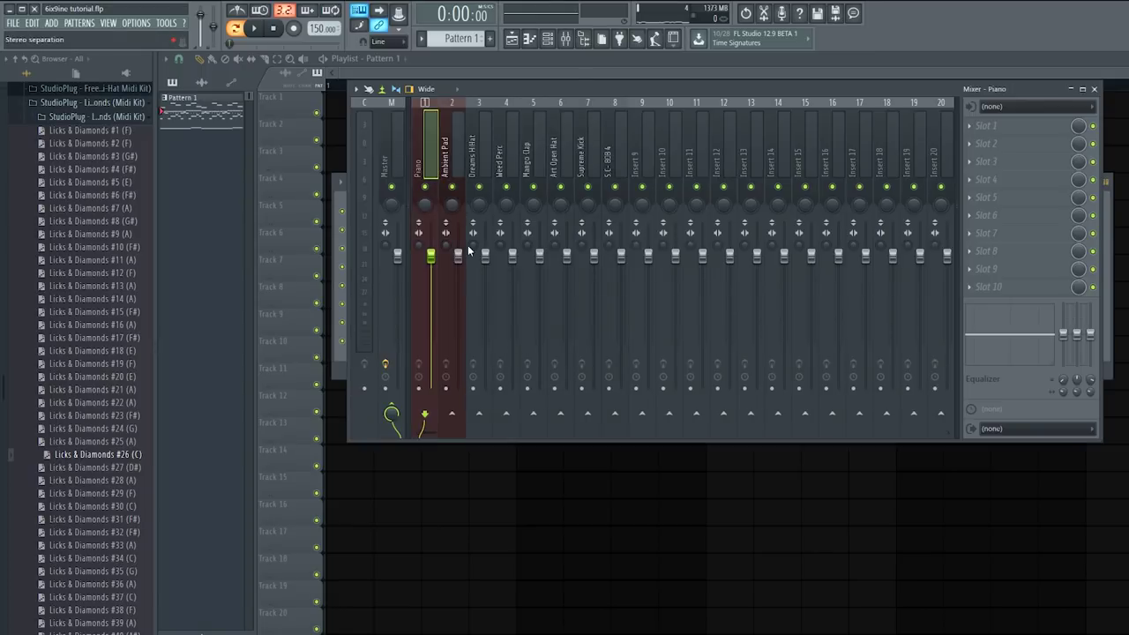
Step: Solo the Piano mixer track during playback and insert Fruity Parametric EQ 2 in slot 1 with its low end cut
right_click(426, 188)
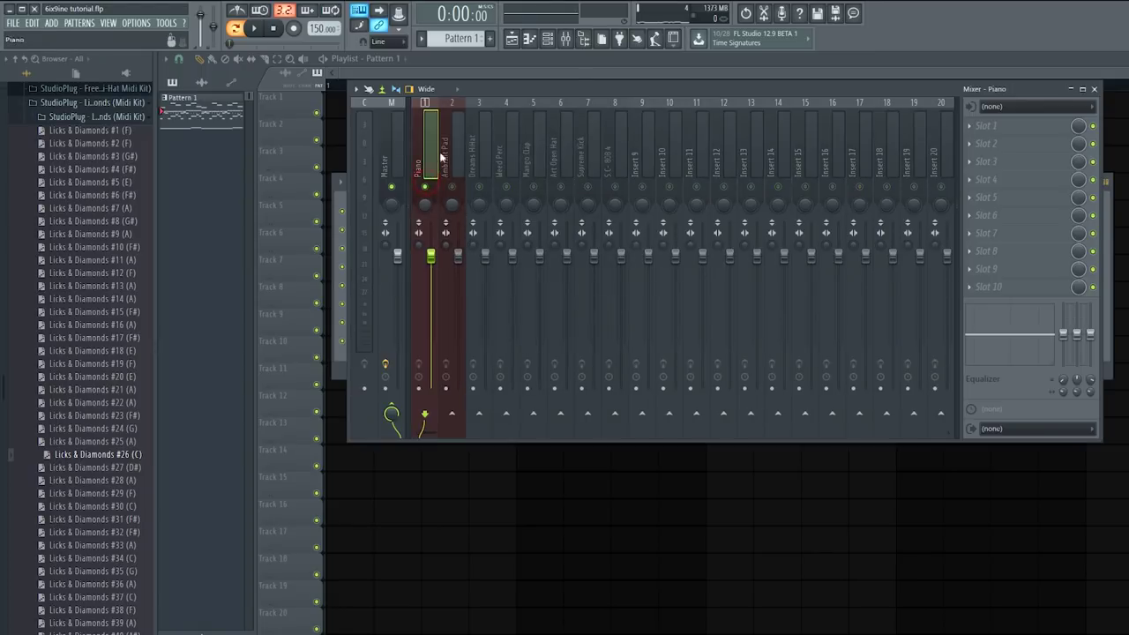
key(space)
click(975, 126)
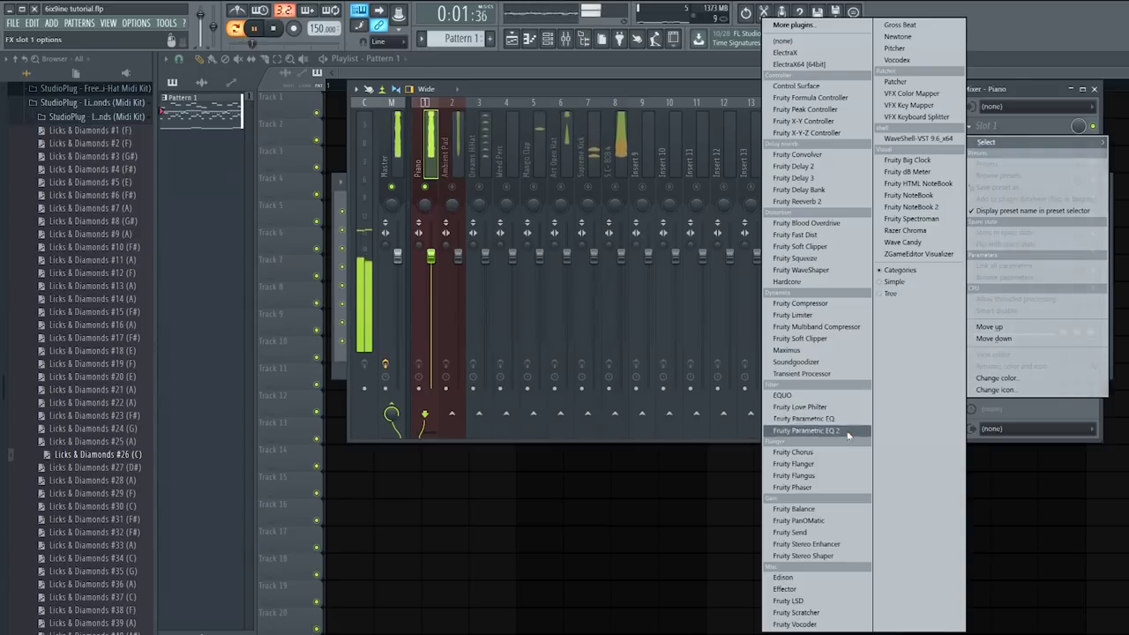
click(838, 429)
drag(432, 290, 414, 344)
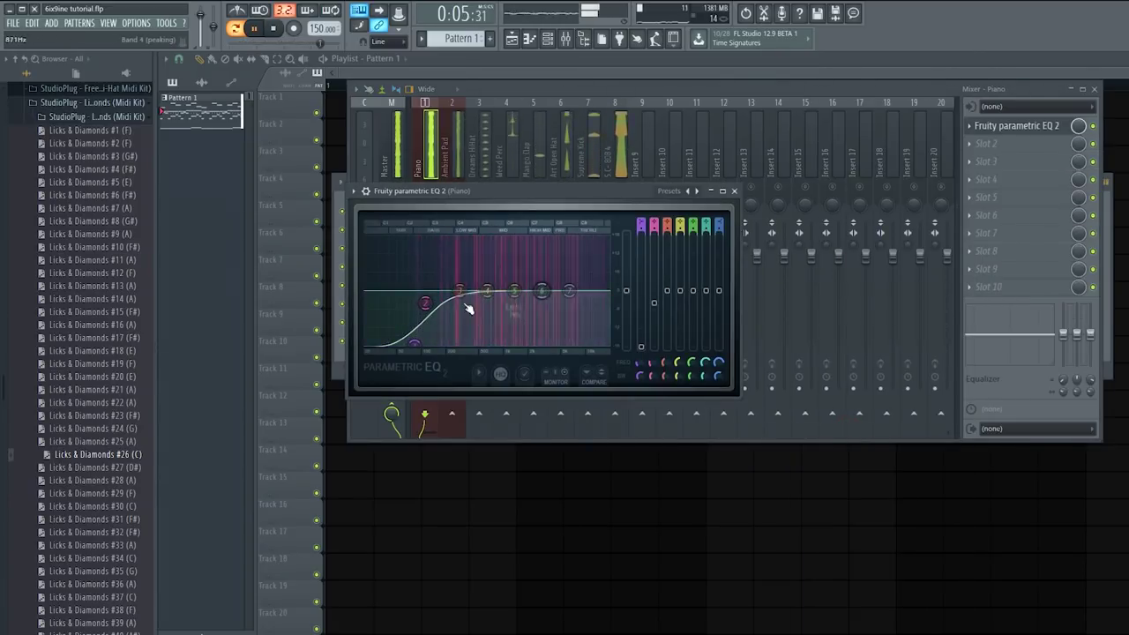
click(429, 159)
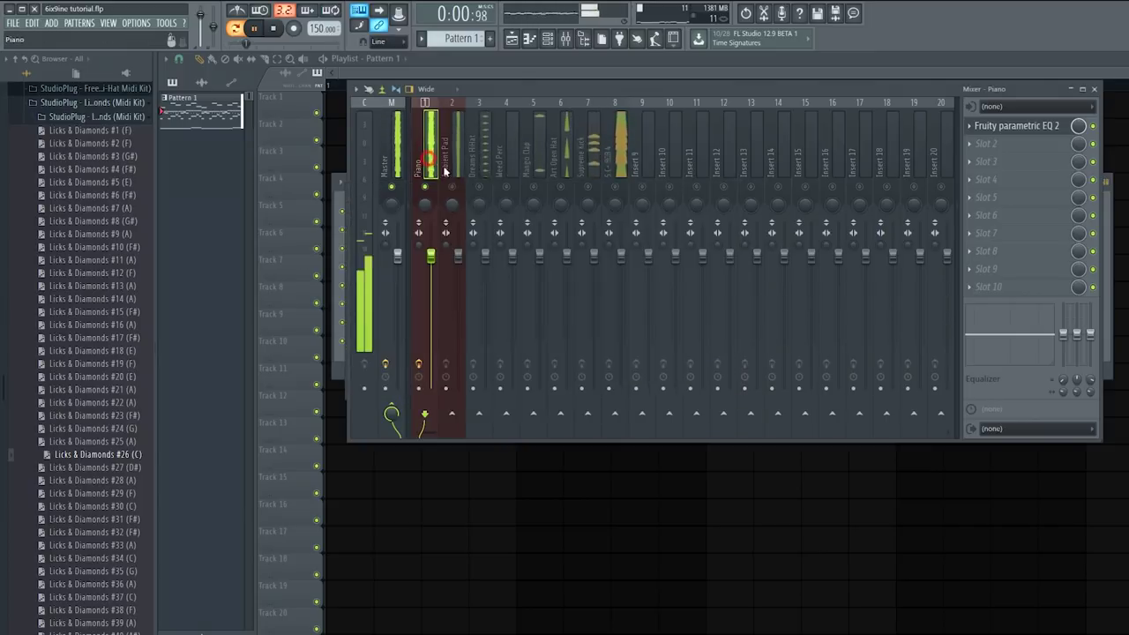
Step: Solo the Ambient Pad track and add Fruity Parametric EQ 2 with a low cut, a slight band 3 dip and a small band 6 boost
click(455, 172)
click(986, 128)
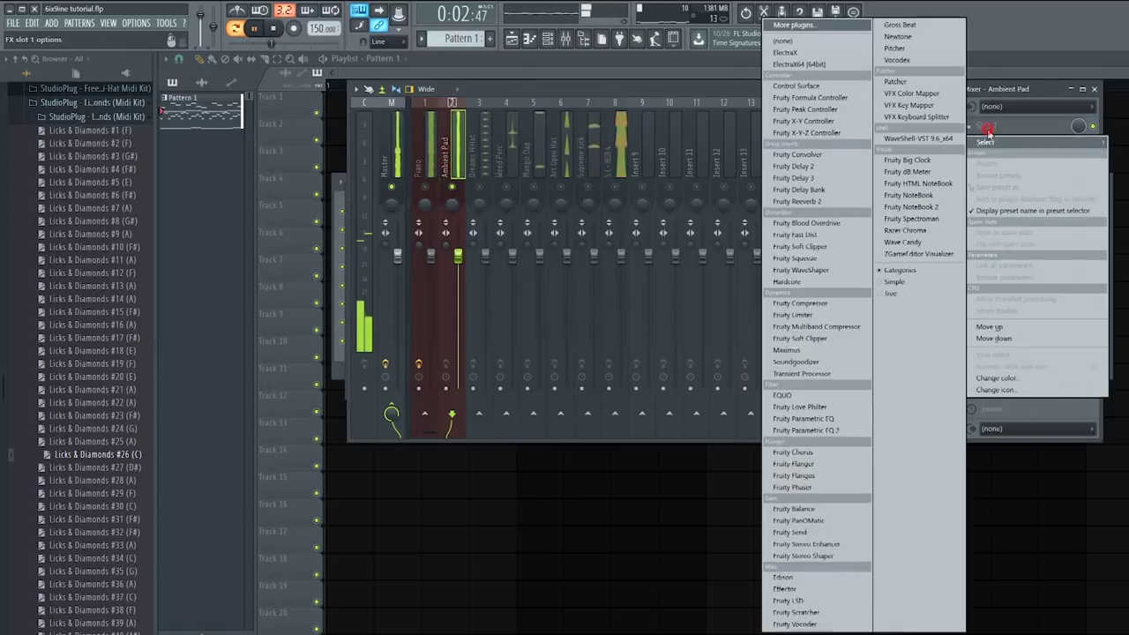
click(825, 430)
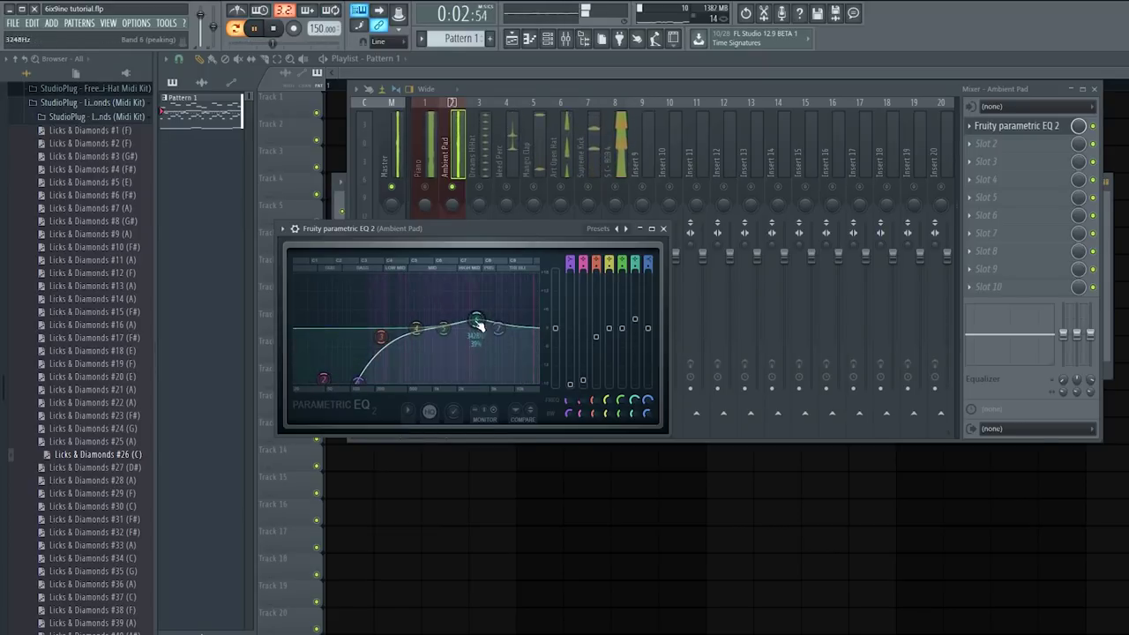
Step: Solo the Dreams HiHat track and add Fruity Parametric EQ 2, cutting everything below the high frequencies with bands 1 and 2
click(479, 176)
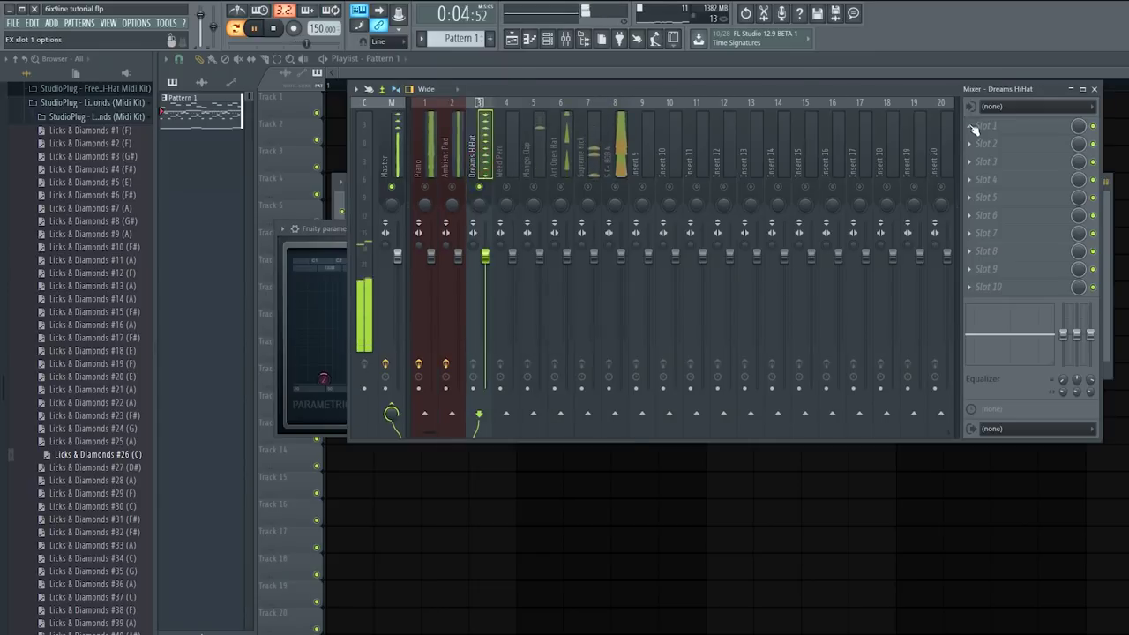
click(1014, 126)
click(820, 430)
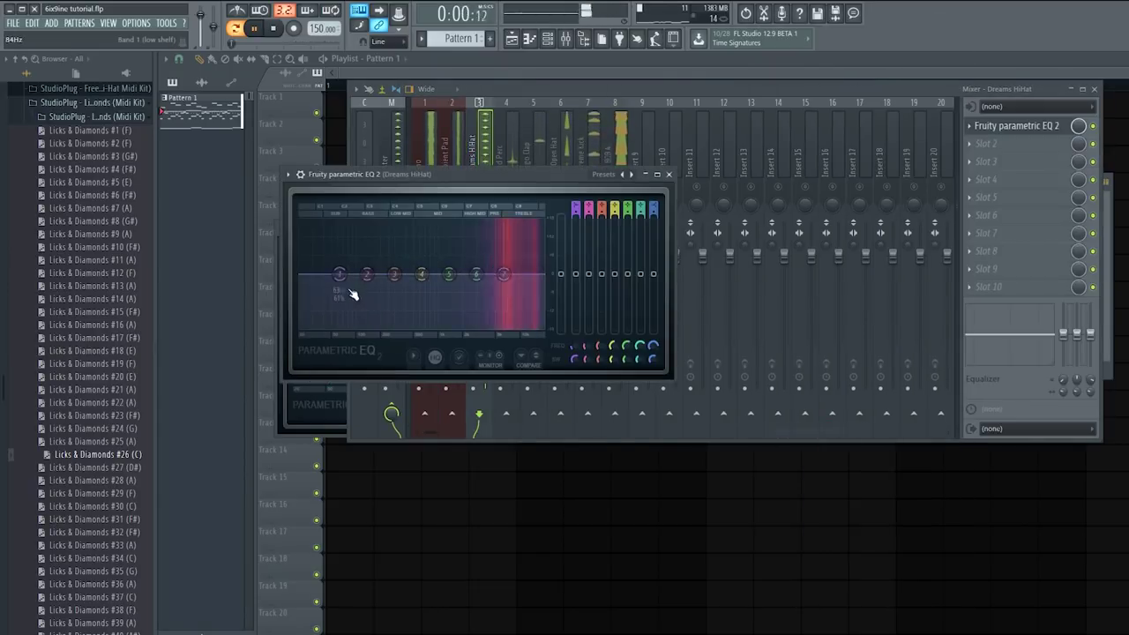
drag(340, 274, 397, 326)
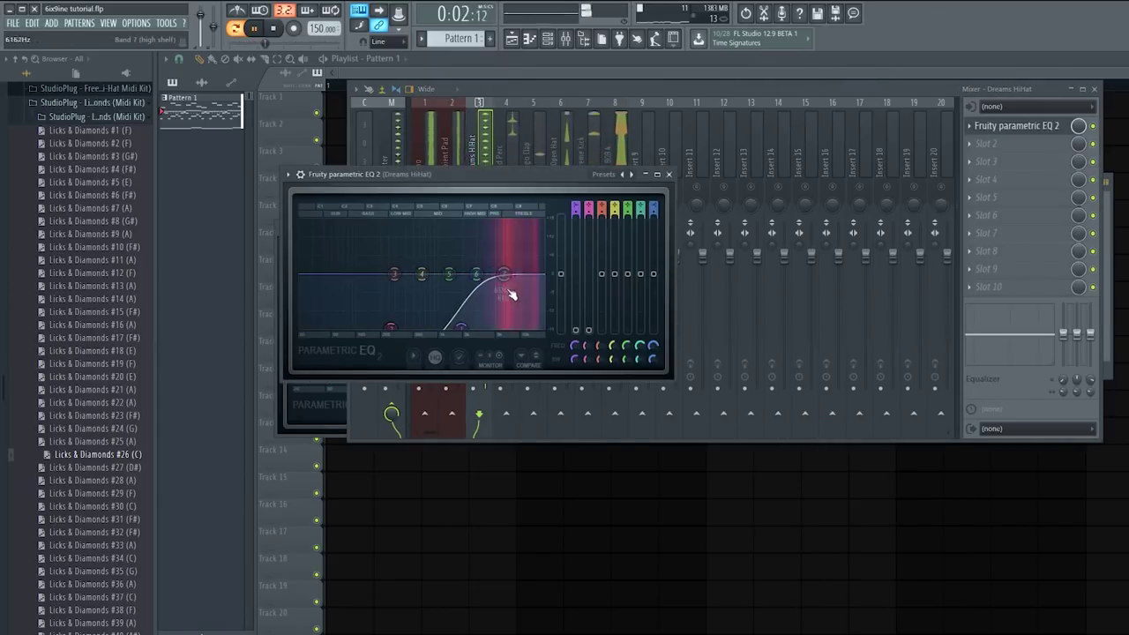
drag(476, 273, 497, 275)
click(486, 151)
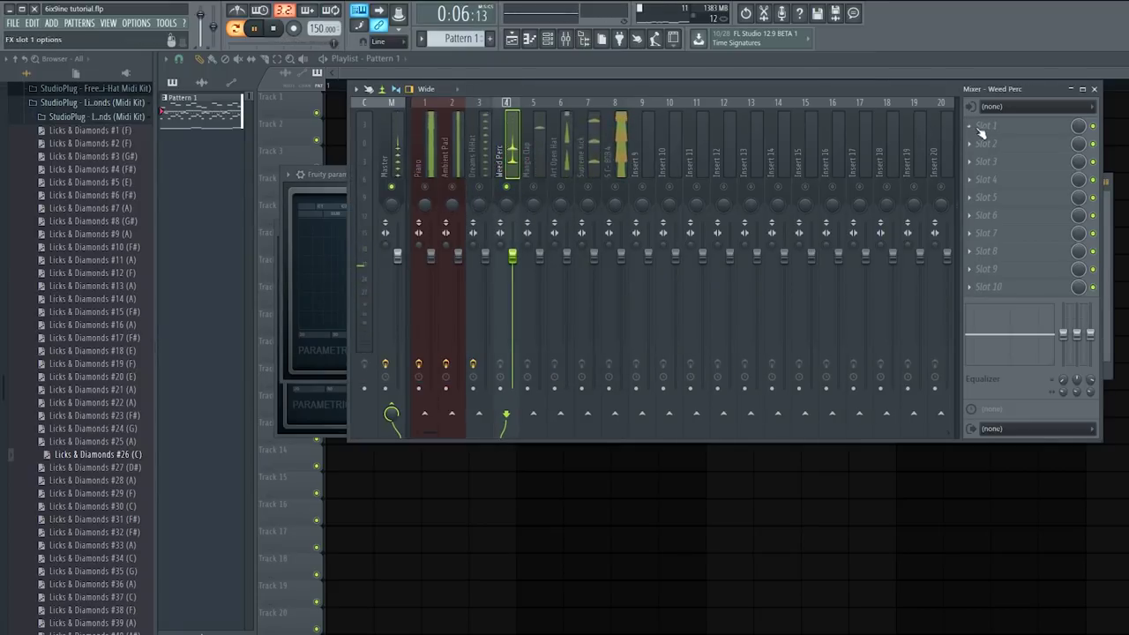
Step: Add Fruity Parametric EQ 2 to the Weed Perc track and pull bands 1 and 2 fully down to cut its lows
click(982, 131)
click(842, 433)
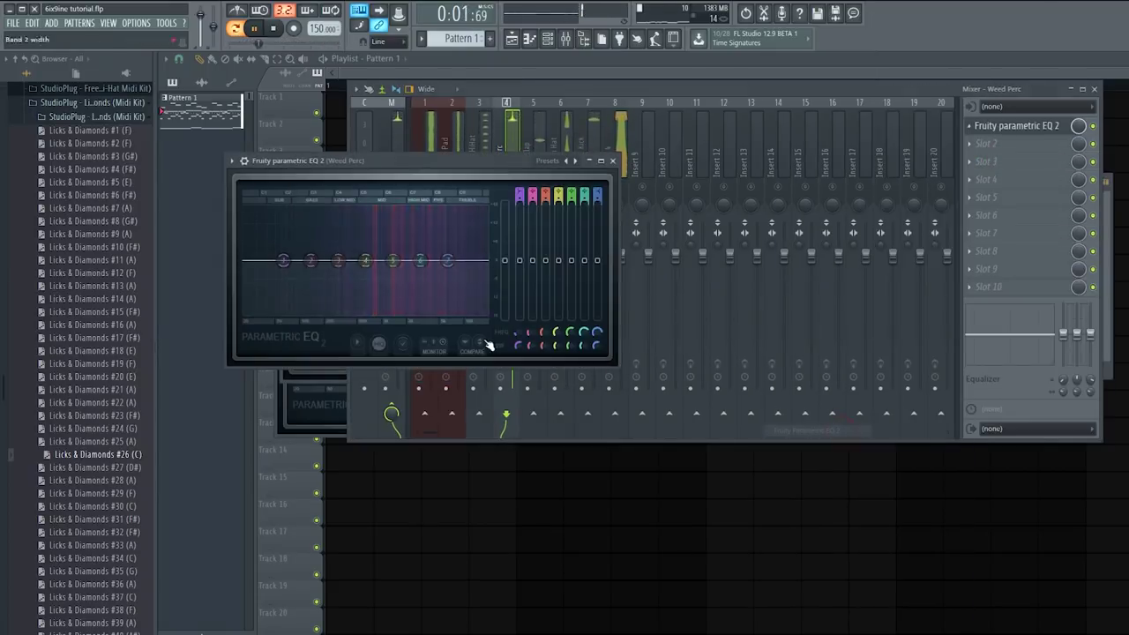
drag(289, 264, 331, 313)
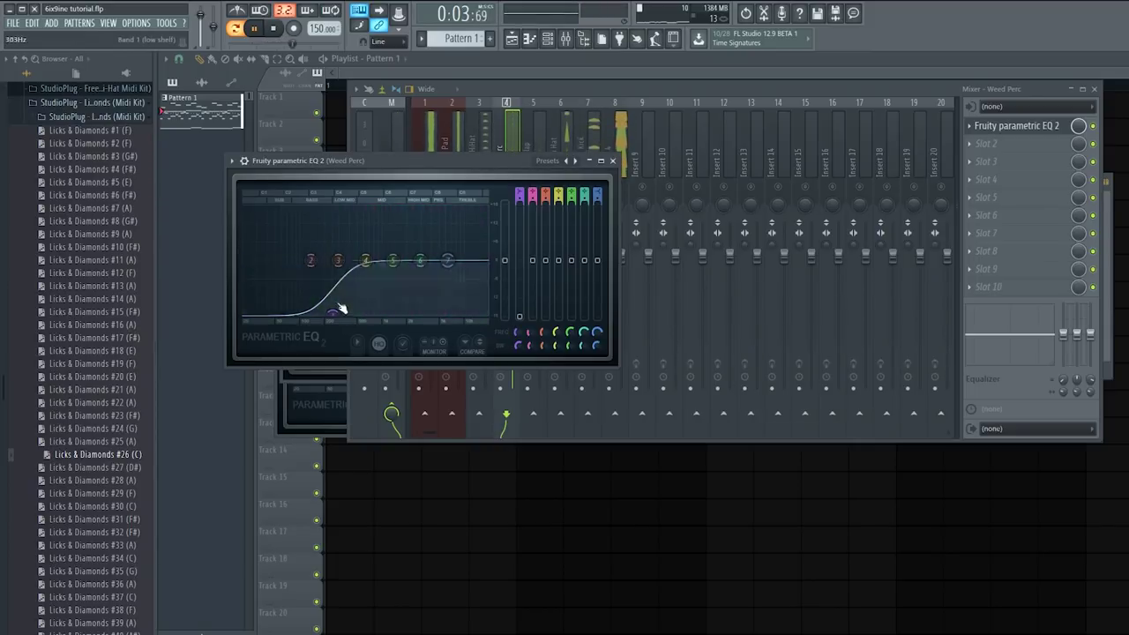
drag(310, 260, 299, 314)
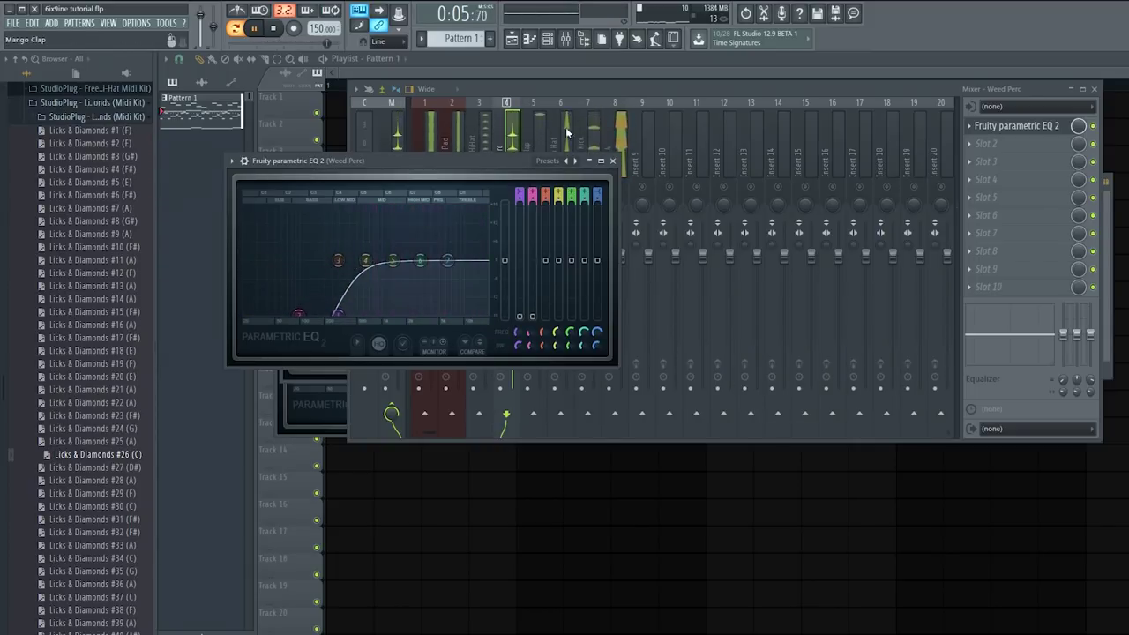
click(500, 148)
Step: Solo the Mango Clap track and add Fruity Parametric EQ 2 with bands 1 and 2 lowered fully for a low cut
click(540, 163)
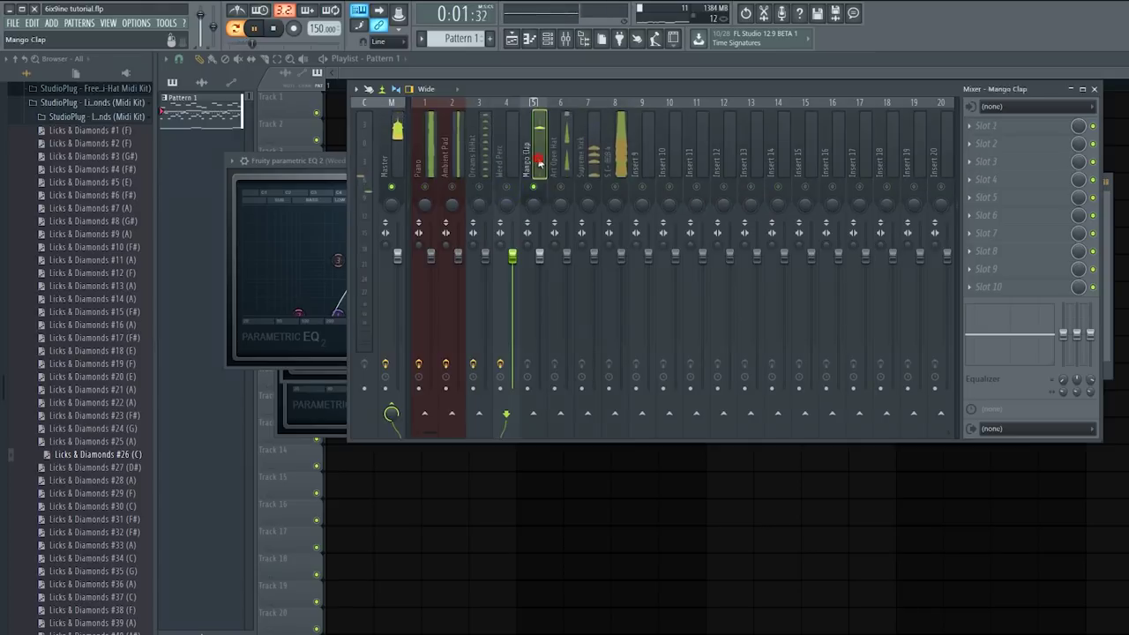
click(992, 129)
click(856, 434)
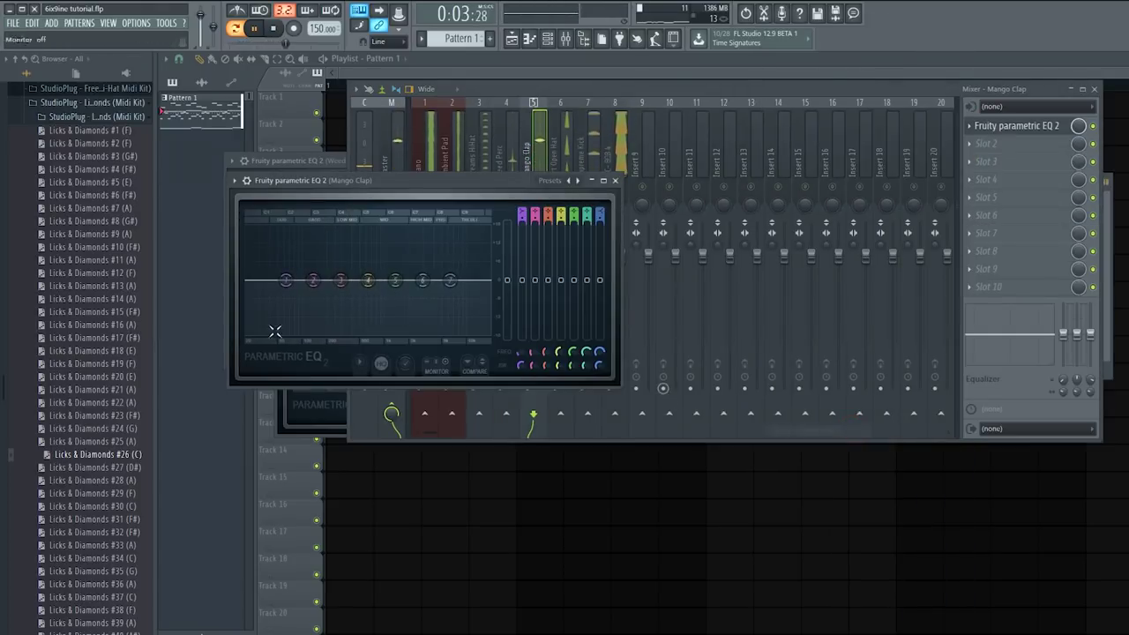
drag(286, 281, 303, 333)
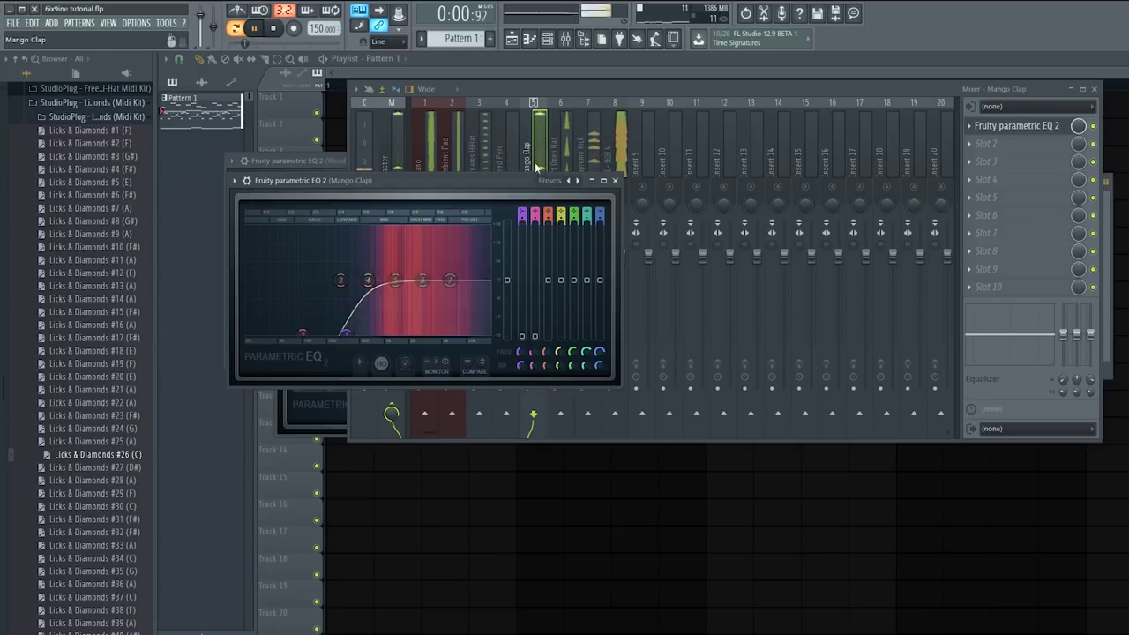
Step: Solo the Art Open Hat track and add Fruity Parametric EQ 2 with bands 1, 2, 3 and 7 lowered fully
click(538, 167)
click(561, 170)
click(996, 126)
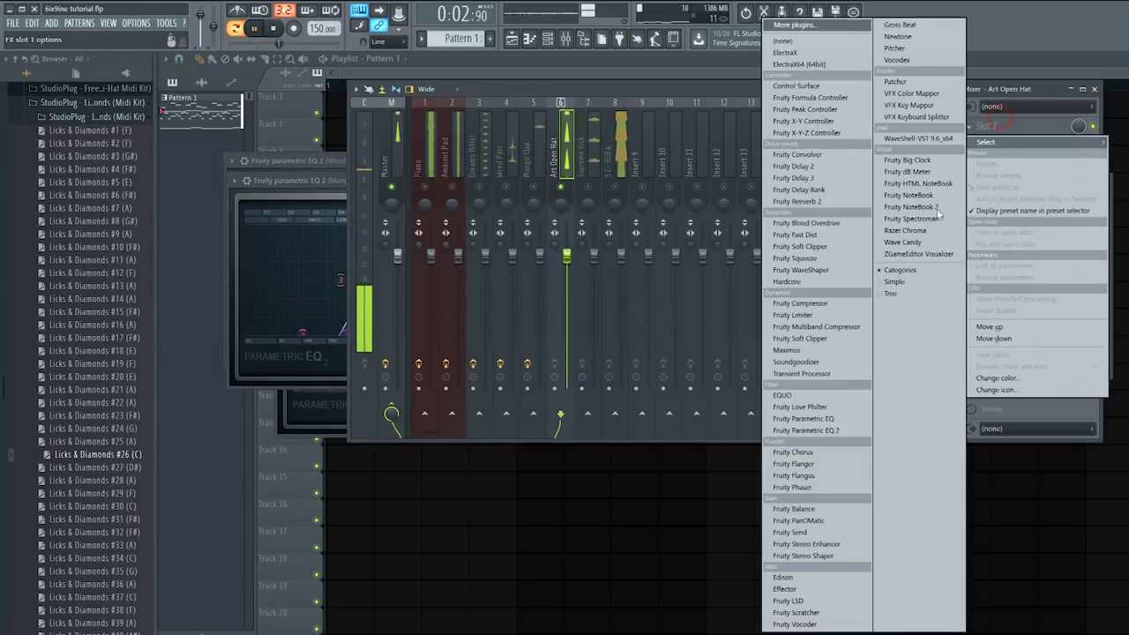
click(832, 433)
drag(318, 313, 433, 365)
drag(346, 314, 368, 365)
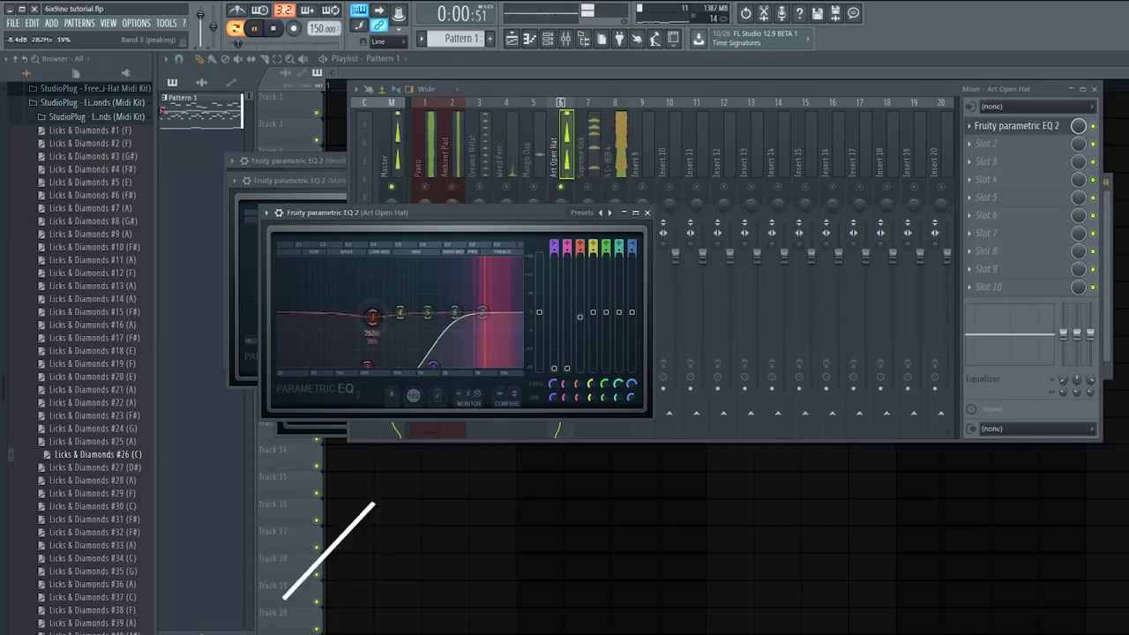
drag(373, 314, 375, 365)
drag(481, 312, 514, 338)
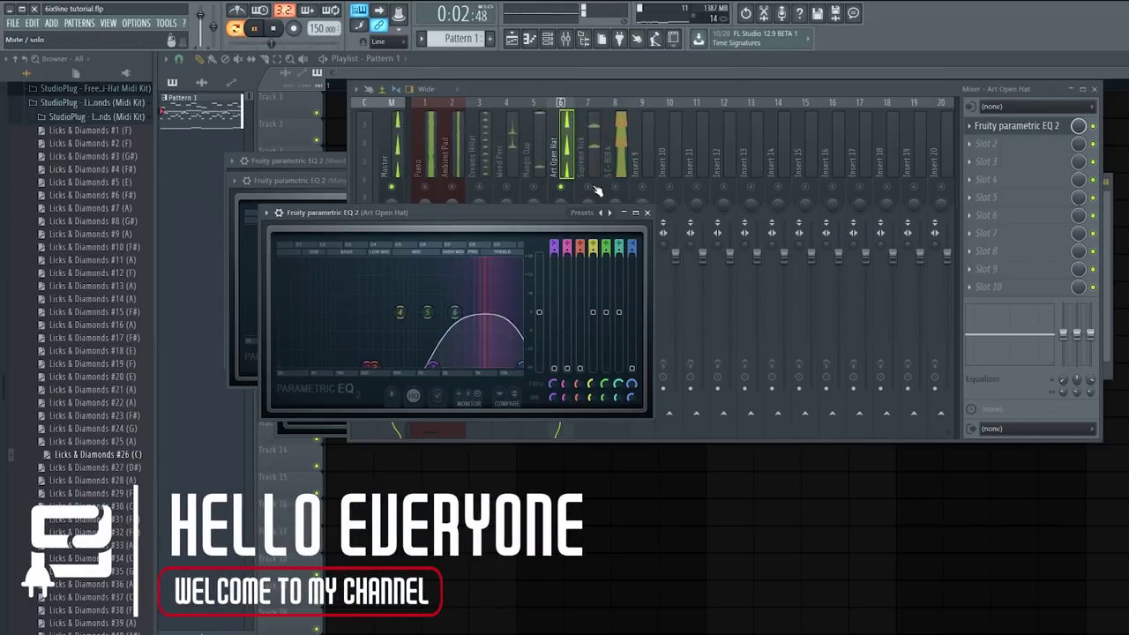
Step: Solo the Supreme Kick track and add Fruity Parametric EQ 2 with bands 1 and 7 fully lowered and a steeper low cut
click(587, 162)
click(986, 125)
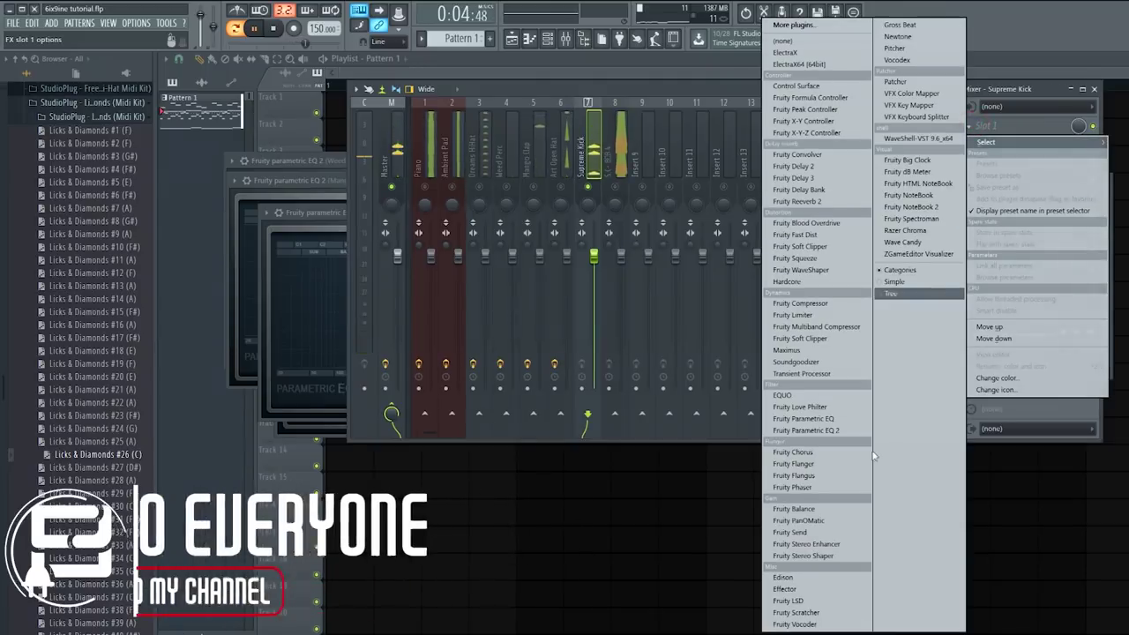
click(852, 431)
drag(513, 325, 518, 369)
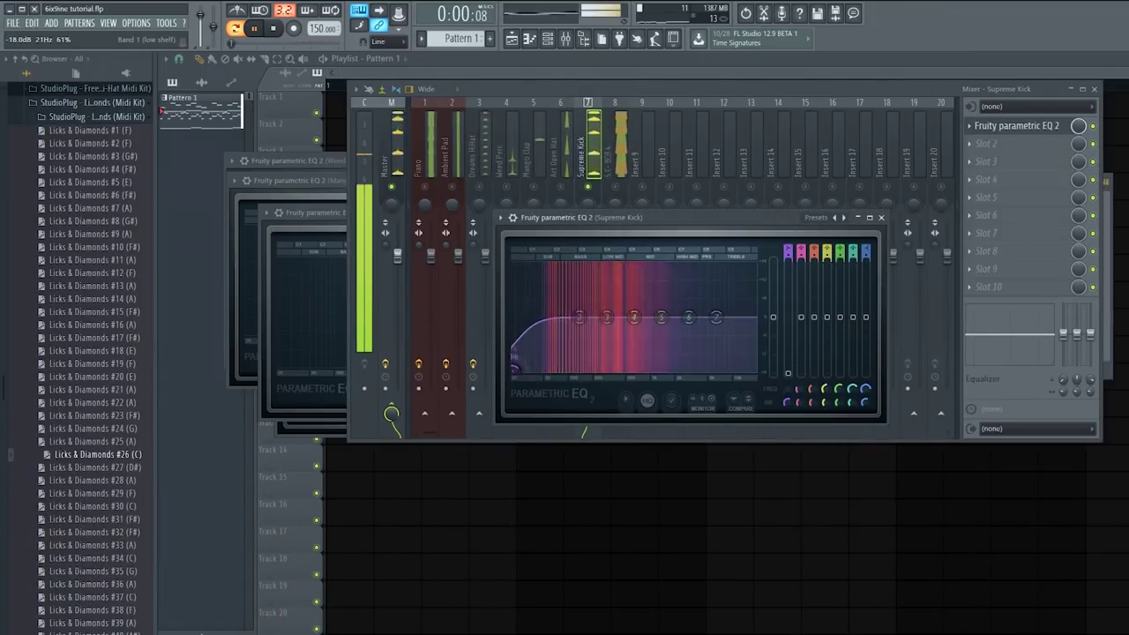
drag(716, 317, 672, 368)
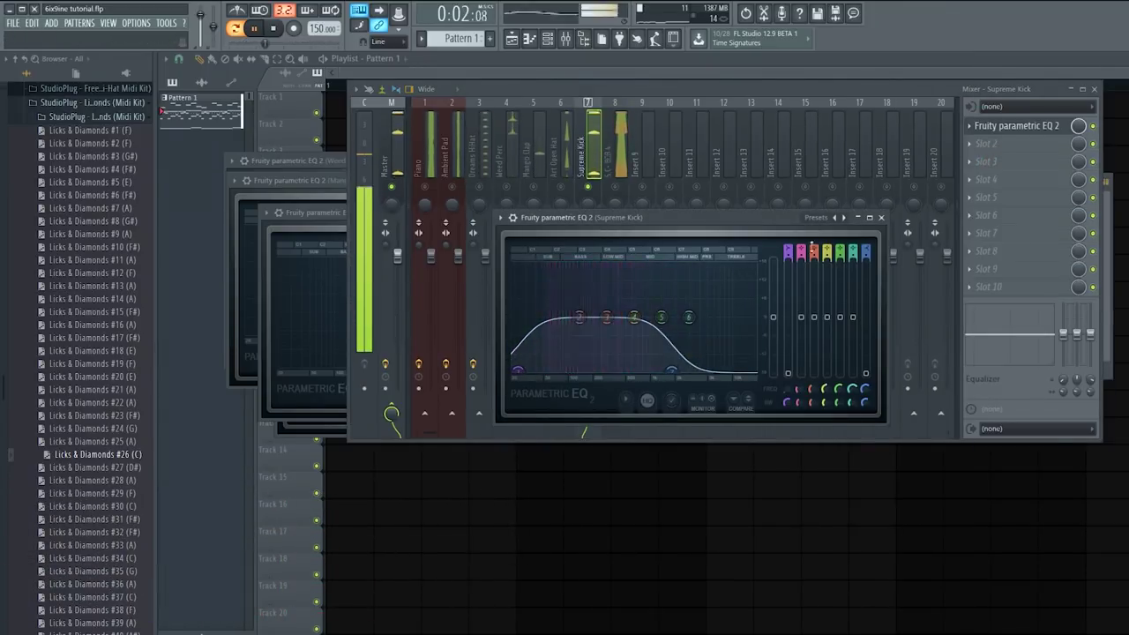
drag(787, 402, 788, 374)
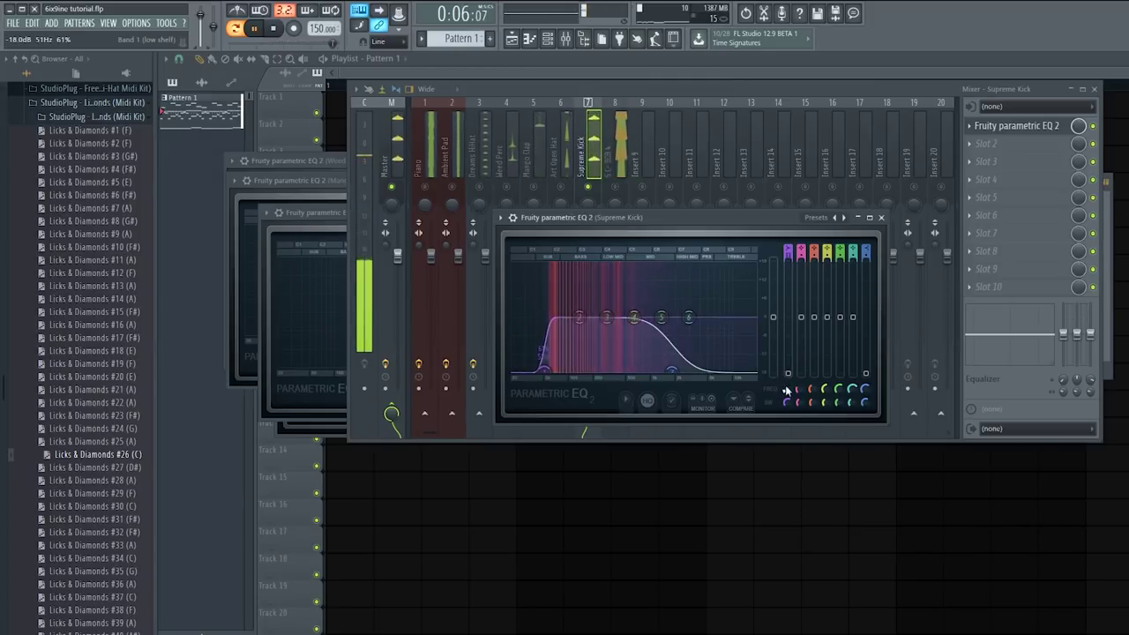
Step: Add Fruity Compressor after the EQ on the Supreme Kick track and load its Master1 preset
click(987, 143)
mouse_move(986, 160)
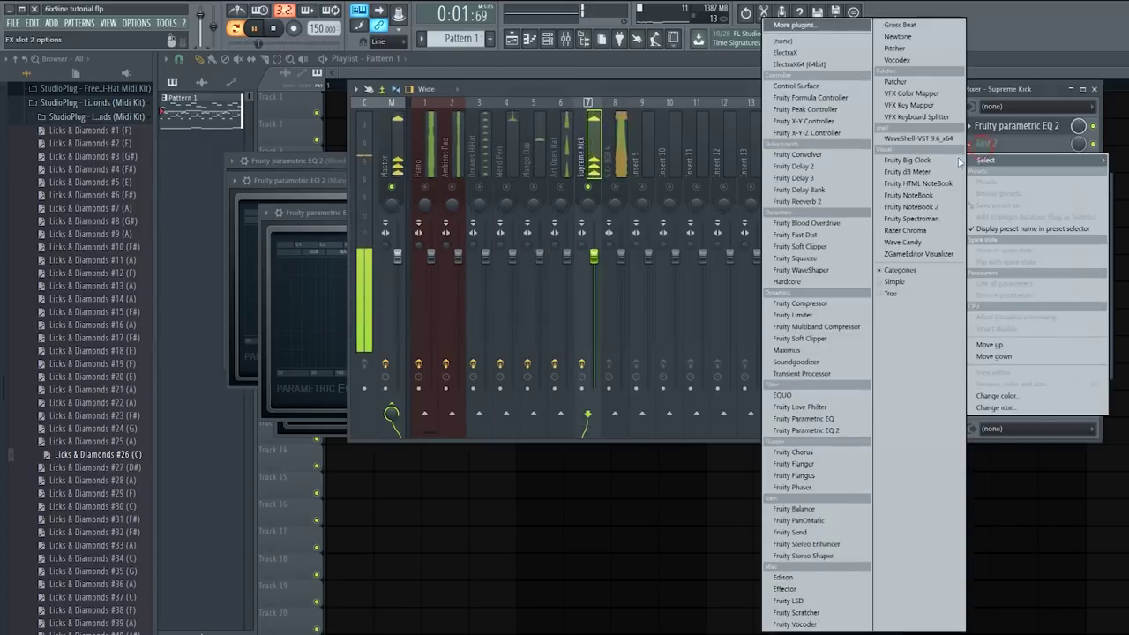
click(807, 304)
click(472, 133)
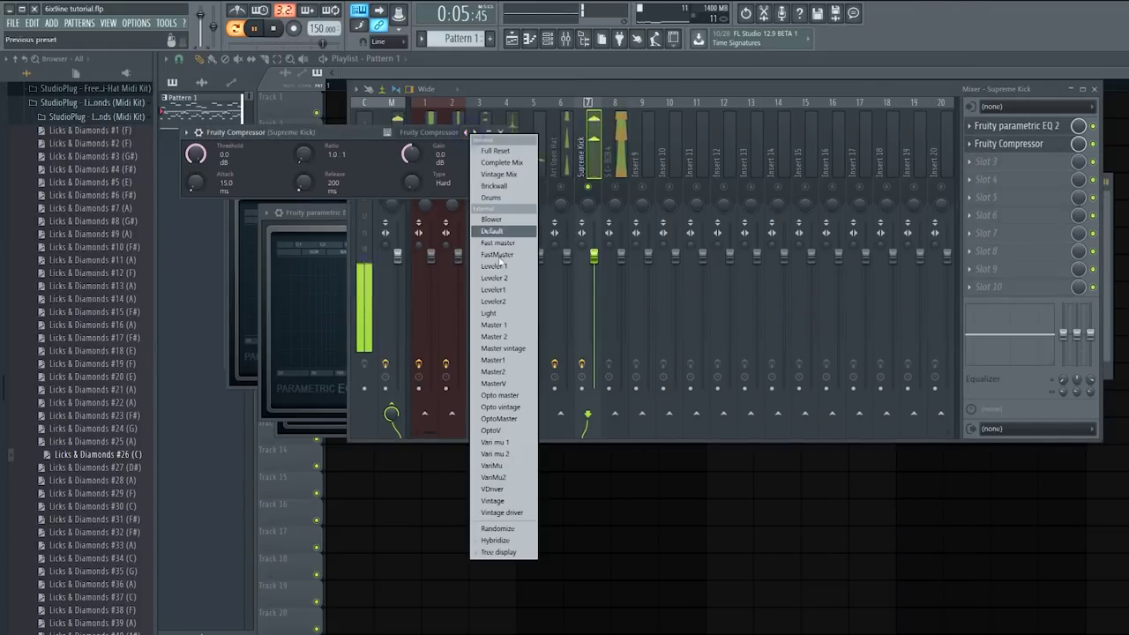
click(503, 362)
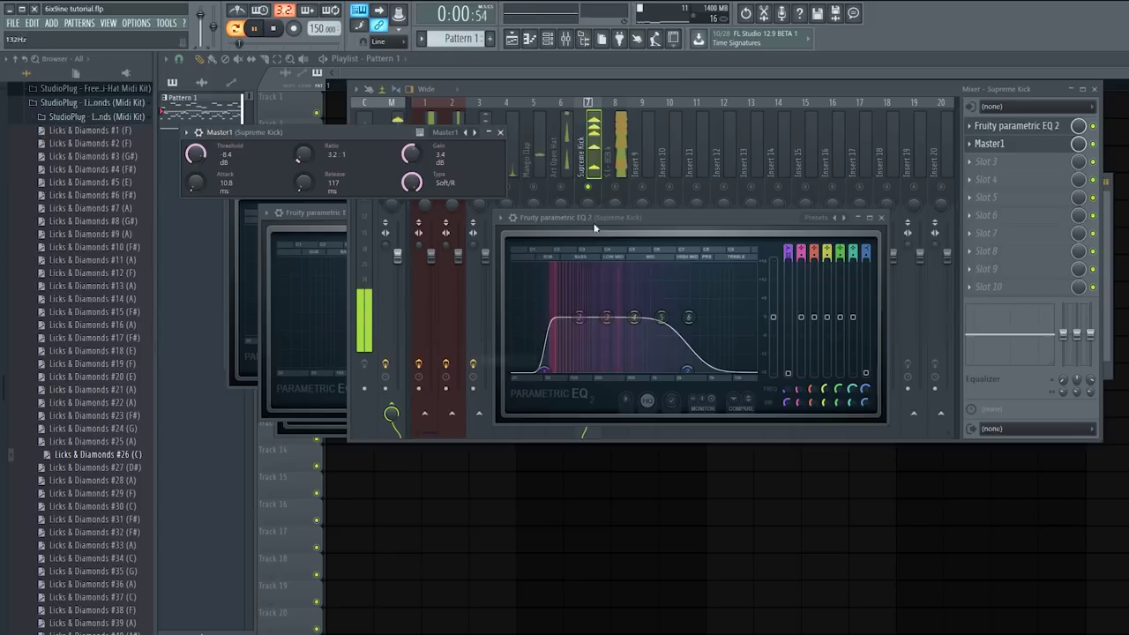
Step: Solo the S.C- 808 4 track and add Fruity Parametric EQ 2 with a small band 1 boost and band 7 lowered fully
click(616, 181)
click(974, 129)
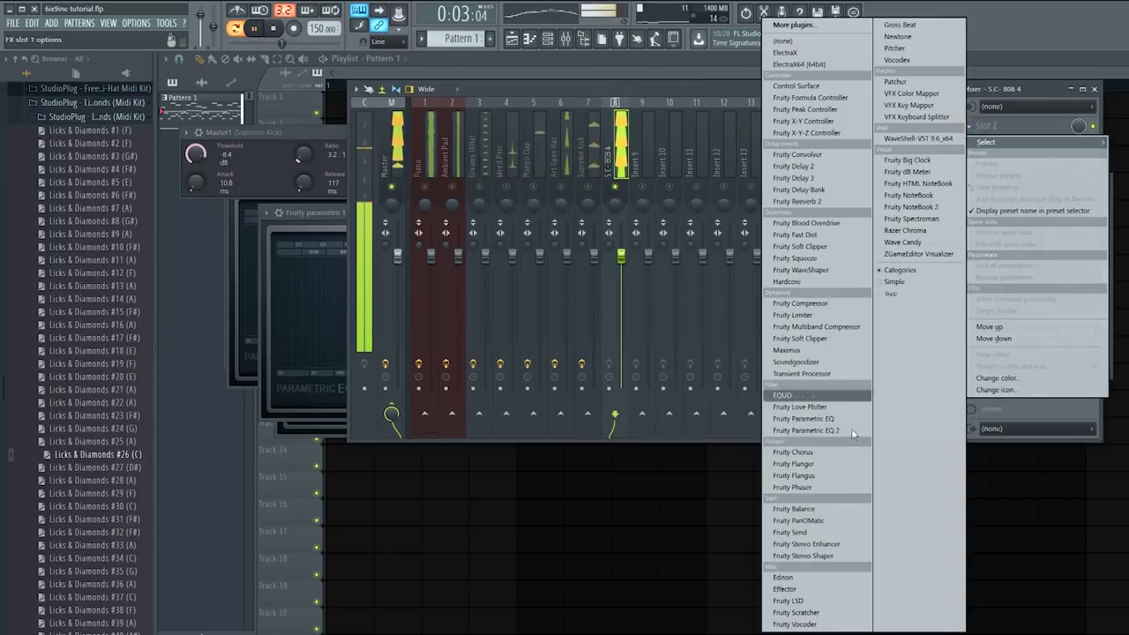
click(816, 432)
drag(251, 228, 281, 213)
drag(416, 227, 384, 281)
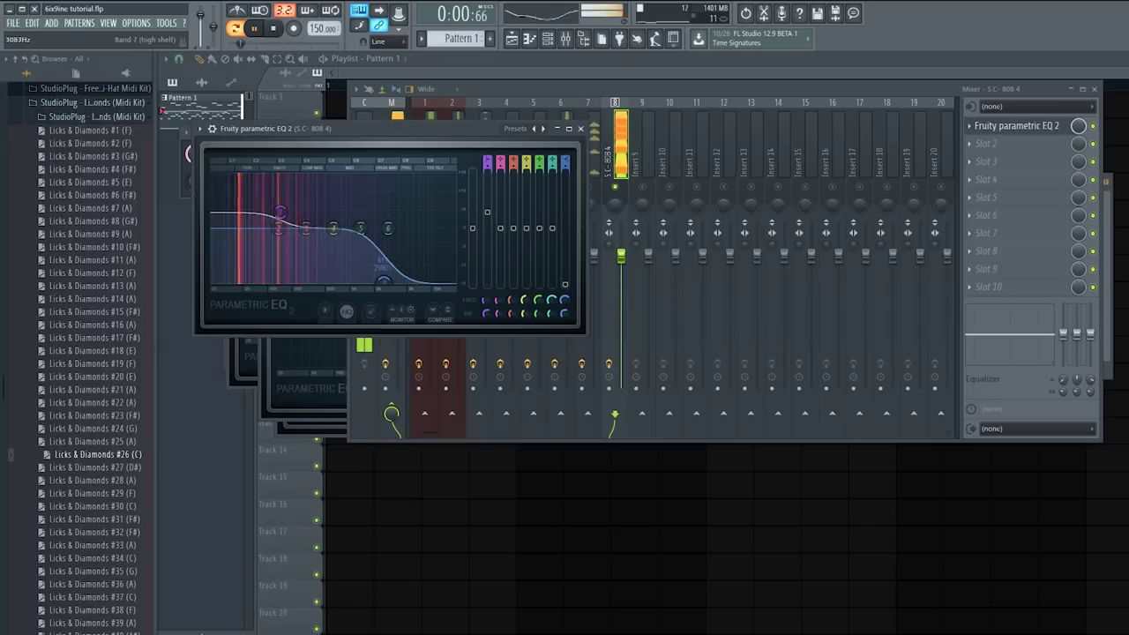
Step: Stop playback and lower the volume faders of all eight instrument tracks, from Piano to S.C- 808 4, to zero
click(622, 257)
drag(621, 256, 621, 388)
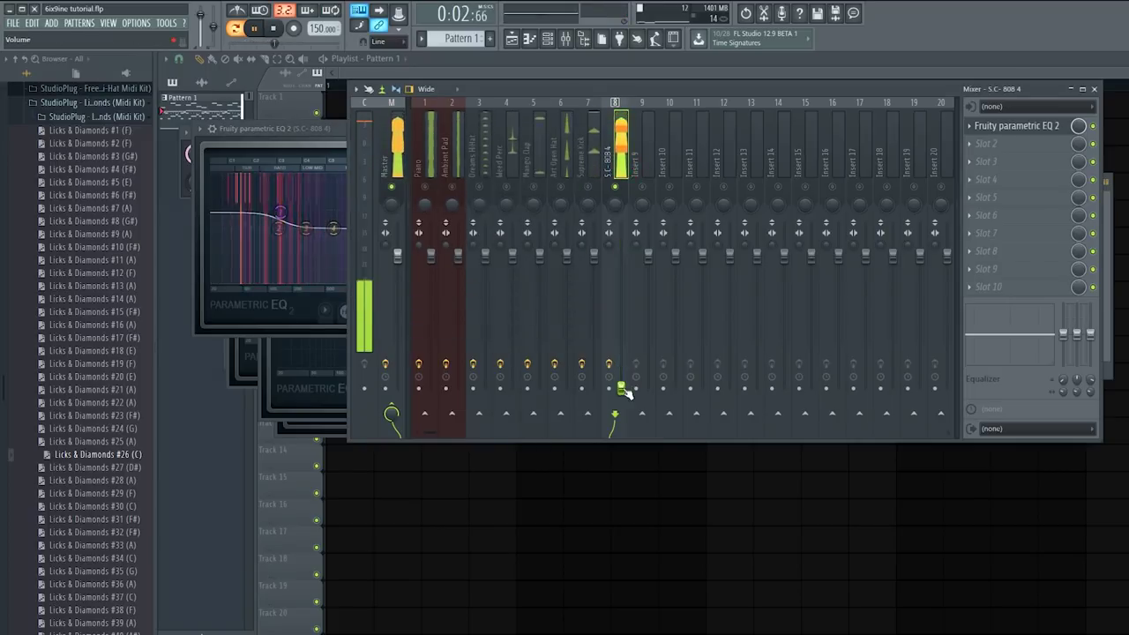
key(space)
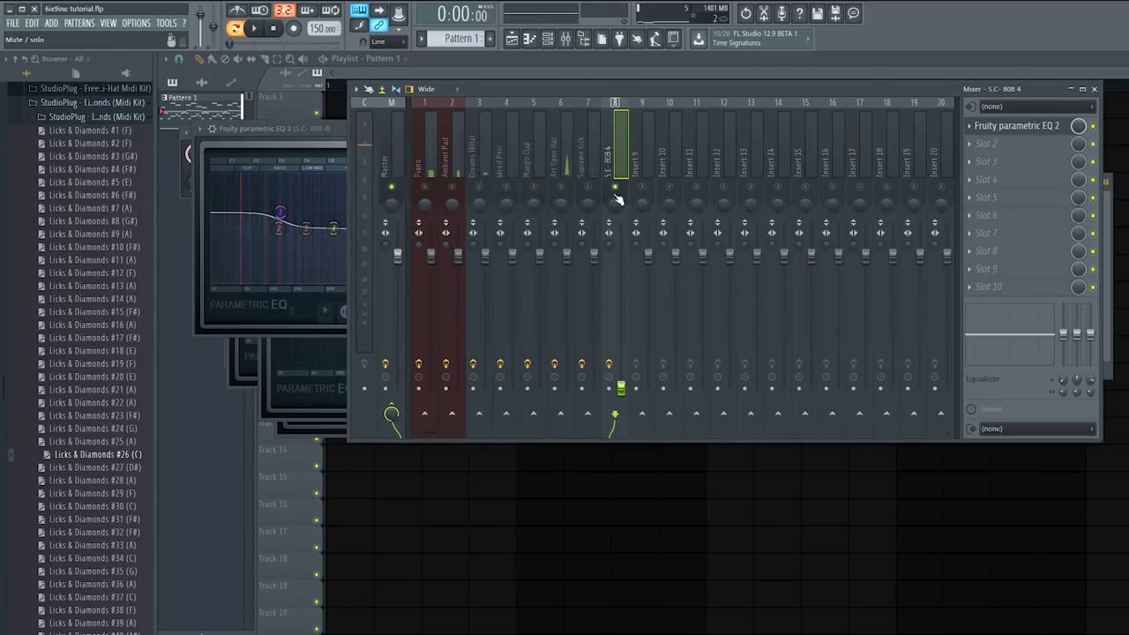
right_click(617, 195)
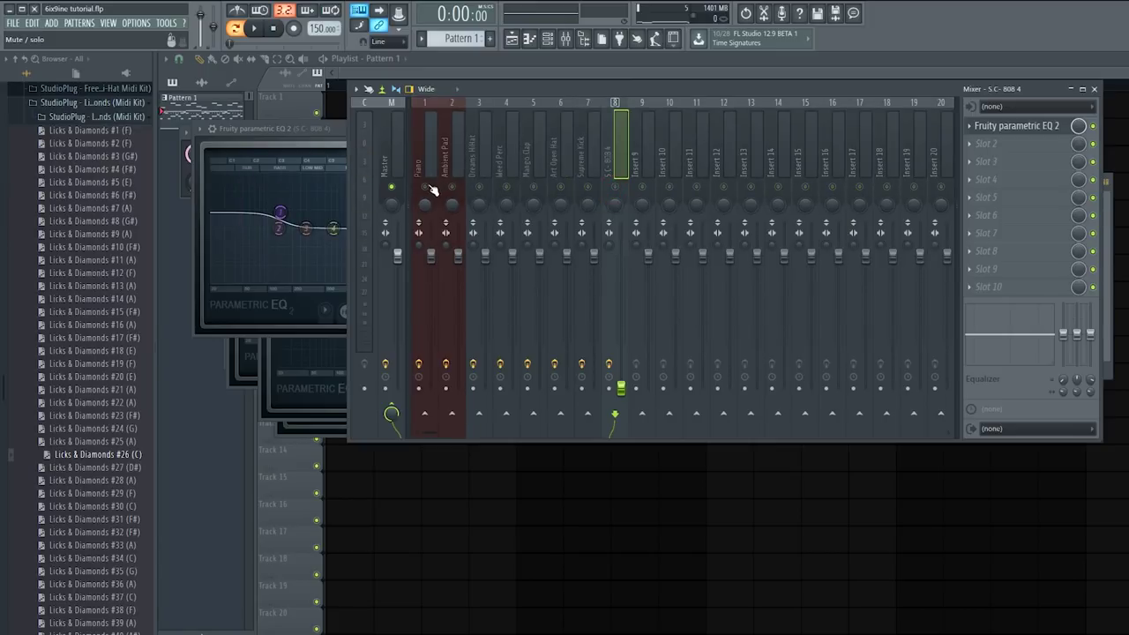
drag(432, 168, 628, 165)
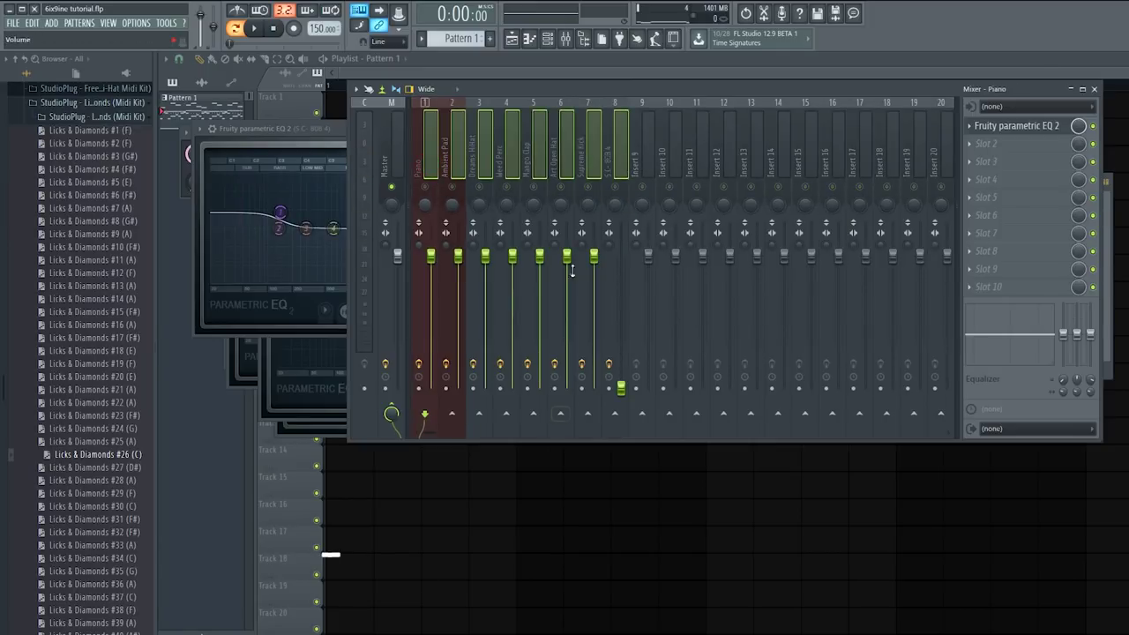
drag(571, 291, 569, 392)
Step: Unmute only the Piano track, start playback and raise its volume to about -13 dB
click(439, 162)
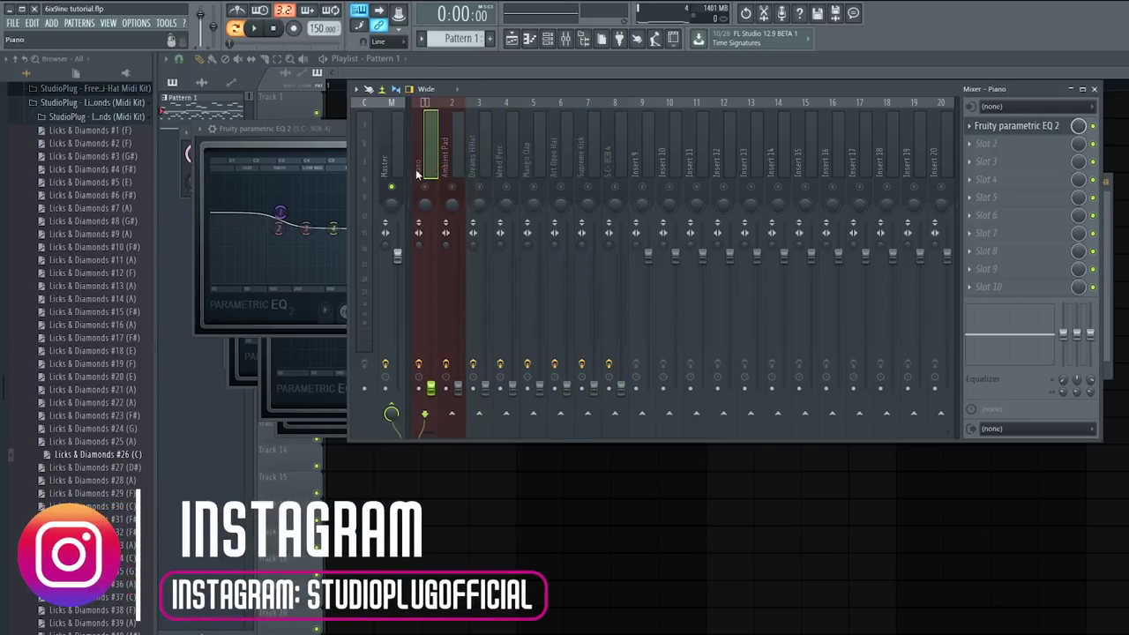
click(426, 187)
right_click(423, 166)
click(428, 172)
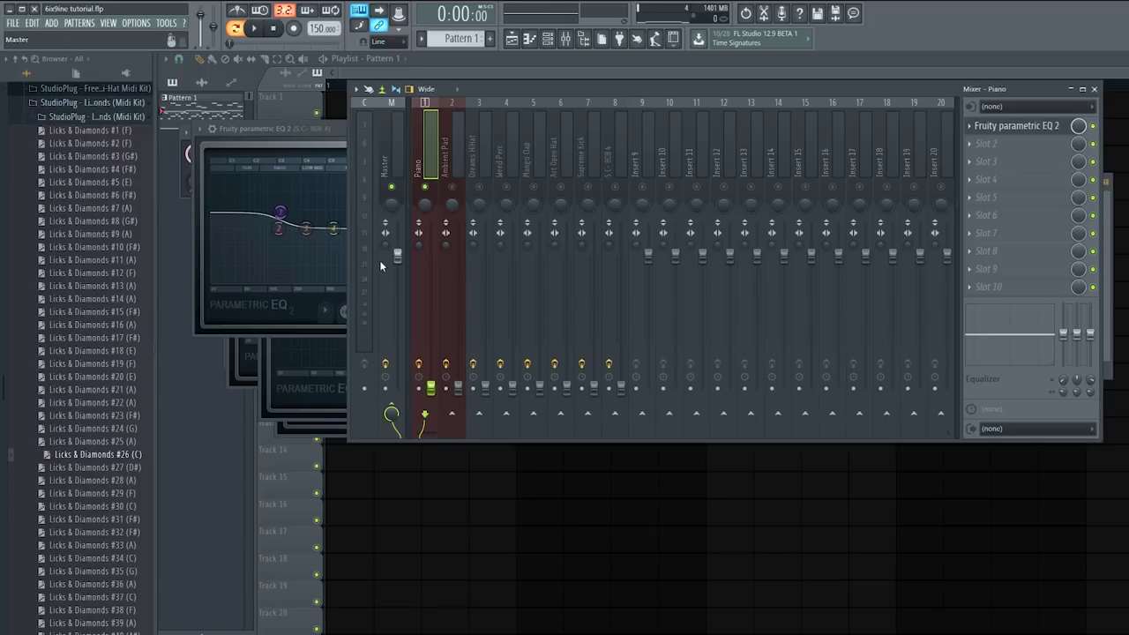
click(379, 260)
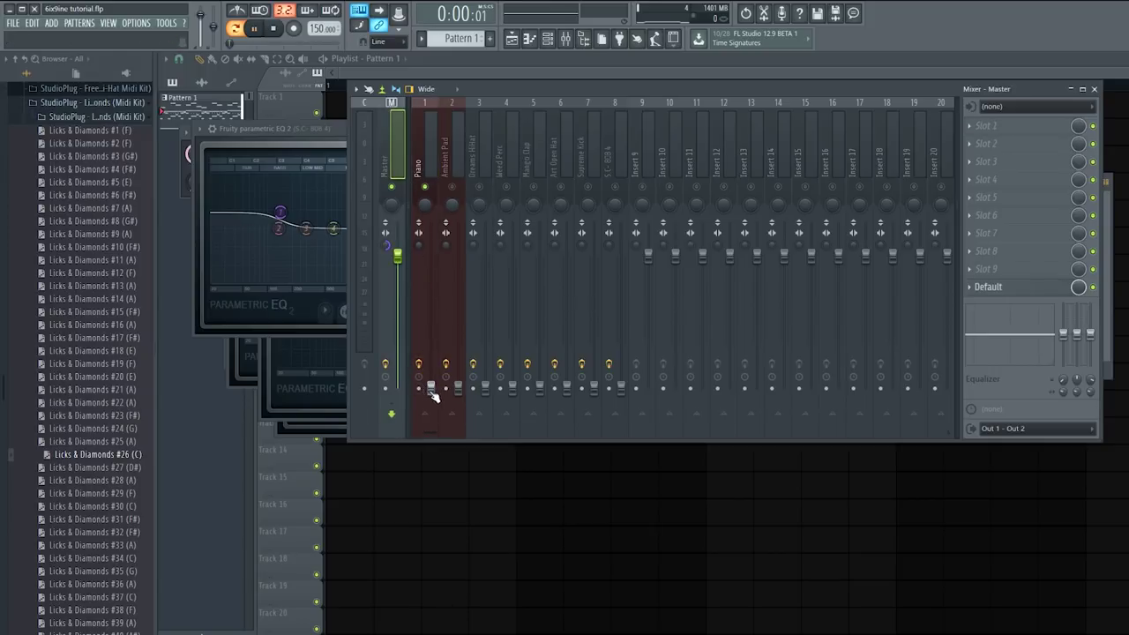
drag(431, 388, 431, 379)
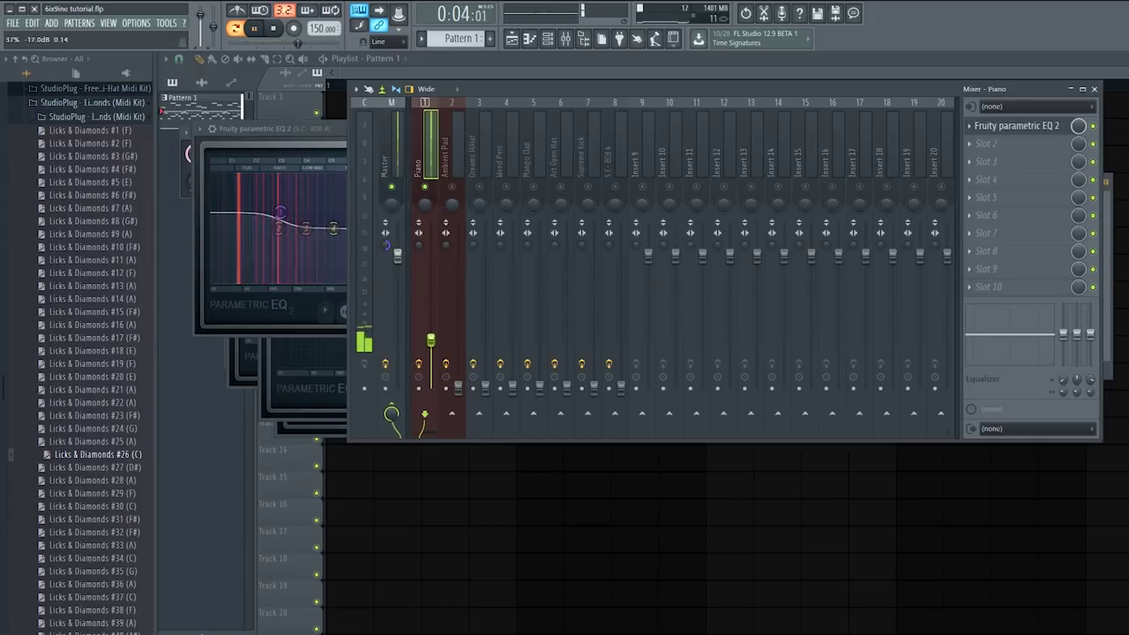
Step: Unmute every mixer track and raise Ambient Pad to about -8.6 dB, plus the Dreams HiHat, Weed Perc and Mango Clap volumes
drag(458, 386, 458, 376)
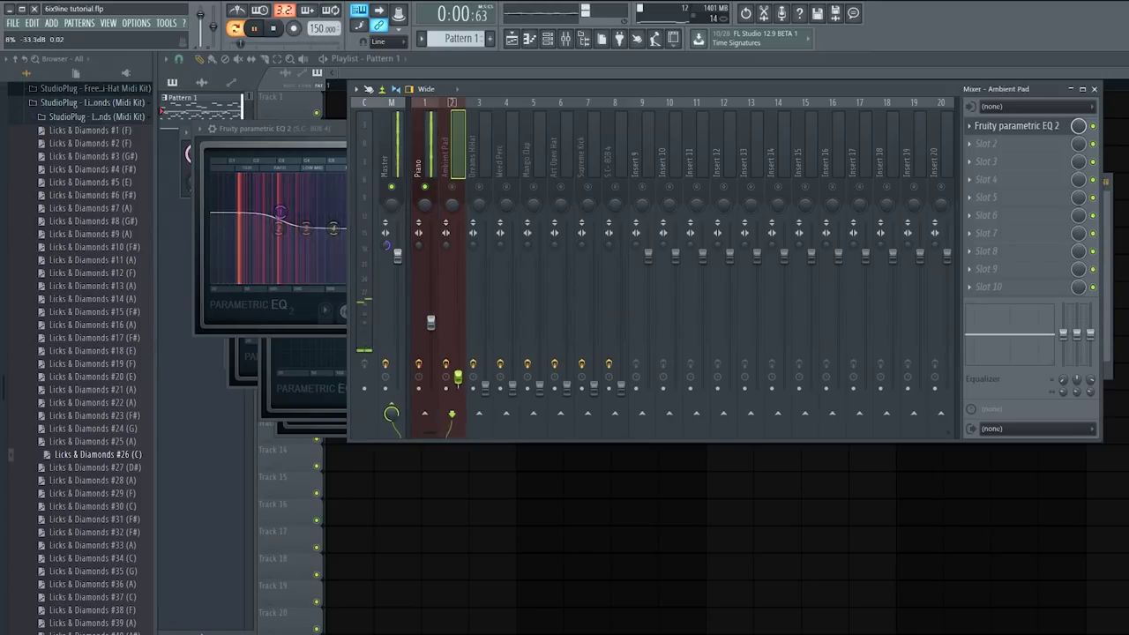
right_click(427, 188)
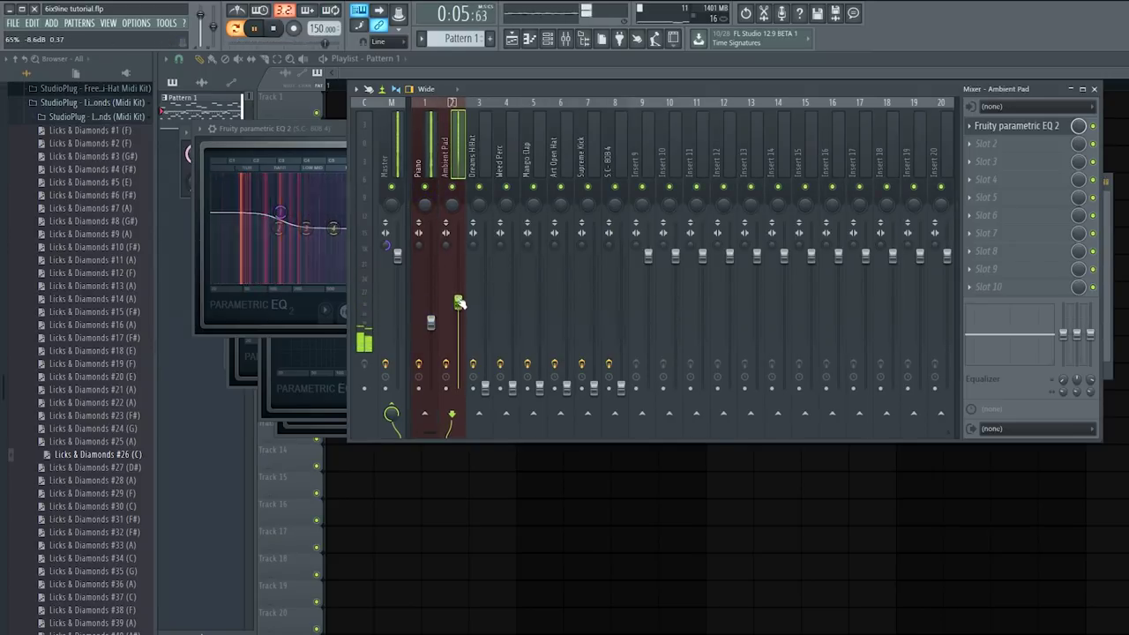
drag(485, 387, 485, 380)
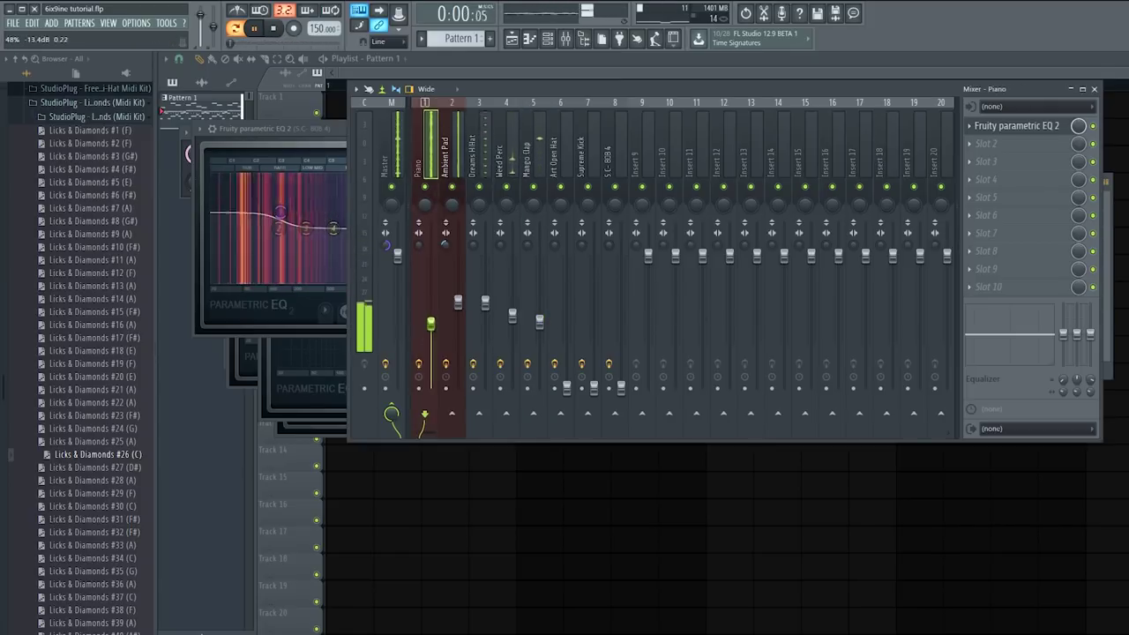
click(458, 304)
Step: Raise the Art Open Hat and Supreme Kick volumes partway and the S.C- 808 4 volume slightly to balance the mix
click(588, 232)
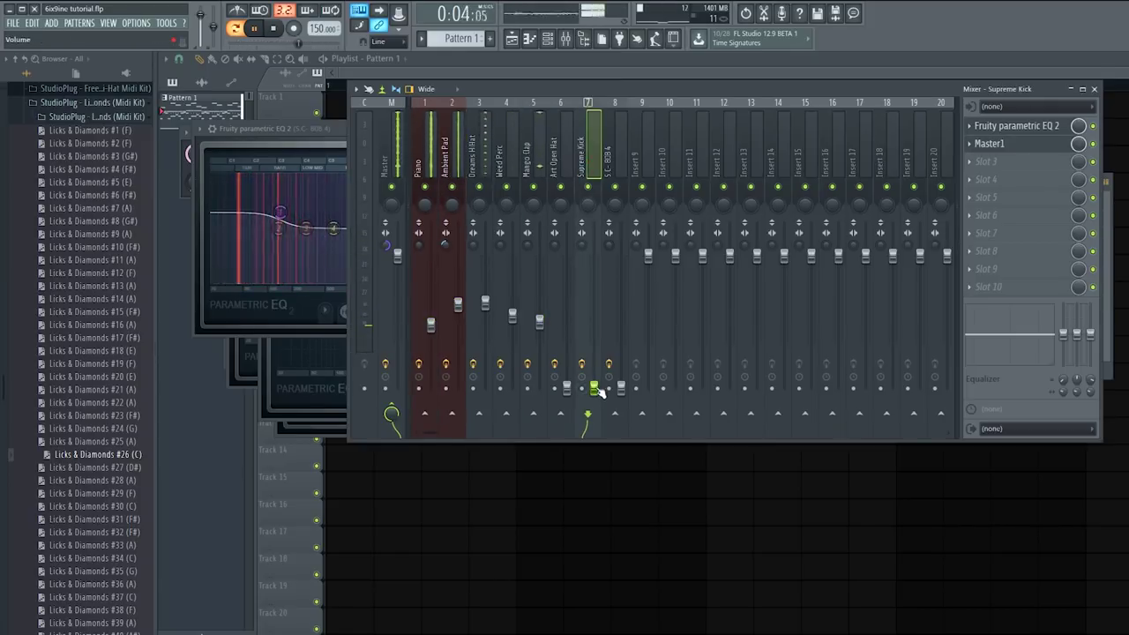
click(567, 370)
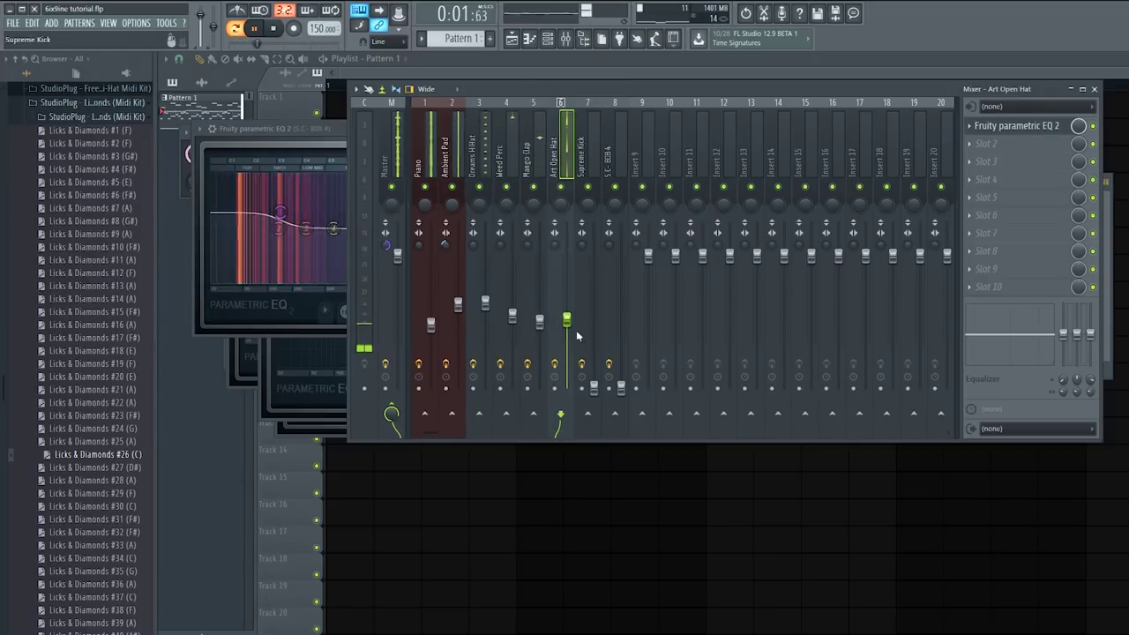
drag(596, 389, 593, 326)
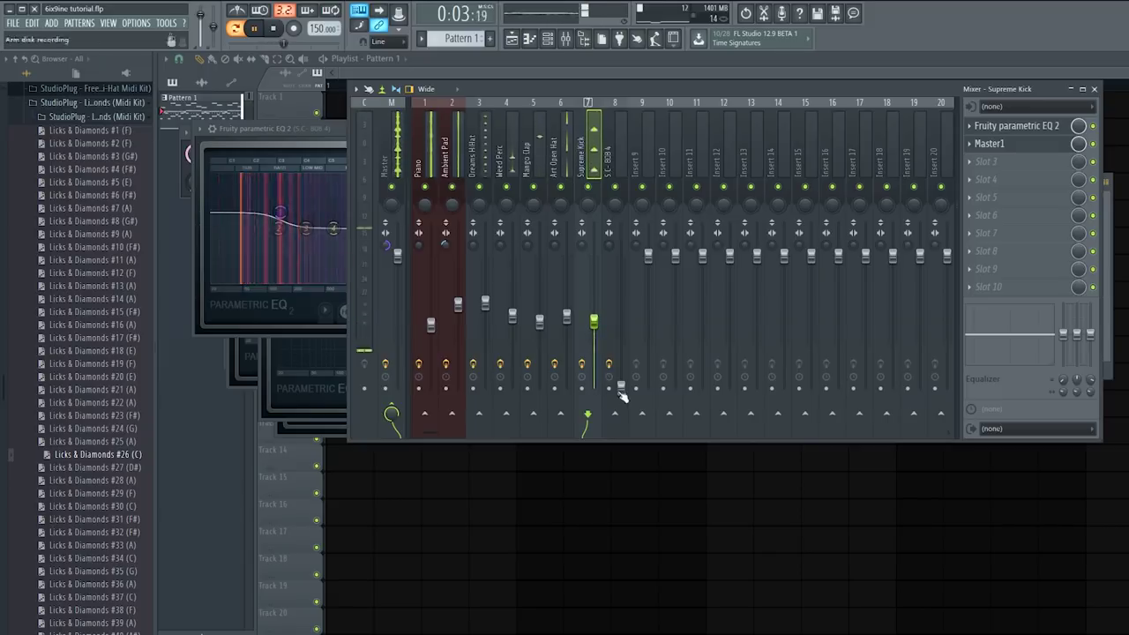
drag(621, 388, 621, 375)
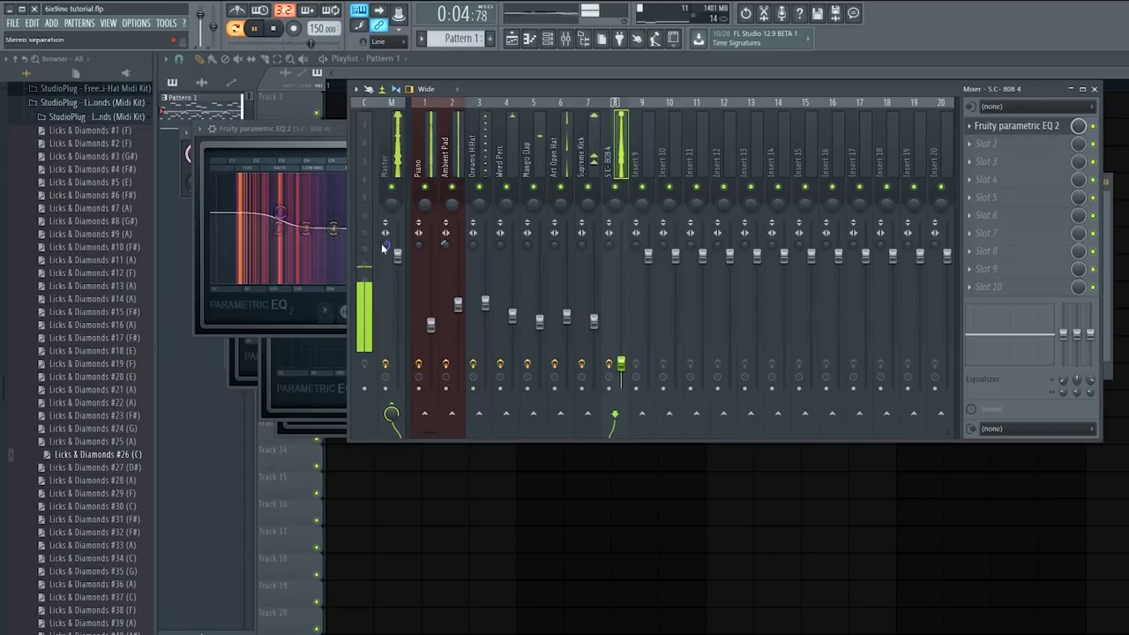
Step: Open the Maximus plugin in slot 10 of the Master track and load the mastering preset Master aid 1
click(393, 164)
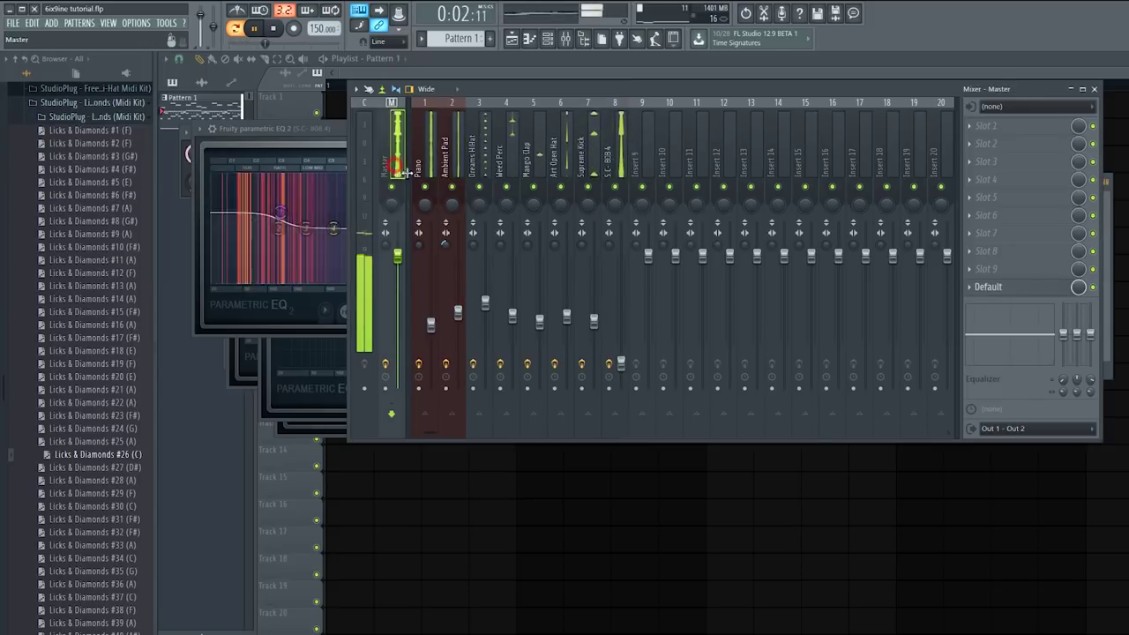
click(987, 295)
drag(687, 402, 613, 211)
right_click(731, 199)
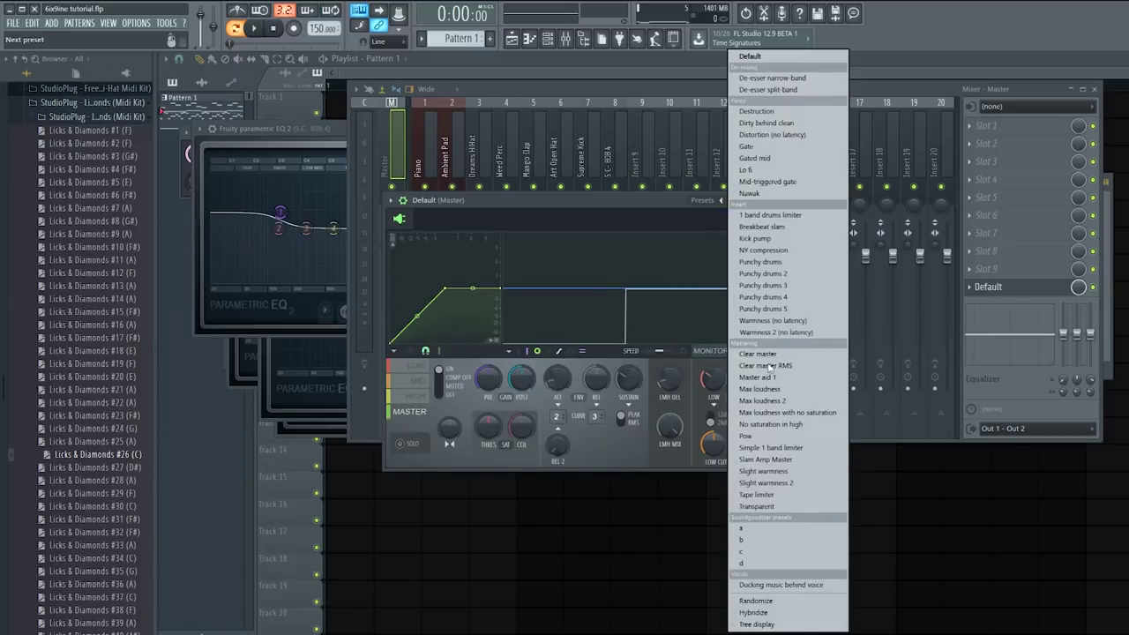
click(759, 376)
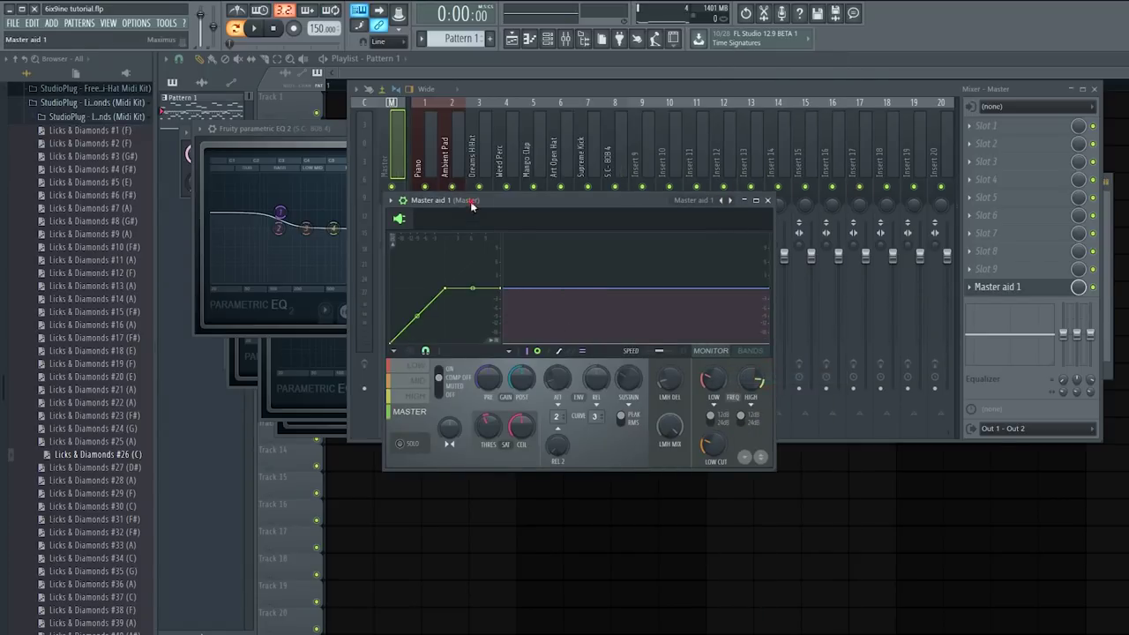
Step: Play the beat, set the Maximus master post gain to about 6.6 dB and return to the empty playlist
drag(472, 206, 428, 144)
key(space)
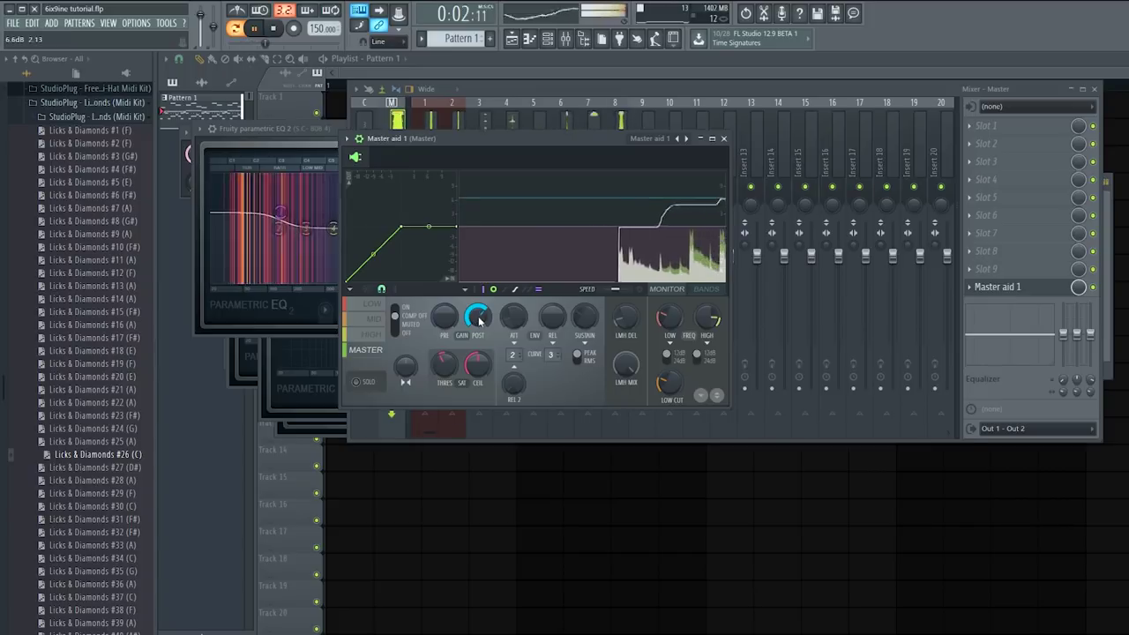
click(463, 125)
click(518, 68)
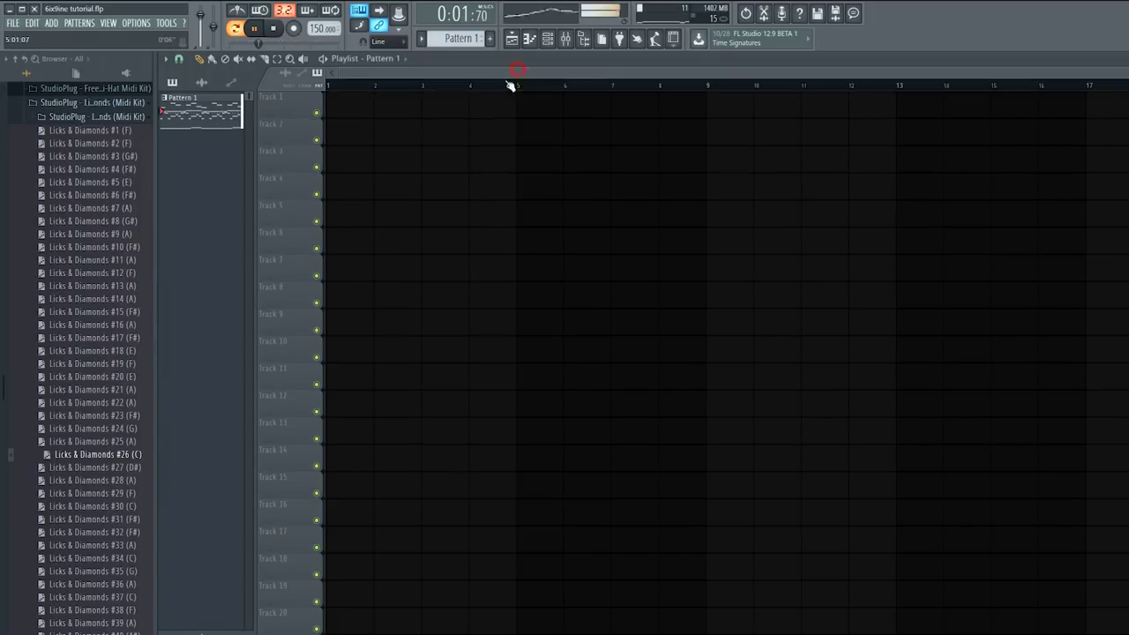
Step: In the S.C- 808 4 piano roll, move the first D#5 note of bars 2 and 4 down to D5
click(548, 41)
click(586, 348)
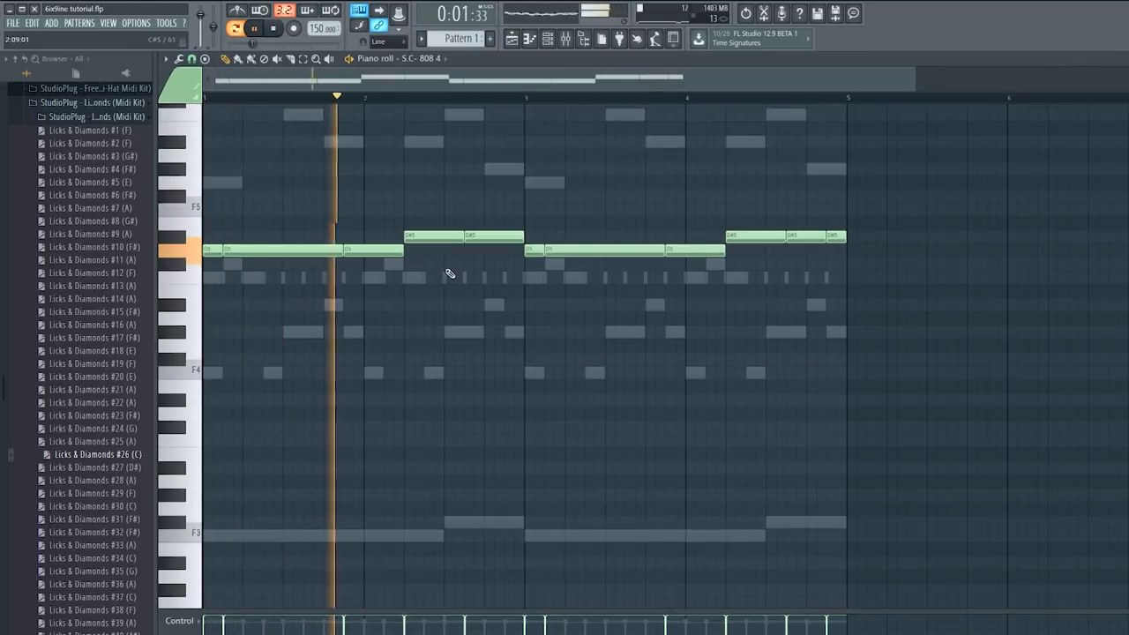
key(space)
drag(436, 252, 433, 252)
key(space)
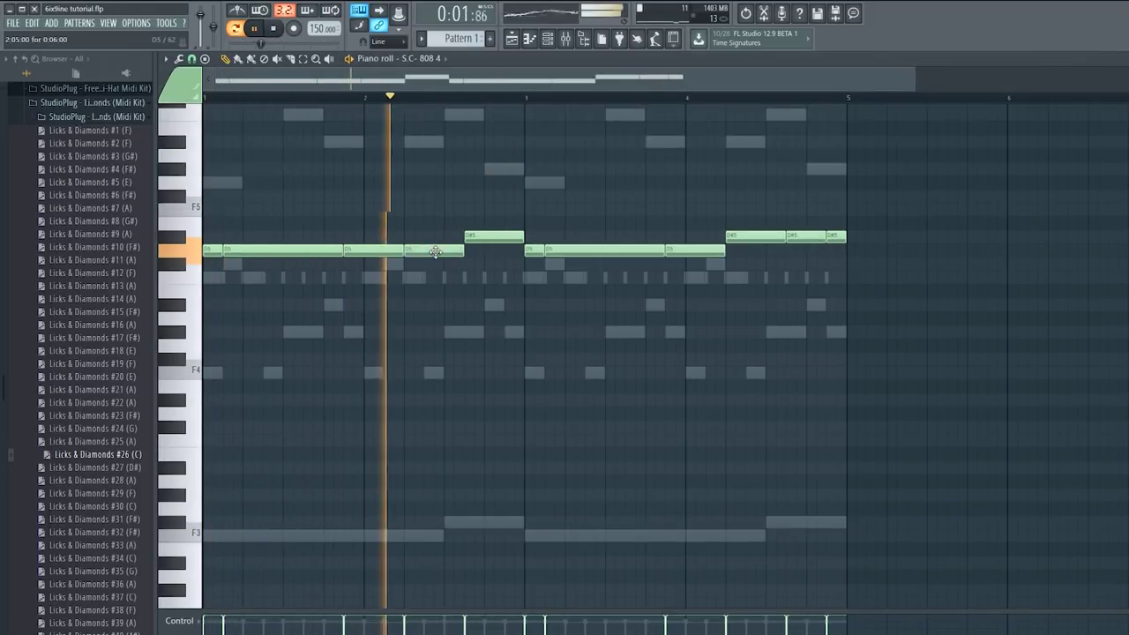
drag(750, 236, 750, 249)
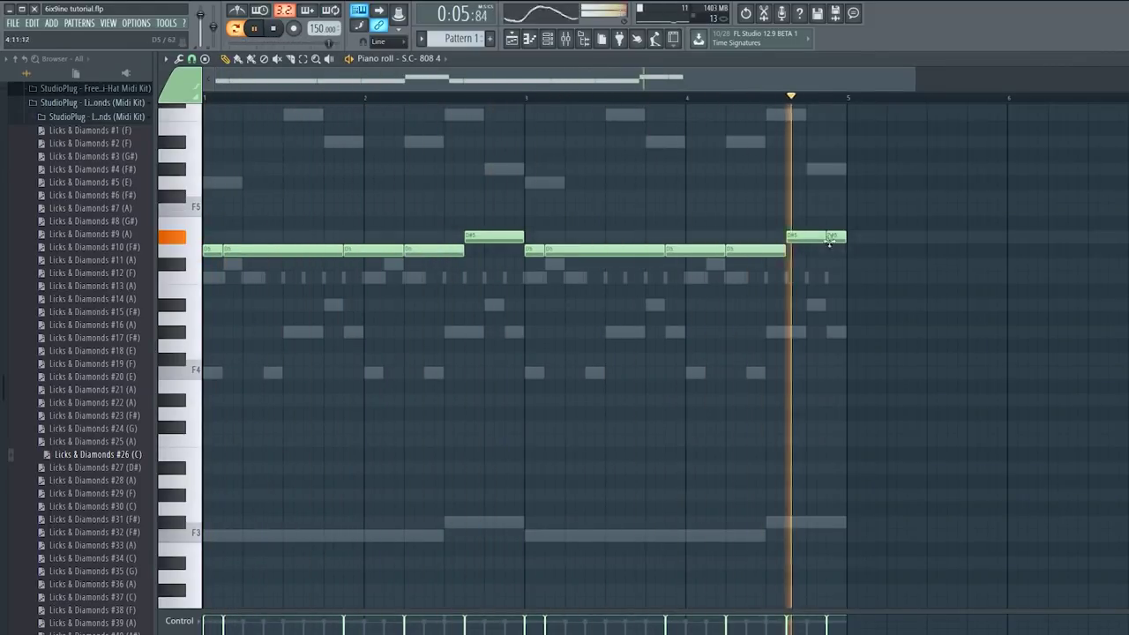
Step: In the S.C- 808 4 piano roll, move bar 4's last D#5 note to C5 and add a short C5 note just before it
drag(836, 239, 838, 281)
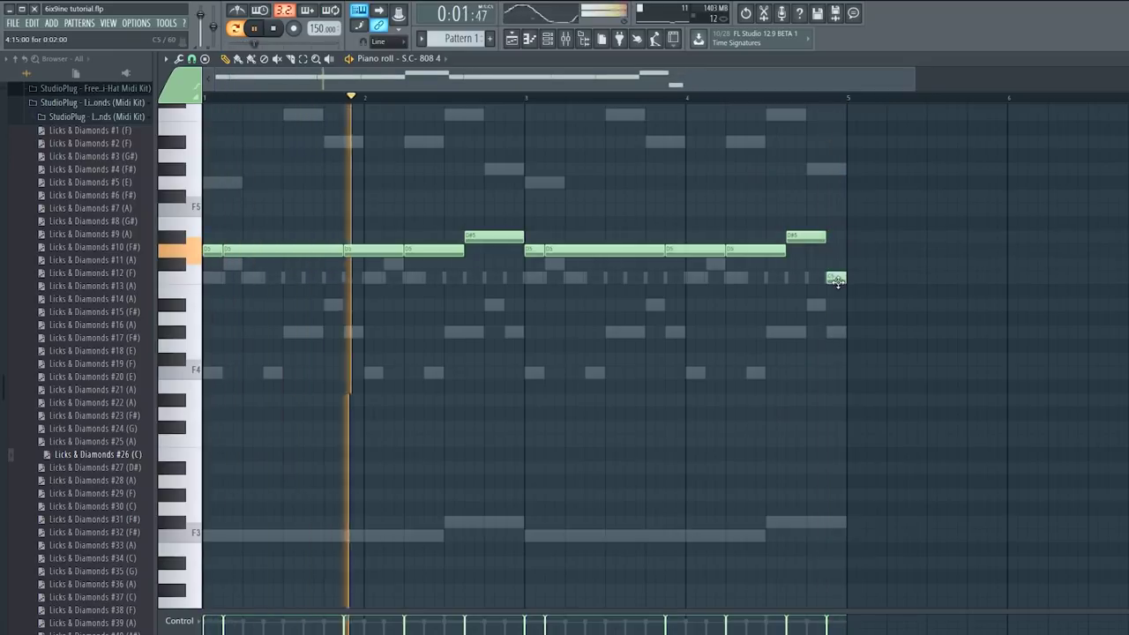
click(549, 40)
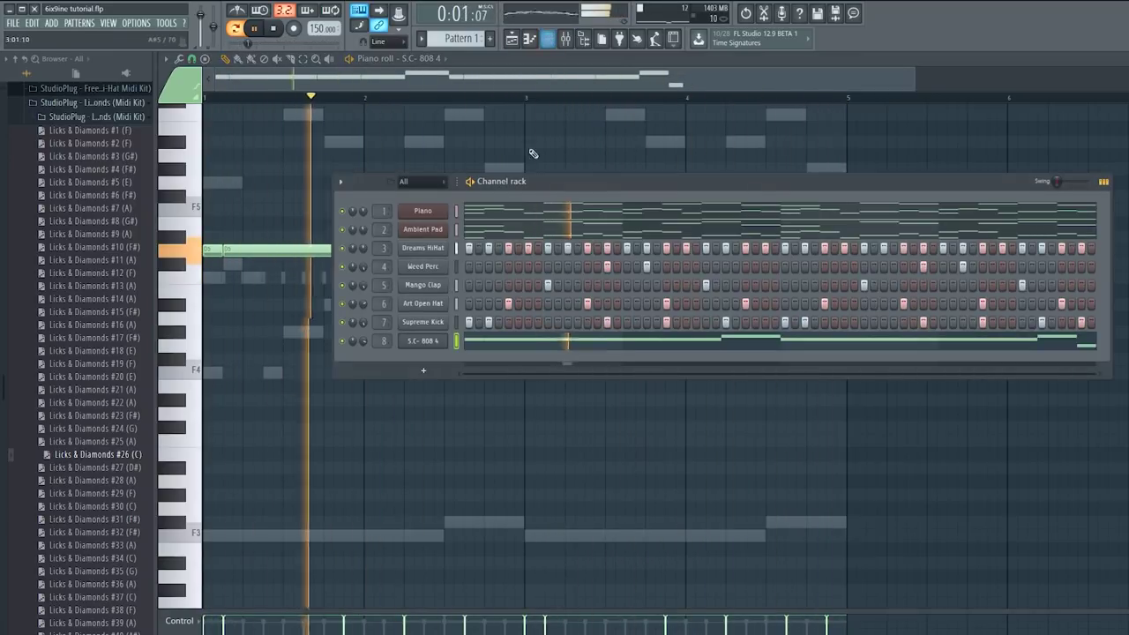
drag(565, 182, 494, 185)
click(548, 39)
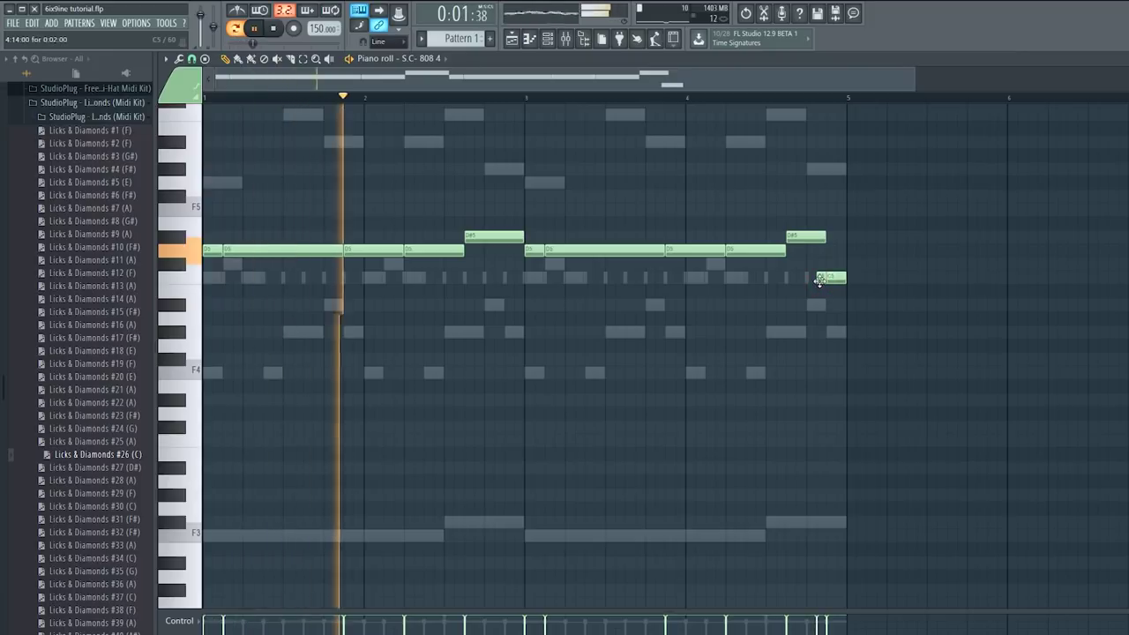
Step: In the Supreme Kick piano roll, add an extra C5 hit just before the last kick of bar 4
key(F6)
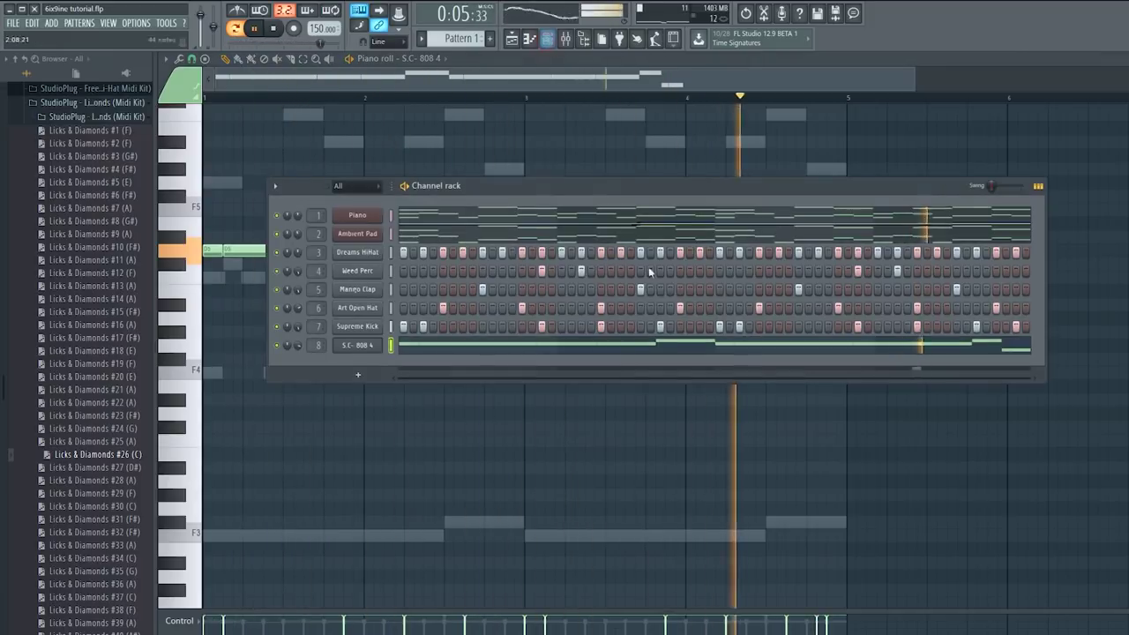
right_click(379, 326)
click(406, 330)
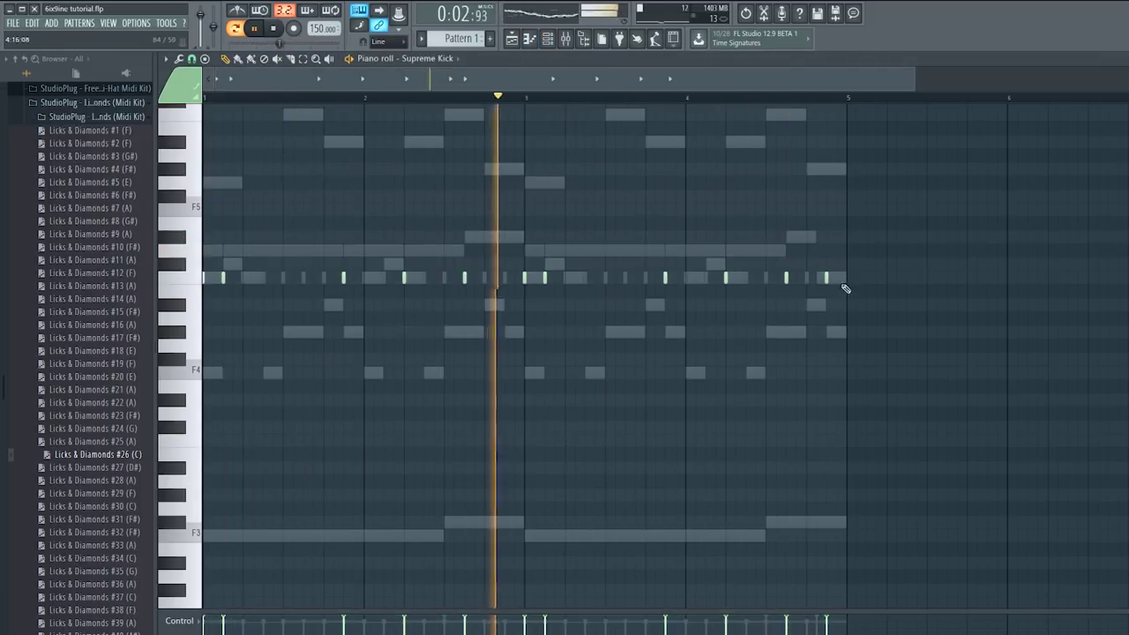
double_click(820, 281)
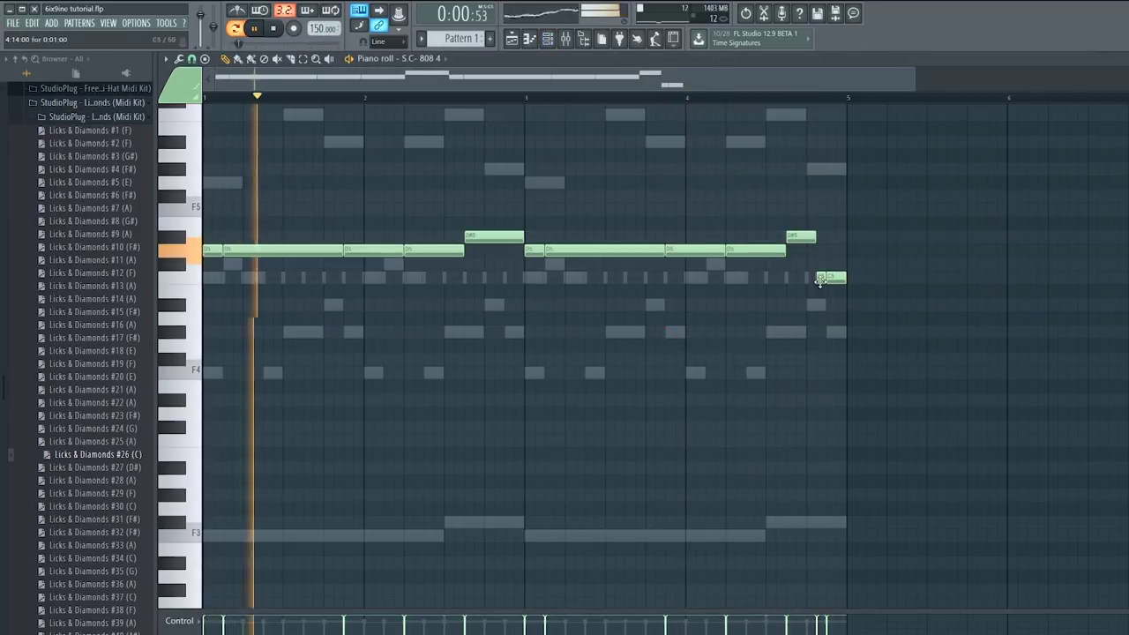
Step: Raise the short 808 note near the end of bar 4 to D#5, play the end of the pattern and stop playback
drag(820, 280, 818, 237)
click(765, 97)
key(space)
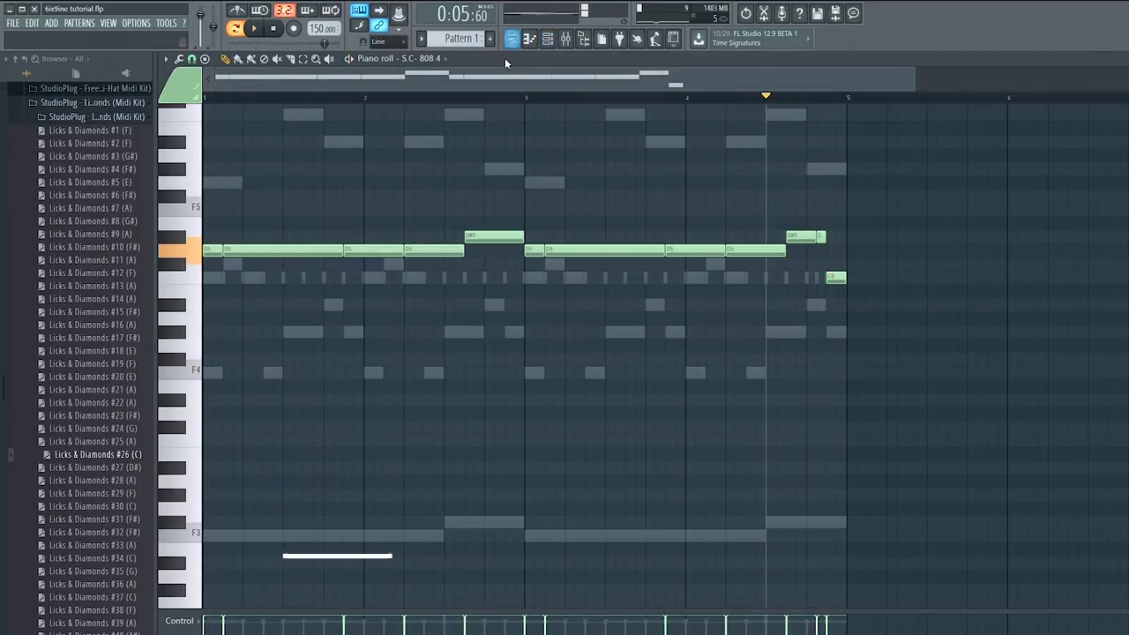
Step: Bring up the channel rack over the empty playlist and reposition it
click(547, 39)
click(549, 42)
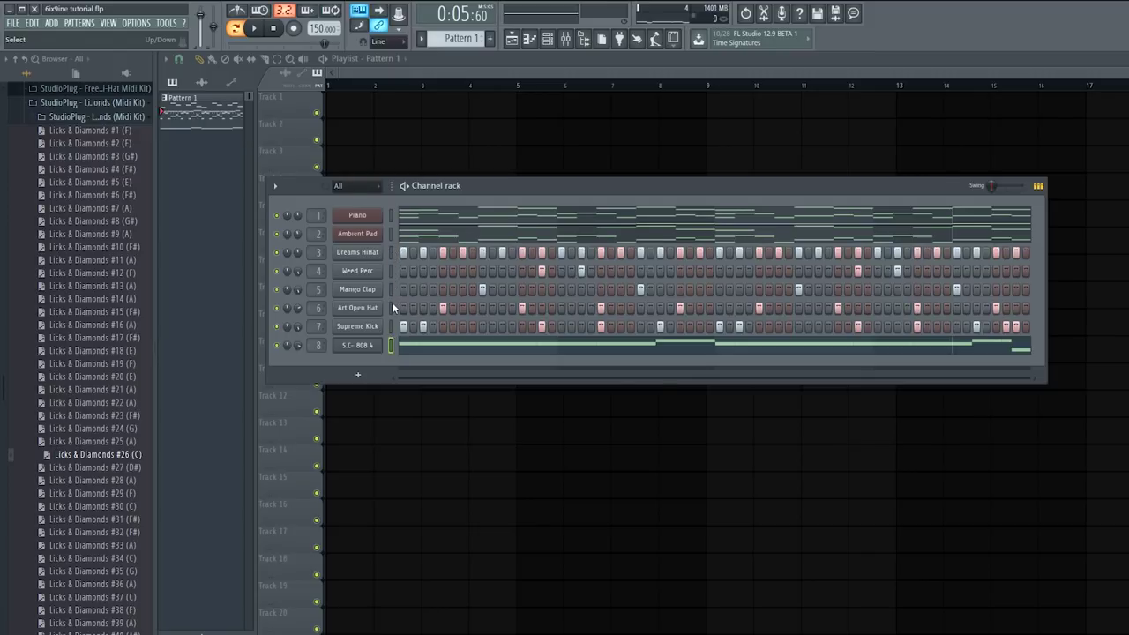
click(372, 72)
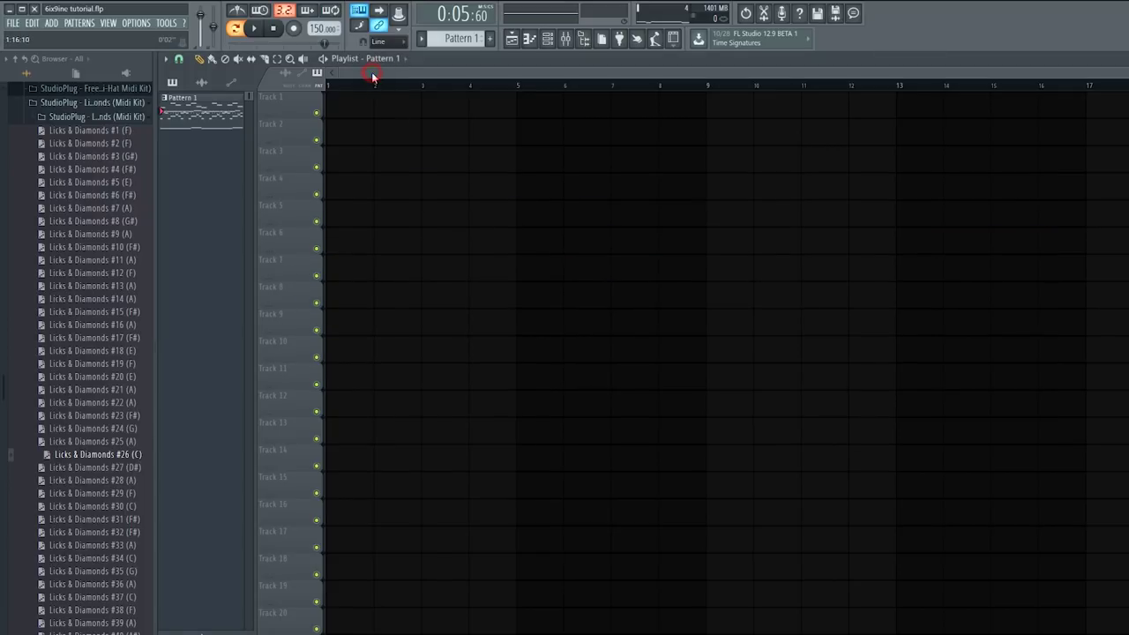
click(545, 41)
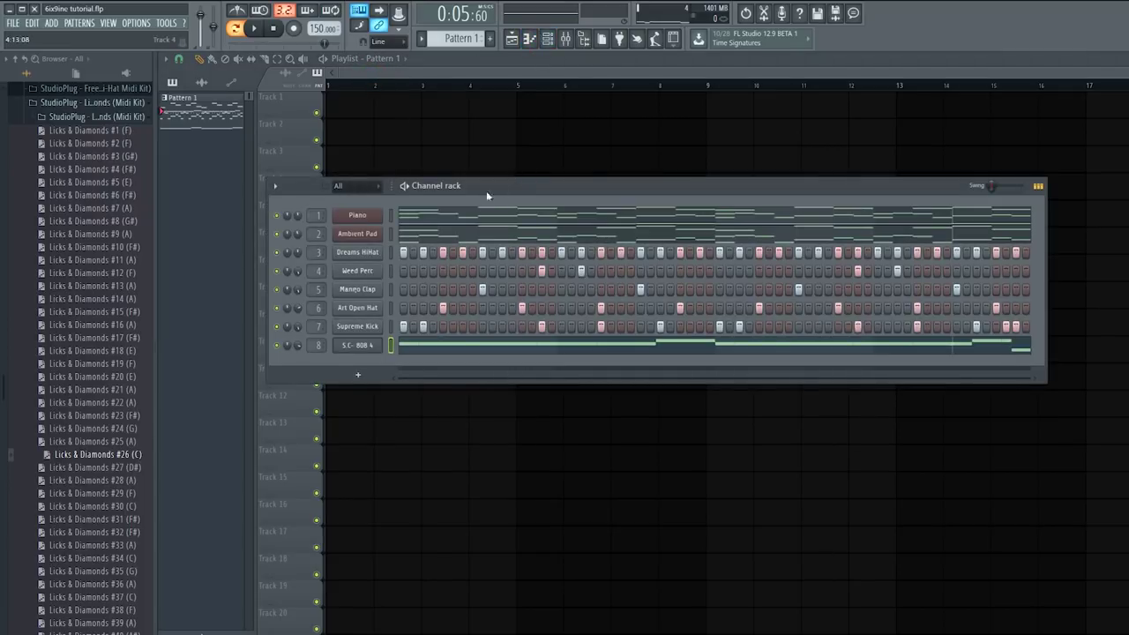
drag(488, 187, 608, 144)
Step: Open and close the Piano channel's ElectraX window, and collapse the browser's expanded folders
click(509, 177)
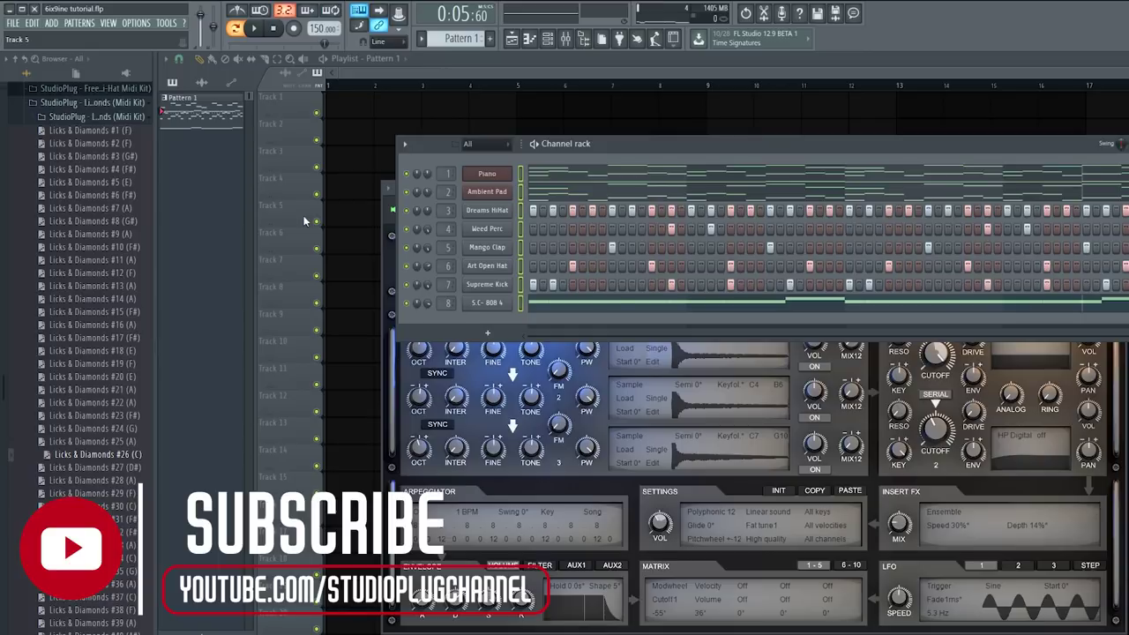
click(15, 60)
drag(622, 152, 597, 149)
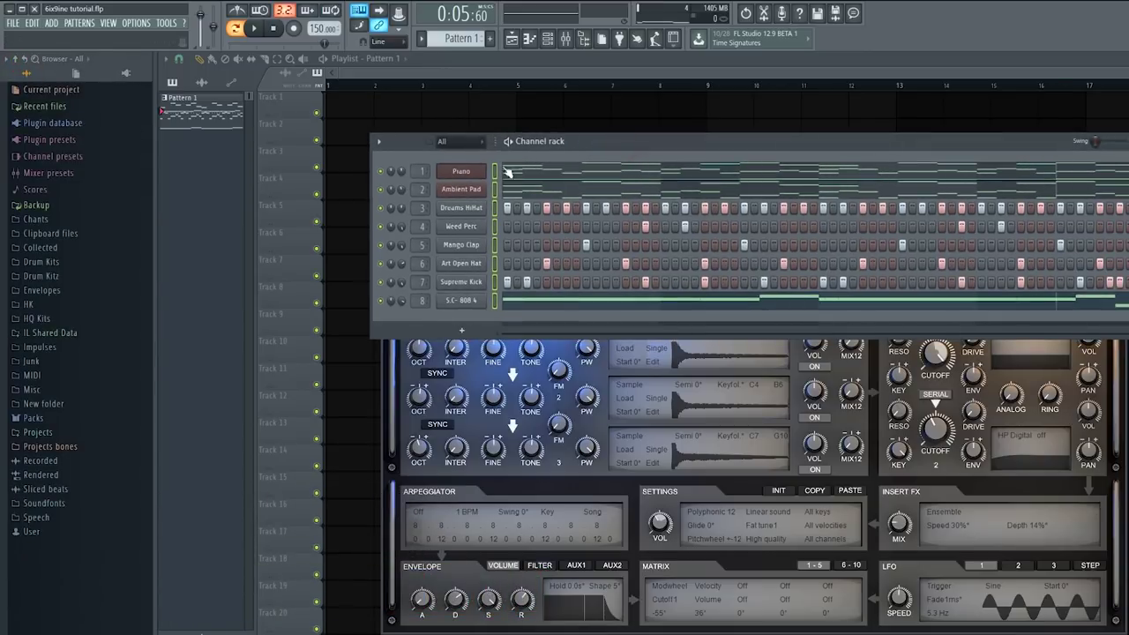
click(480, 176)
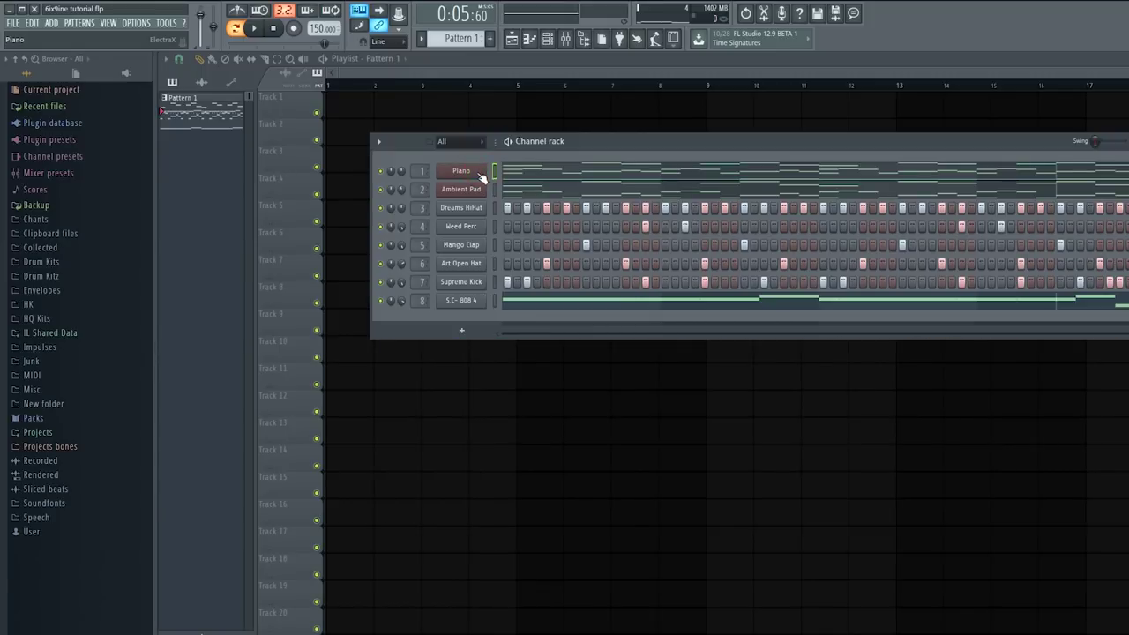
drag(599, 156, 584, 152)
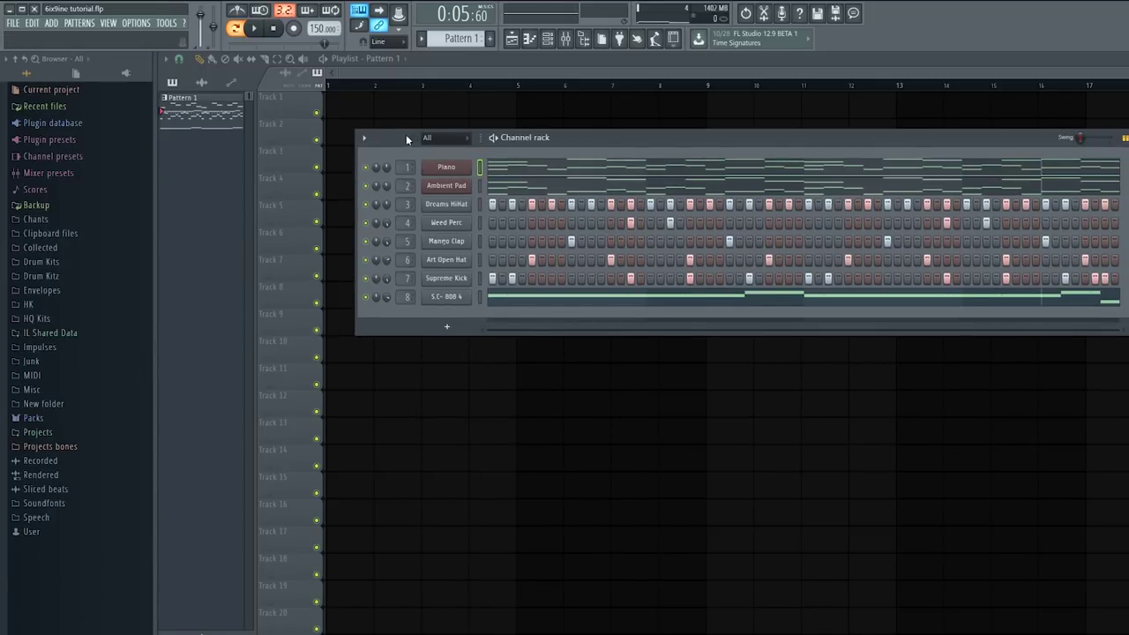
drag(392, 142, 382, 158)
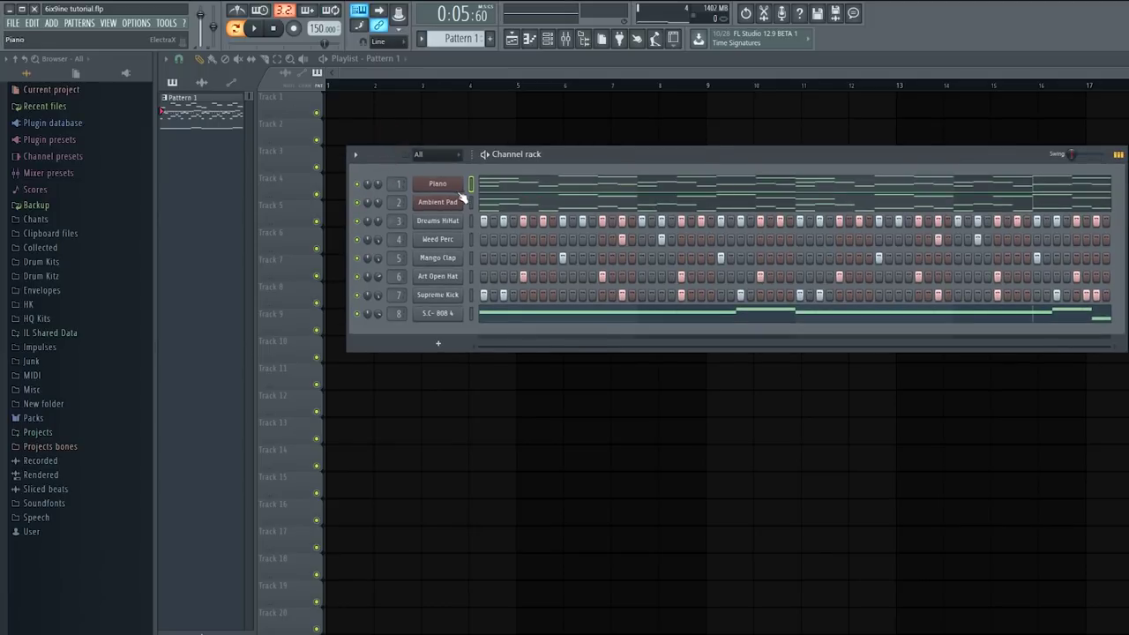
Step: Select all eight channels and color them with a gradient from magenta on Piano to teal on S.C- 808 4
click(355, 154)
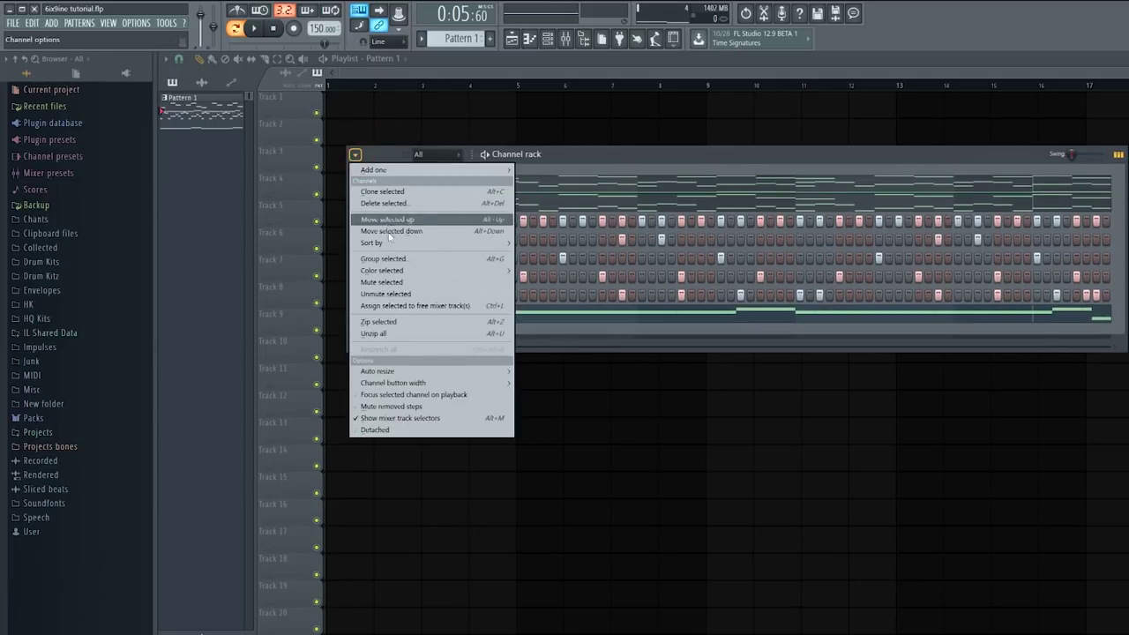
mouse_move(445, 276)
click(529, 274)
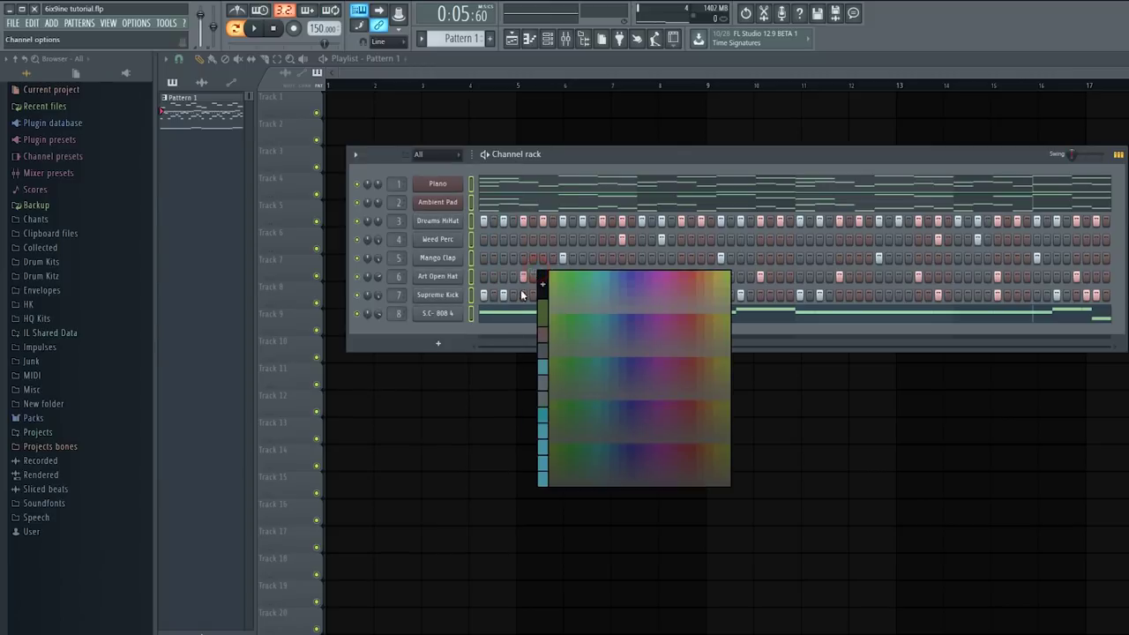
click(652, 275)
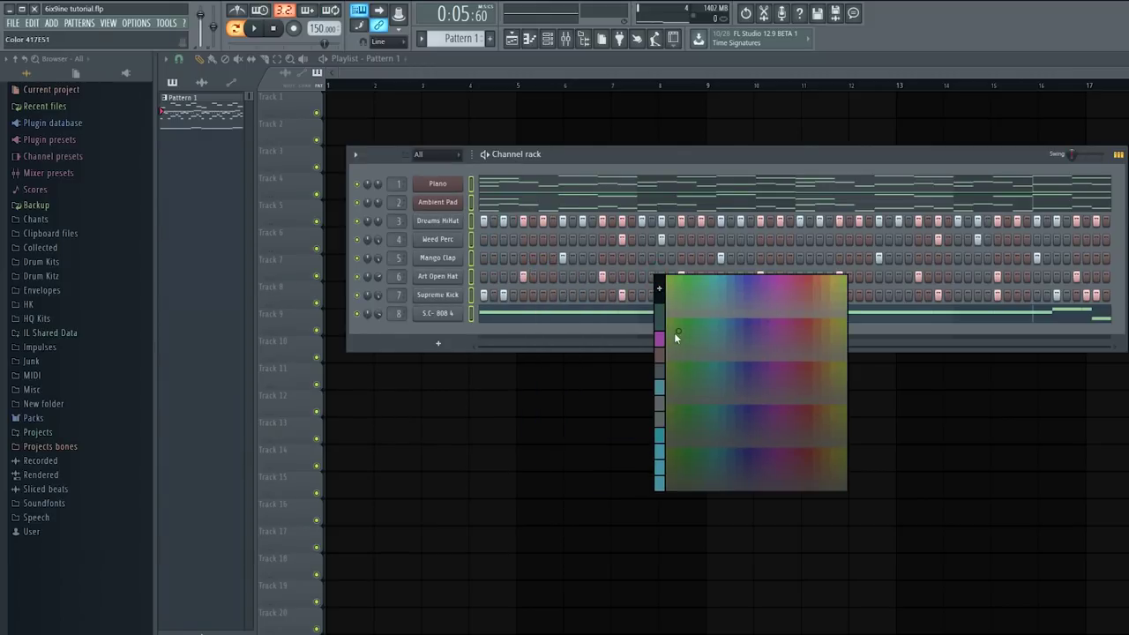
click(663, 413)
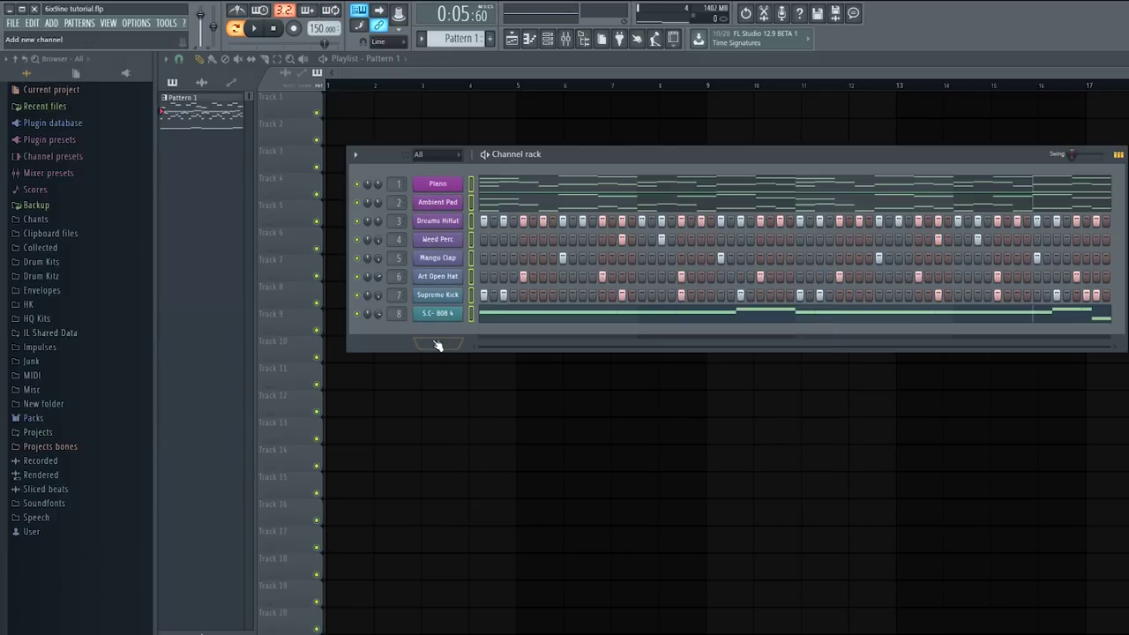
drag(557, 162, 554, 159)
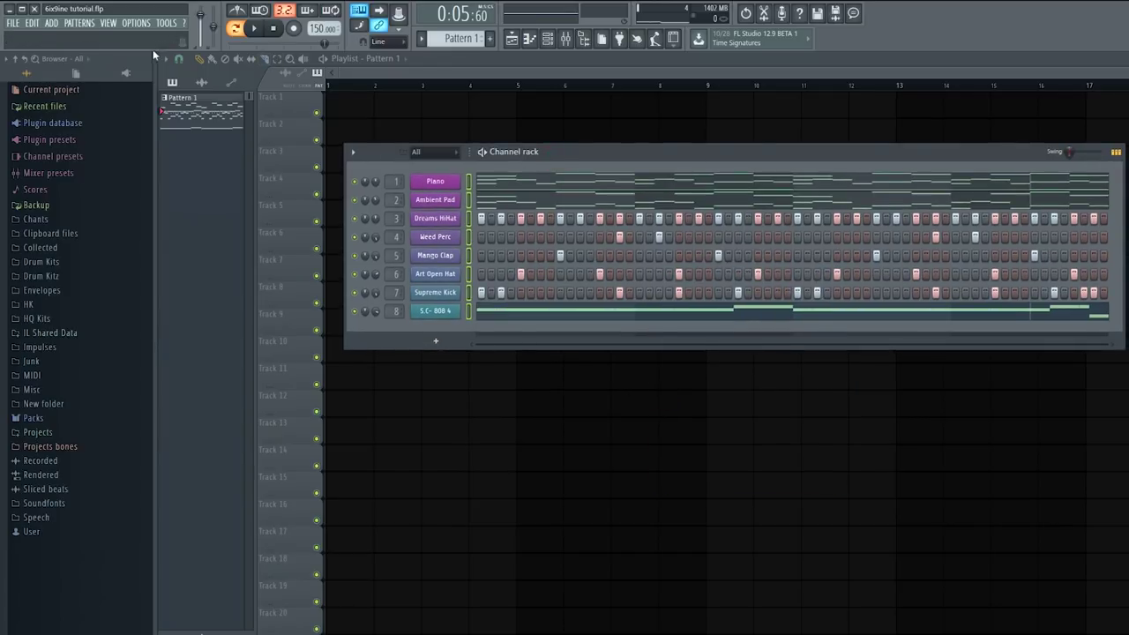
Step: Split Pattern 1 by channel into separate patterns and hide the channel rack
click(421, 38)
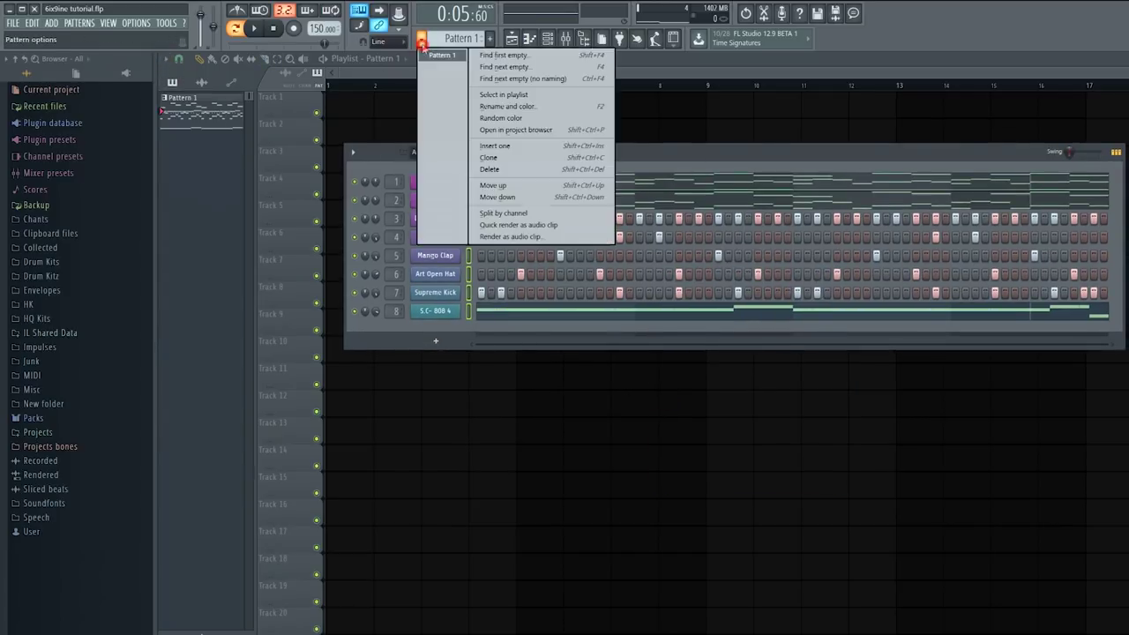
click(527, 213)
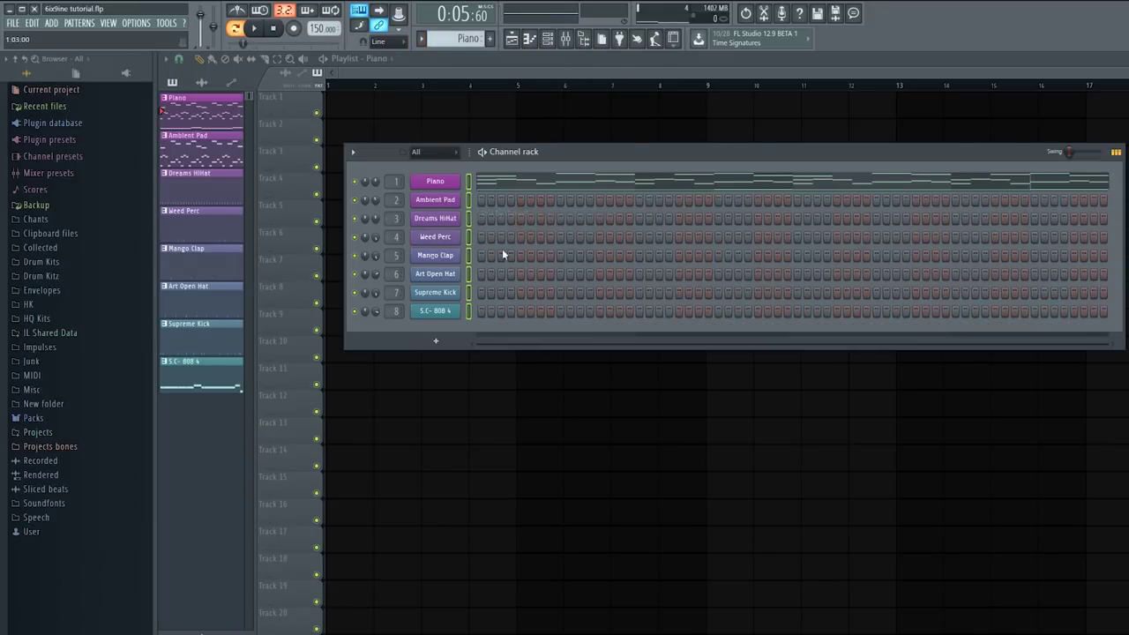
key(F6)
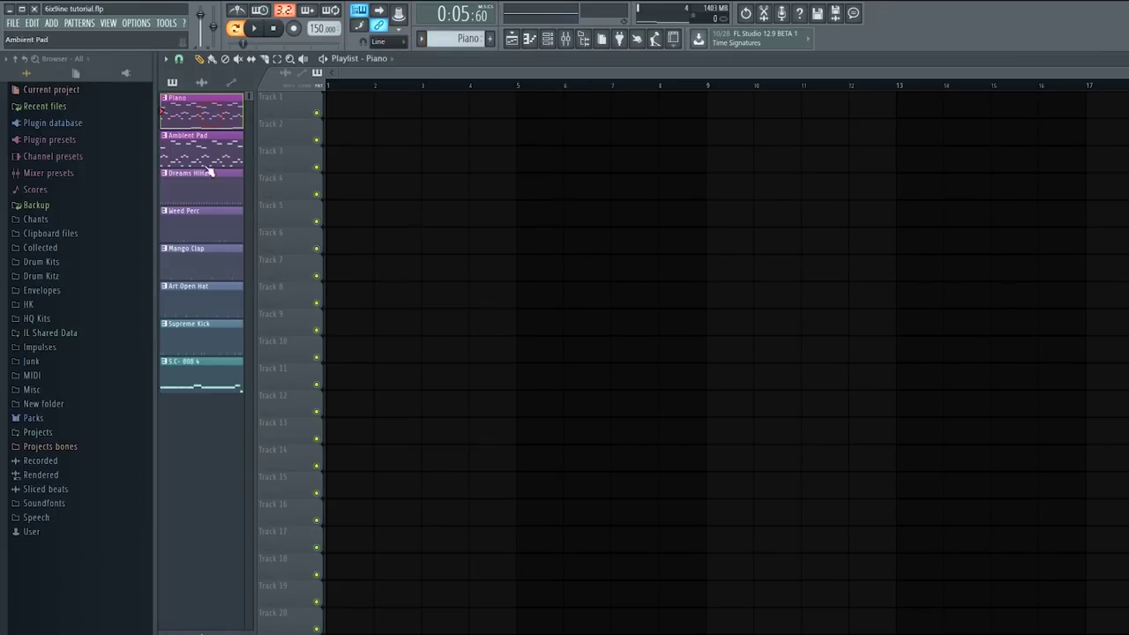
Step: Place all eight split patterns on playlist tracks 1 to 8 at bar 1, and move all except Piano to bar 5
click(193, 382)
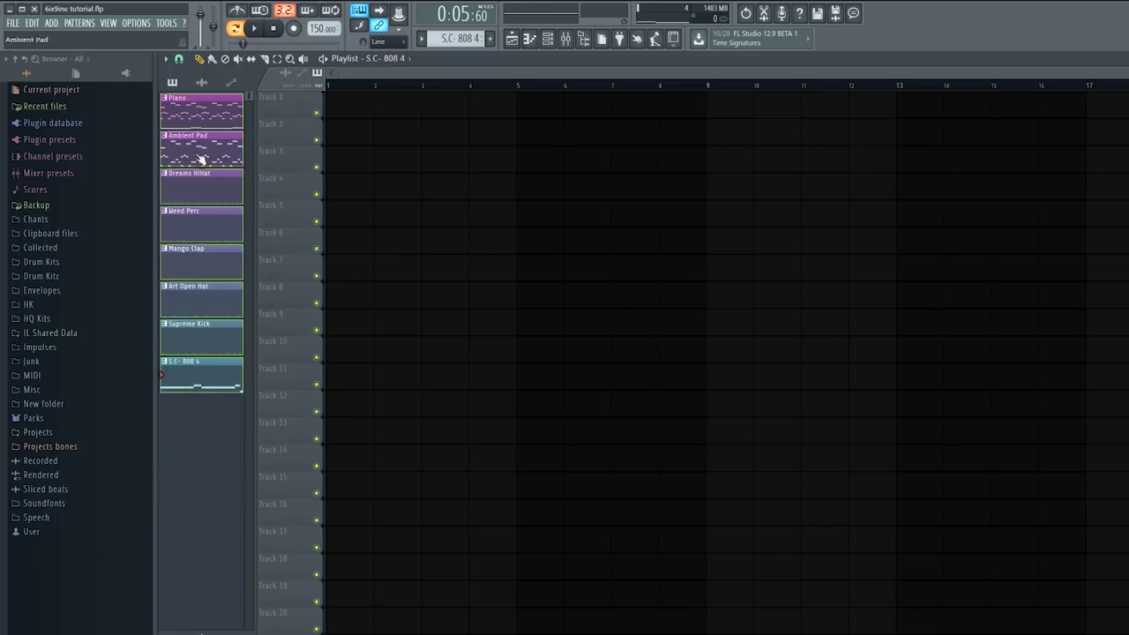
drag(225, 110, 378, 389)
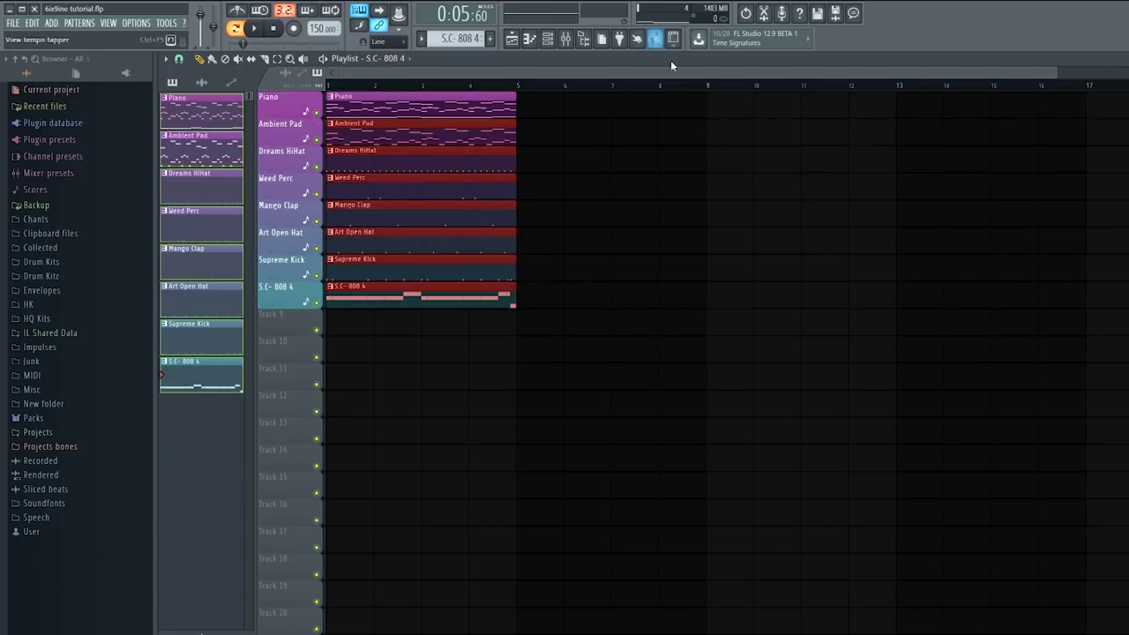
drag(450, 125, 651, 148)
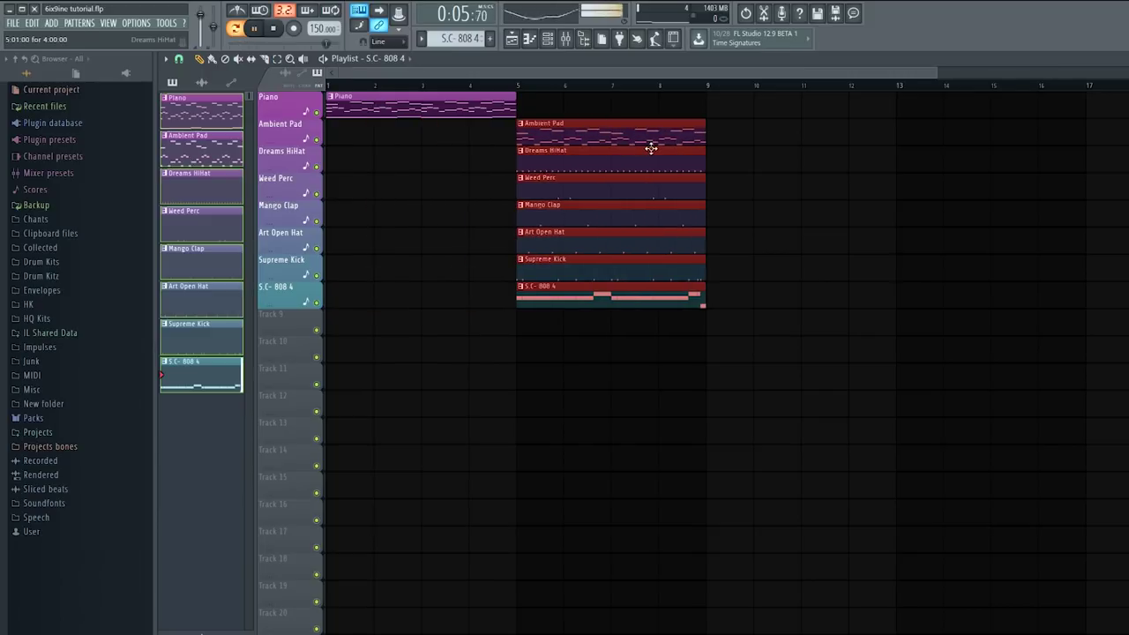
Step: While playing in song mode, move all clips except Piano to start at bar 9 and add a second Piano clip at bar 5
key(l)
key(space)
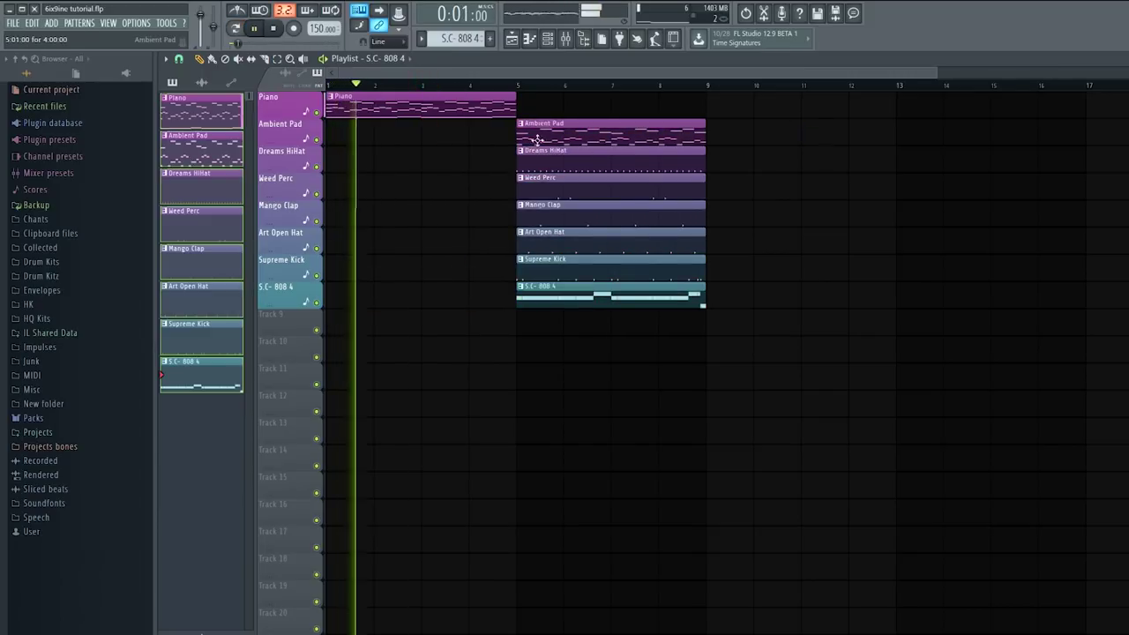
drag(635, 131, 873, 131)
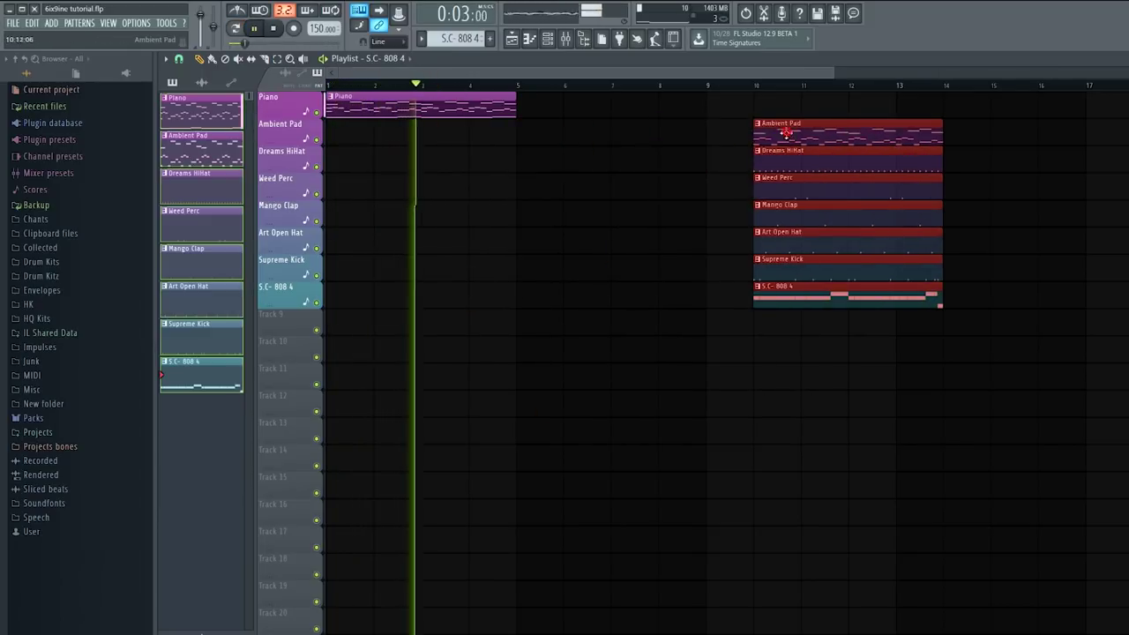
drag(785, 132, 739, 129)
drag(623, 106, 663, 109)
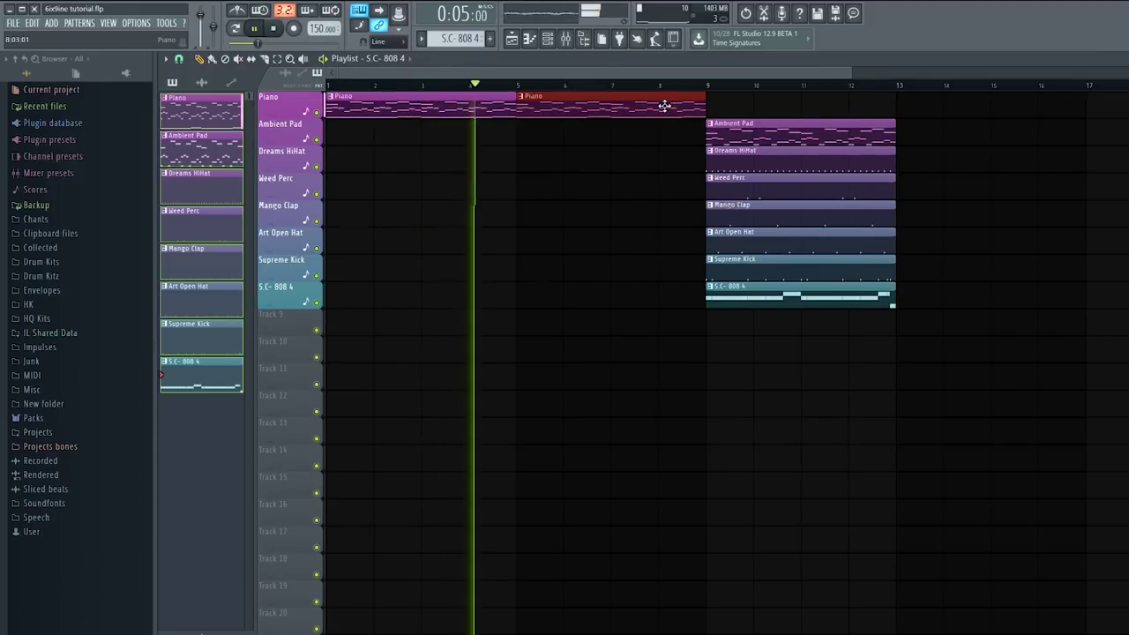
Step: Duplicate the Piano clip to bar 9 and the full eight-track block from bar 9 to bars 13 and 17
drag(851, 72, 1125, 90)
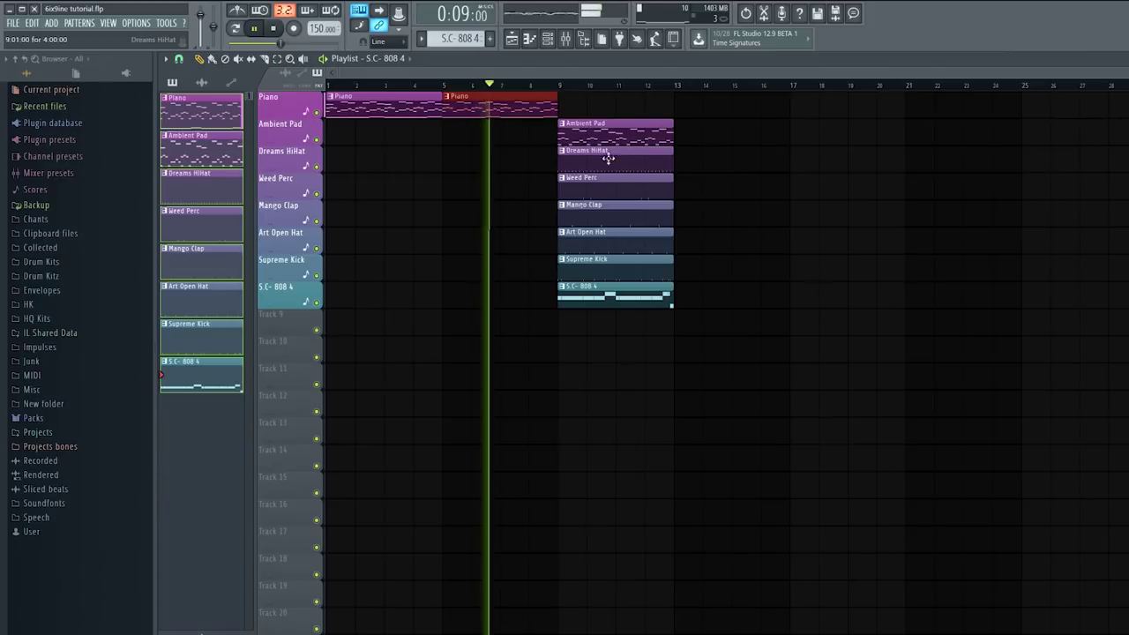
key(ctrl+b)
drag(573, 113, 665, 329)
key(ctrl+b)
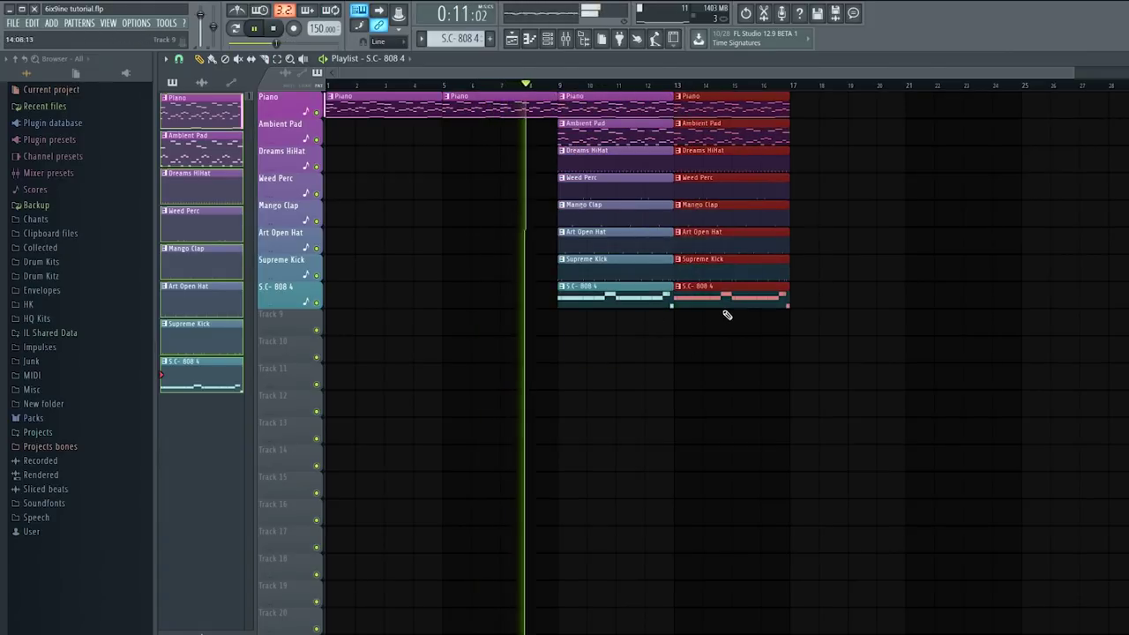
key(ctrl+b)
scroll(1002, 76, down, 1)
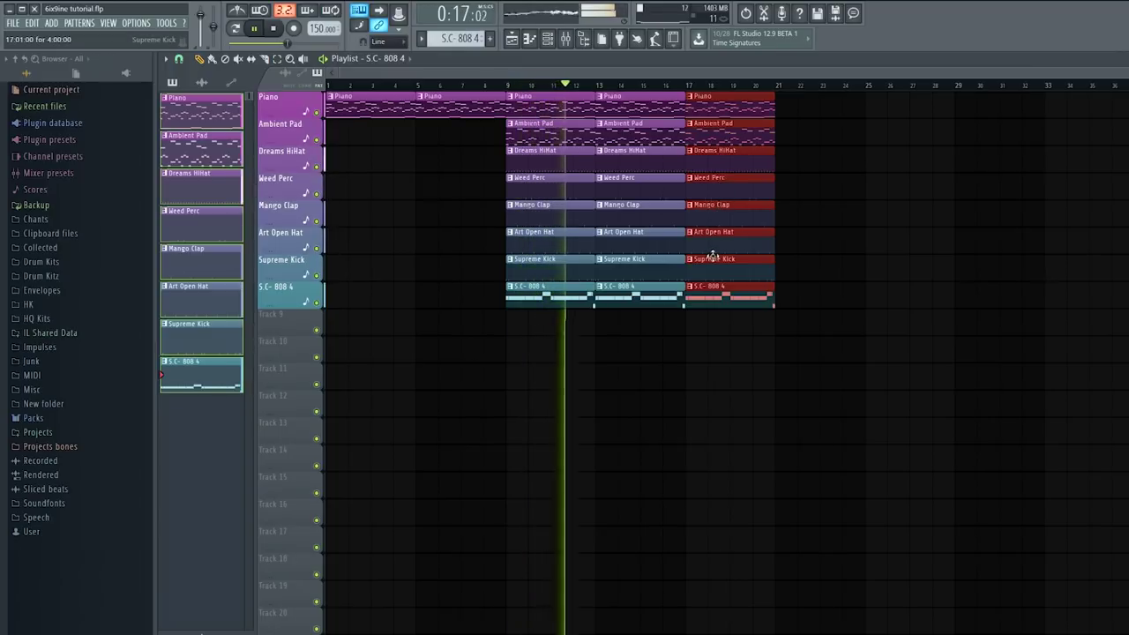
Step: Delete the S.C- 808 4, Ambient Pad and Dreams HiHat clips at bar 17 and duplicate the remaining clips to bar 21
right_click(725, 294)
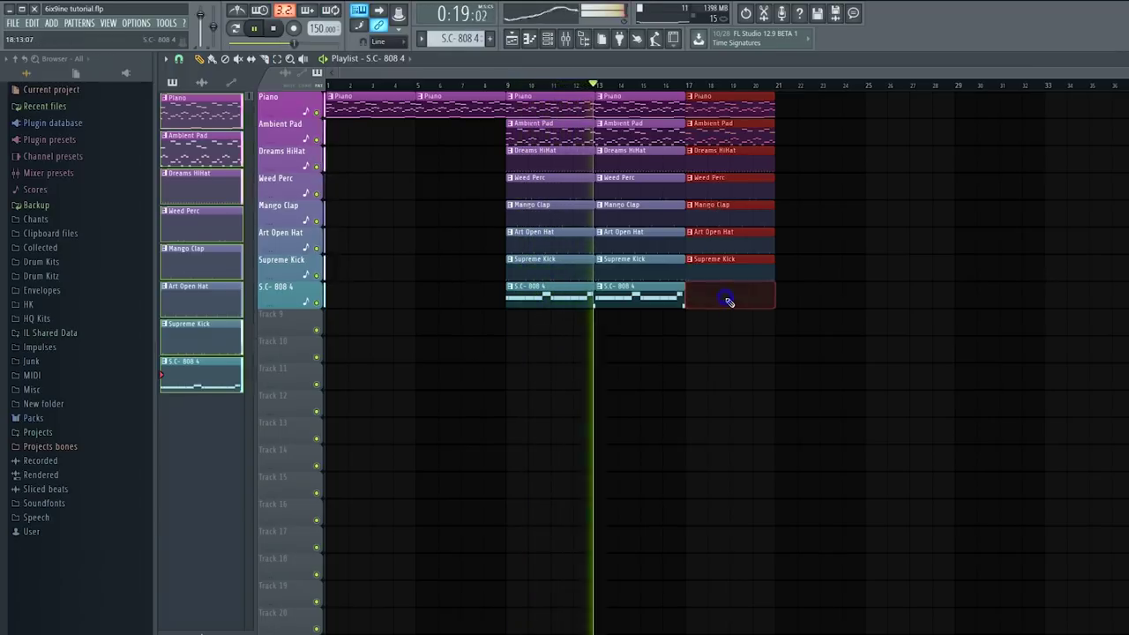
right_click(712, 132)
right_click(716, 148)
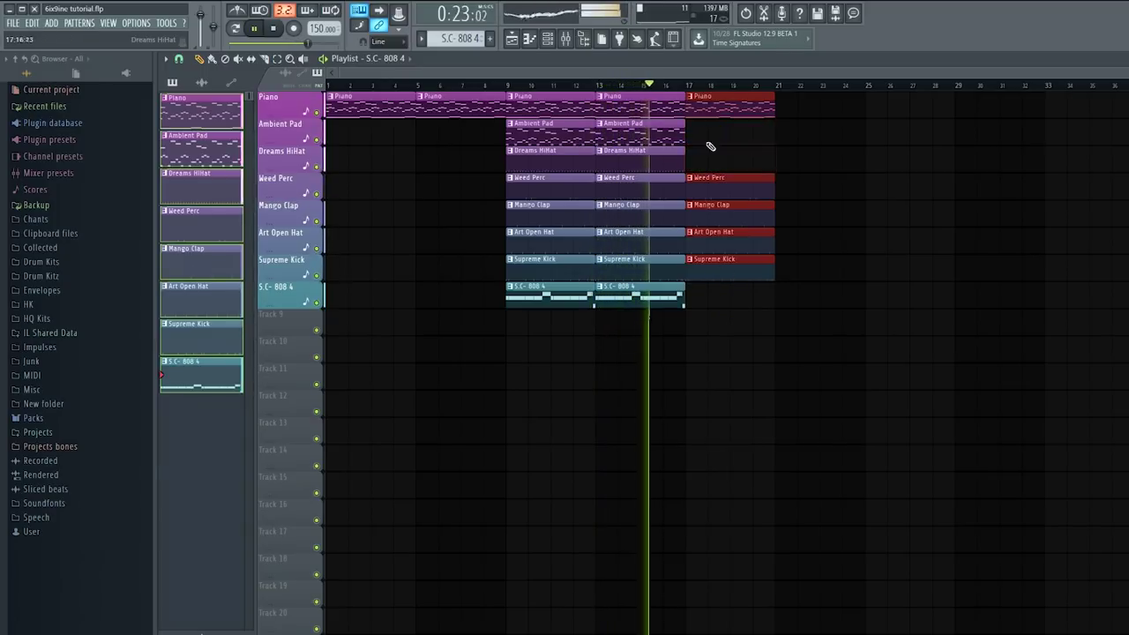
key(ctrl+b)
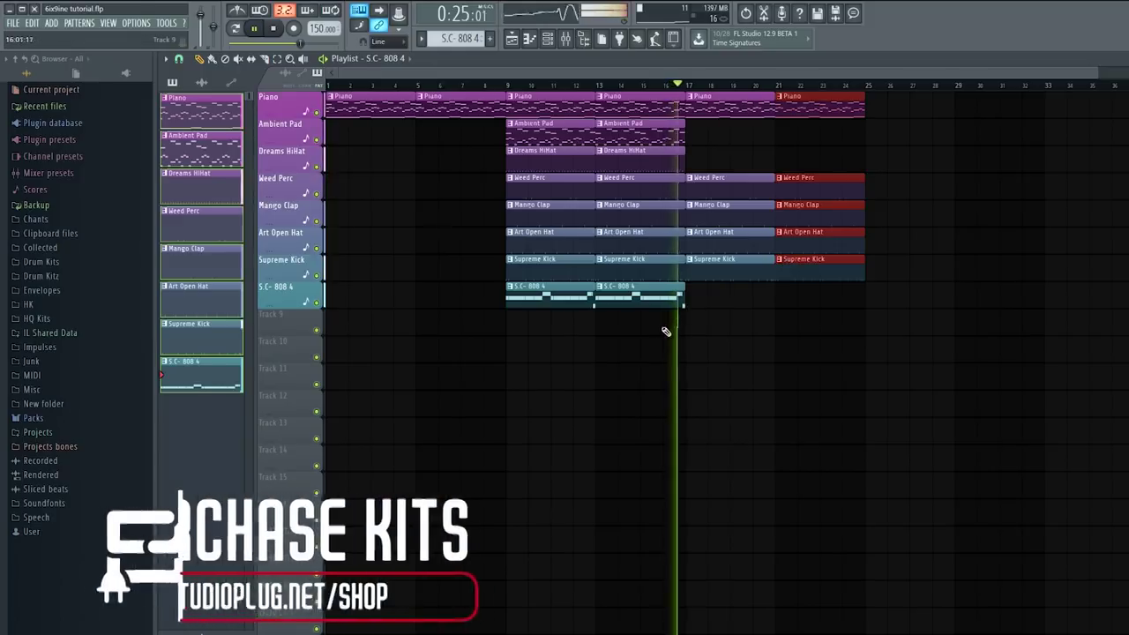
Step: Add a copy of the full eight-track block at bar 25, delete its S.C- 808 4 and Supreme Kick clips, and stop playback
drag(654, 335, 922, 108)
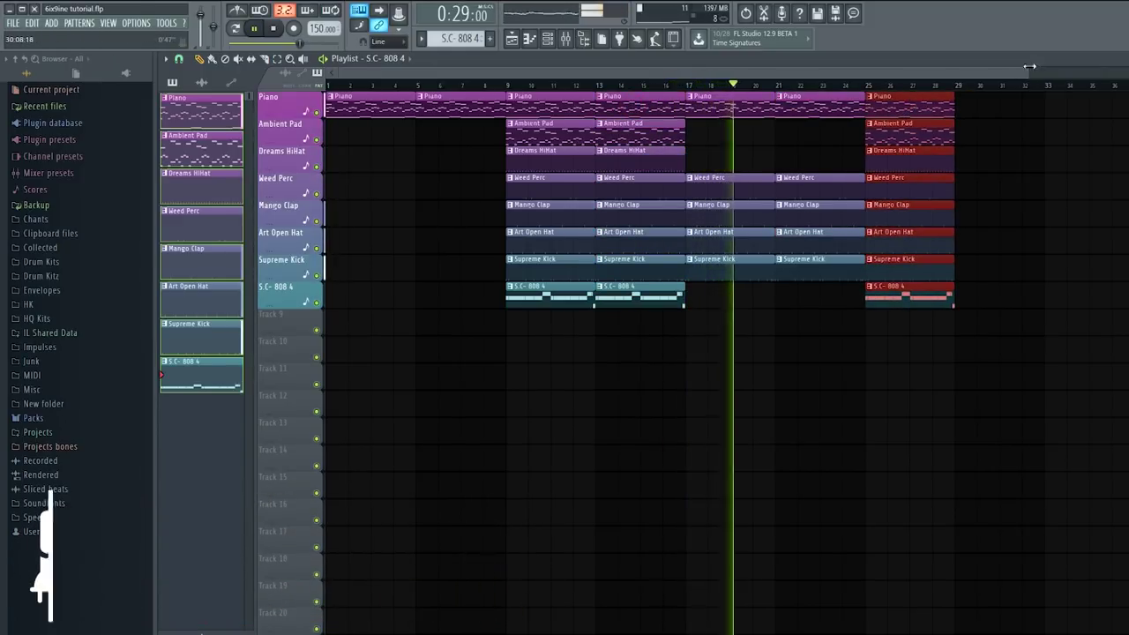
drag(1026, 72, 1091, 144)
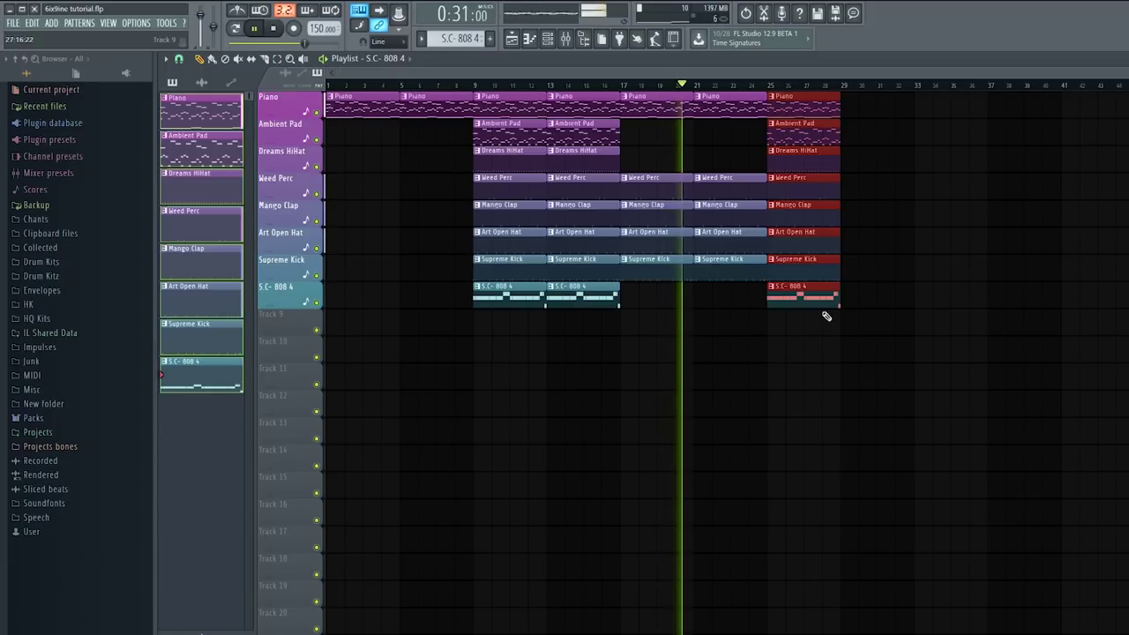
right_click(805, 288)
right_click(793, 260)
key(space)
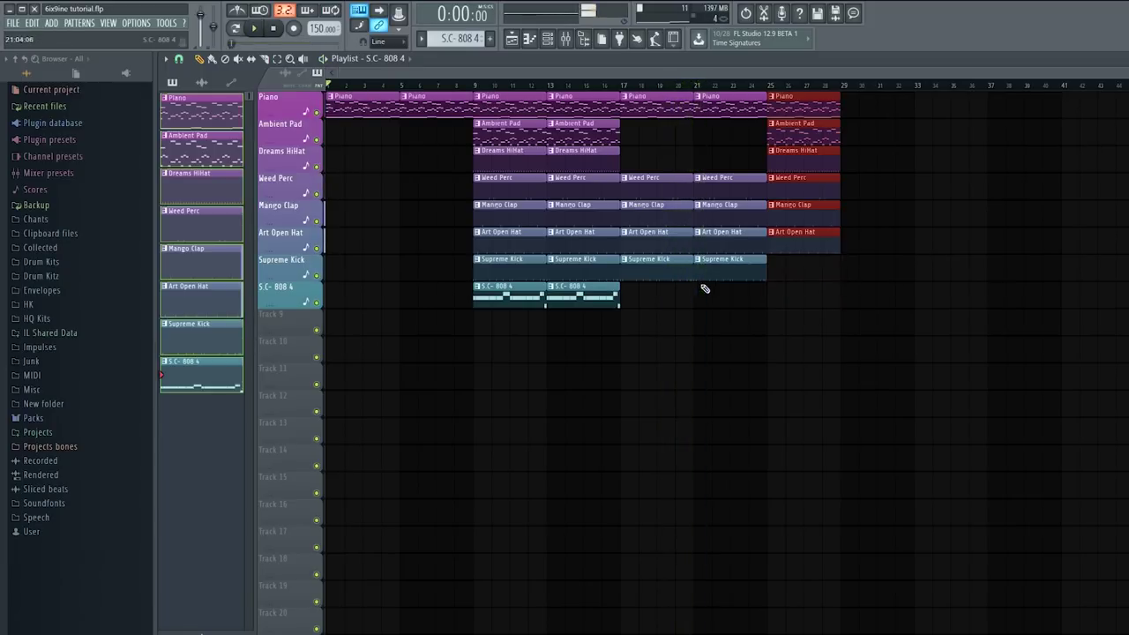
Step: Add the S.C- 808 4 sample from the SUPREME CASE drum kit's S.C- 808S folder as a new channel below the existing 808
click(547, 41)
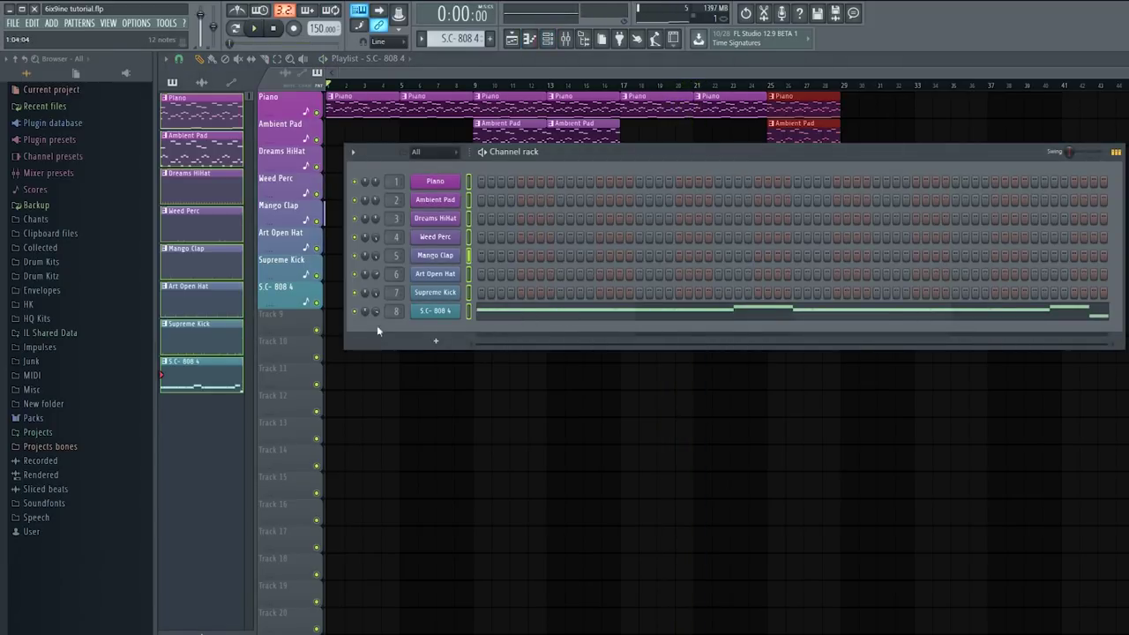
click(51, 262)
click(49, 290)
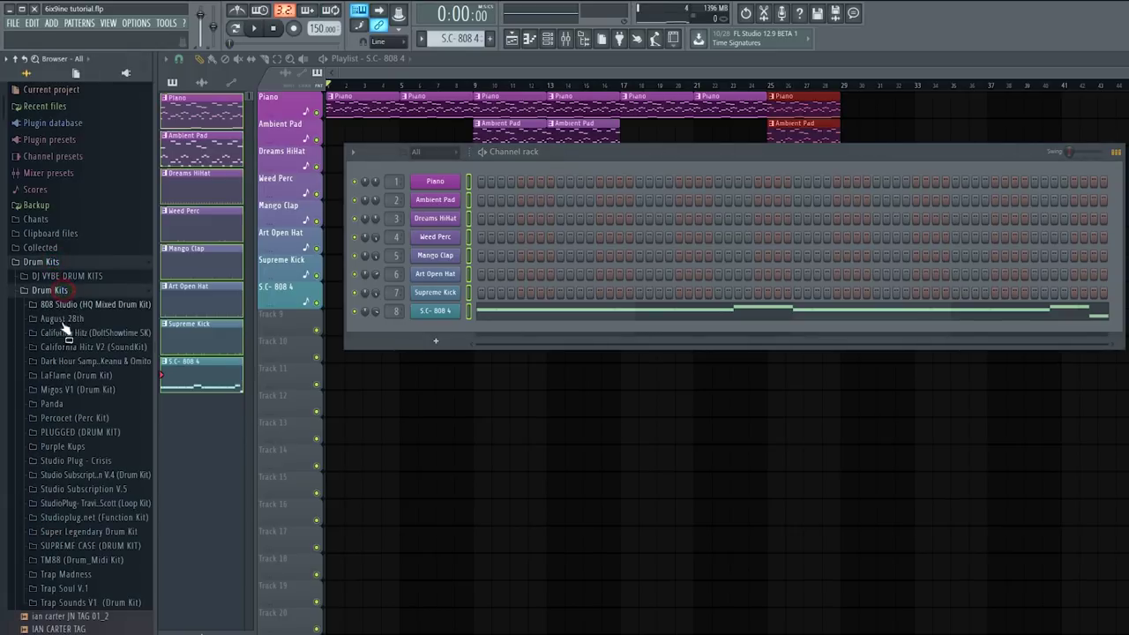
click(89, 546)
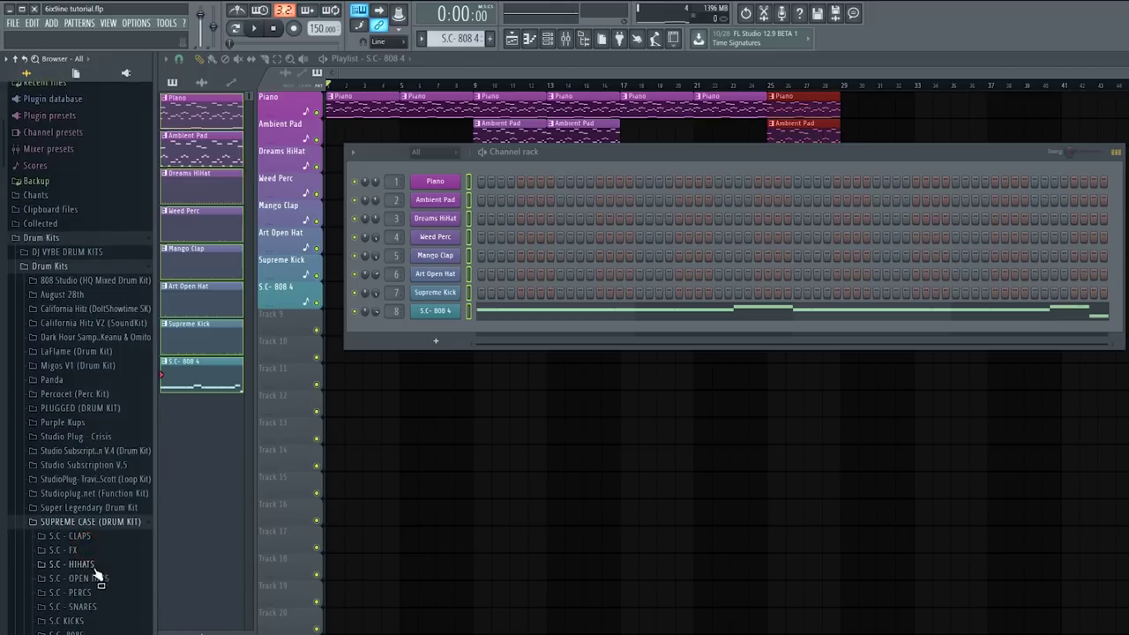
click(88, 632)
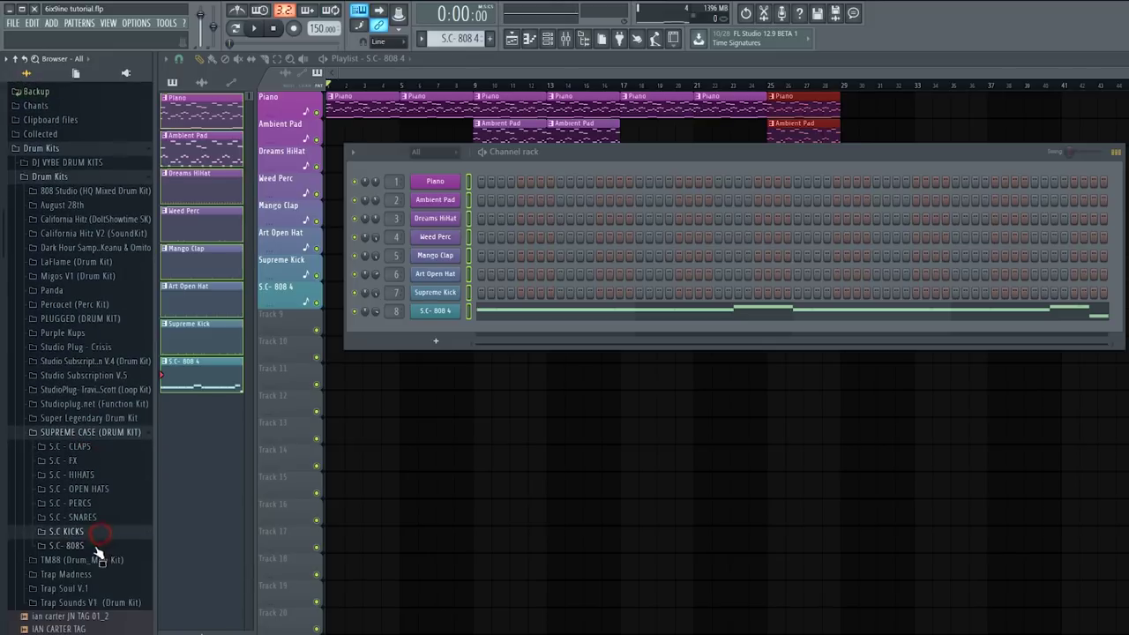
click(91, 570)
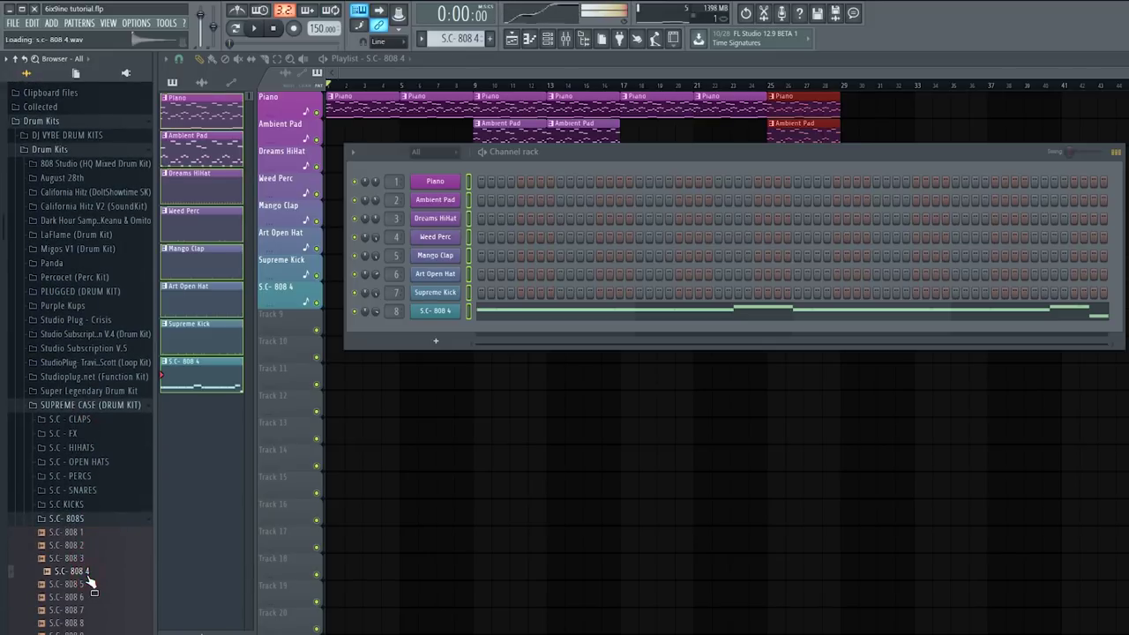
drag(413, 403, 434, 329)
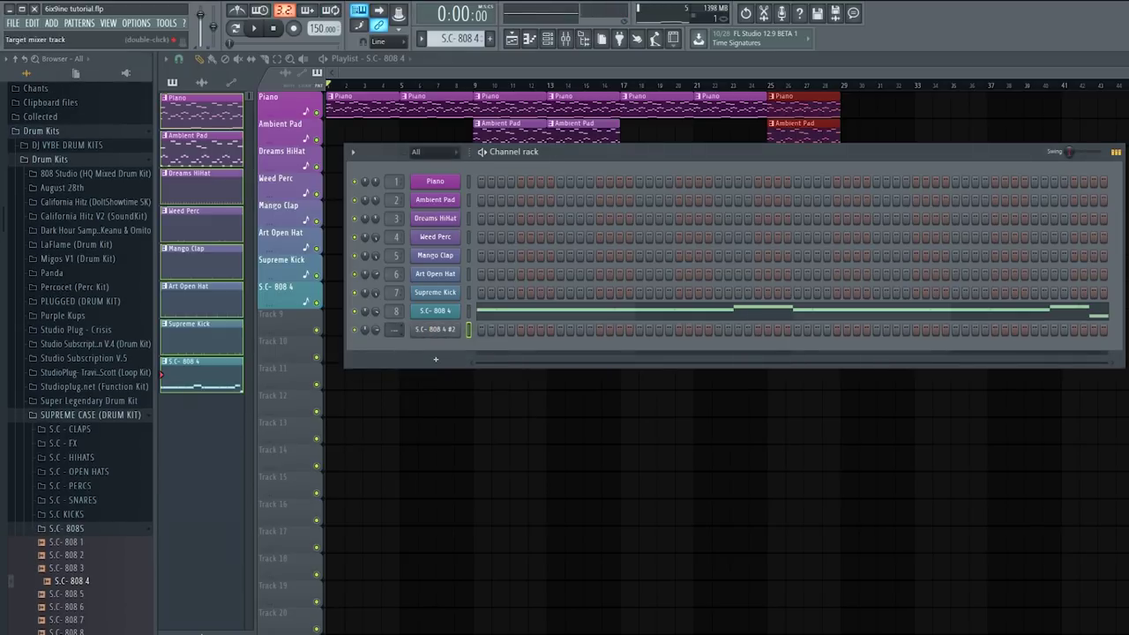
Step: Give the S.C- 808 4 #2 channel the original 808's notes and volume, and route it to mixer track 8
click(468, 330)
key(ctrl+v)
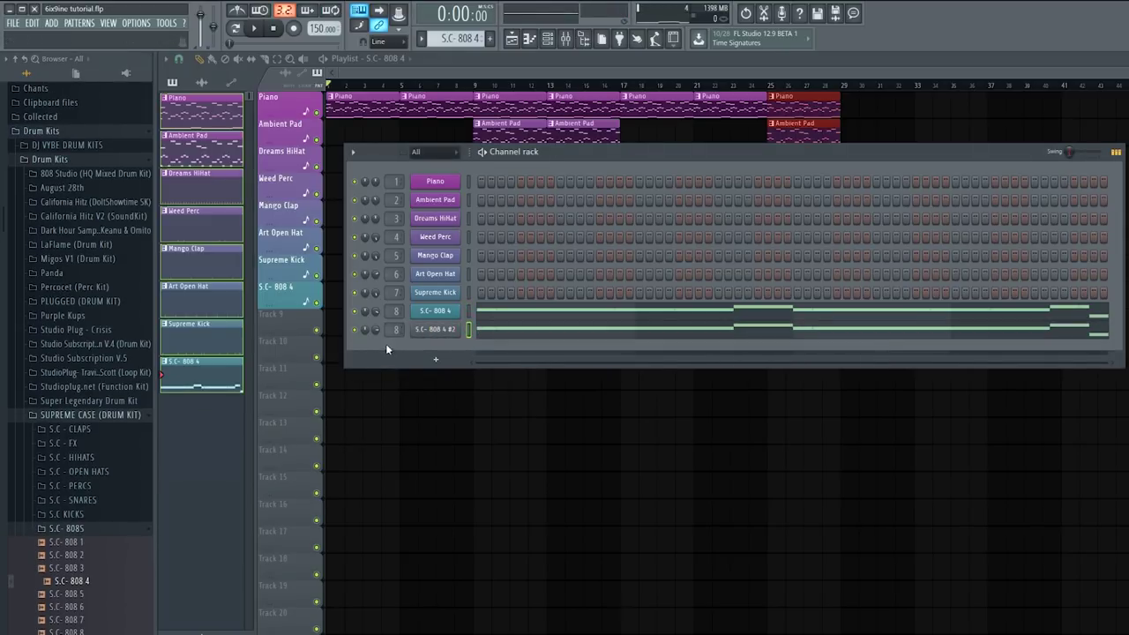
right_click(377, 314)
key(c)
right_click(377, 329)
key(p)
Step: Set the S.C- 808 4 #2 channel's root note to G4 and mute the original S.C- 808 4 channel
click(446, 312)
click(430, 329)
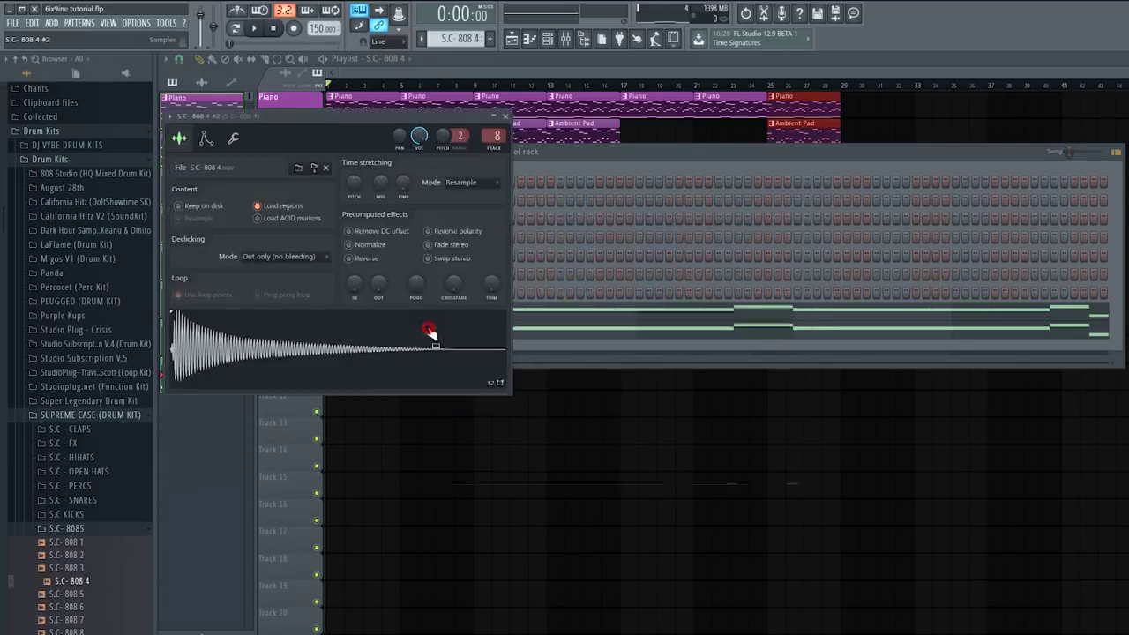
click(234, 137)
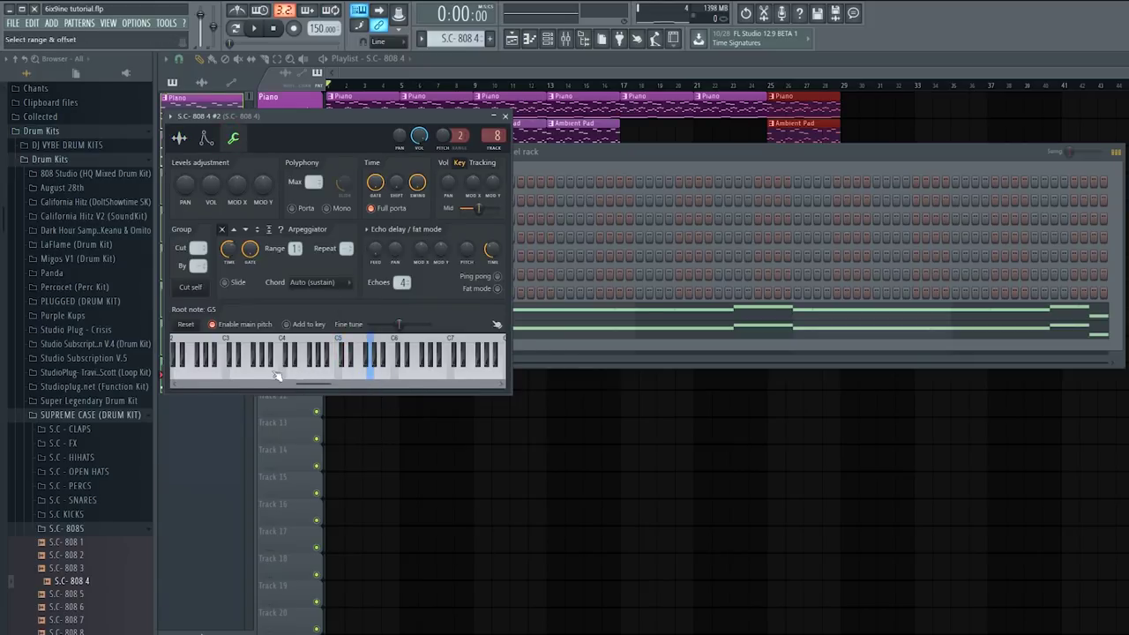
click(546, 166)
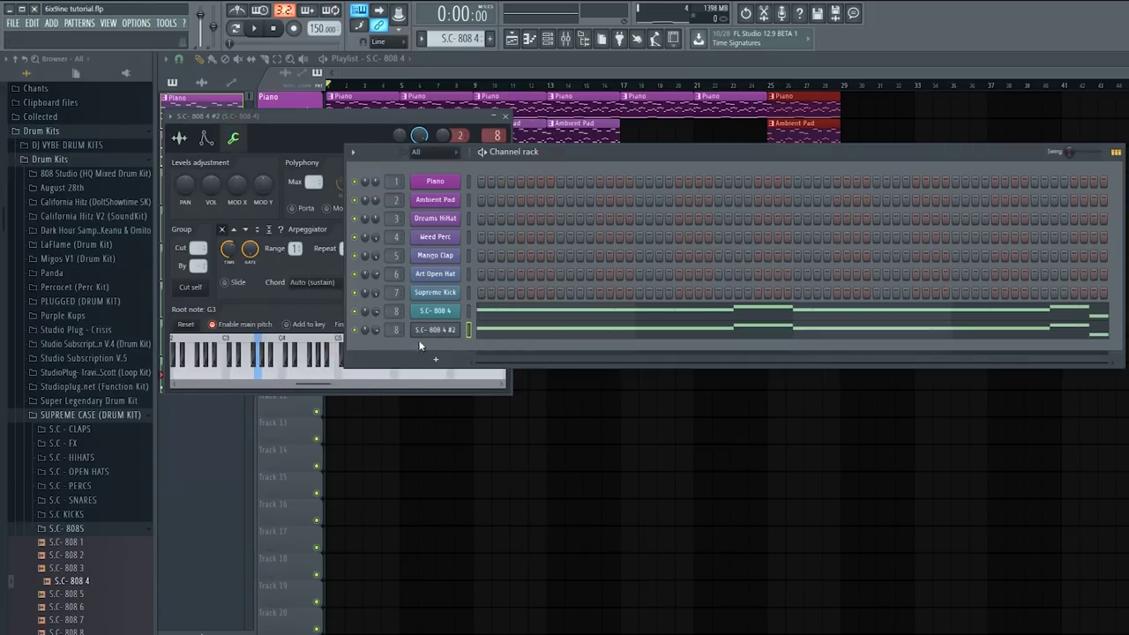
click(435, 313)
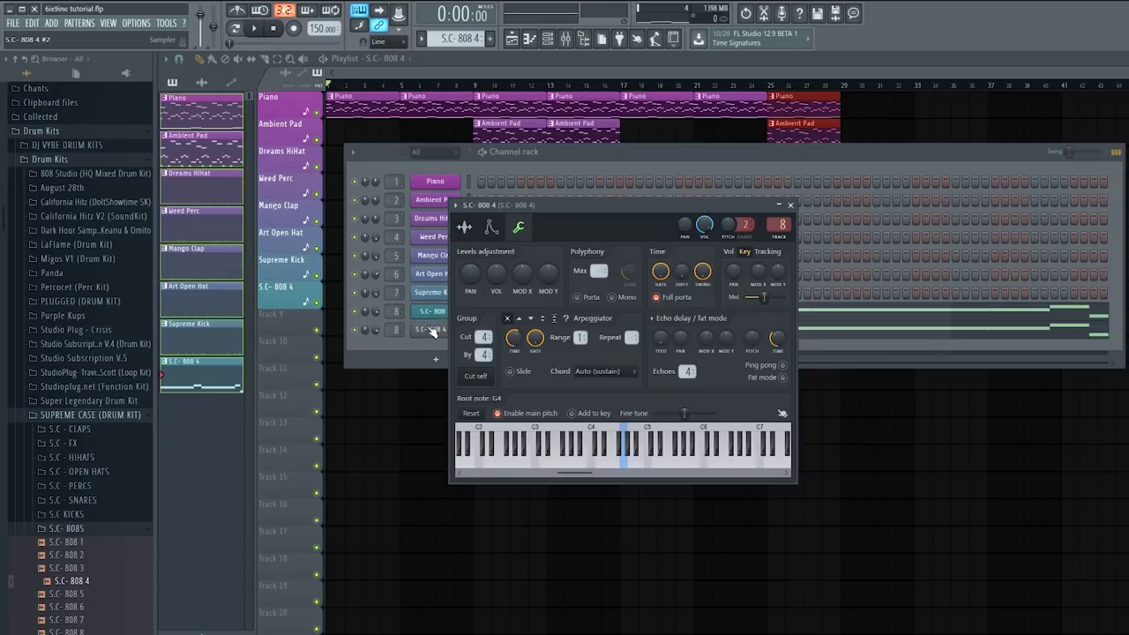
click(430, 331)
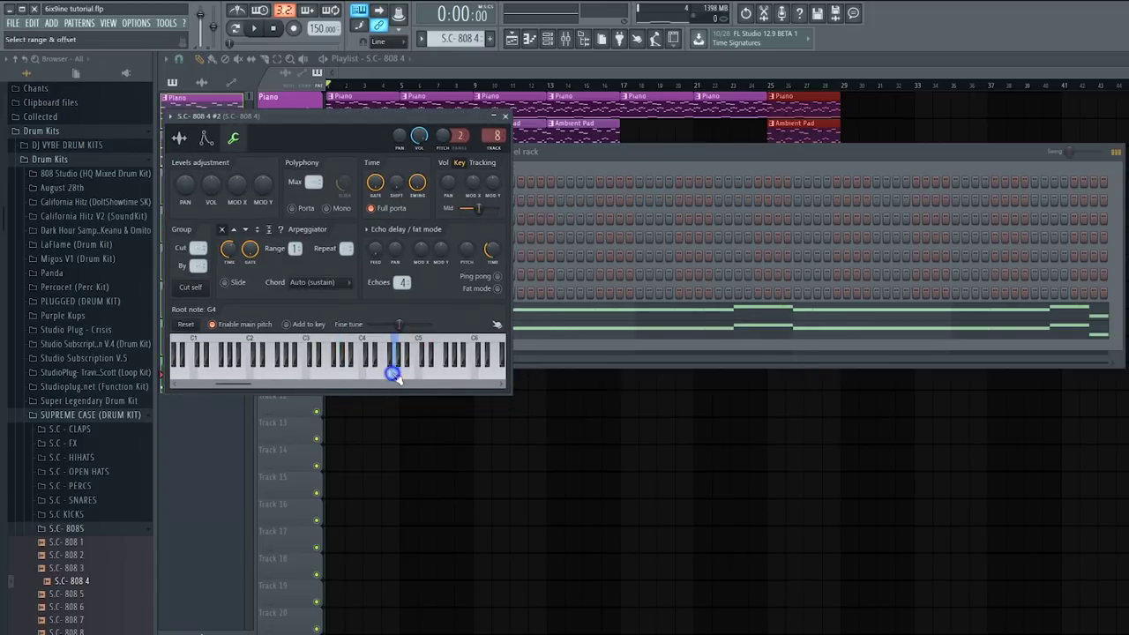
click(574, 152)
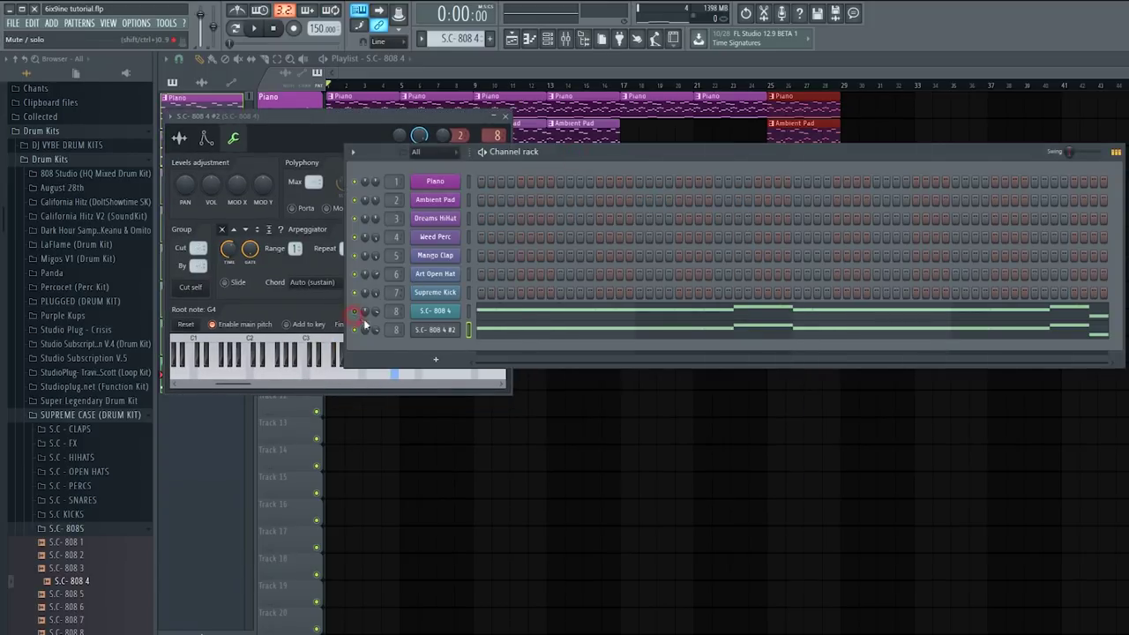
Step: Review the volume, Mod X and panning envelope settings of the S.C- 808 4 #2 channel
click(437, 334)
click(205, 139)
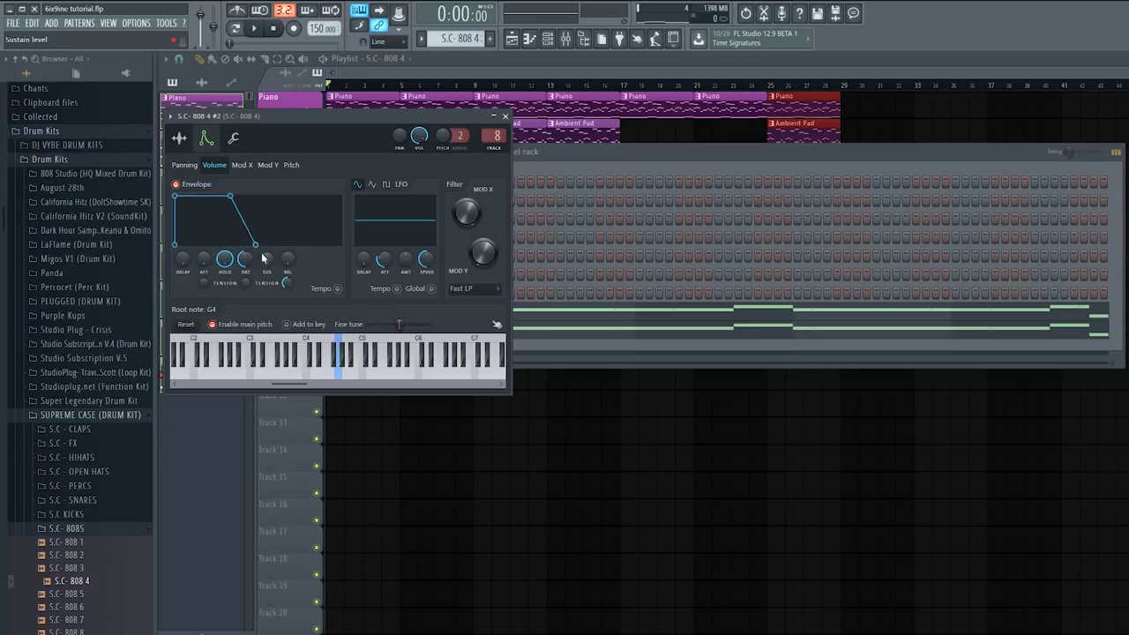
click(241, 165)
click(214, 166)
click(185, 165)
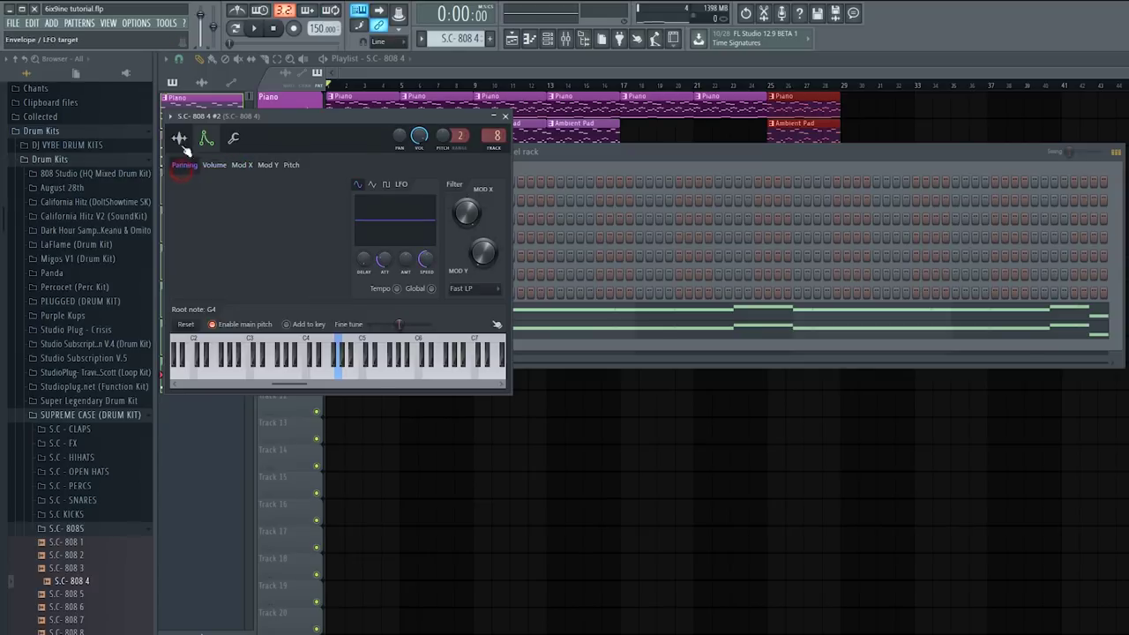
click(179, 138)
click(596, 158)
Step: Place an S.C- 808 4 clip at bar 25 on the 808 playlist track
key(space)
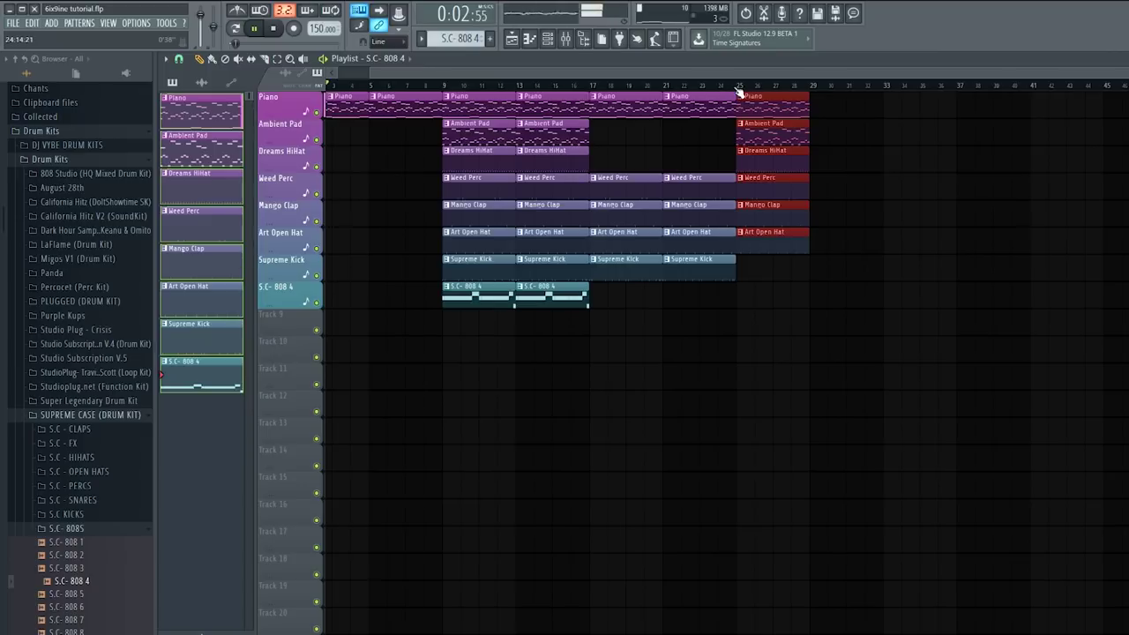
key(space)
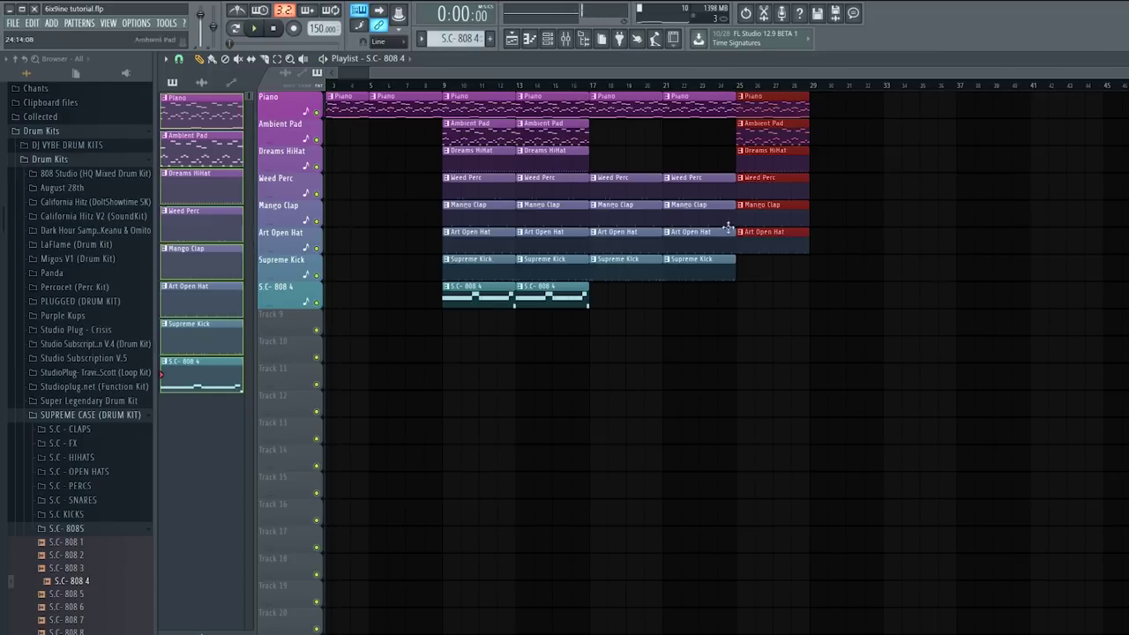
click(743, 305)
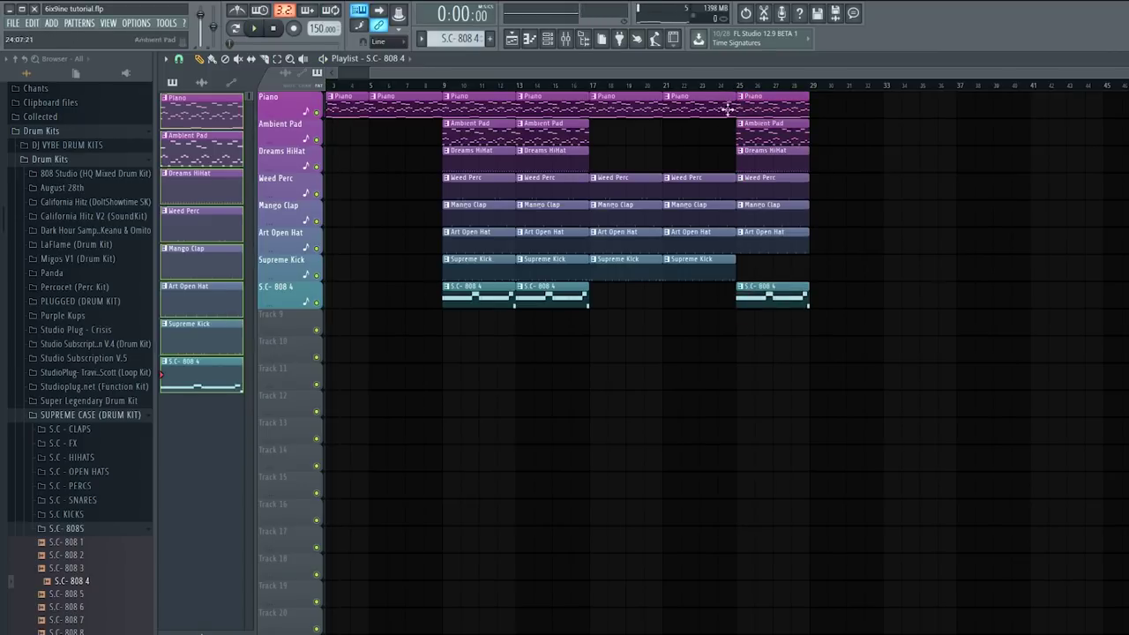
Step: Cut the notes from the S.C- 808 4 #2 channel and clone the S.C- 808 4 pattern
click(547, 39)
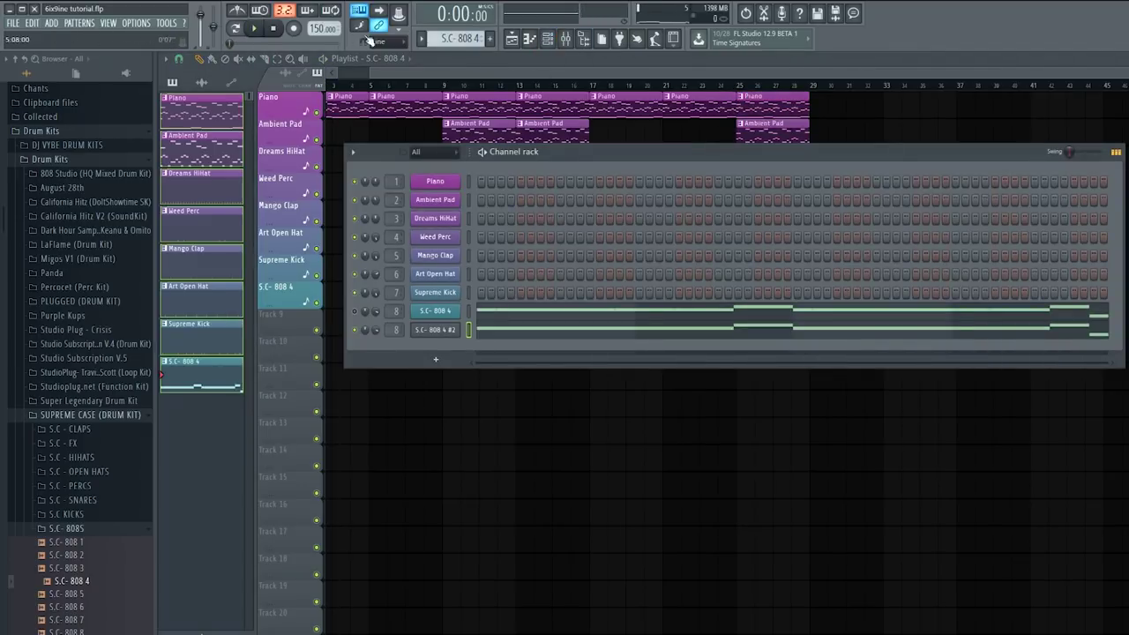
click(423, 39)
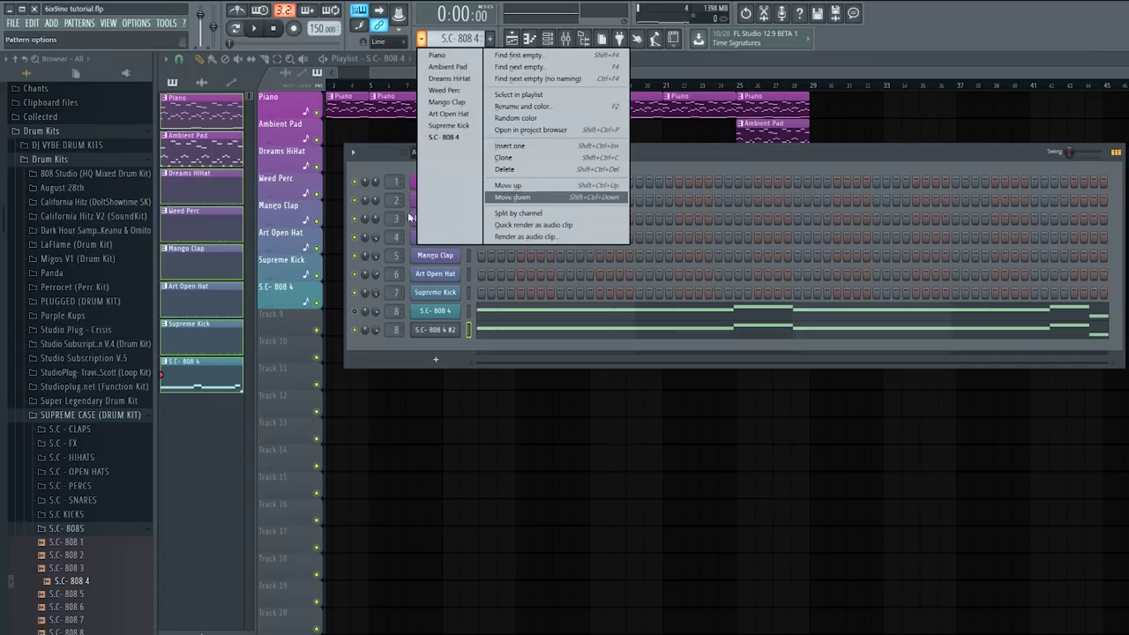
click(384, 165)
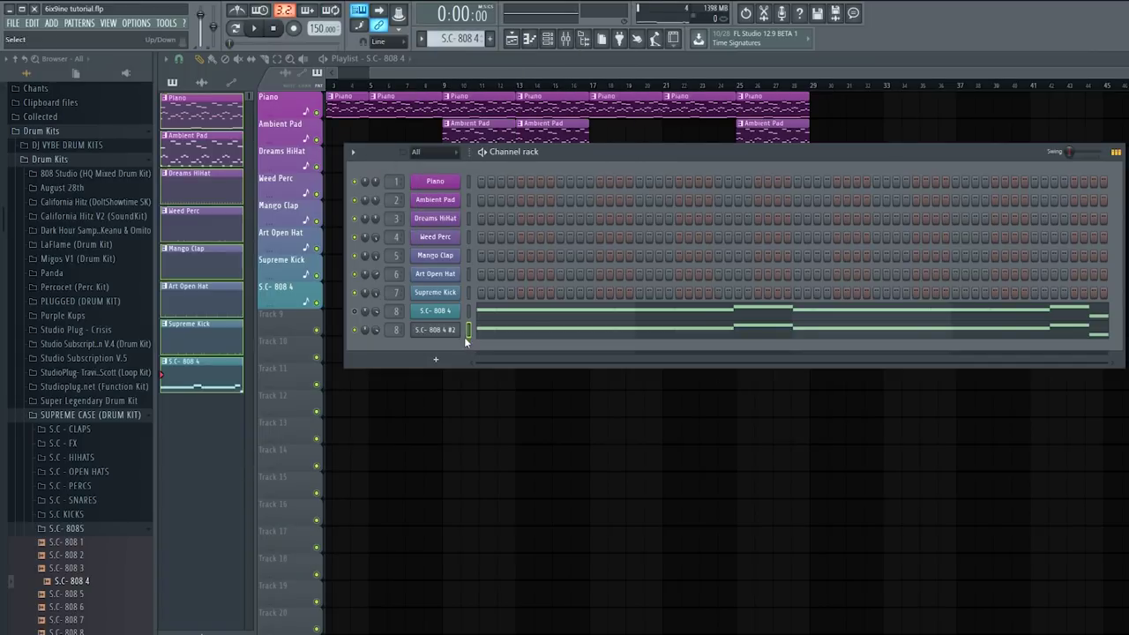
key(ctrl+x)
click(421, 38)
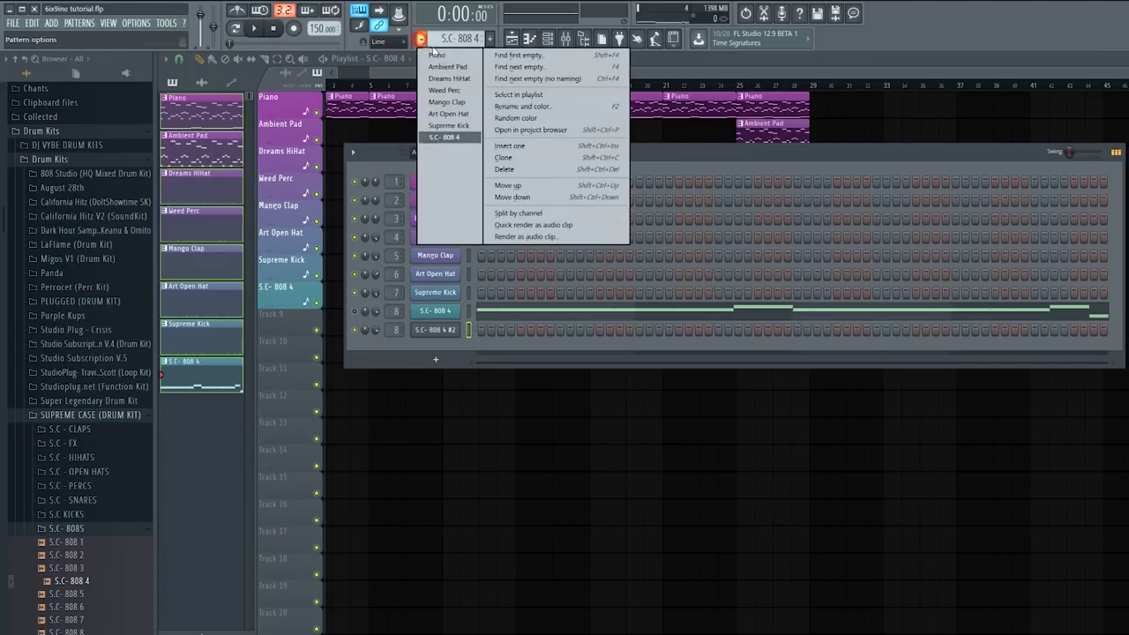
click(555, 157)
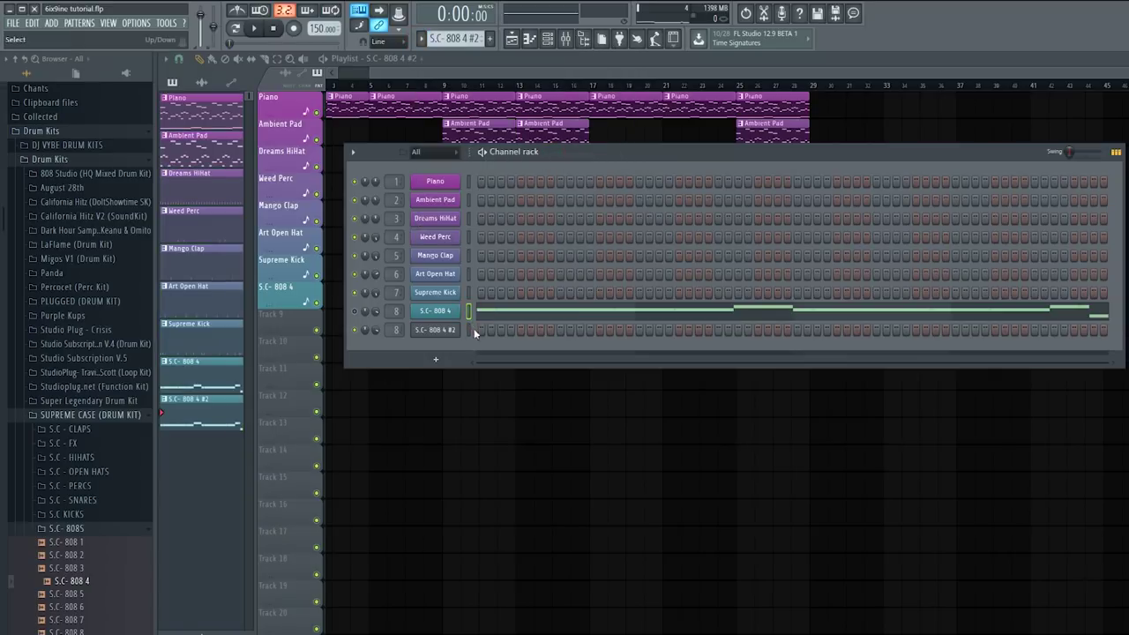
Step: In the cloned pattern, move the notes from the S.C- 808 4 channel to the S.C- 808 4 #2 channel
key(ctrl+x)
click(469, 333)
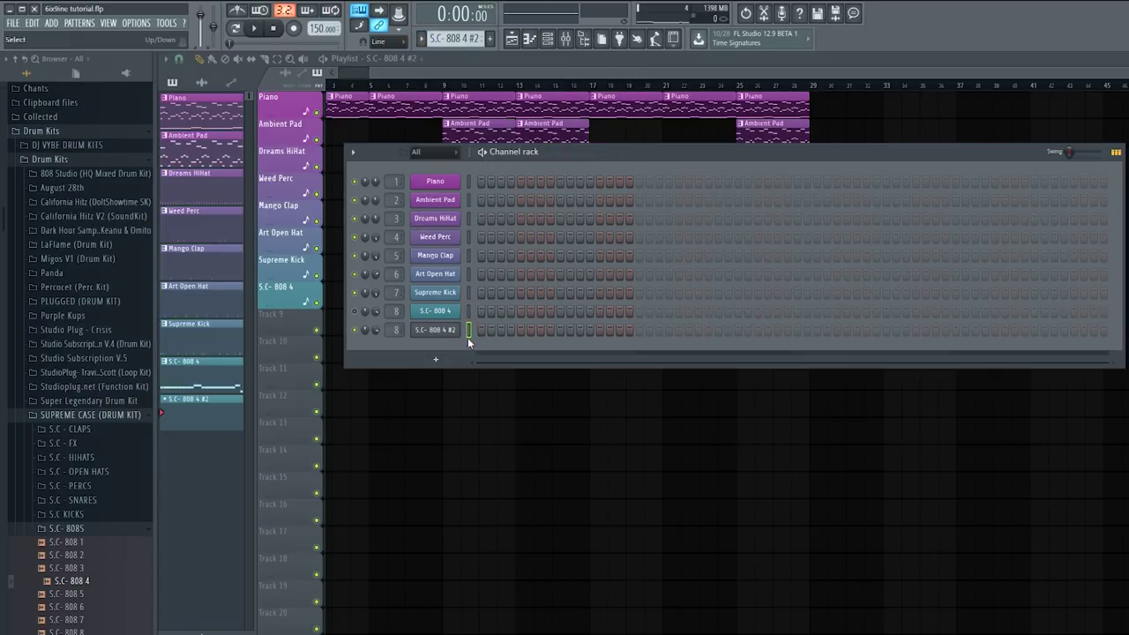
key(ctrl+v)
key(F6)
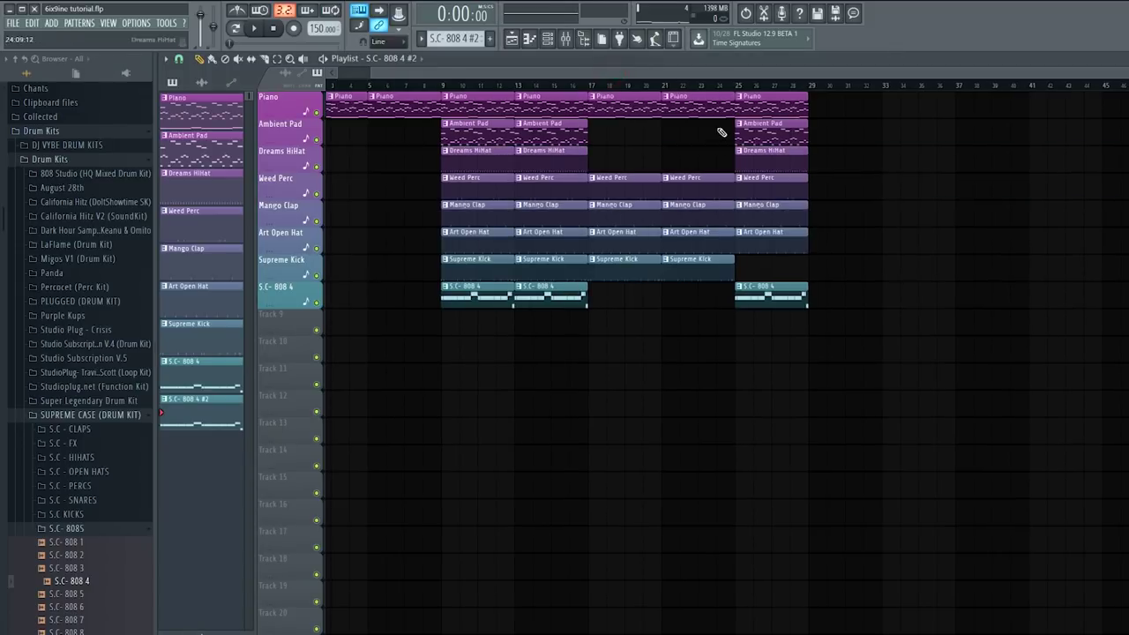
Step: Replace the 808 clip at bar 25 with the S.C- 808 4 #2 pattern and play the song from bar 25
click(735, 85)
right_click(790, 295)
click(737, 300)
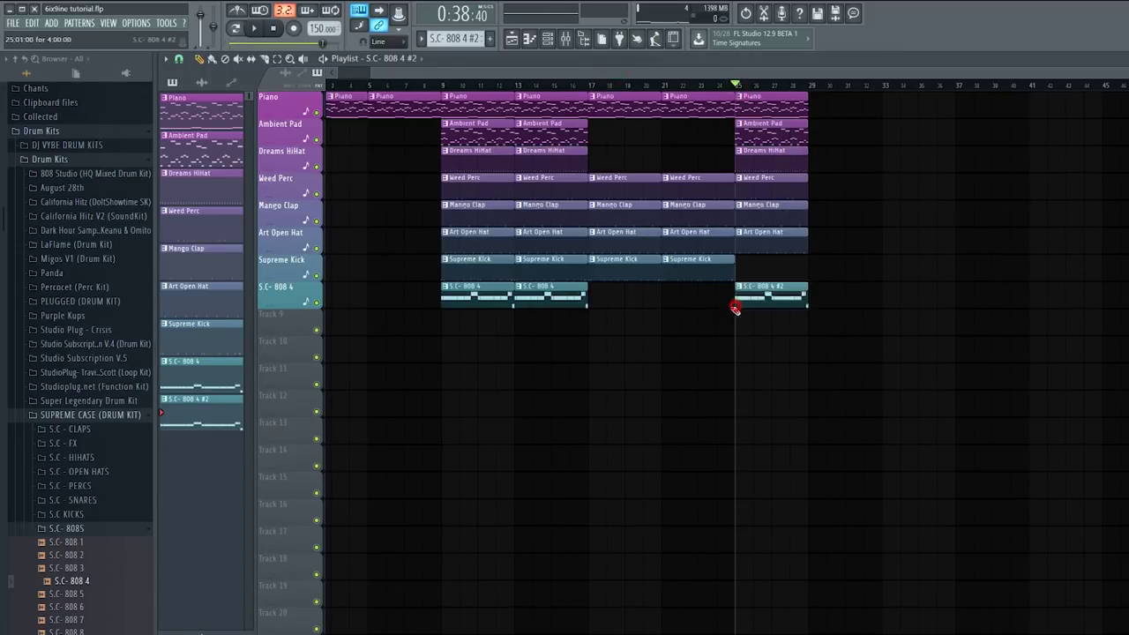
key(space)
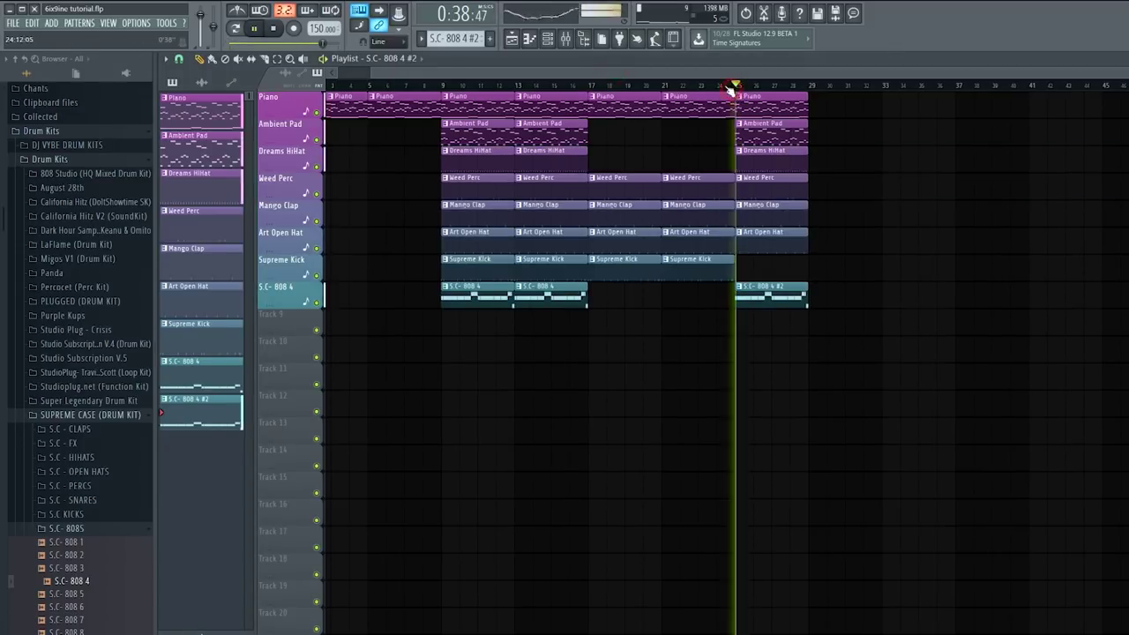
Step: Replace the sample in the S.C- 808 4 #2 channel with S.C- 808 3 and play the song from bar 25
key(F6)
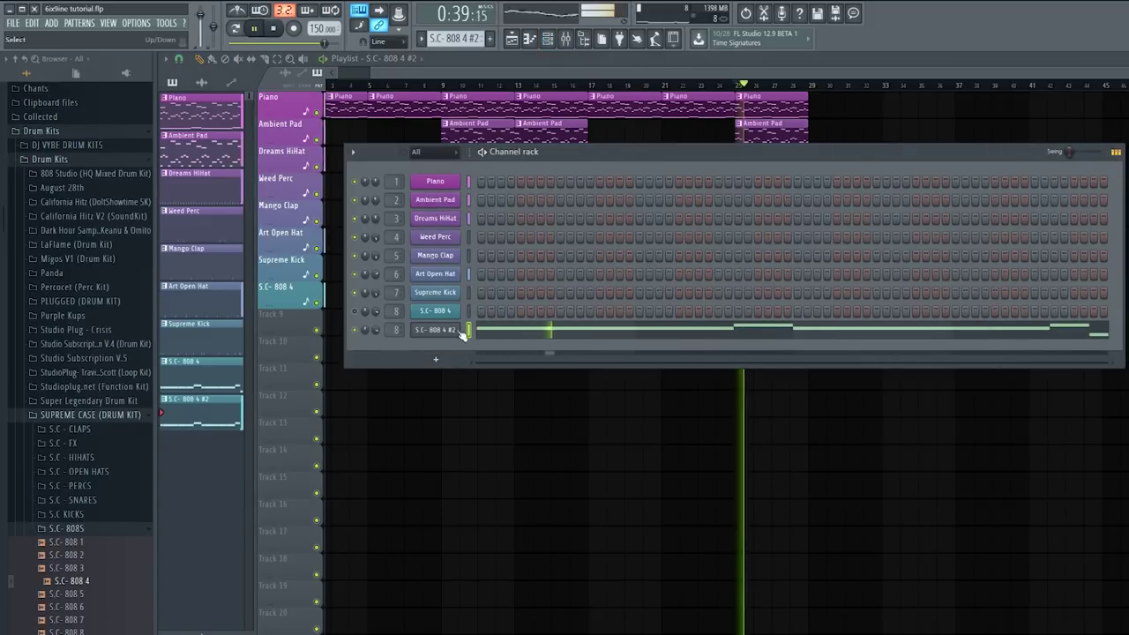
click(435, 329)
key(space)
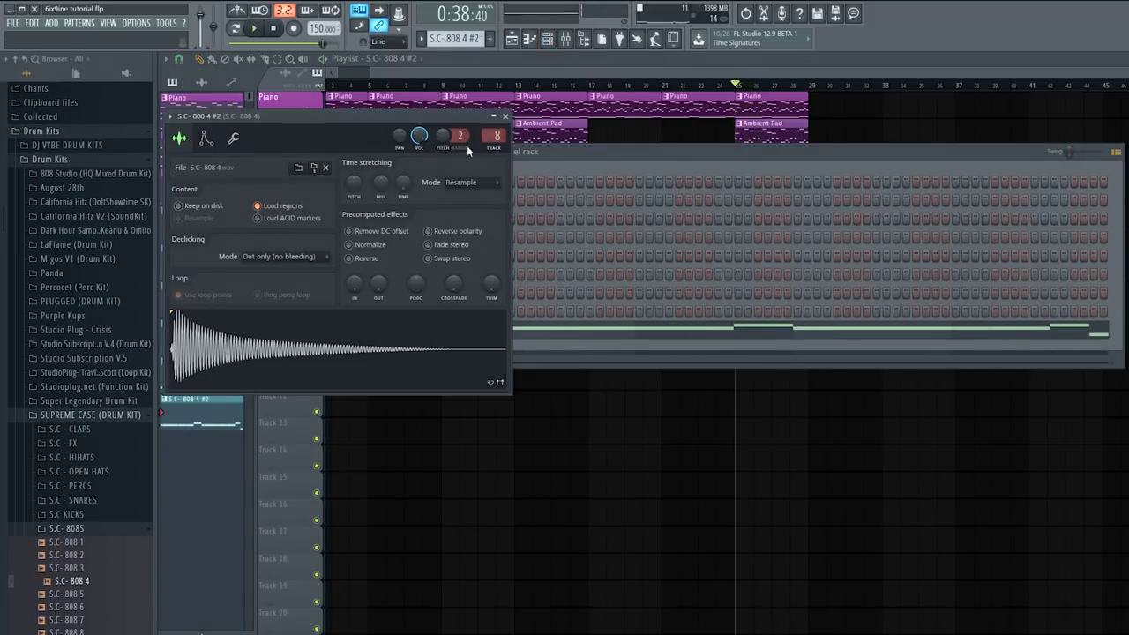
click(613, 163)
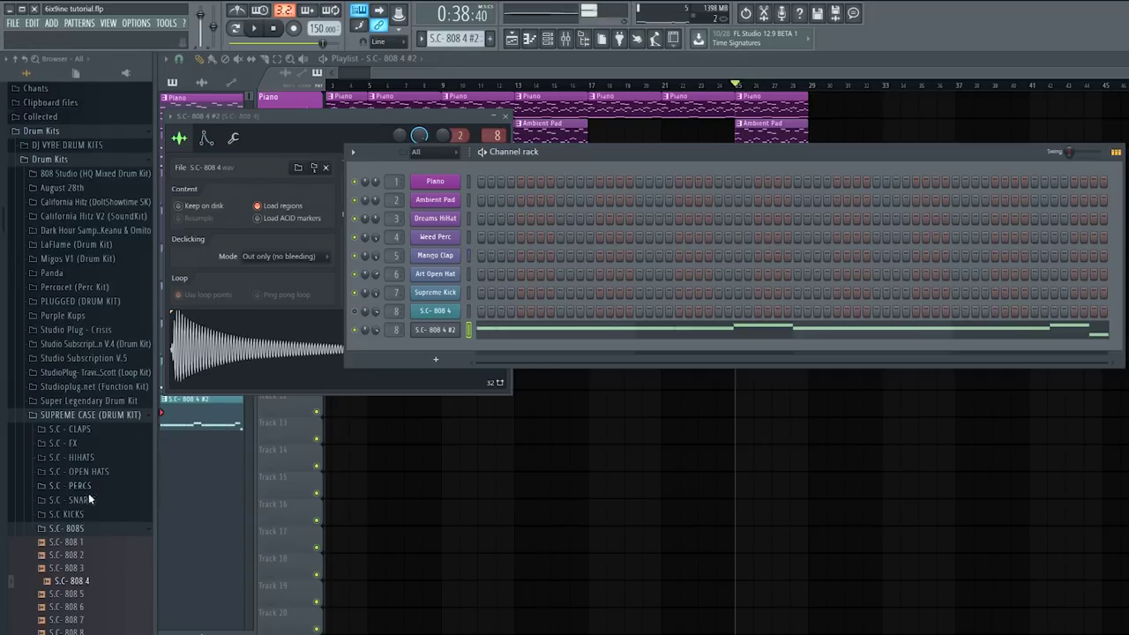
scroll(88, 494, down, 2)
drag(89, 502, 441, 329)
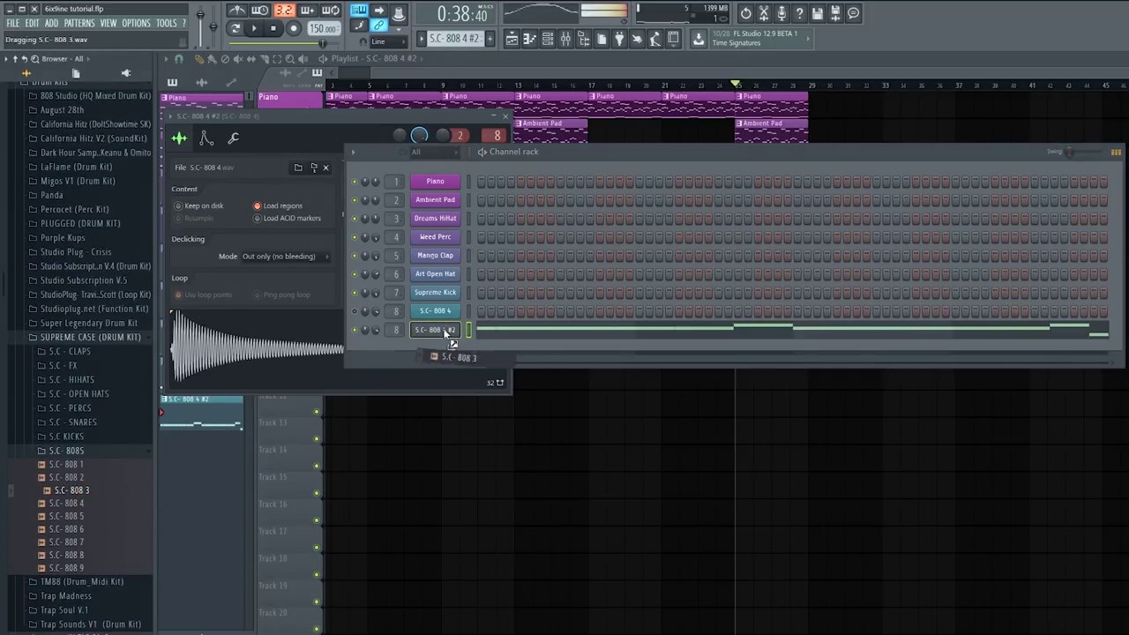
key(space)
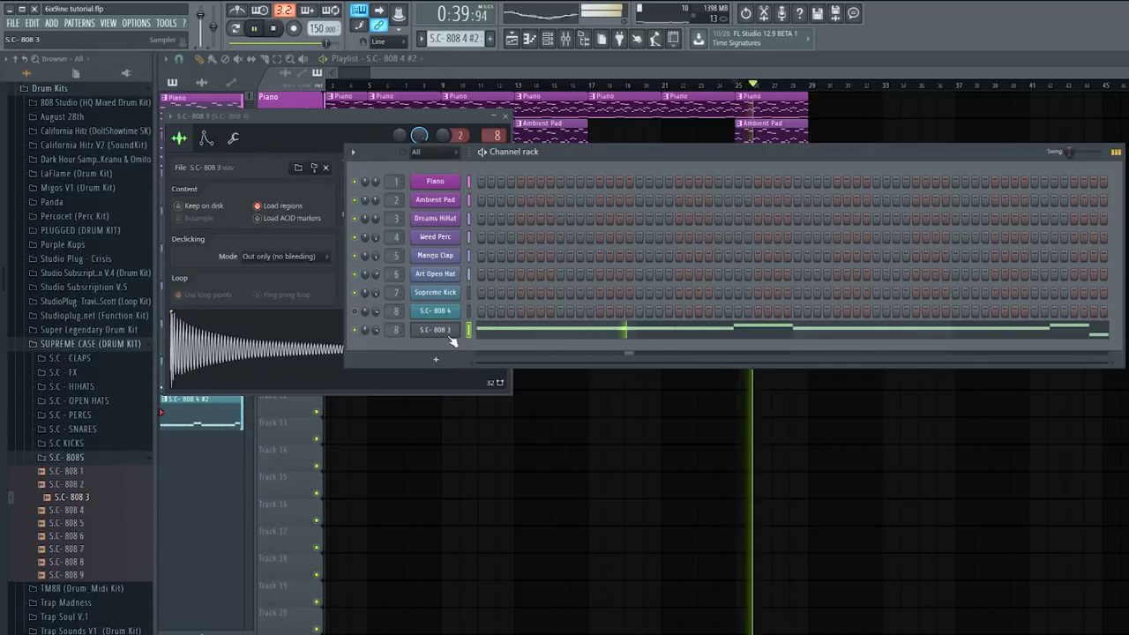
Step: Compare the two 808 sounds by playing the song around bars 13 and 25
click(453, 332)
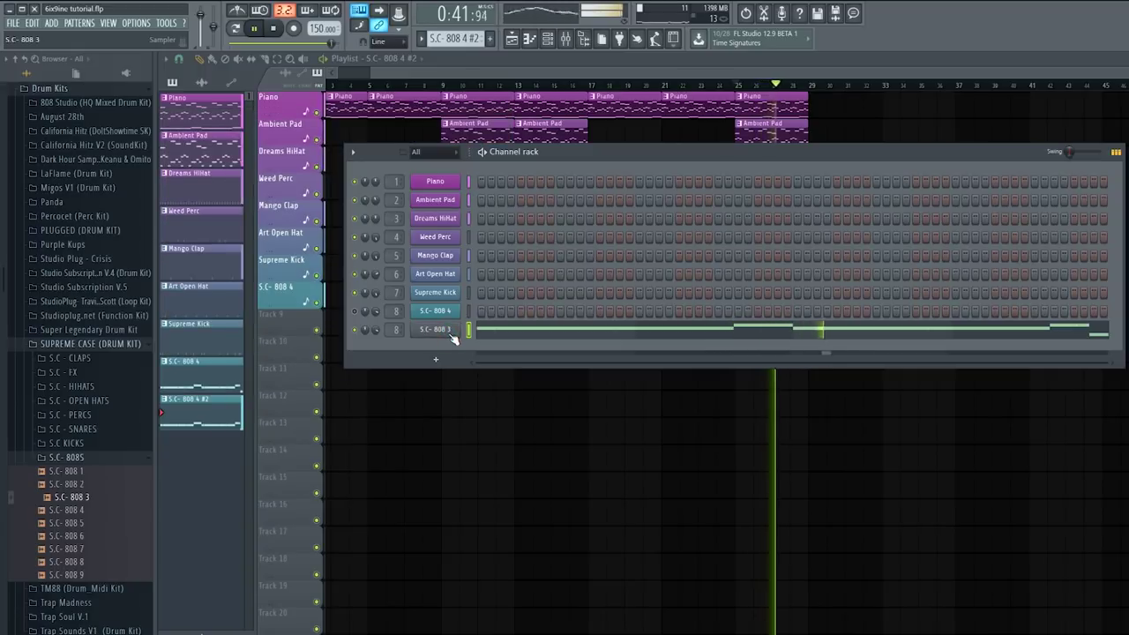
click(452, 334)
click(549, 84)
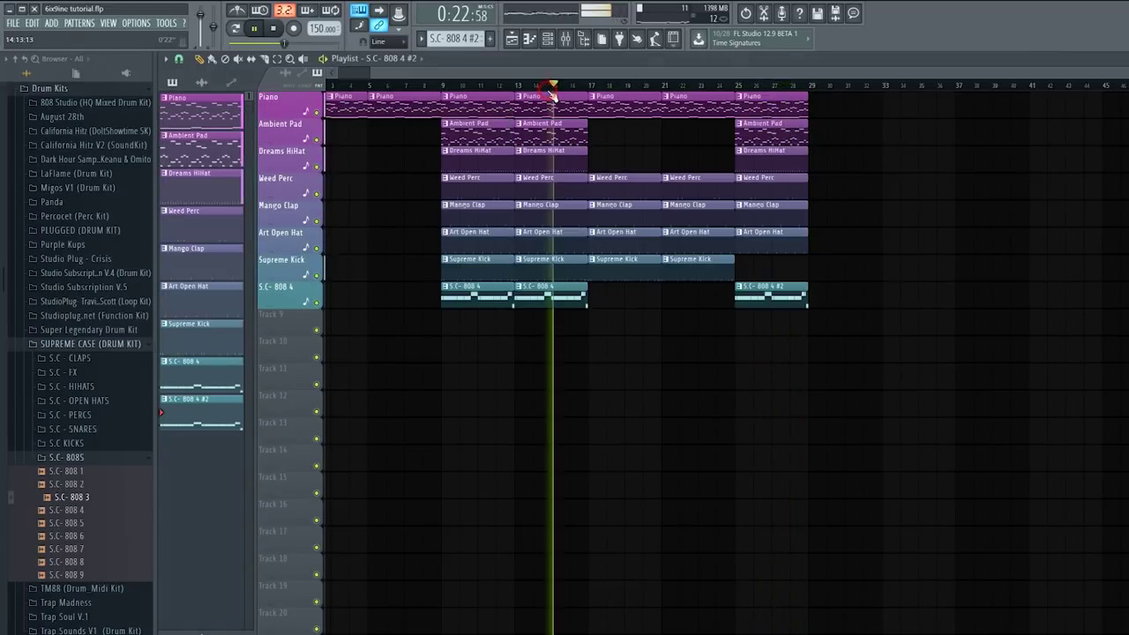
click(519, 85)
click(547, 39)
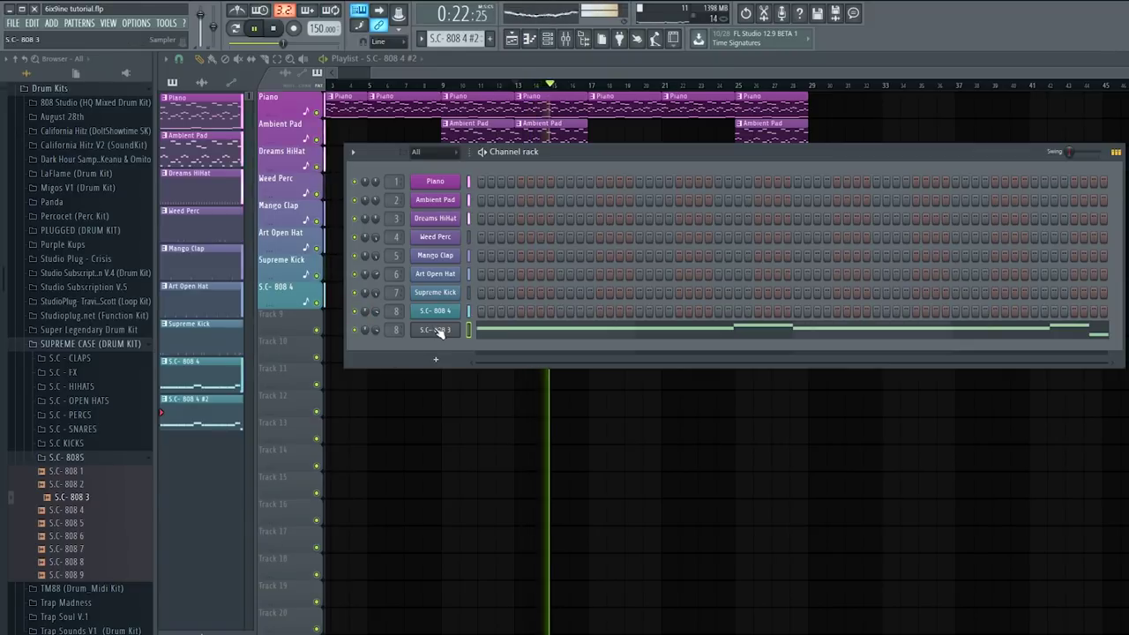
key(space)
click(741, 91)
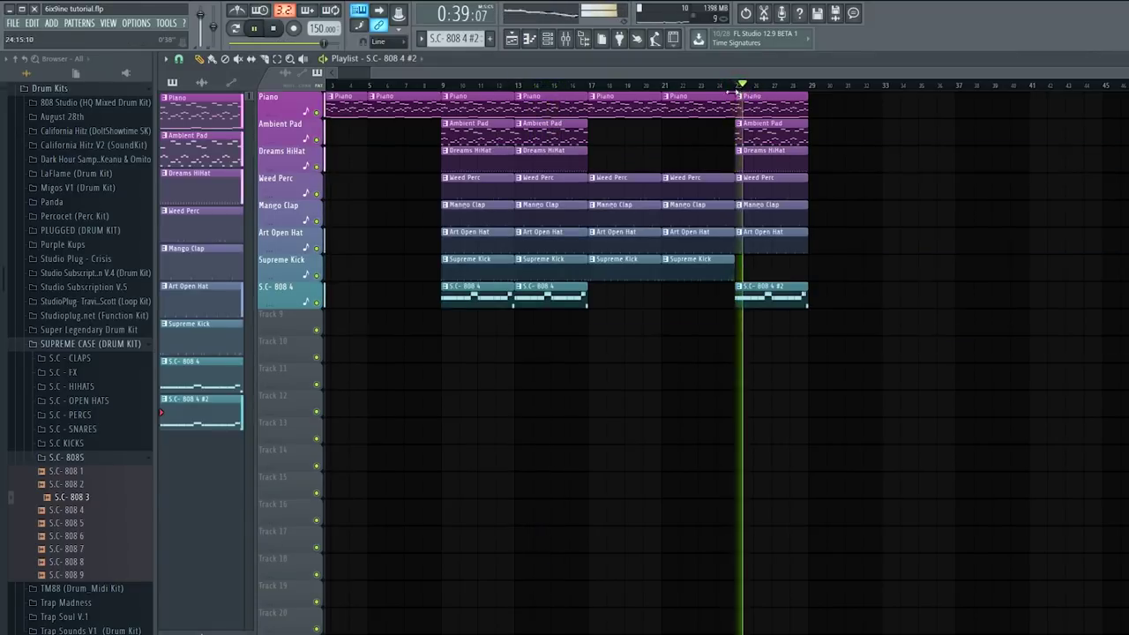
Step: Inspect the miscellaneous settings and root note of the S.C- 808 3 channel, and play the song from bar 25
click(547, 41)
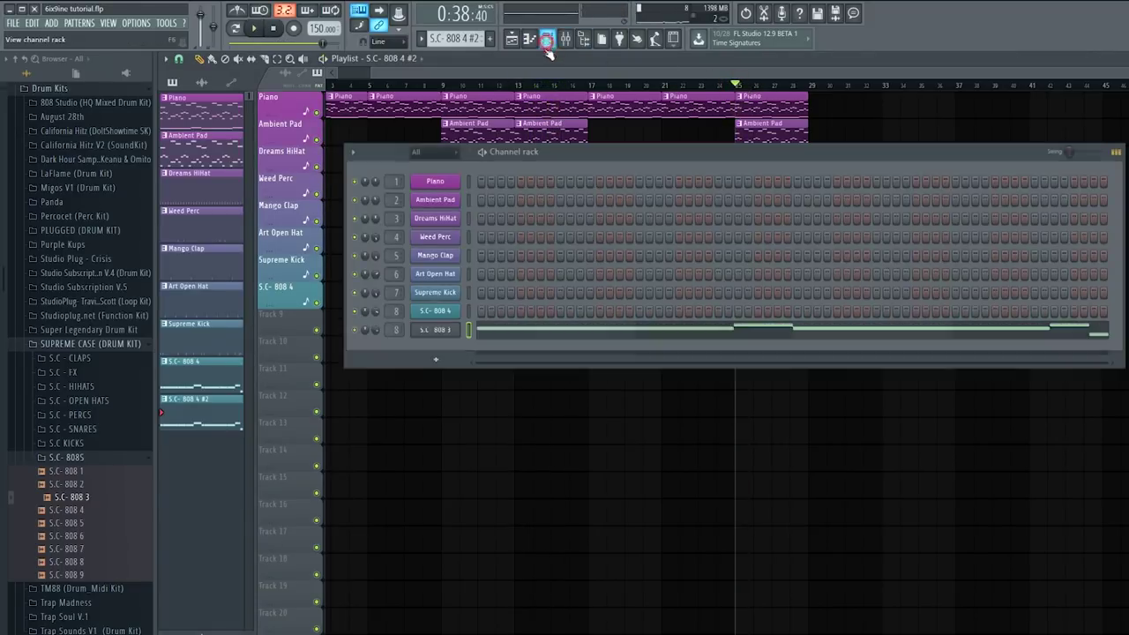
click(451, 314)
click(428, 333)
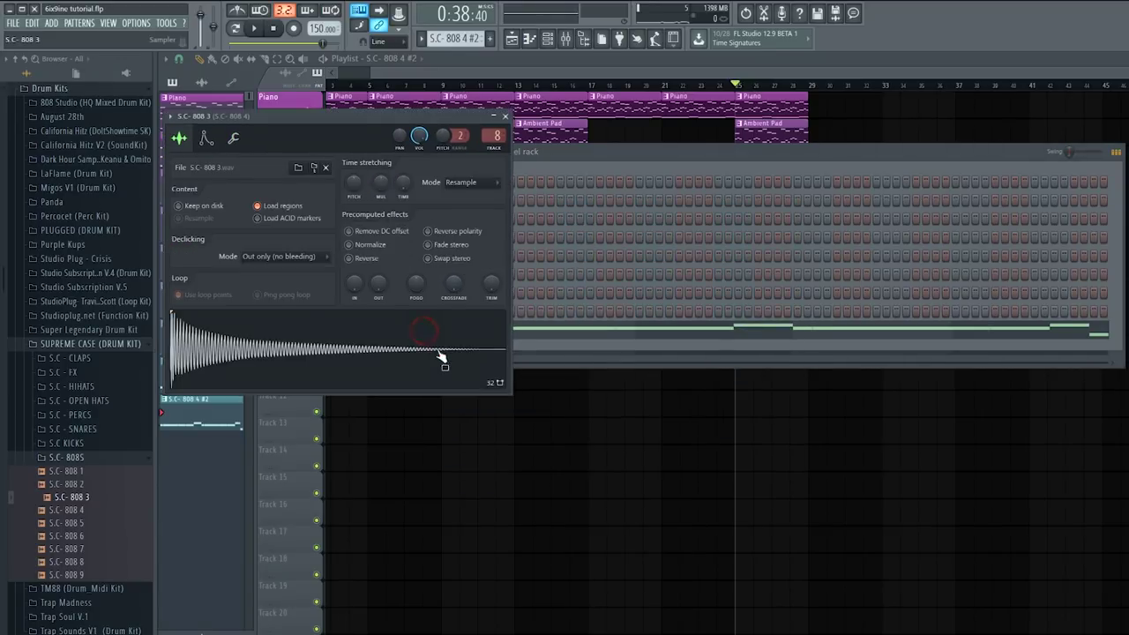
click(233, 141)
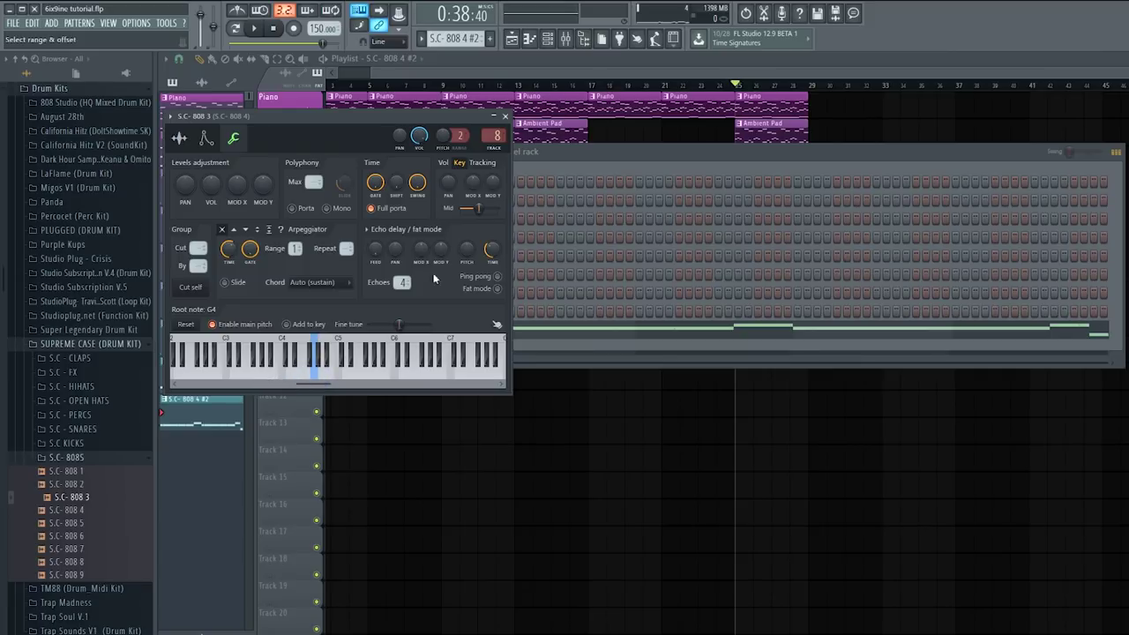
click(619, 156)
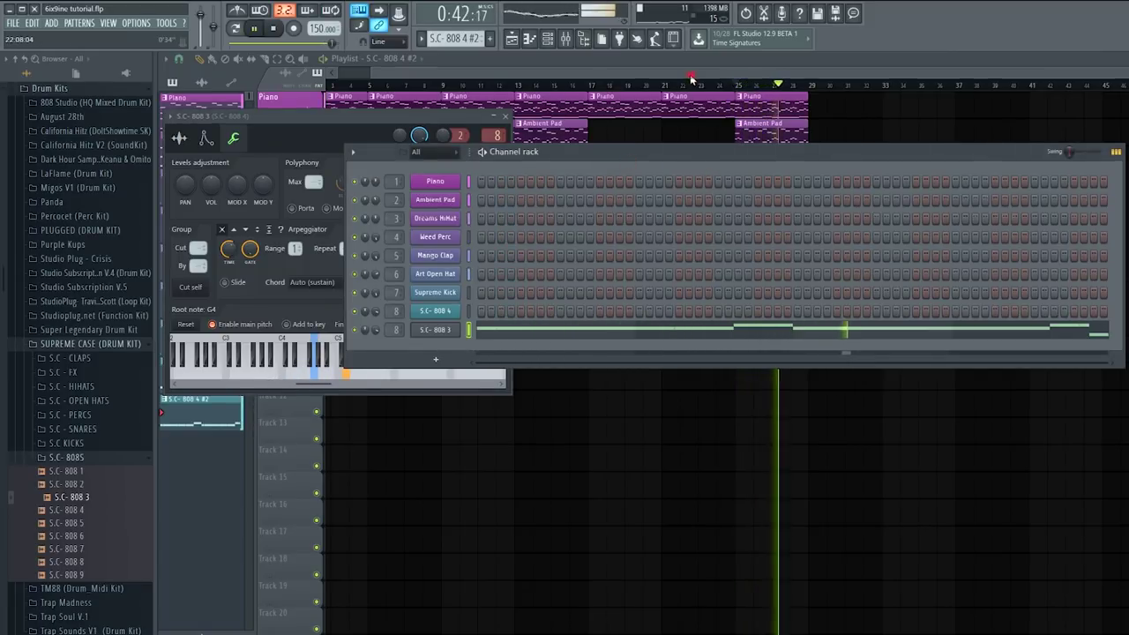
Step: Duplicate the full four-bar section of clips at bar 25 to bar 29
drag(692, 76, 653, 76)
drag(784, 332, 860, 94)
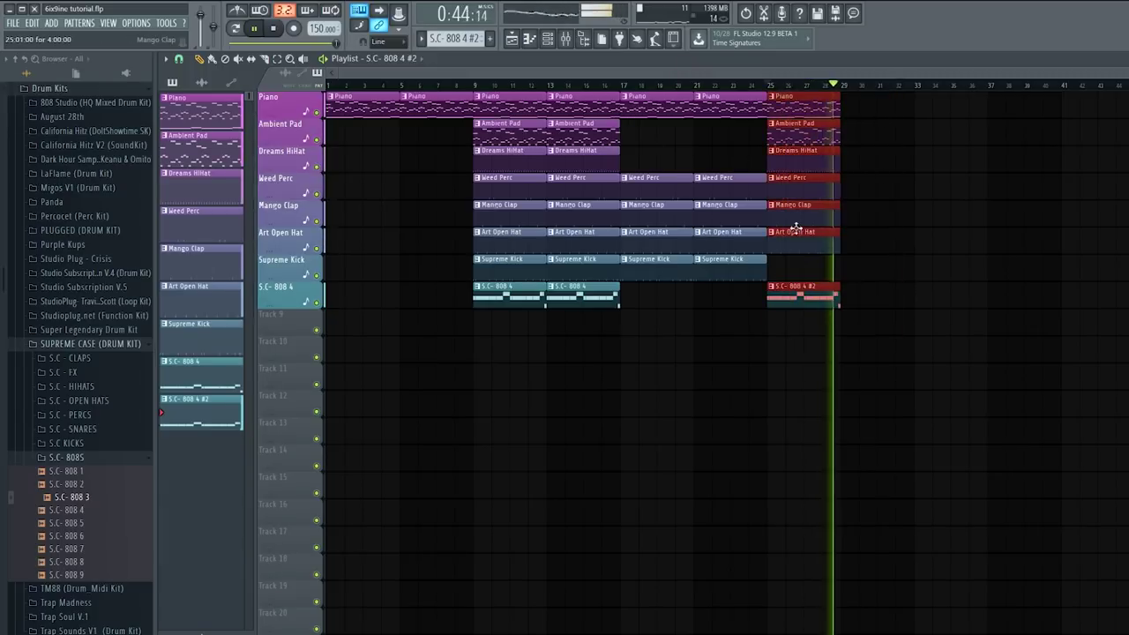
key(ctrl+b)
Step: Copy the bars 9–16 section to bar 33 and delete the Dreams HiHat clips from the copy
drag(582, 326, 959, 97)
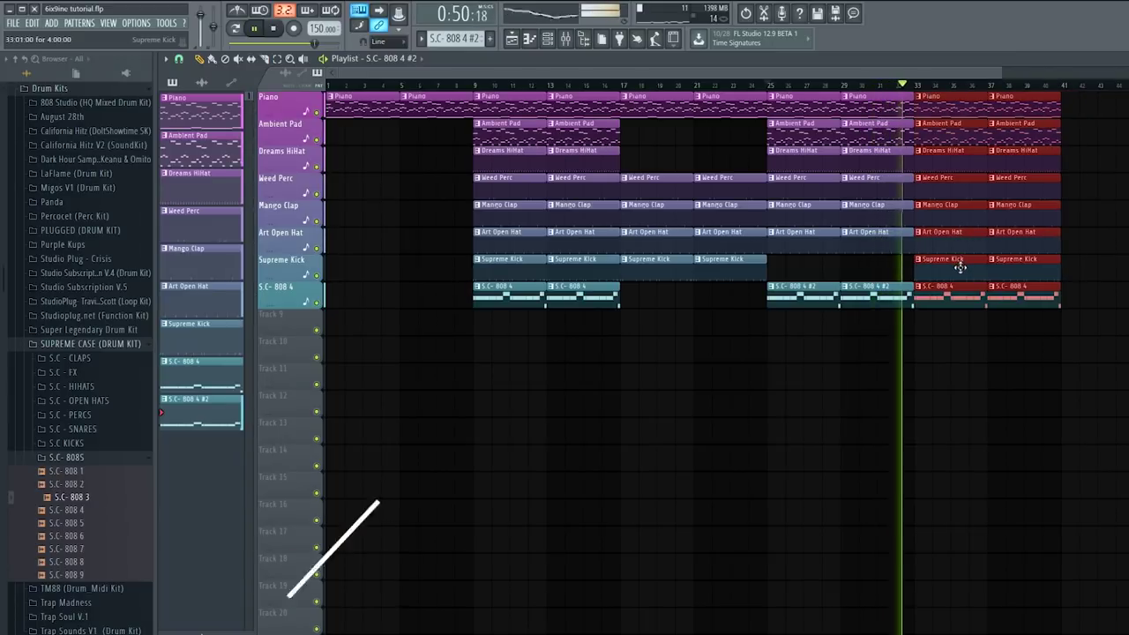
right_click(957, 156)
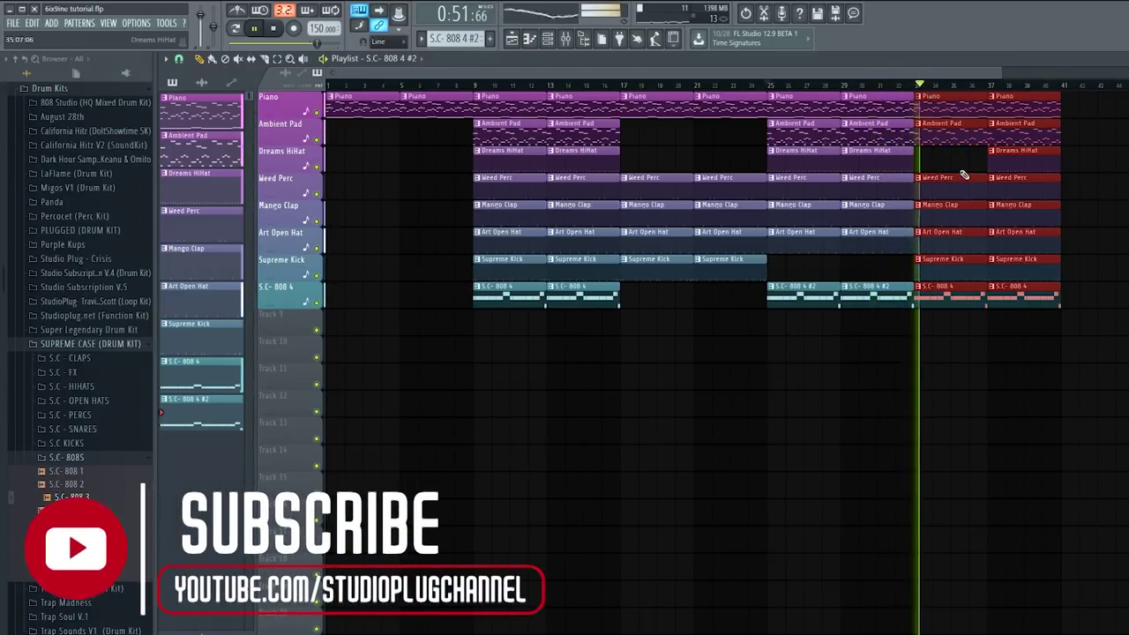
right_click(1019, 165)
Step: Duplicate the eight-bar section at bar 33 to bar 41 and delete the copy's Supreme Kick and S.C- 808 4 clips
drag(1000, 73, 1113, 72)
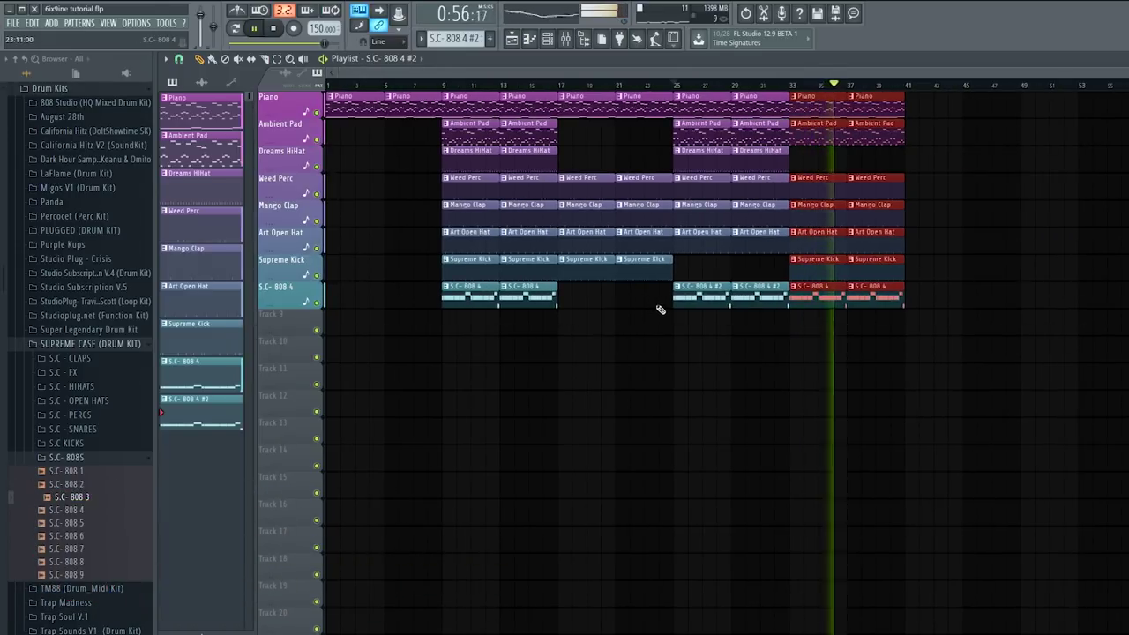
key(ctrl+b)
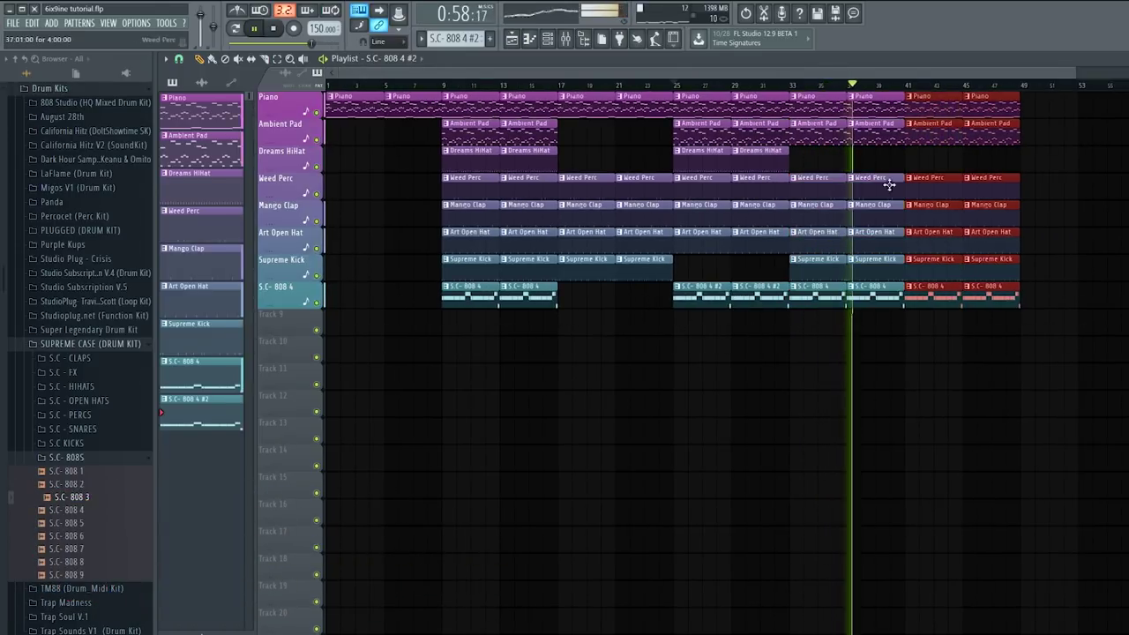
right_click(919, 274)
right_click(983, 267)
right_click(983, 293)
right_click(926, 298)
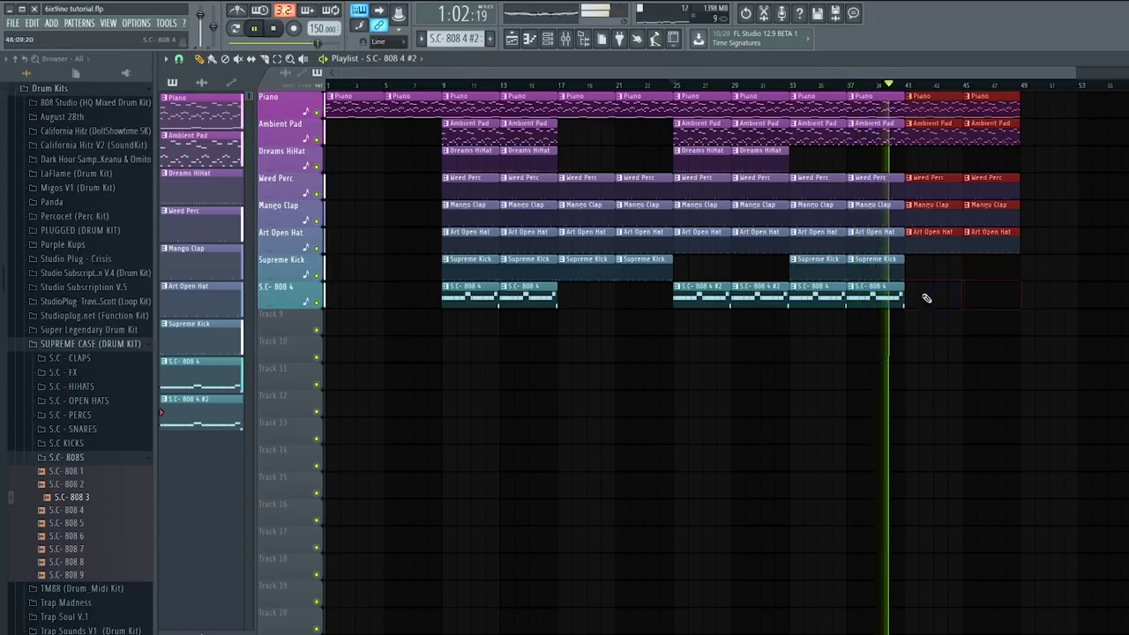
Step: Add a time marker named Intro at bar 1 of the playlist
click(164, 59)
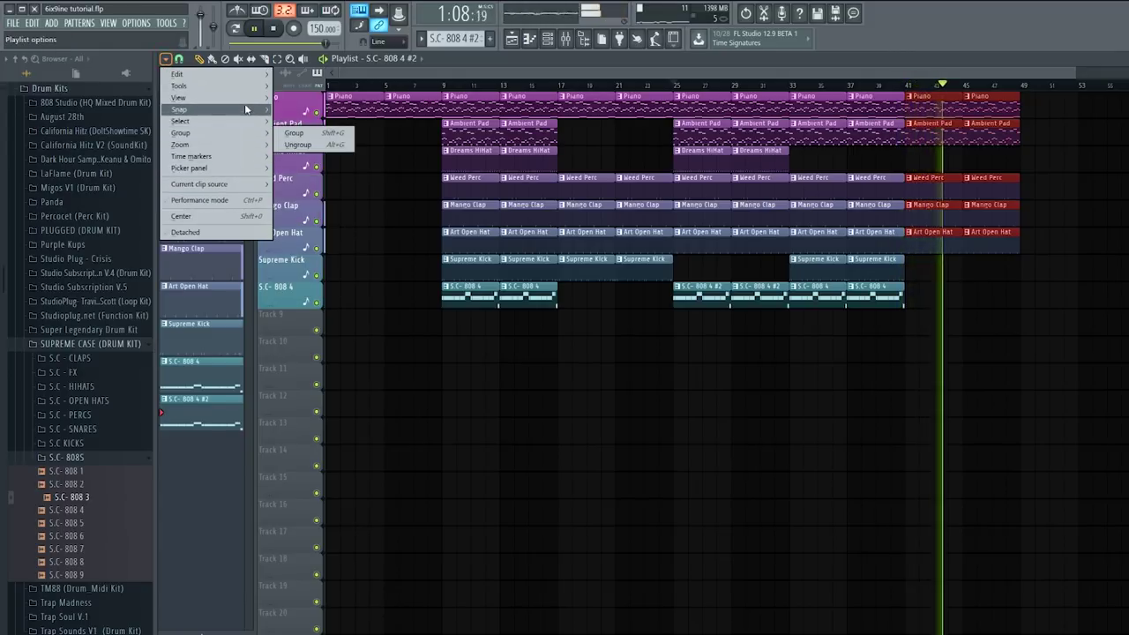
click(285, 160)
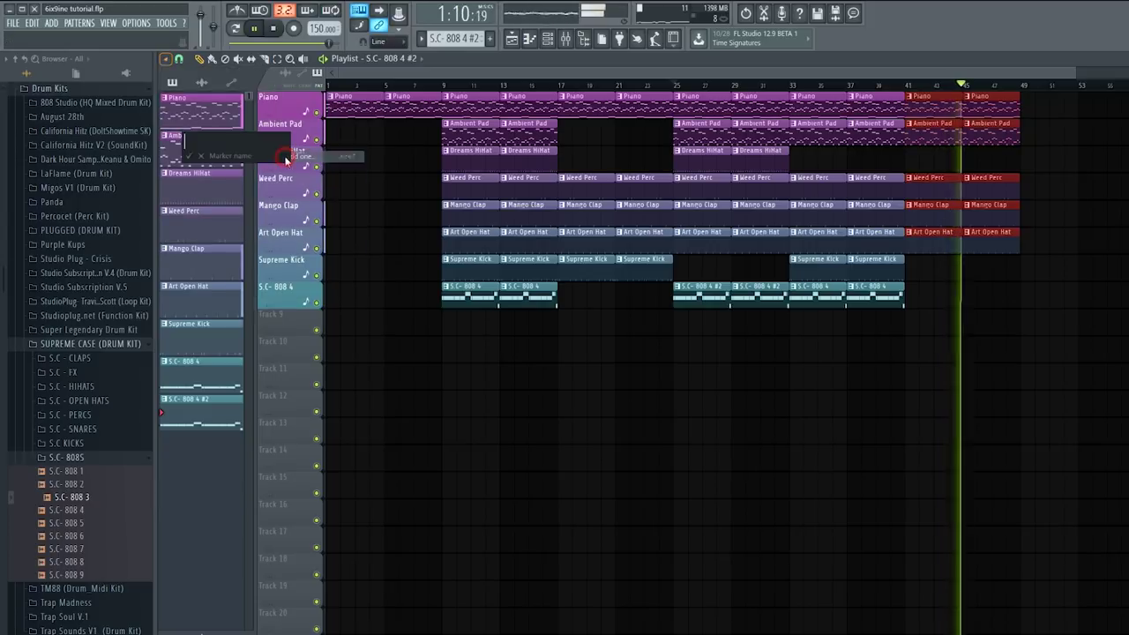
text(Intro)
key(Return)
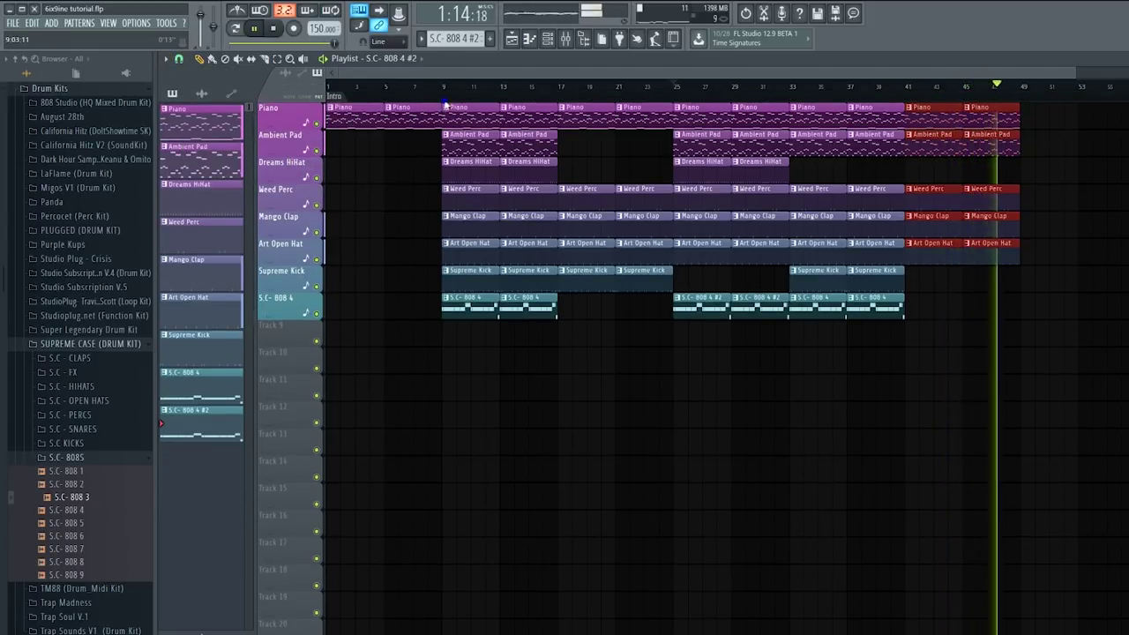
Step: Add time markers named Hook at bar 9 and Verse at bar 17
key(alt+t)
text(Ho)
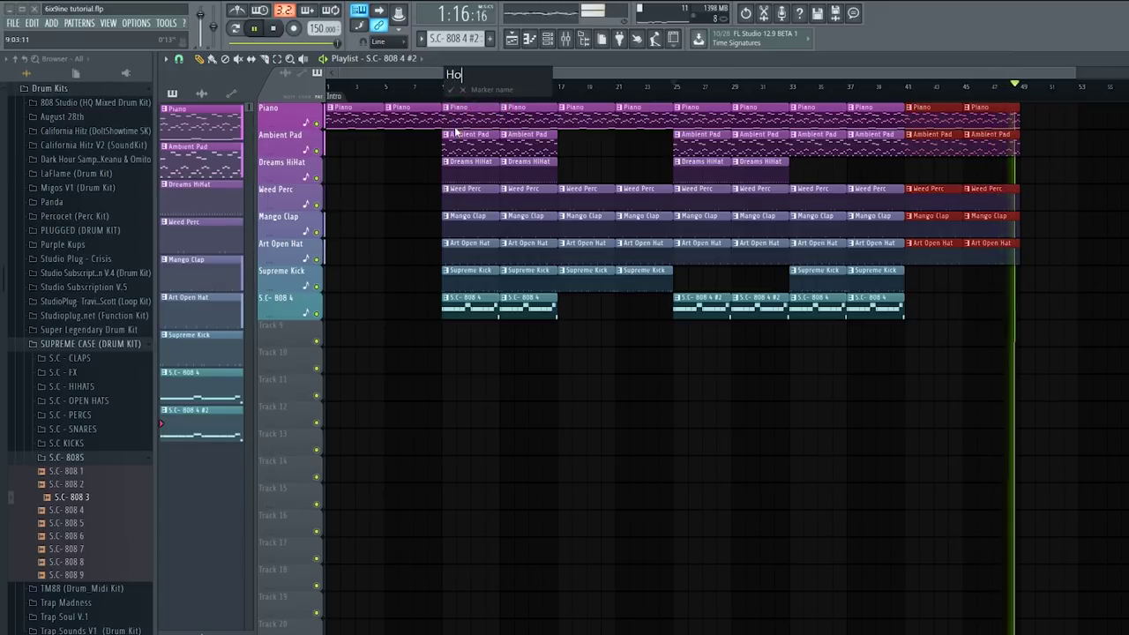
text(ok)
key(Return)
right_click(562, 103)
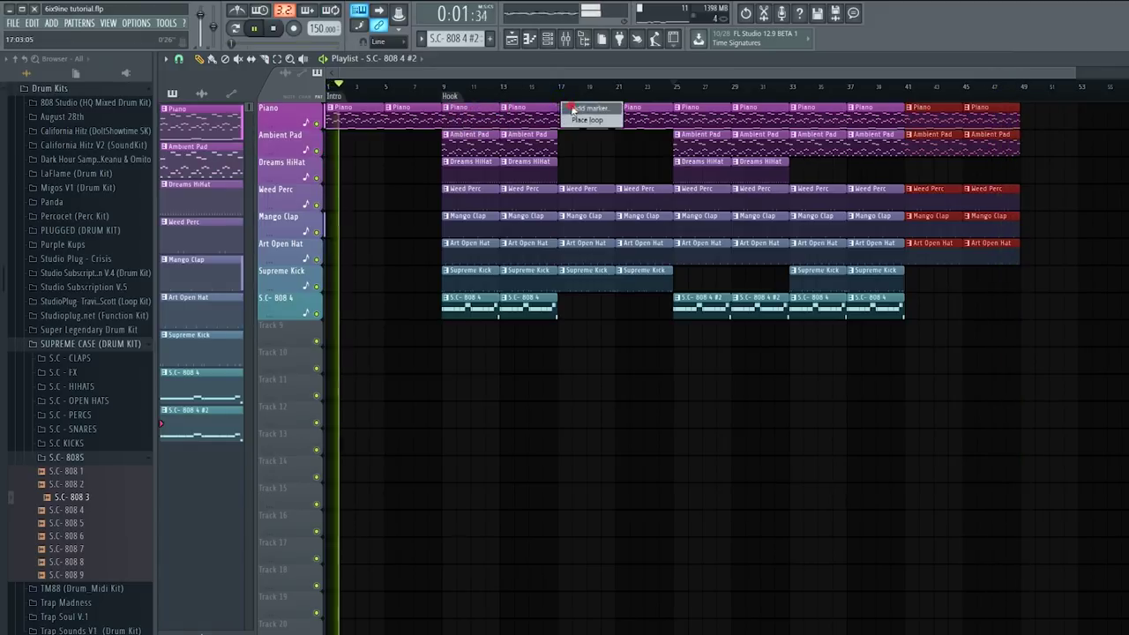
click(574, 108)
text(Verse)
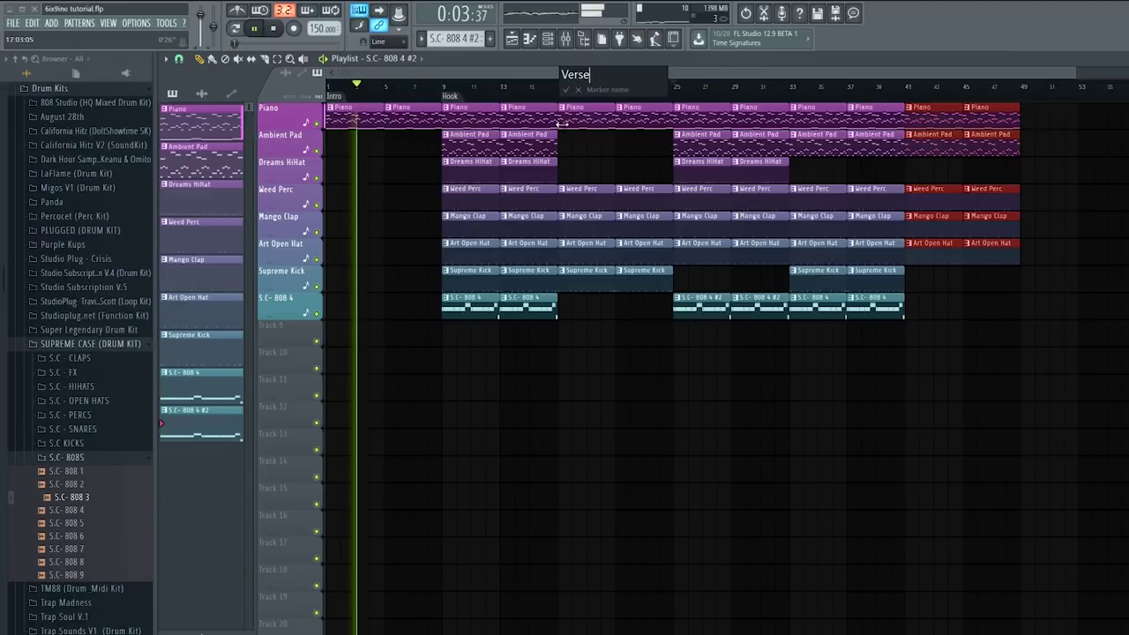
key(Return)
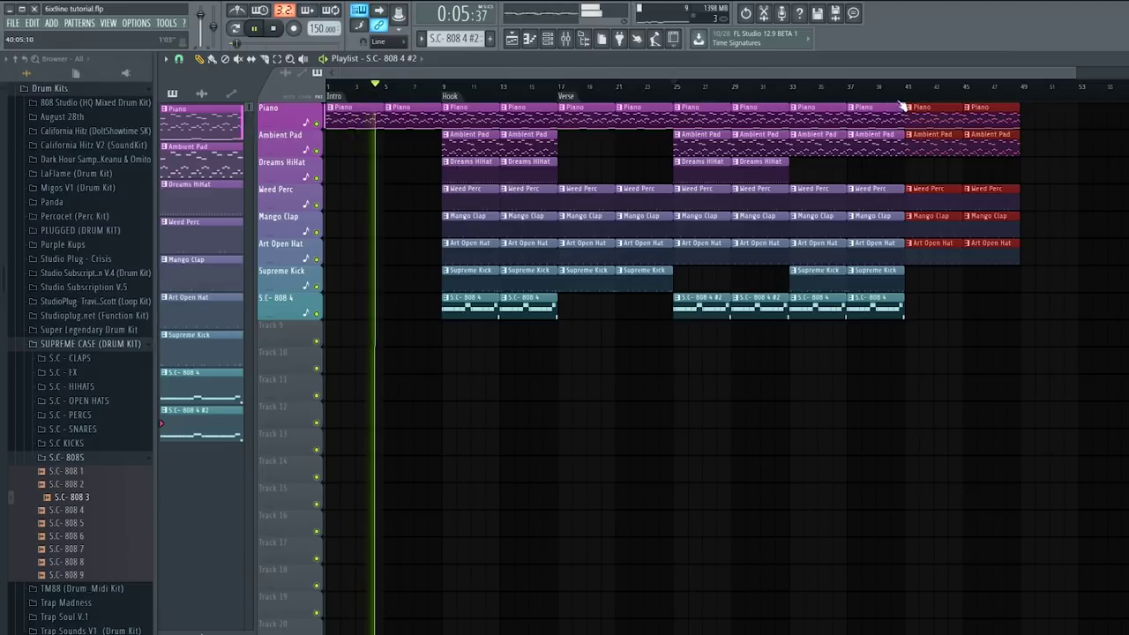
Step: Add time markers named Hook at bar 49 and Verse at bar 57
right_click(1023, 98)
click(1028, 107)
text(H)
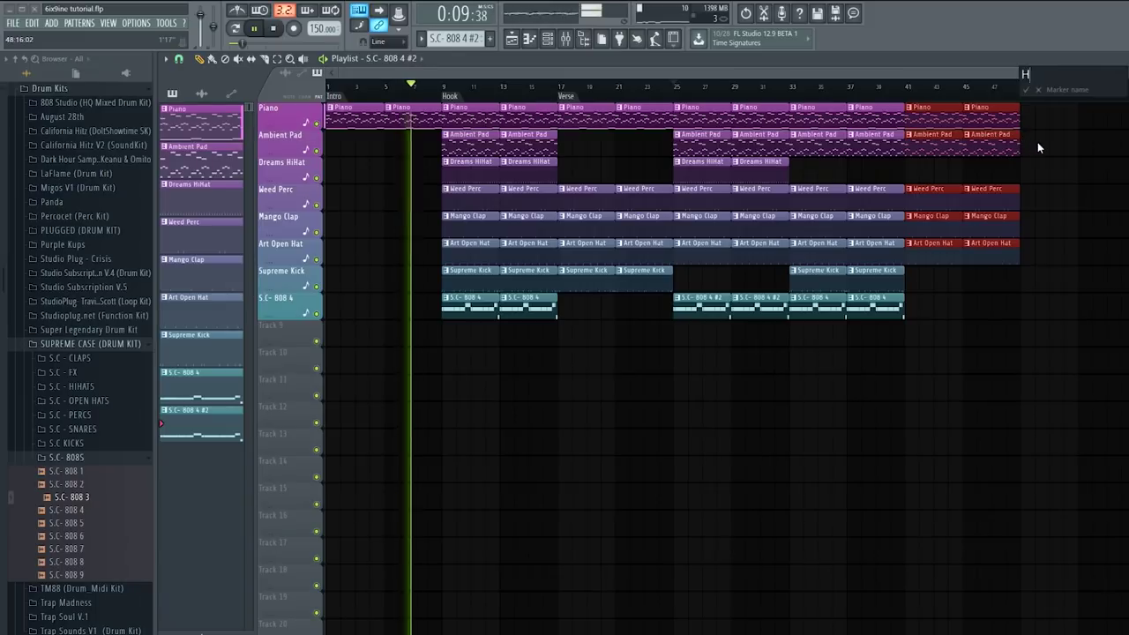
text(ook)
key(Return)
click(1070, 75)
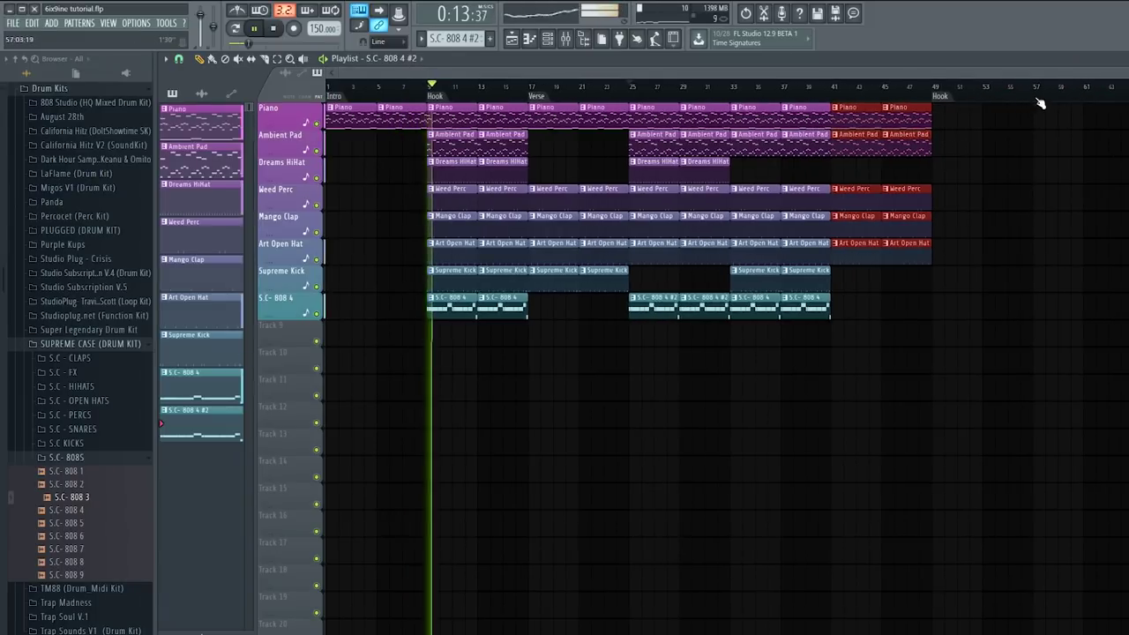
right_click(1039, 104)
click(1063, 115)
text(Ve)
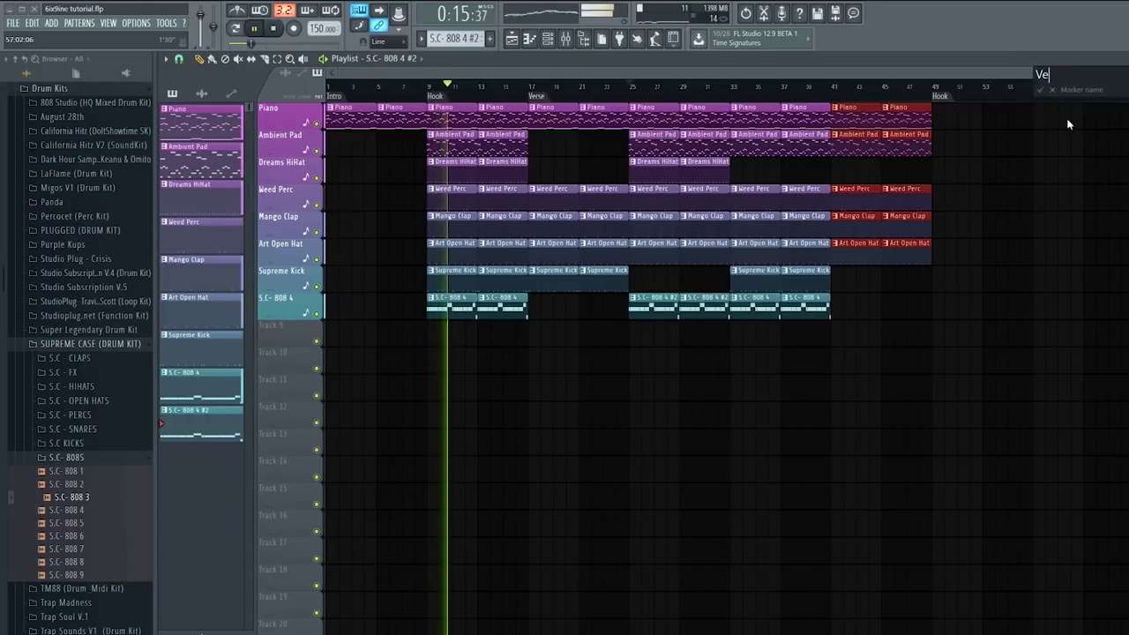
text(rse)
key(Return)
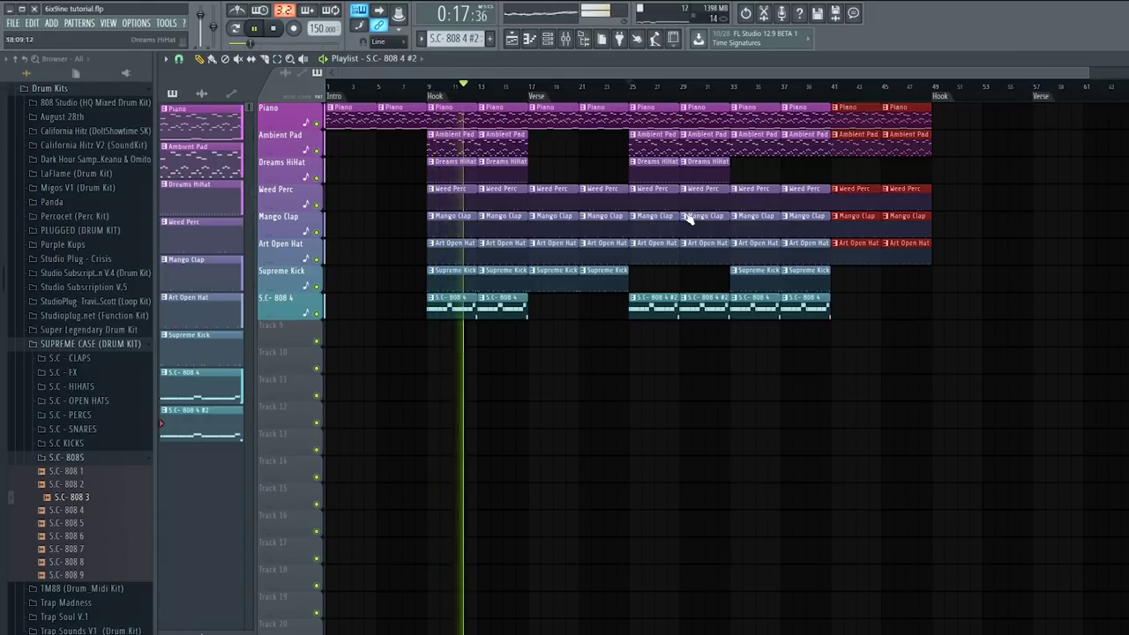
Step: Duplicate the clips of bars 9–48 to bar 49, and repeat the same section from bar 89
drag(436, 369, 1036, 79)
key(ctrl+b)
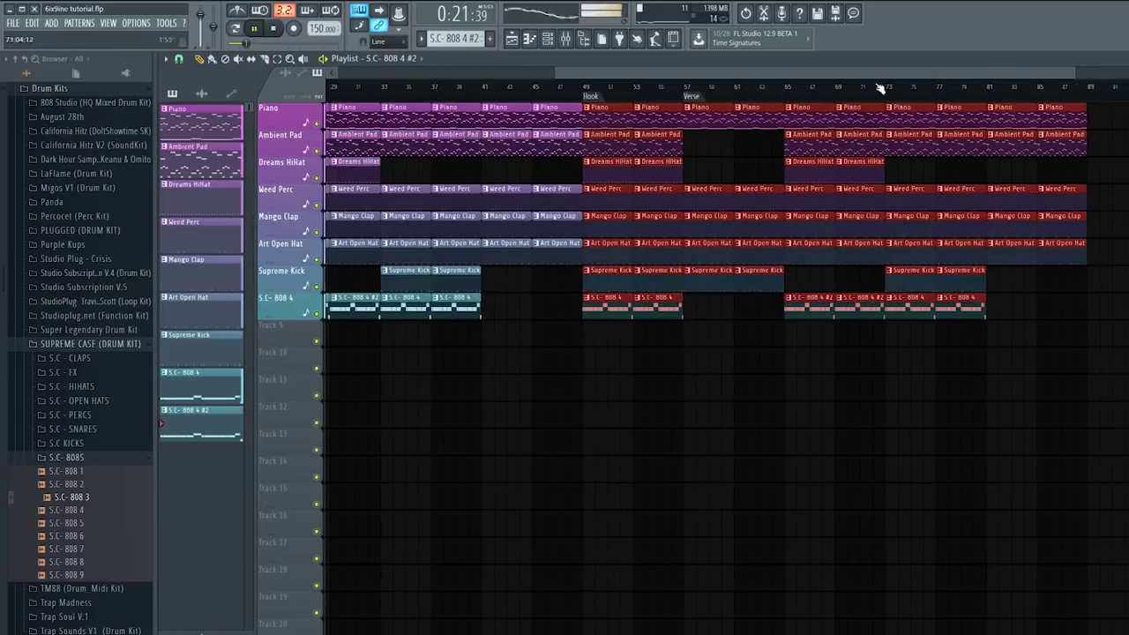
drag(1075, 76, 1113, 74)
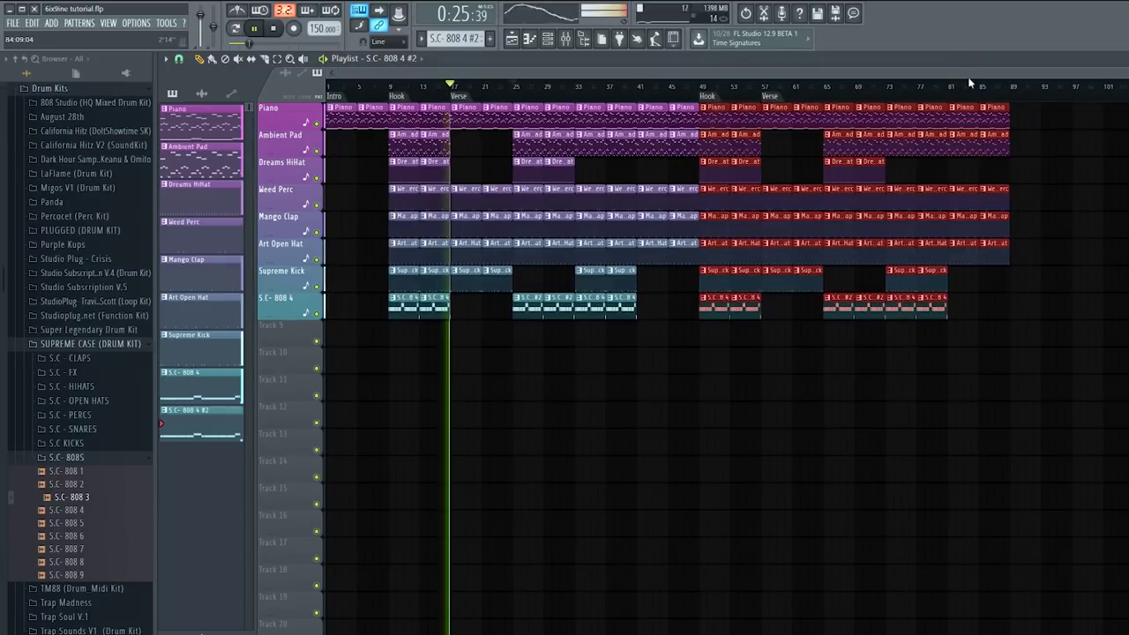
click(971, 85)
drag(705, 104, 1085, 396)
key(ctrl+b)
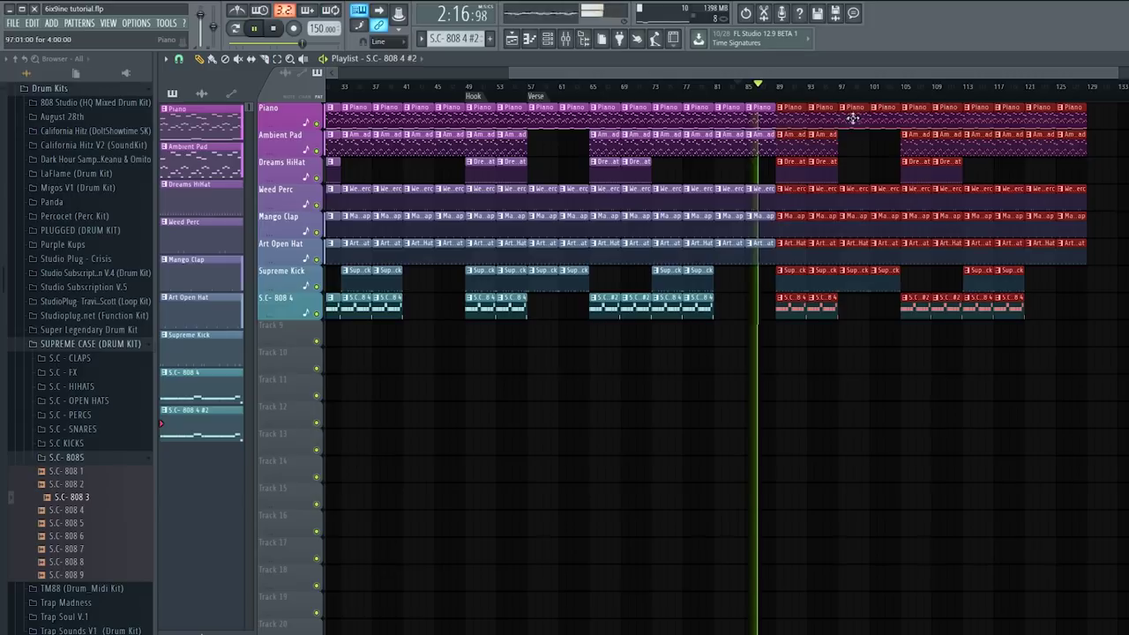
Step: Add time markers named Hook at bar 89 and Outro at bar 97
right_click(782, 110)
click(801, 108)
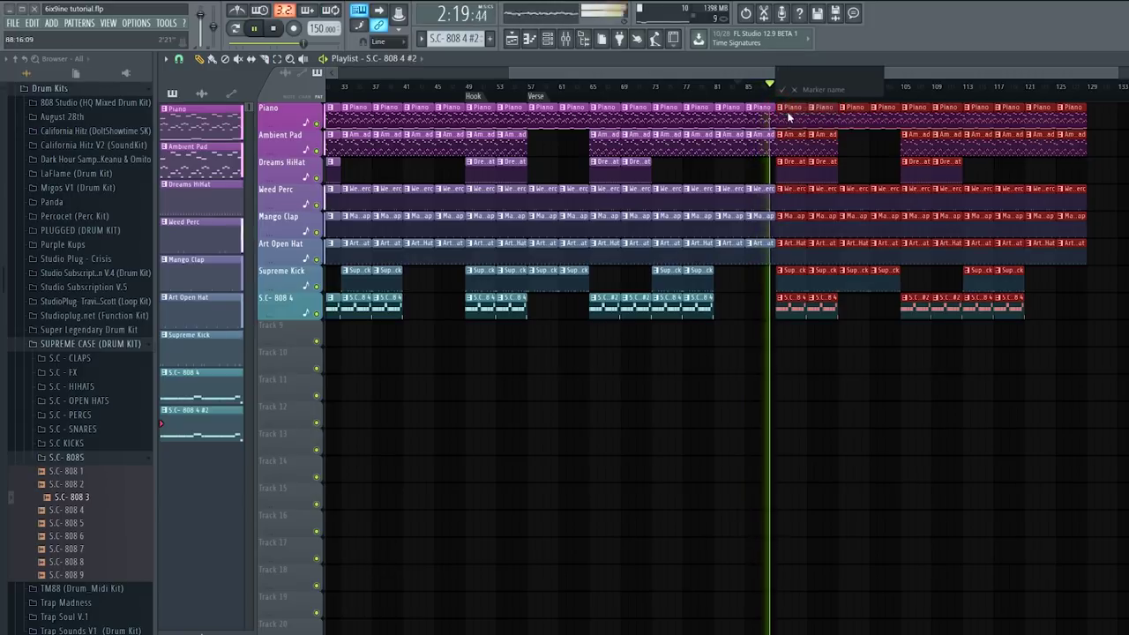
right_click(848, 108)
click(849, 108)
text(Outro)
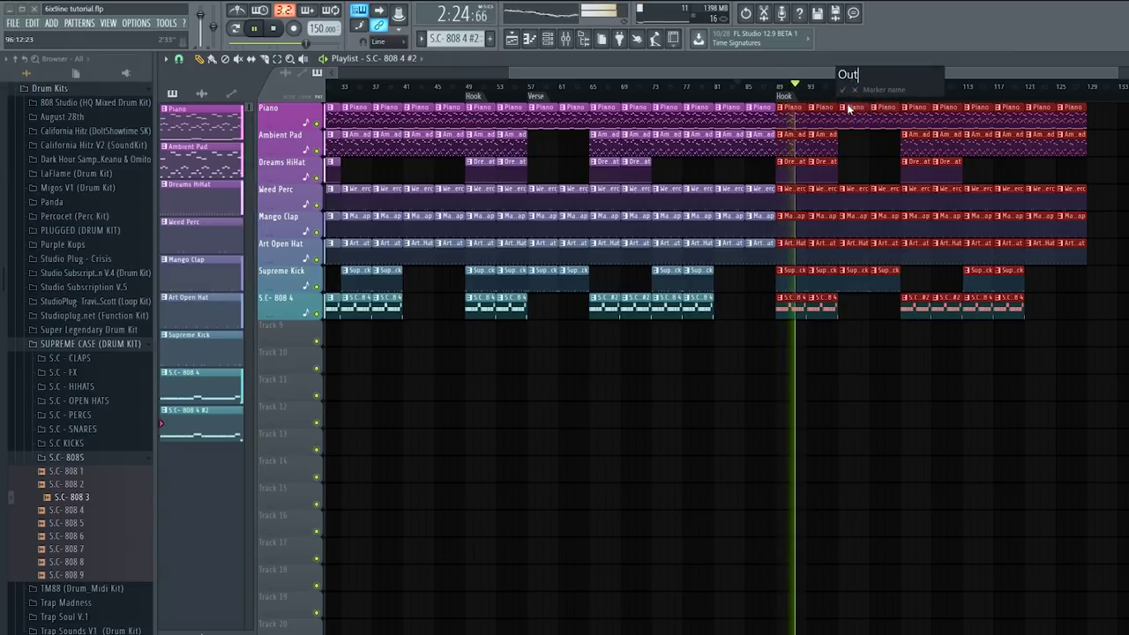
key(Return)
Step: Delete all clips on every track from bar 105 onward
mouse_move(917, 118)
mouse_down()
mouse_move(911, 172)
mouse_move(944, 331)
mouse_move(945, 221)
mouse_up()
drag(923, 345, 1126, 104)
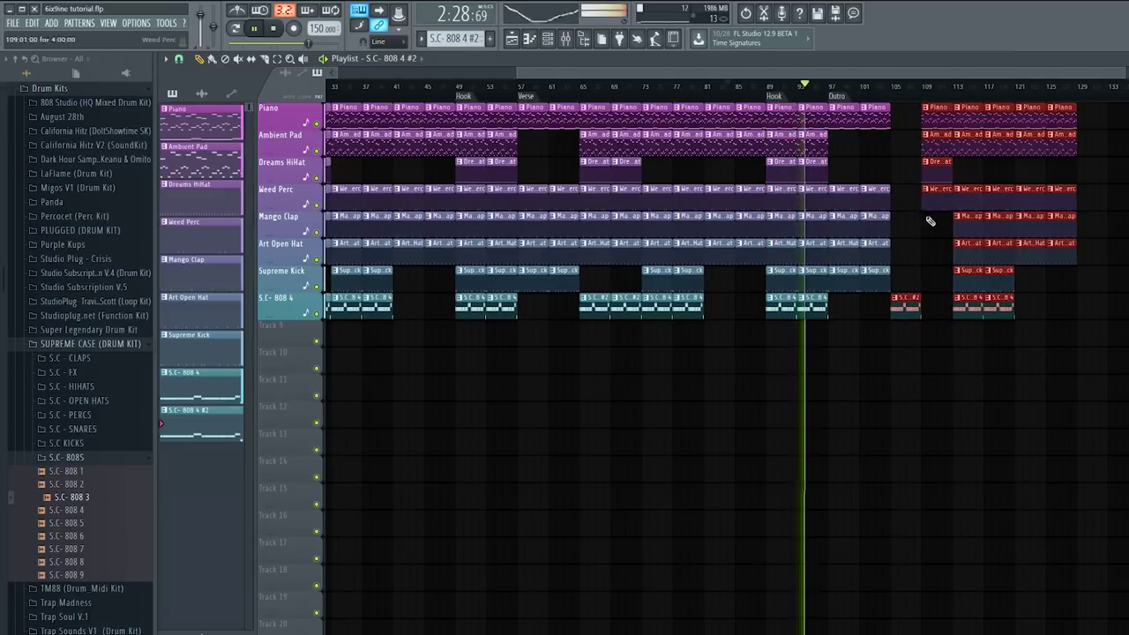
key(Delete)
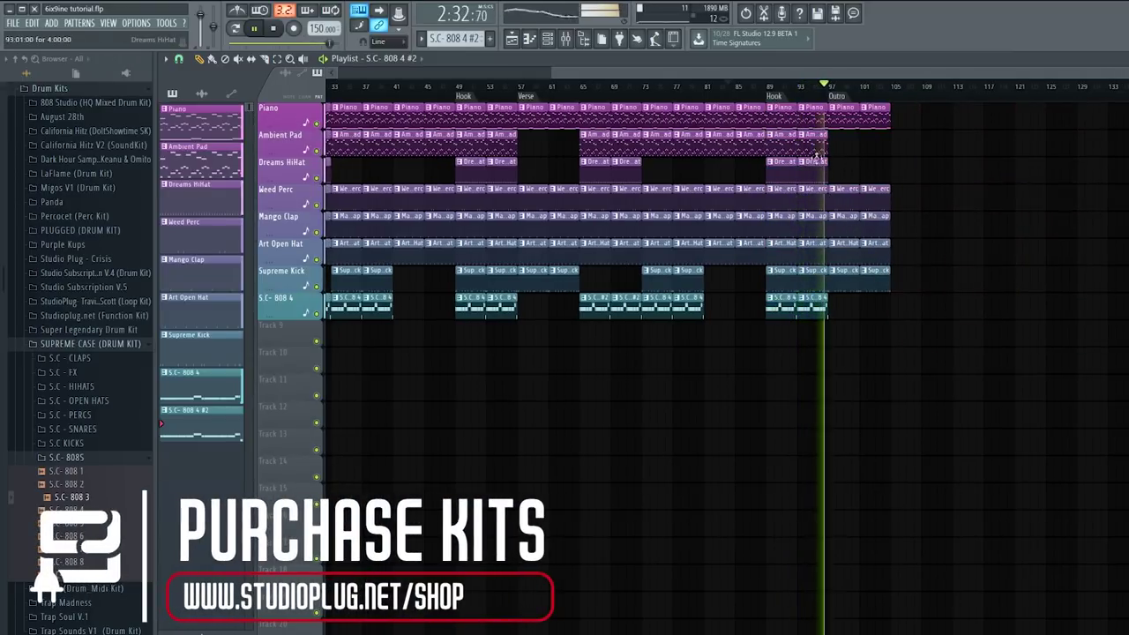
Step: Add Ambient Pad clips to the outro at bars 97–104 and delete the Supreme Kick clips there
drag(821, 151, 870, 142)
right_click(844, 281)
right_click(875, 282)
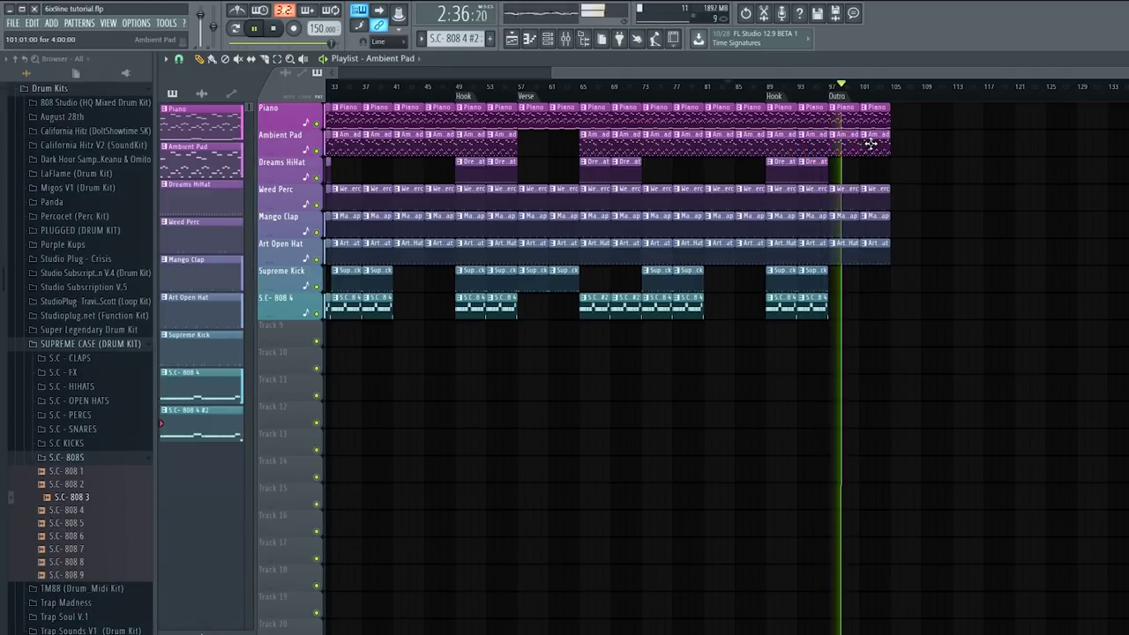
Step: Delete the two Art Open Hat clips from the outro and extend the last Weed Perc clip to bar 109
right_click(845, 251)
right_click(875, 252)
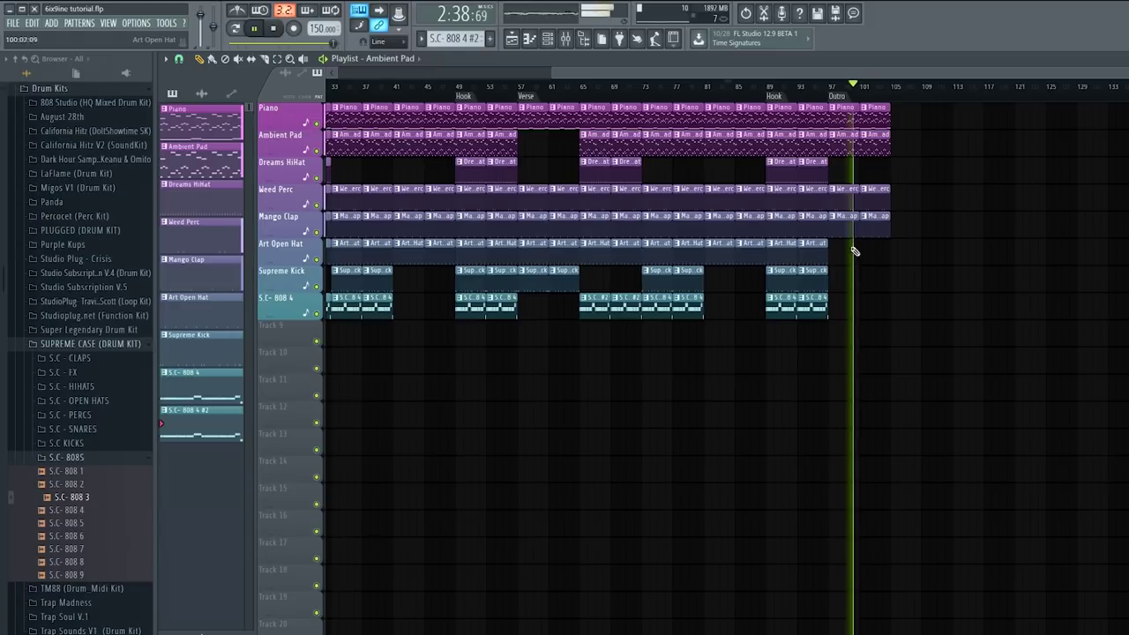
drag(889, 207, 918, 204)
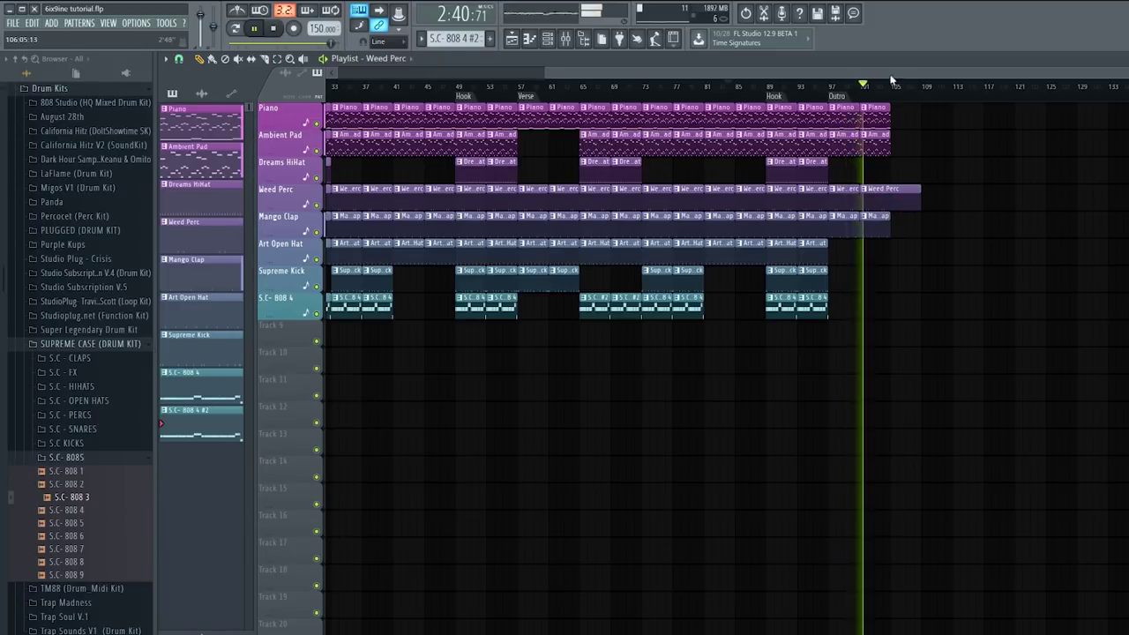
Step: Bring the whole arrangement from intro to outro into view and stop playback
drag(849, 70, 443, 82)
drag(1045, 73, 1122, 72)
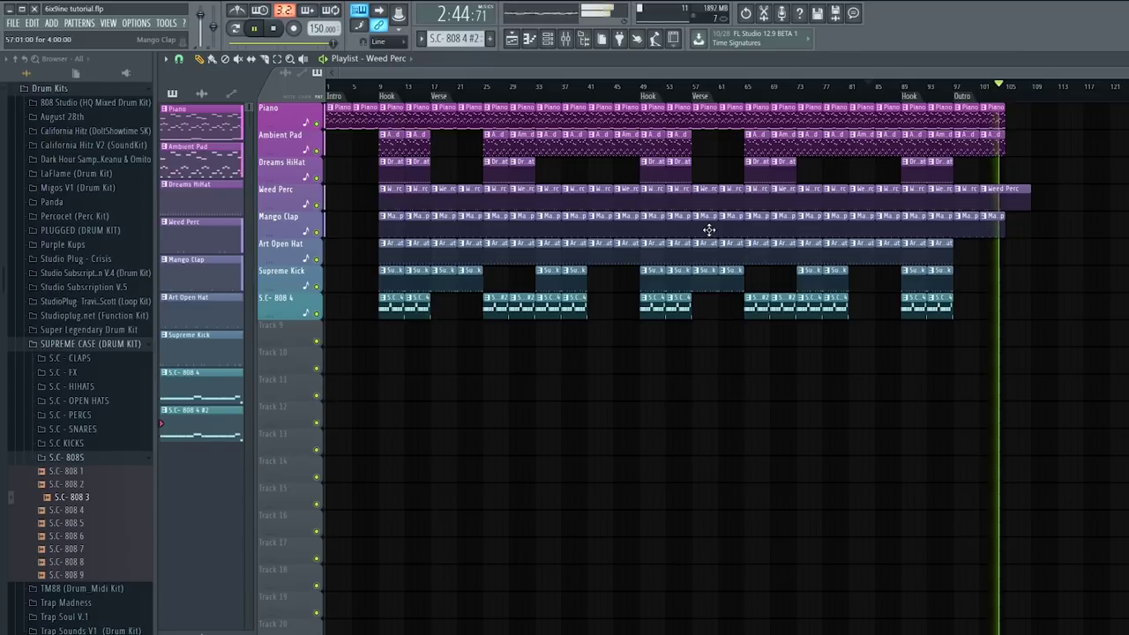
key(space)
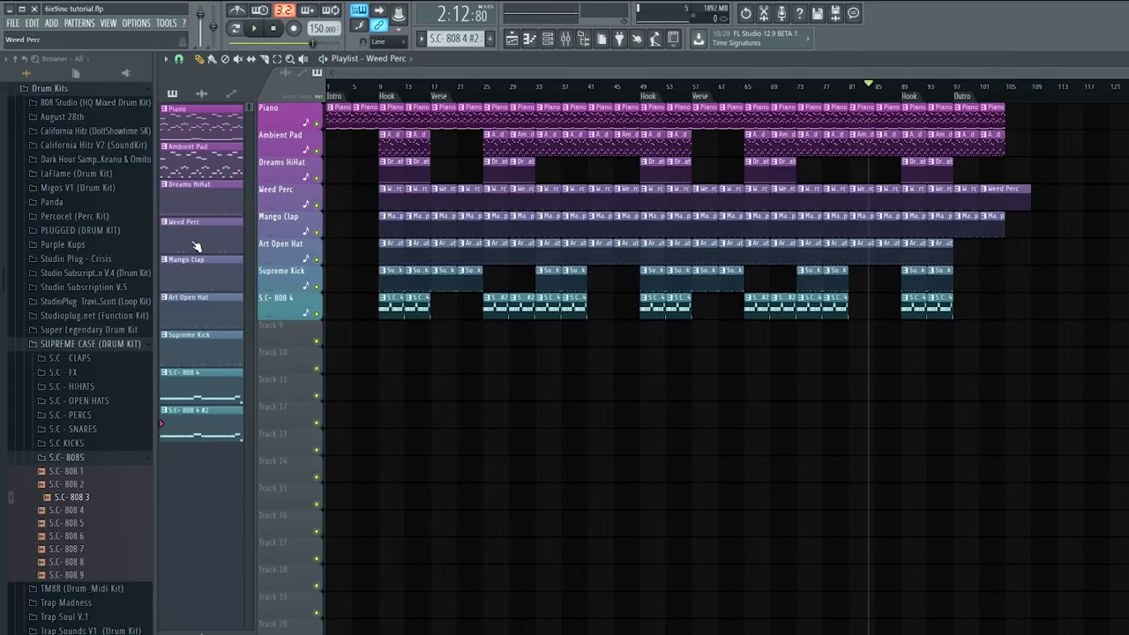
Step: Review the Channel rack, selecting the Piano and Art Open Hat channels in turn, and return the playback position to bar 1
click(548, 40)
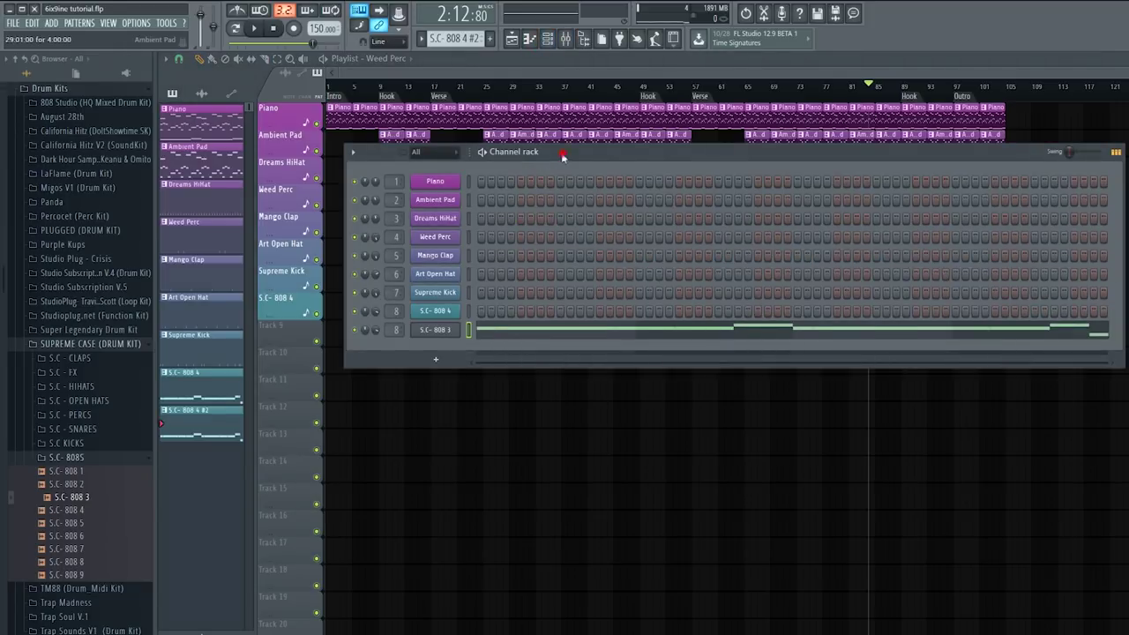
drag(562, 156, 511, 149)
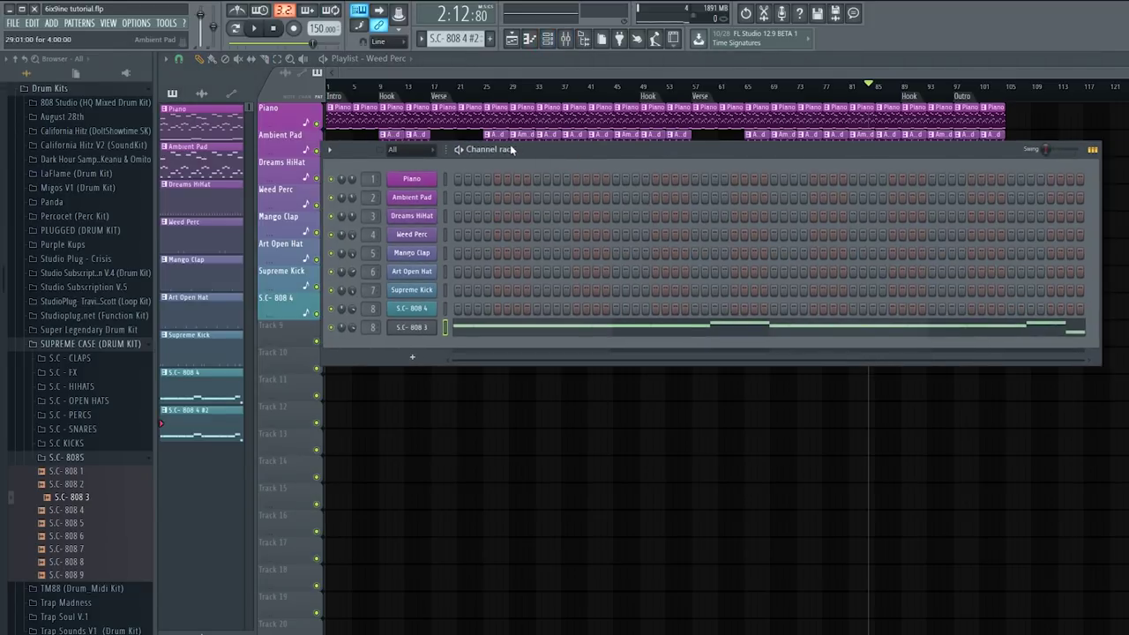
click(443, 178)
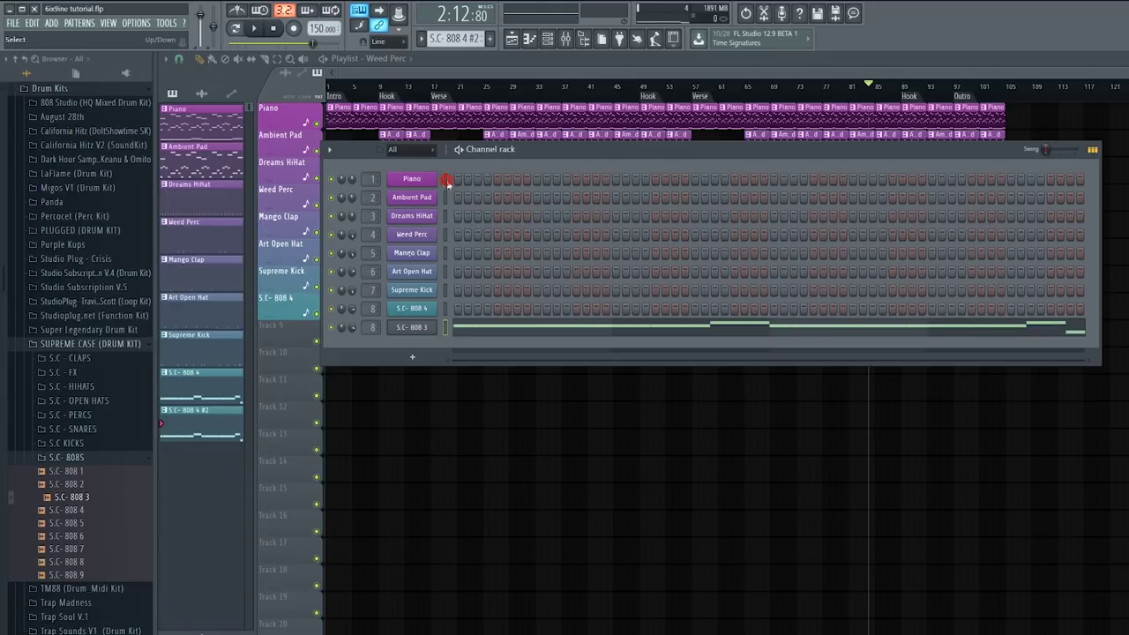
click(445, 271)
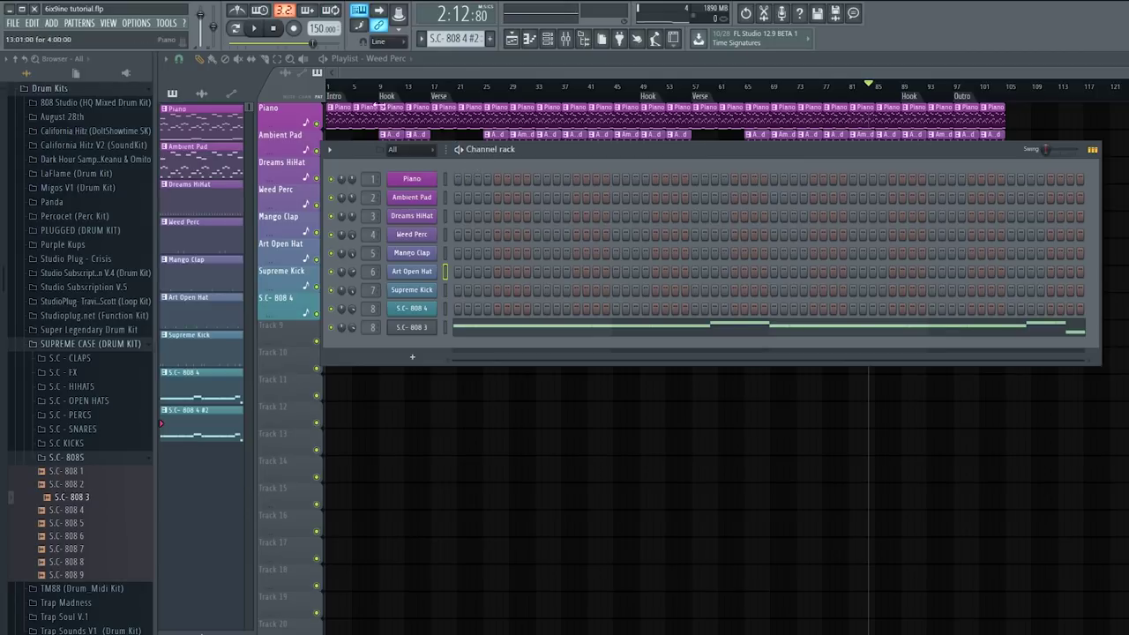
click(368, 88)
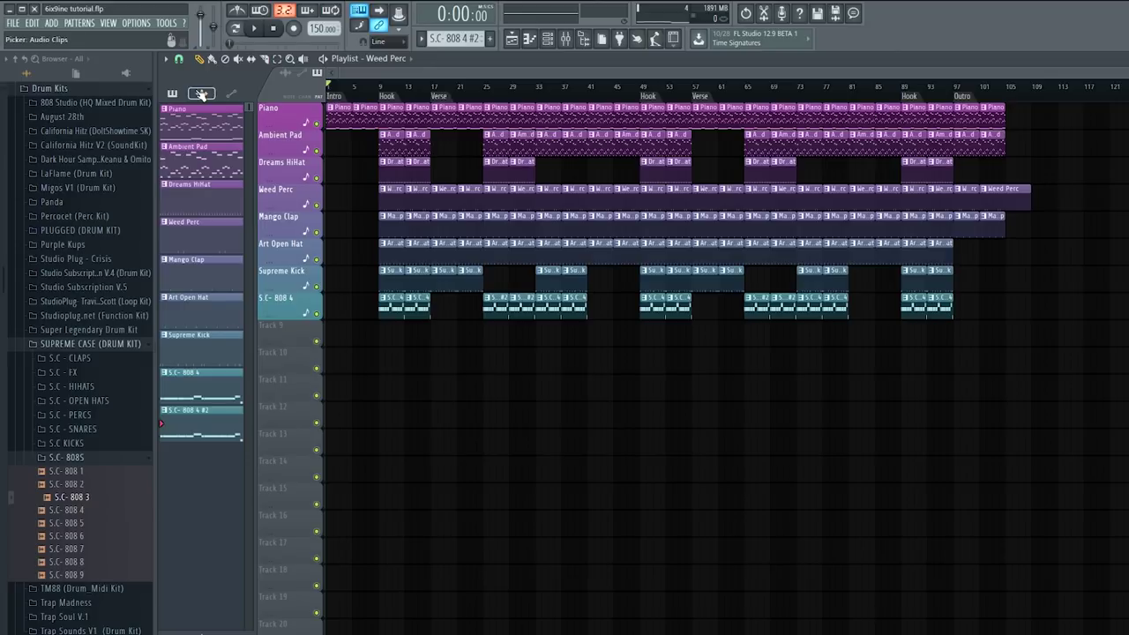